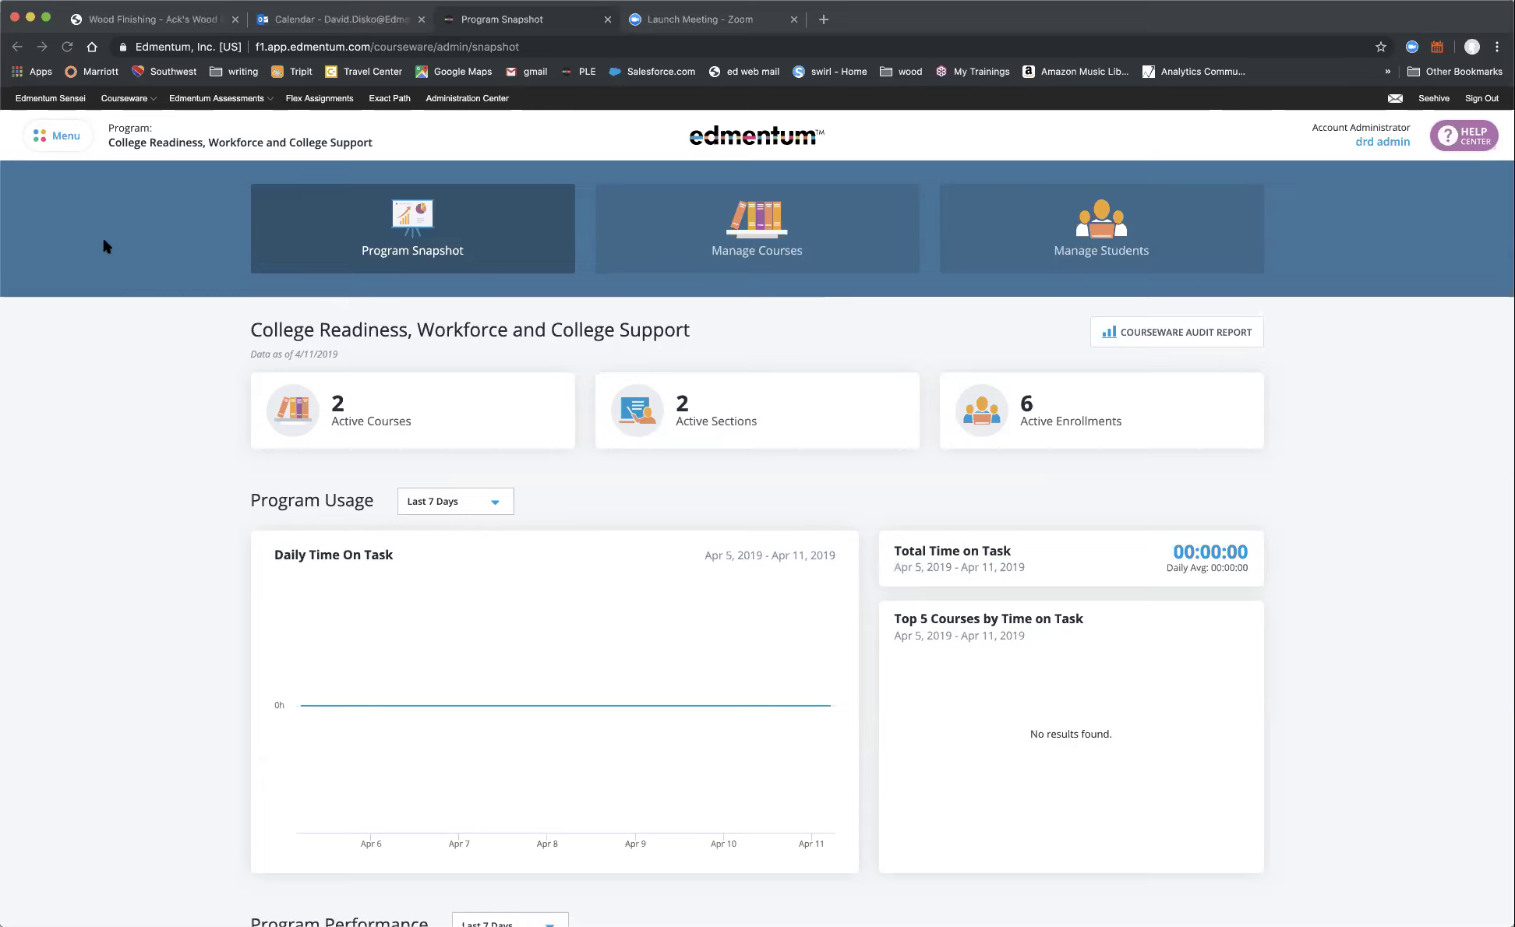
Open the Course Catalog, restrict it to custom courses and browse the available titles.
{"action": "left_click", "coordinate": [56, 140]}
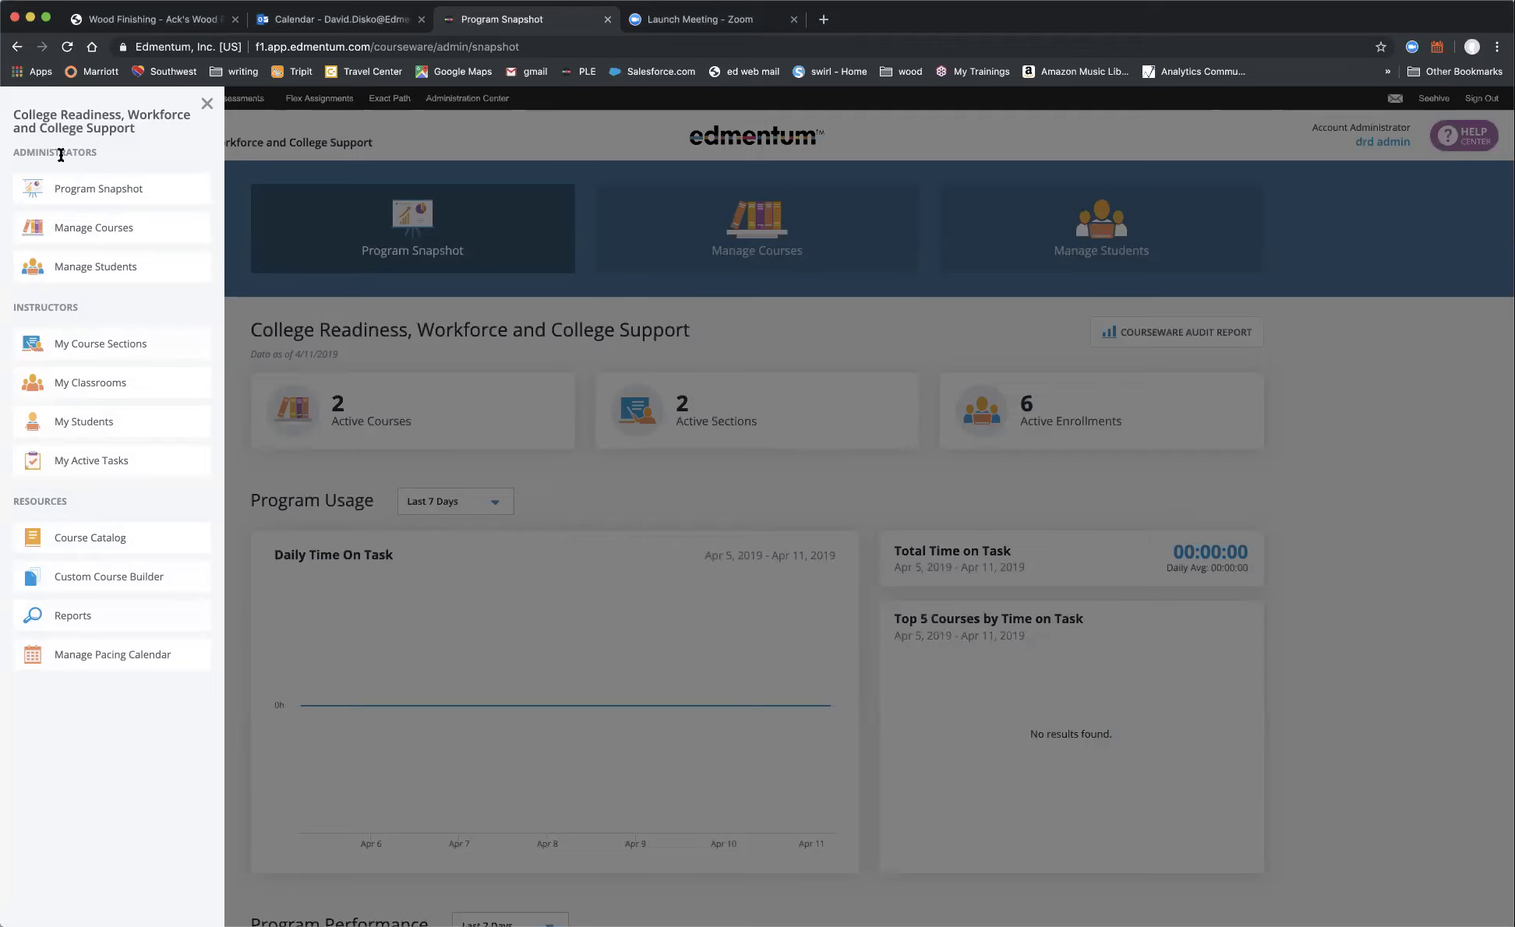
{"action": "left_click", "coordinate": [116, 539]}
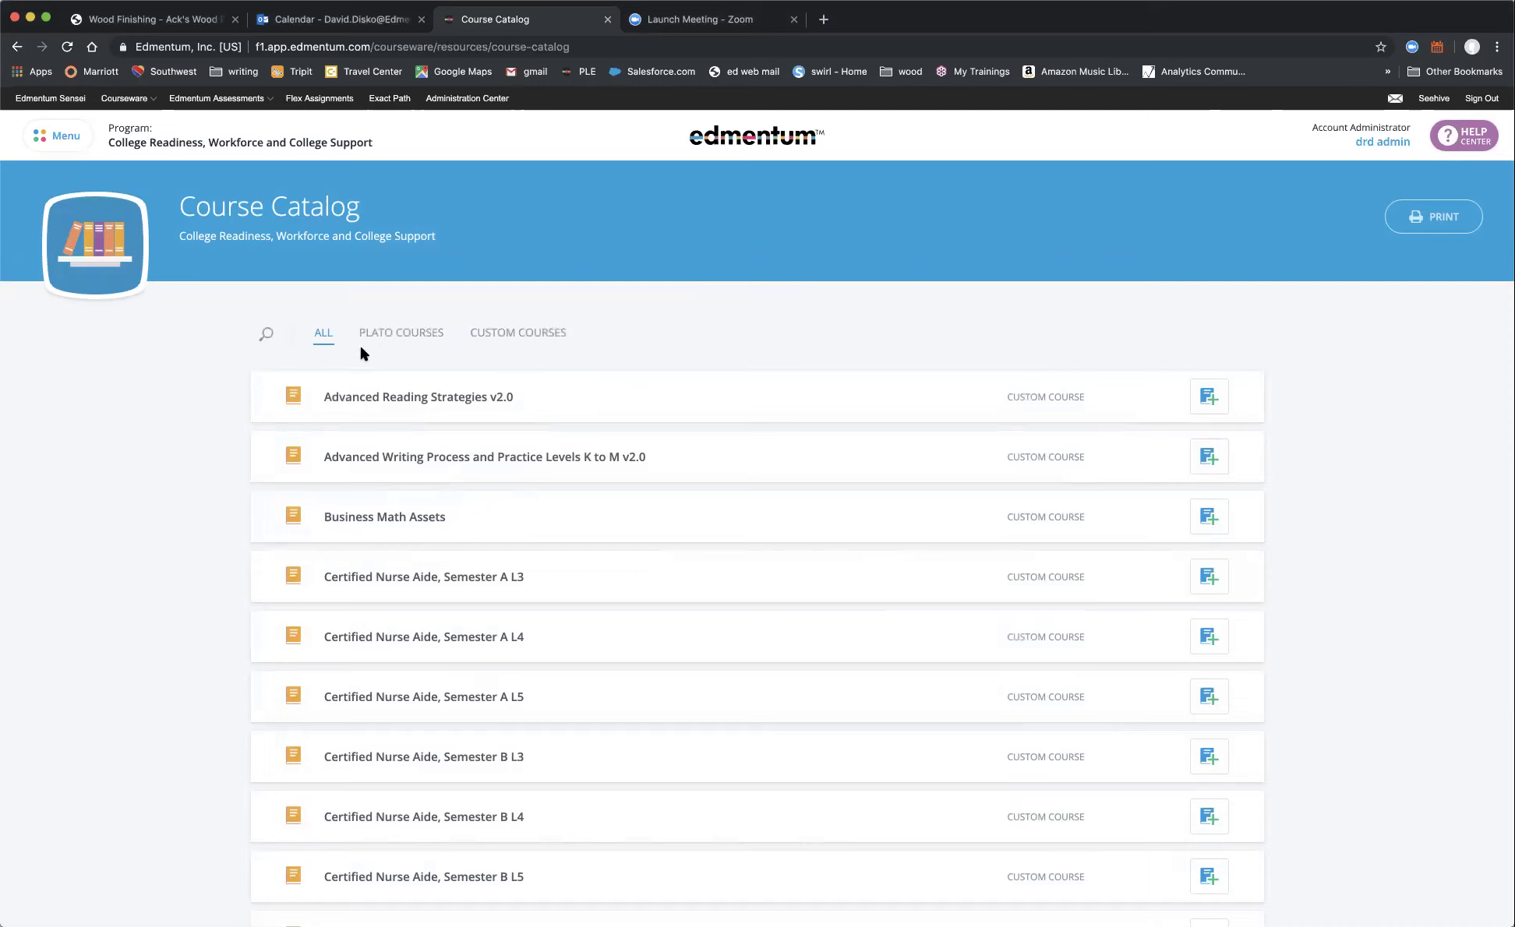
{"action": "left_click", "coordinate": [529, 342]}
{"action": "scroll", "coordinate": [170, 467], "scroll_direction": "down", "scroll_amount": 5}
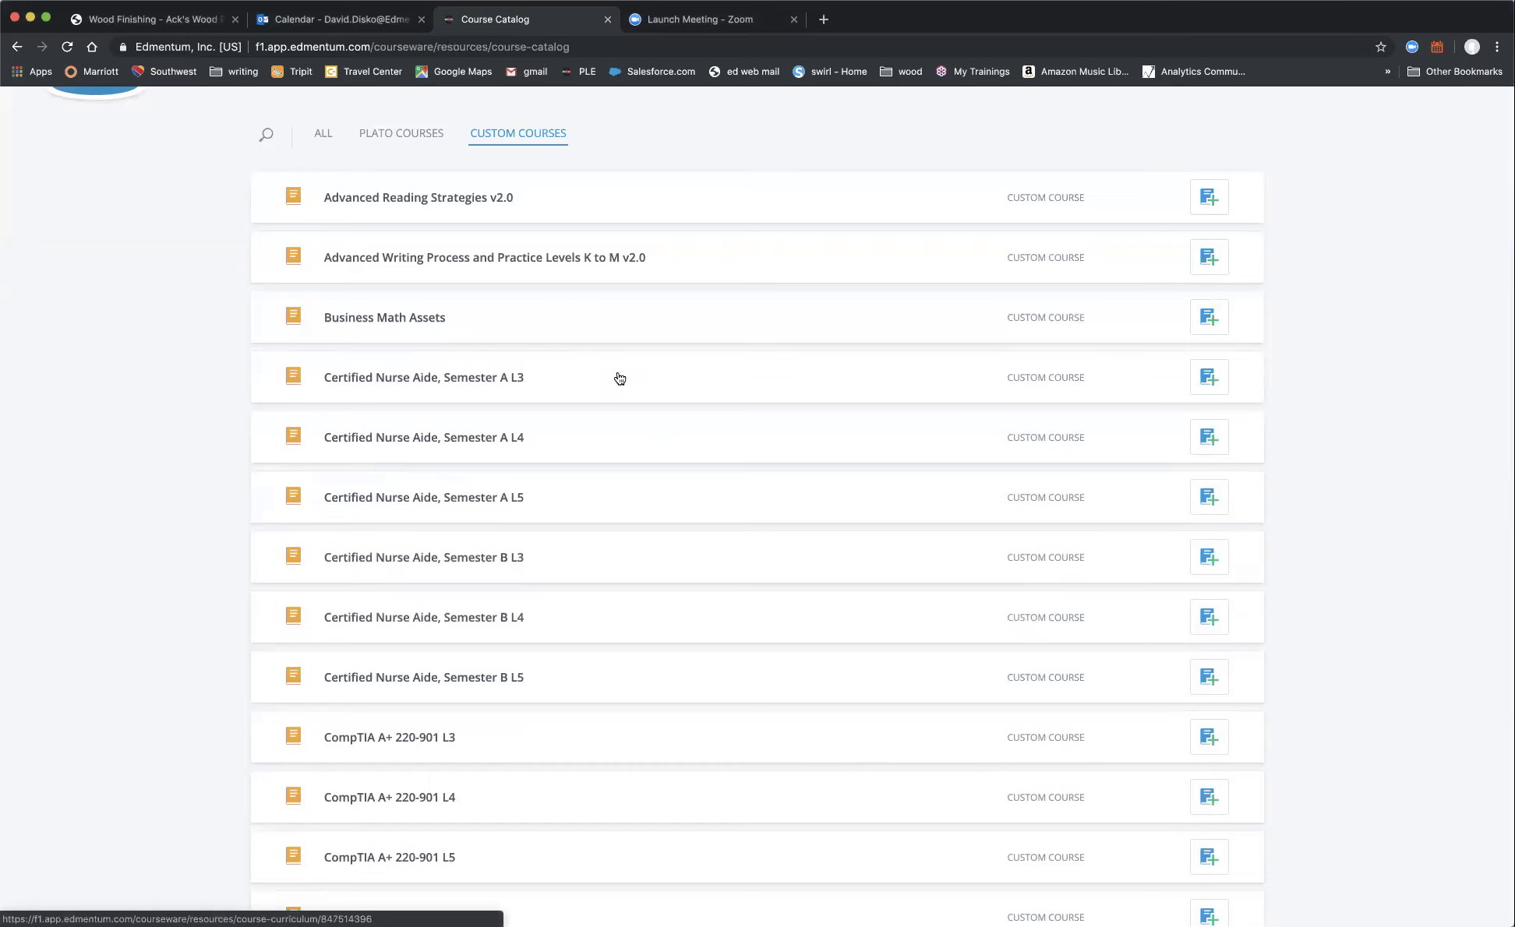
{"action": "scroll", "coordinate": [622, 585], "scroll_direction": "down", "scroll_amount": 7}
{"action": "scroll", "coordinate": [625, 585], "scroll_direction": "down", "scroll_amount": 15}
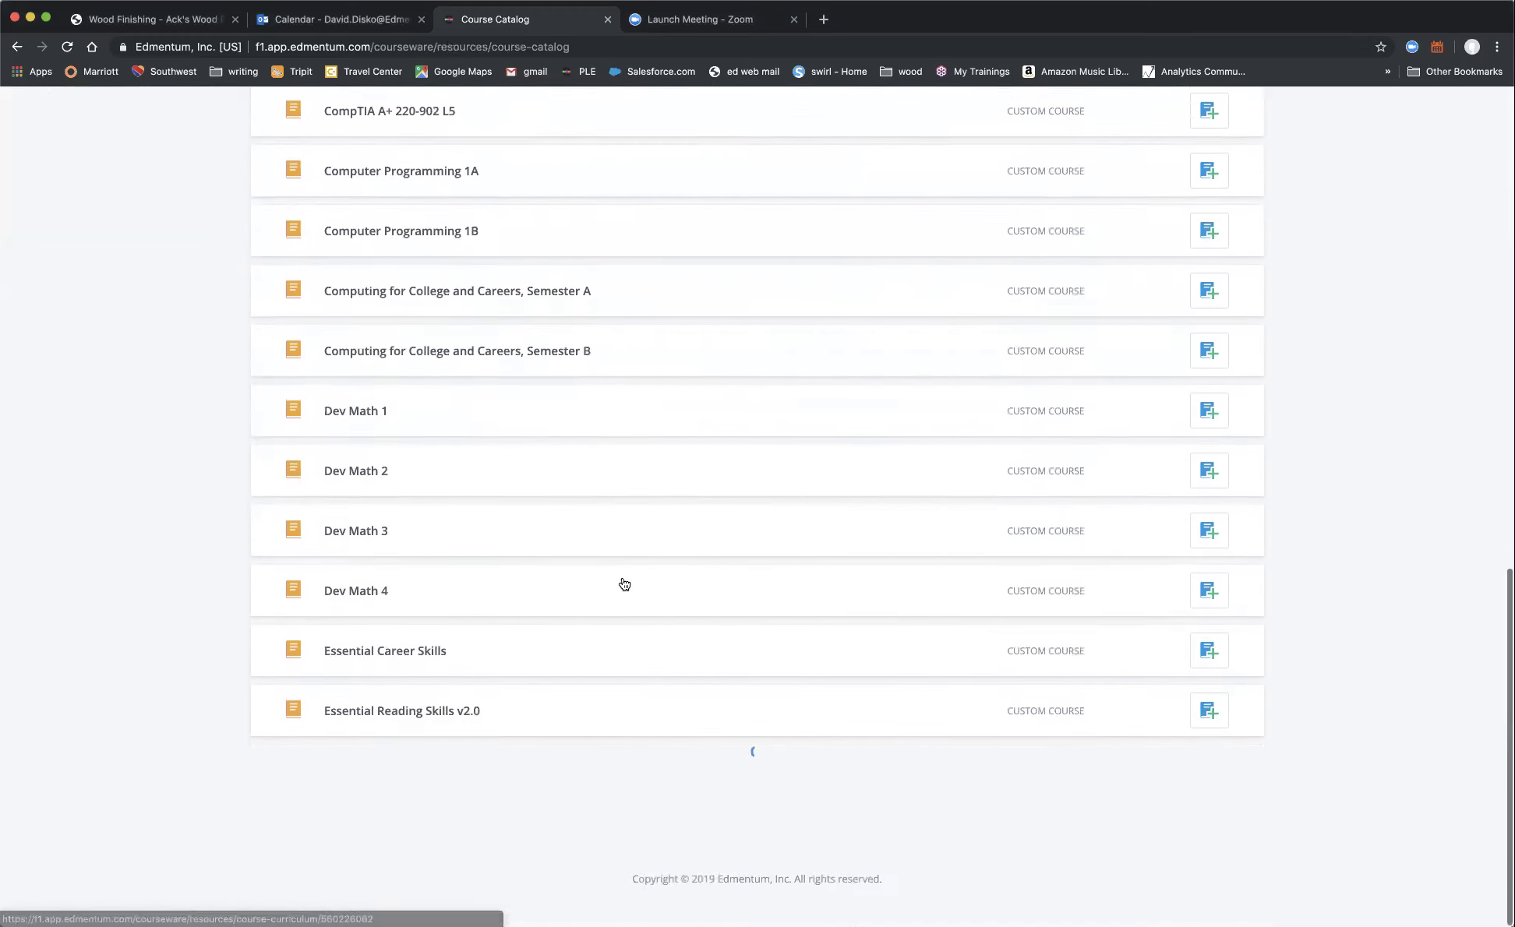
{"action": "scroll", "coordinate": [623, 583], "scroll_direction": "down", "scroll_amount": 5}
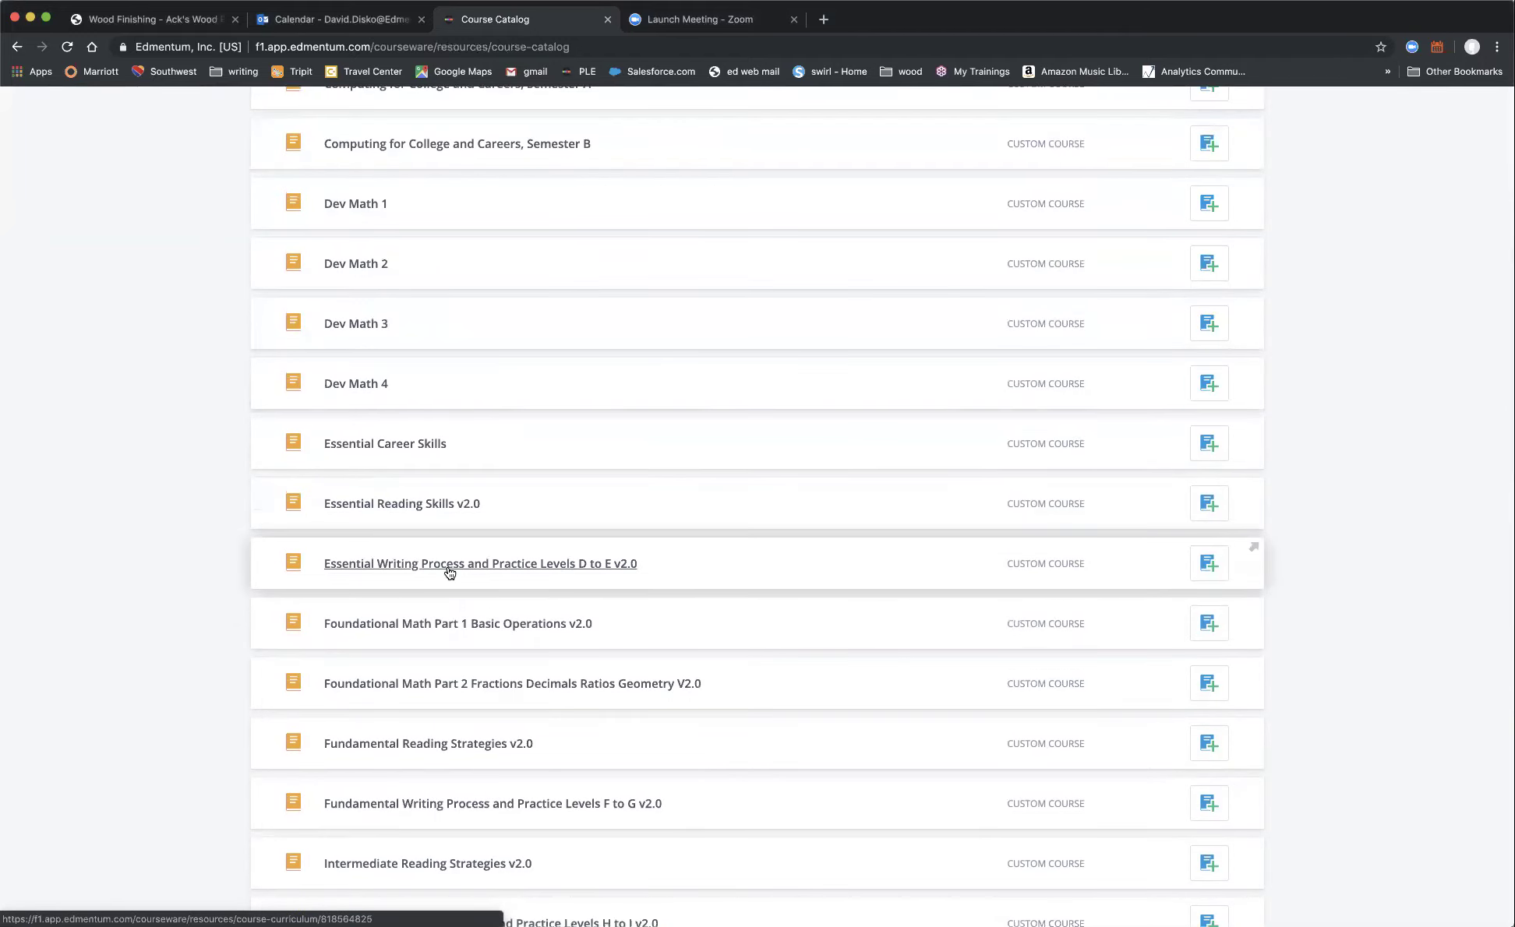
{"action": "scroll", "coordinate": [402, 521], "scroll_direction": "up", "scroll_amount": 15}
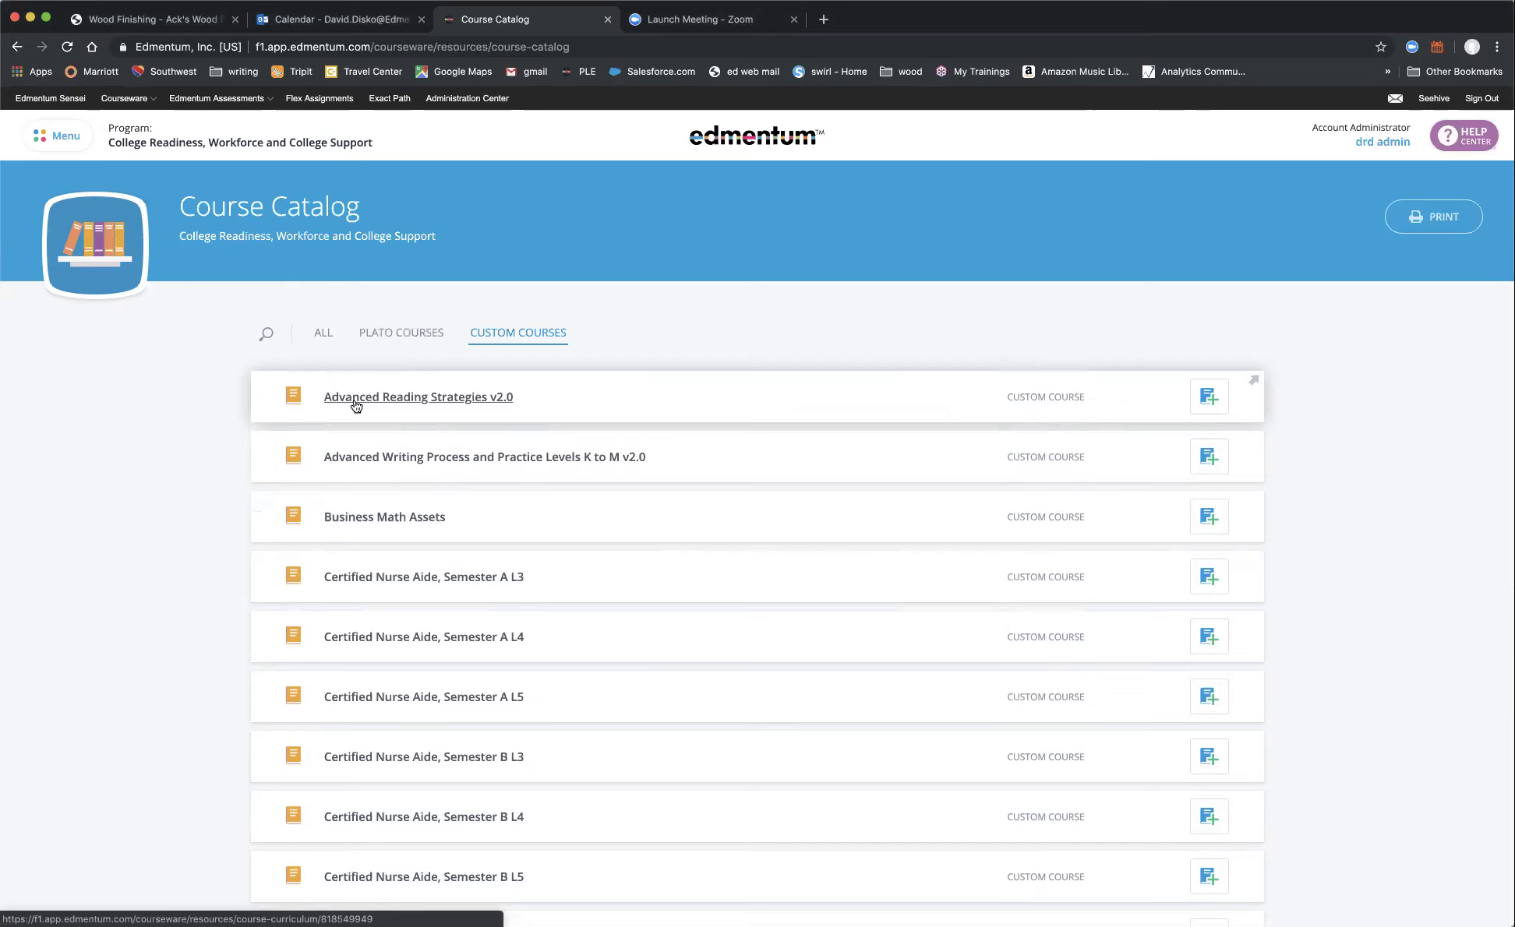
Open the Advanced Reading Strategies v2.0 curriculum with its units collapsed and examine the activities in the Building Reading Skills unit.
{"action": "left_click", "coordinate": [356, 403]}
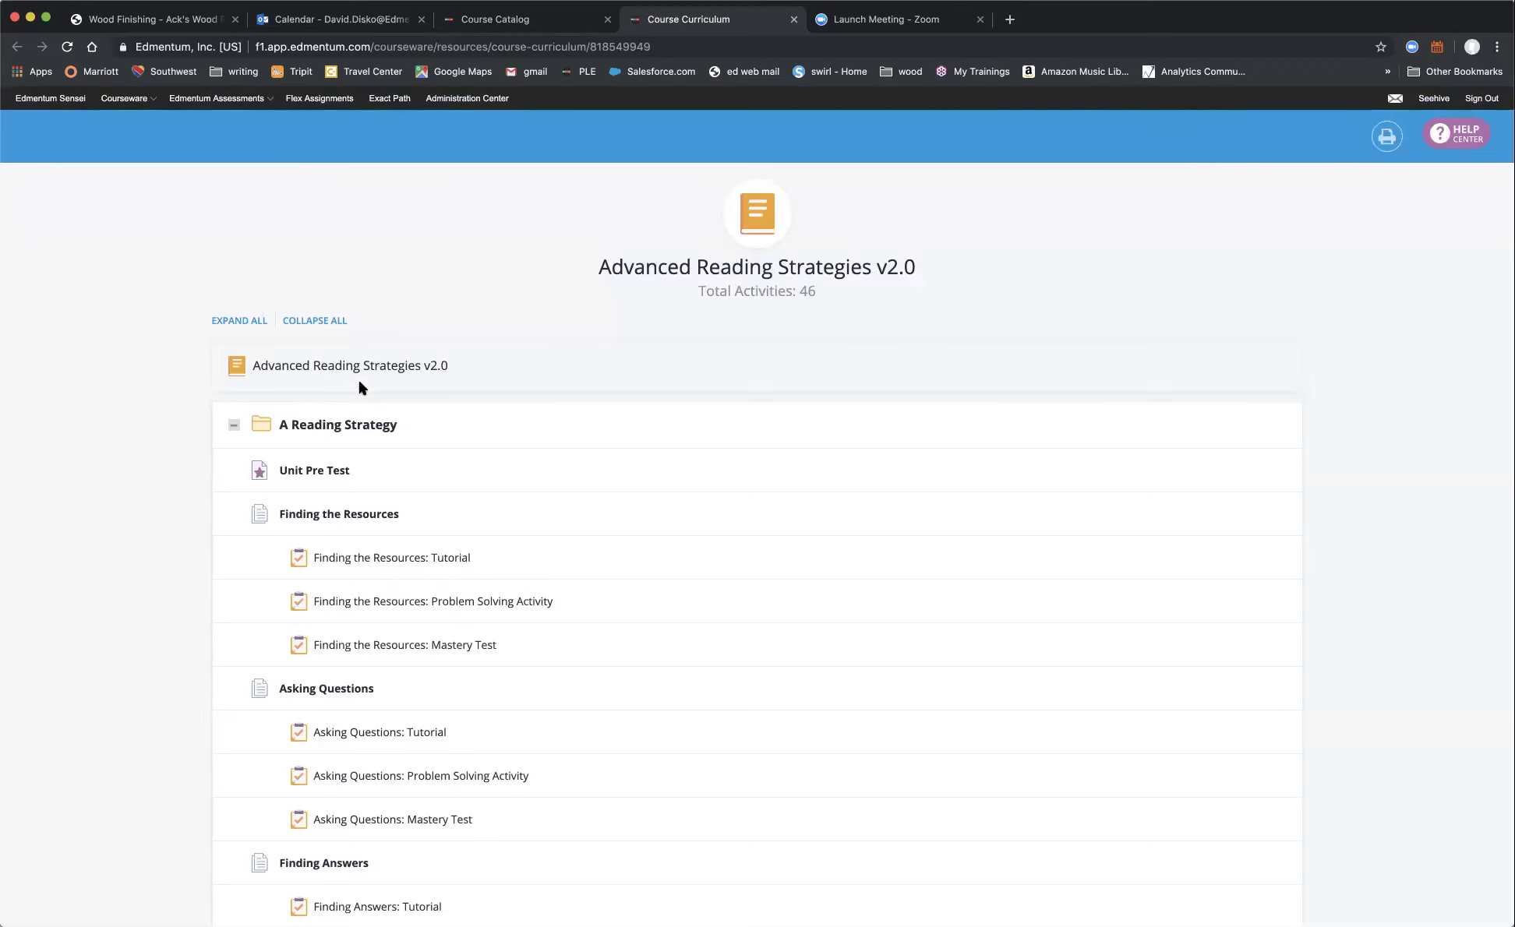
{"action": "left_click", "coordinate": [309, 321]}
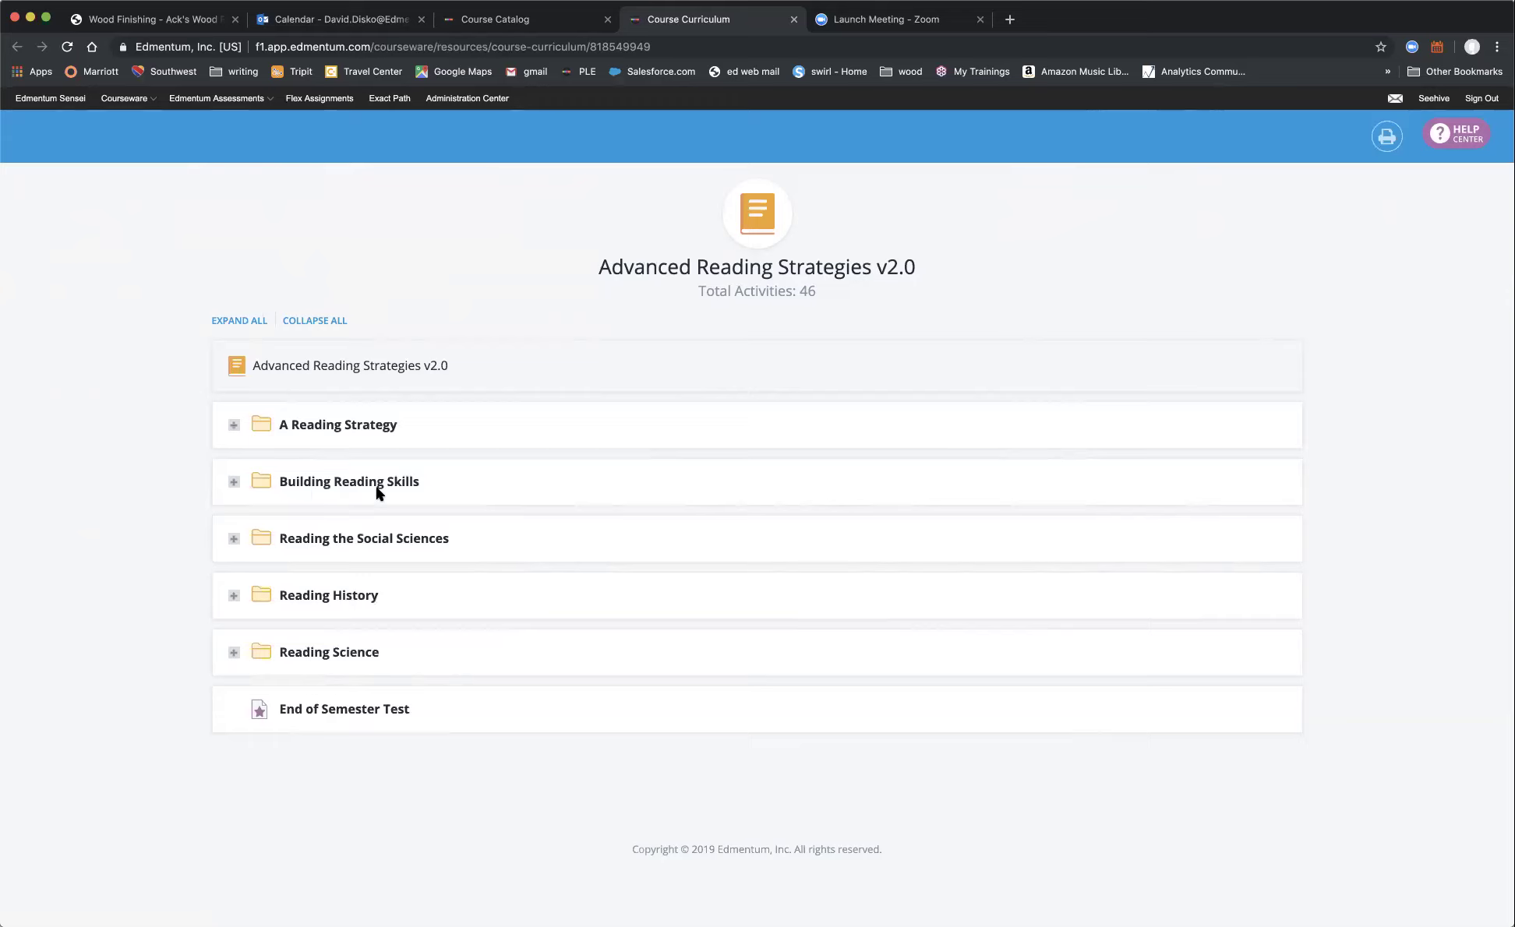
{"action": "left_click", "coordinate": [234, 482]}
{"action": "scroll", "coordinate": [577, 583], "scroll_direction": "down", "scroll_amount": 5}
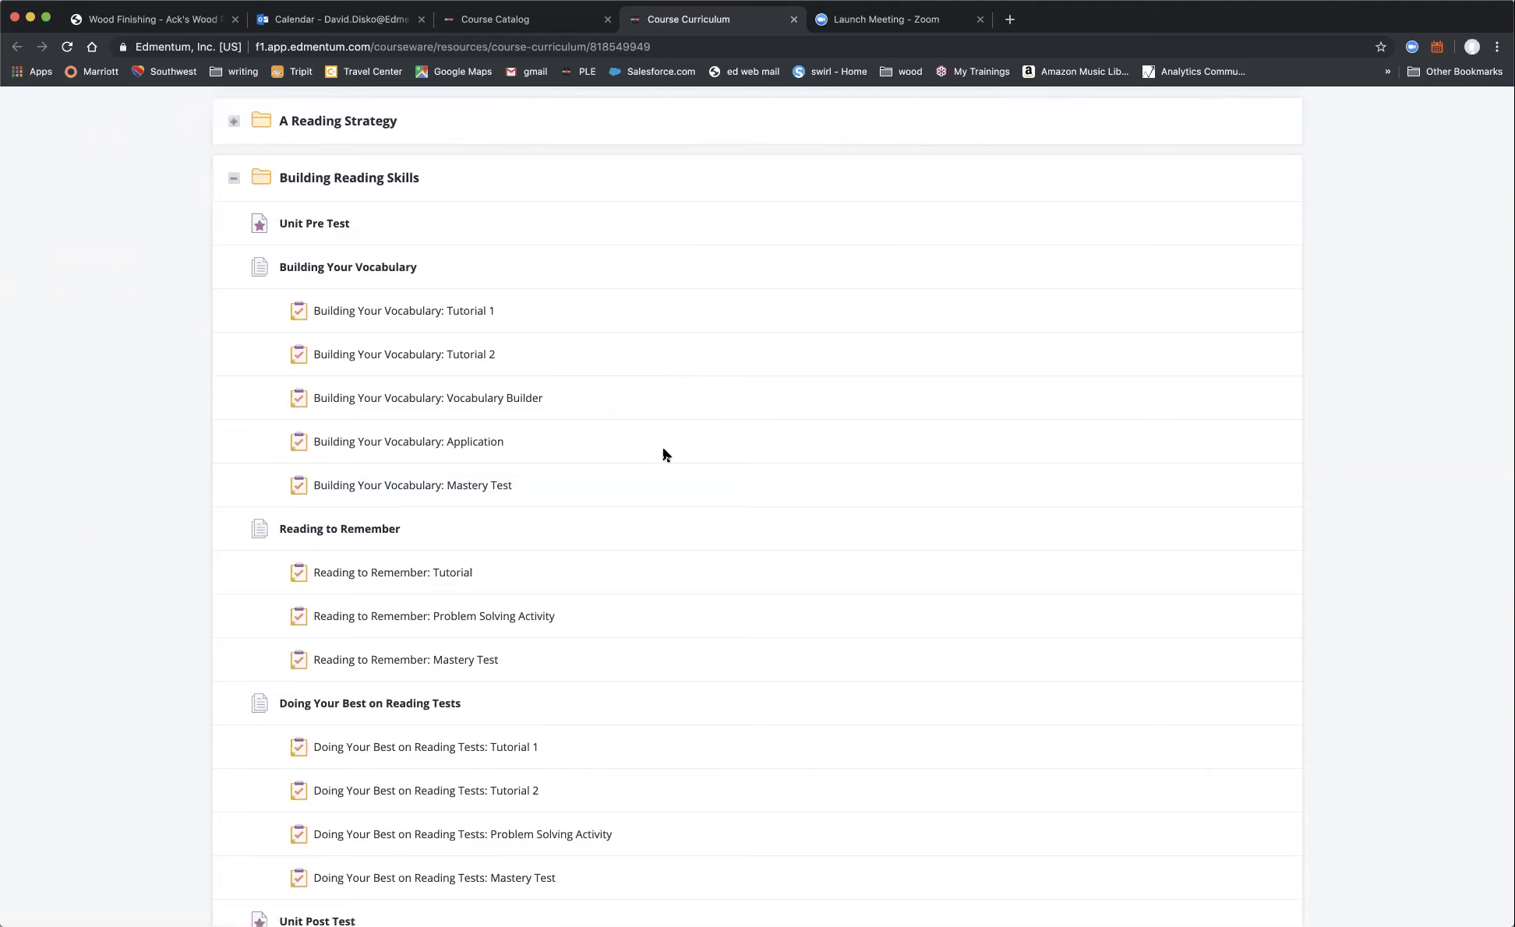
{"action": "scroll", "coordinate": [663, 455], "scroll_direction": "down", "scroll_amount": 3}
{"action": "scroll", "coordinate": [663, 455], "scroll_direction": "down", "scroll_amount": 5}
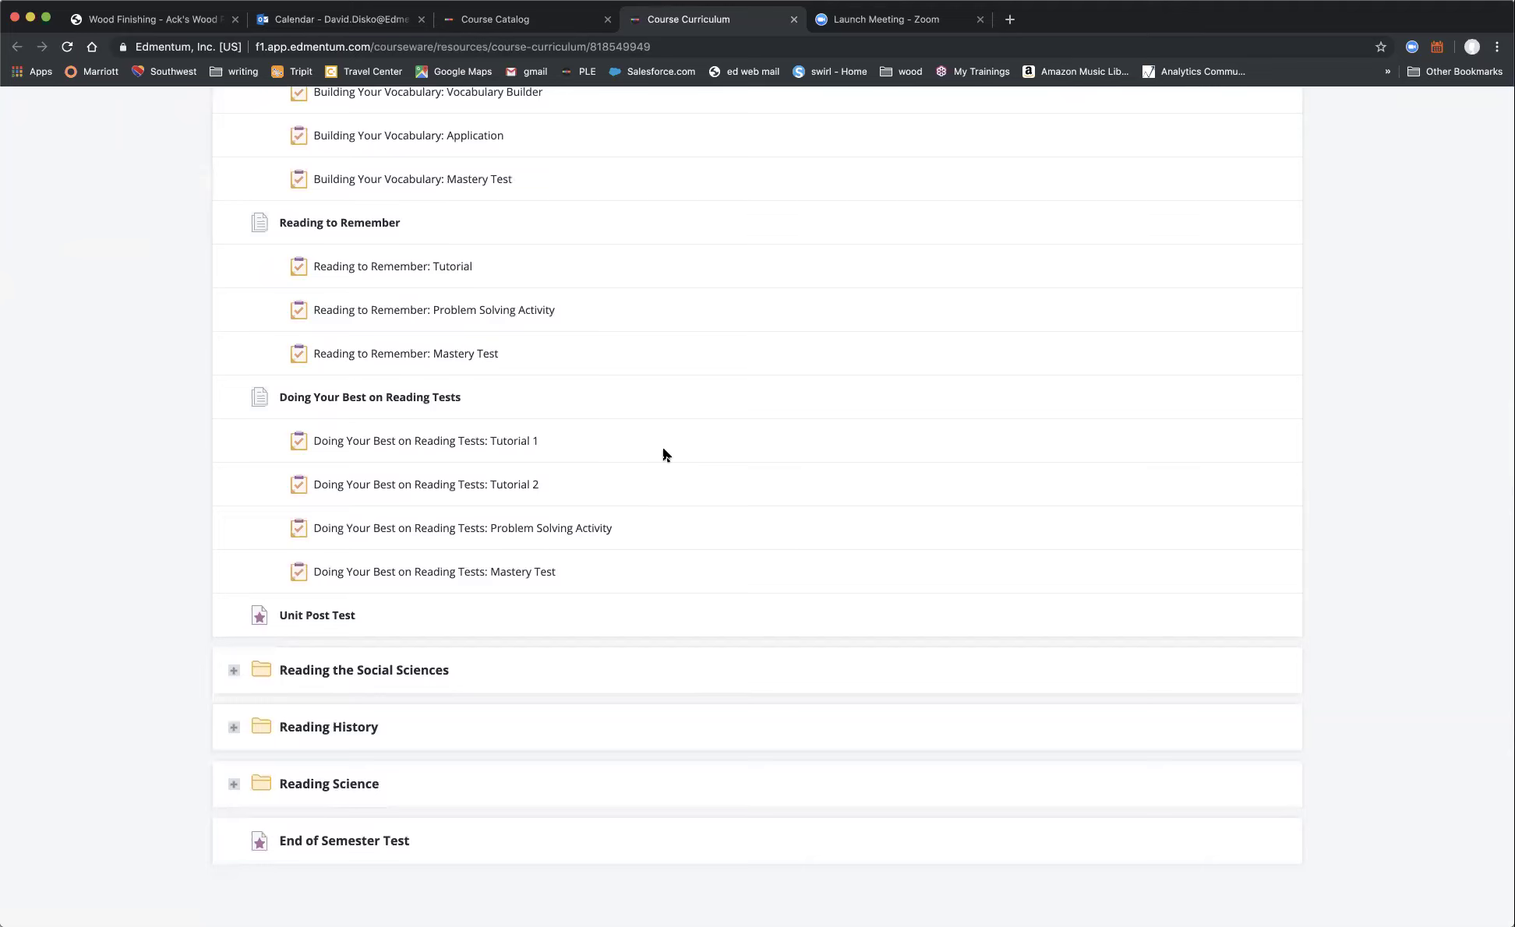
{"action": "scroll", "coordinate": [663, 455], "scroll_direction": "down", "scroll_amount": 3}
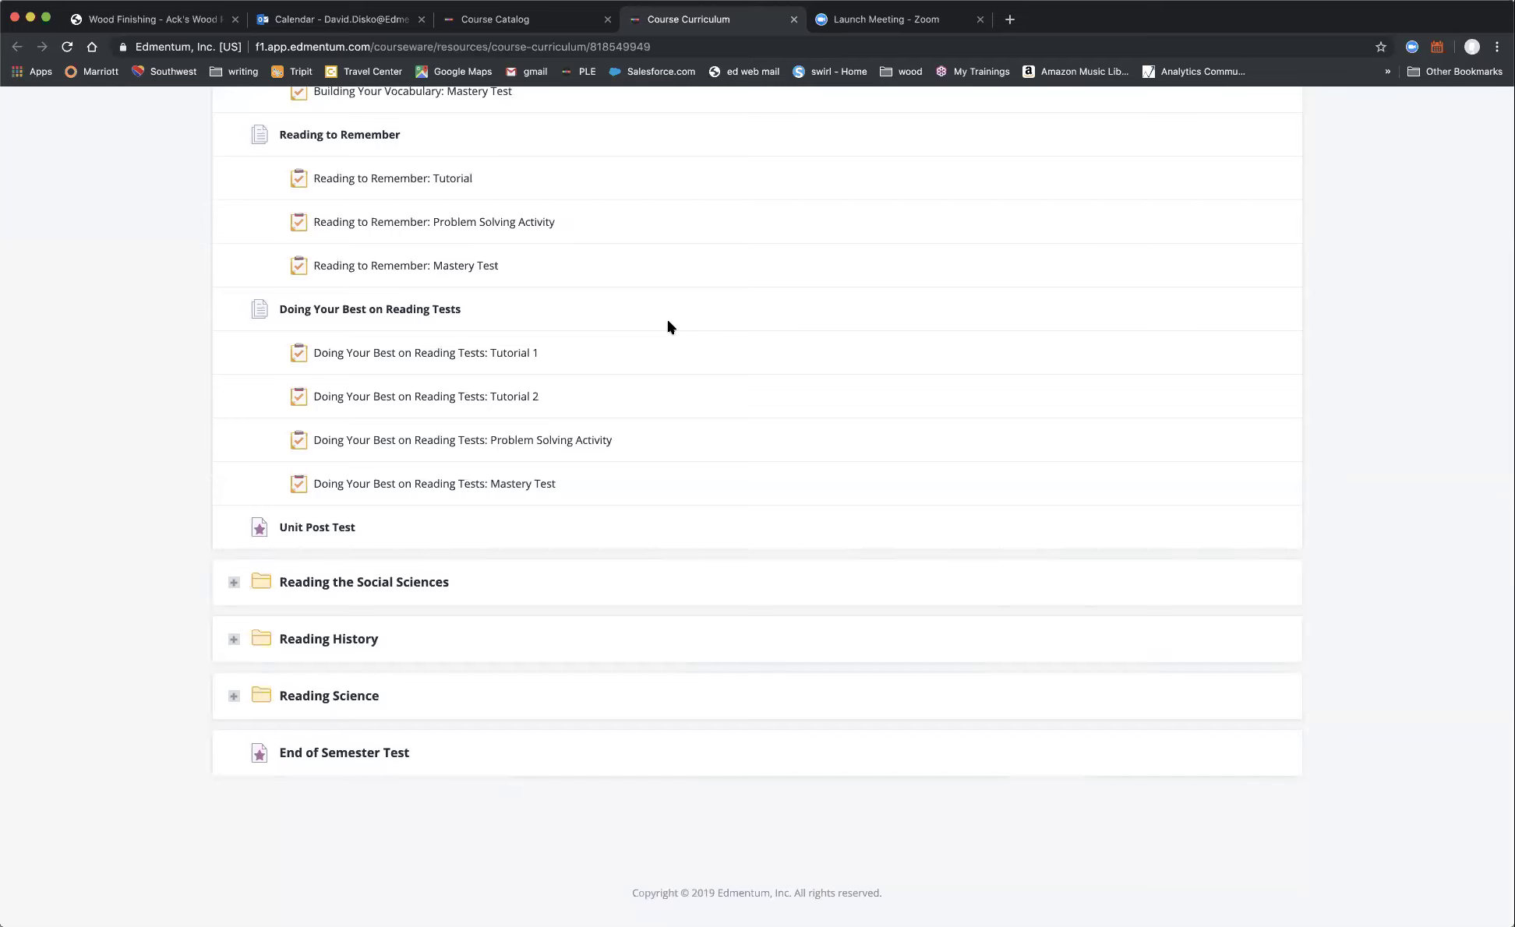
{"action": "scroll", "coordinate": [668, 326], "scroll_direction": "up", "scroll_amount": 15}
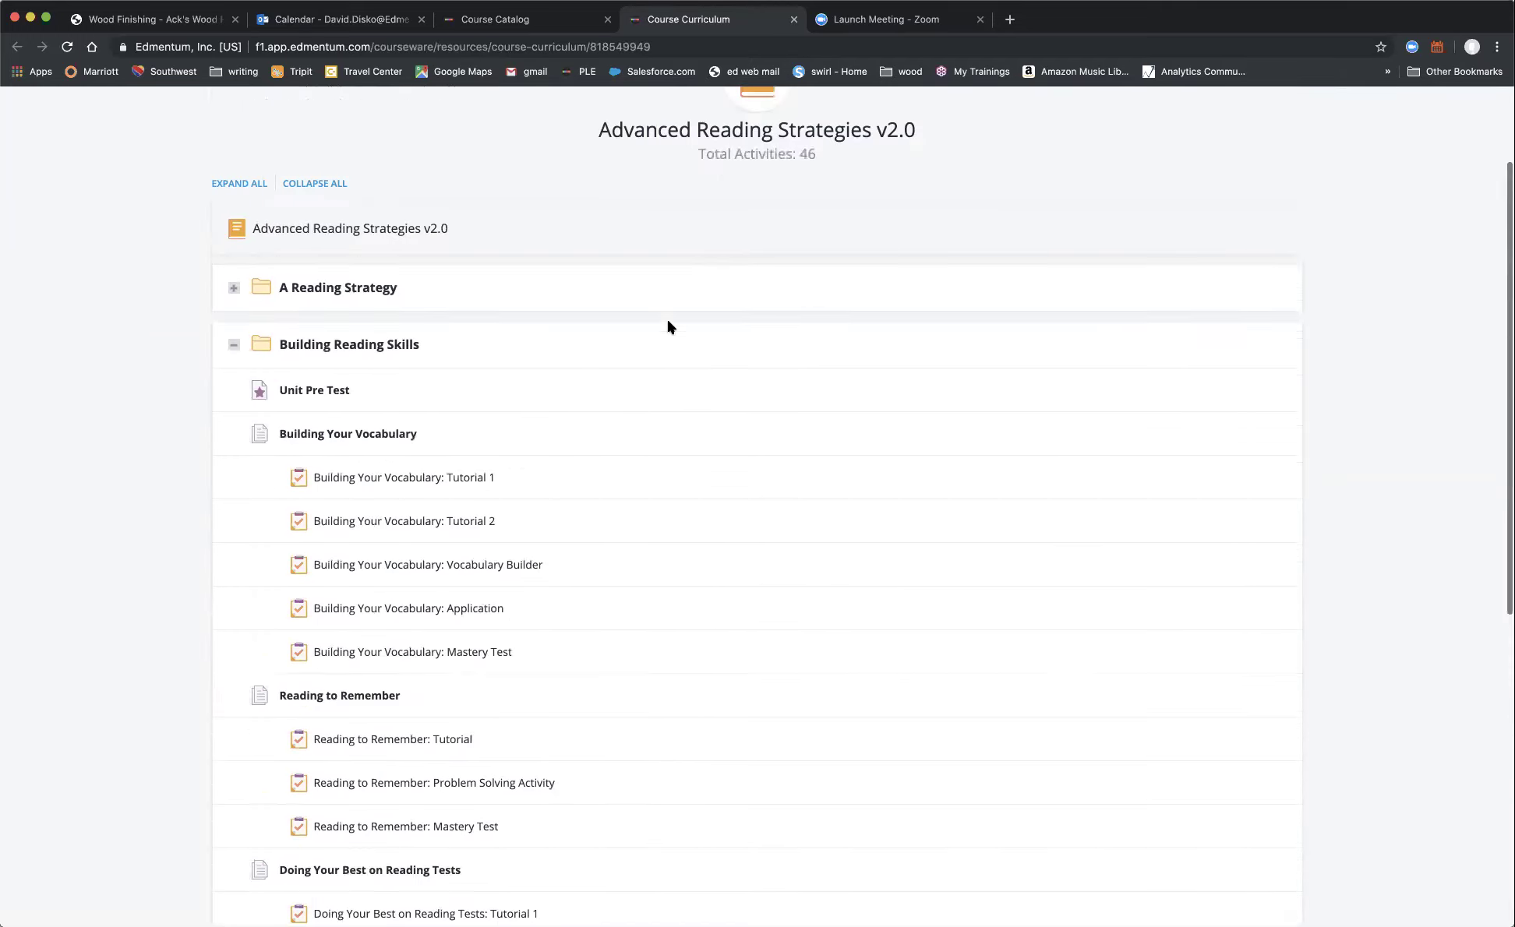
{"action": "scroll", "coordinate": [668, 326], "scroll_direction": "down", "scroll_amount": 4}
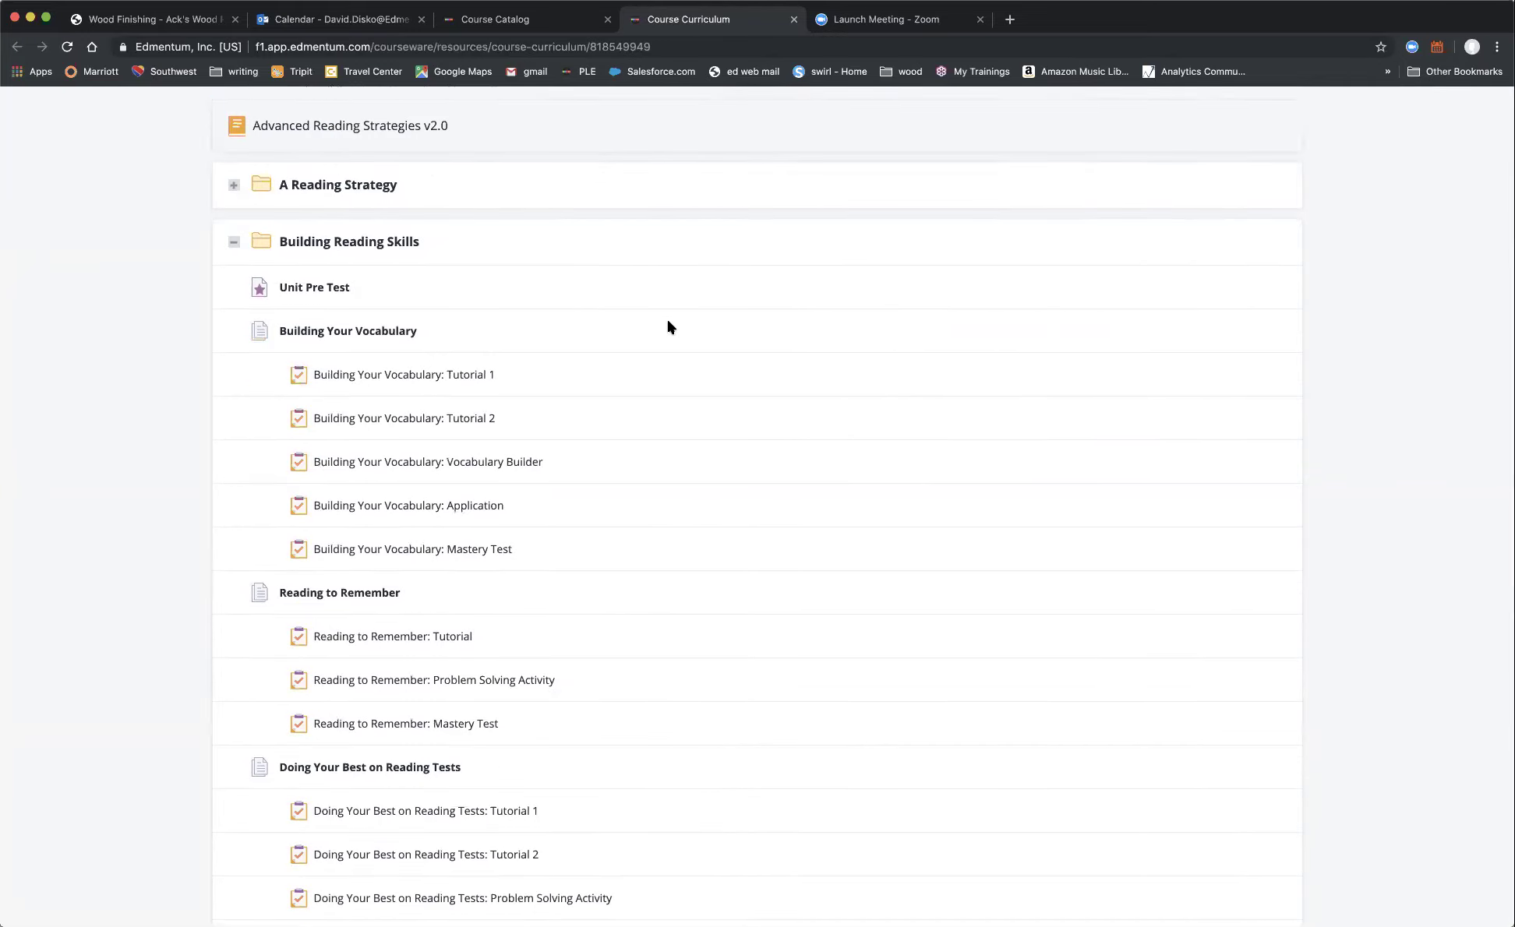
{"action": "left_click", "coordinate": [234, 242]}
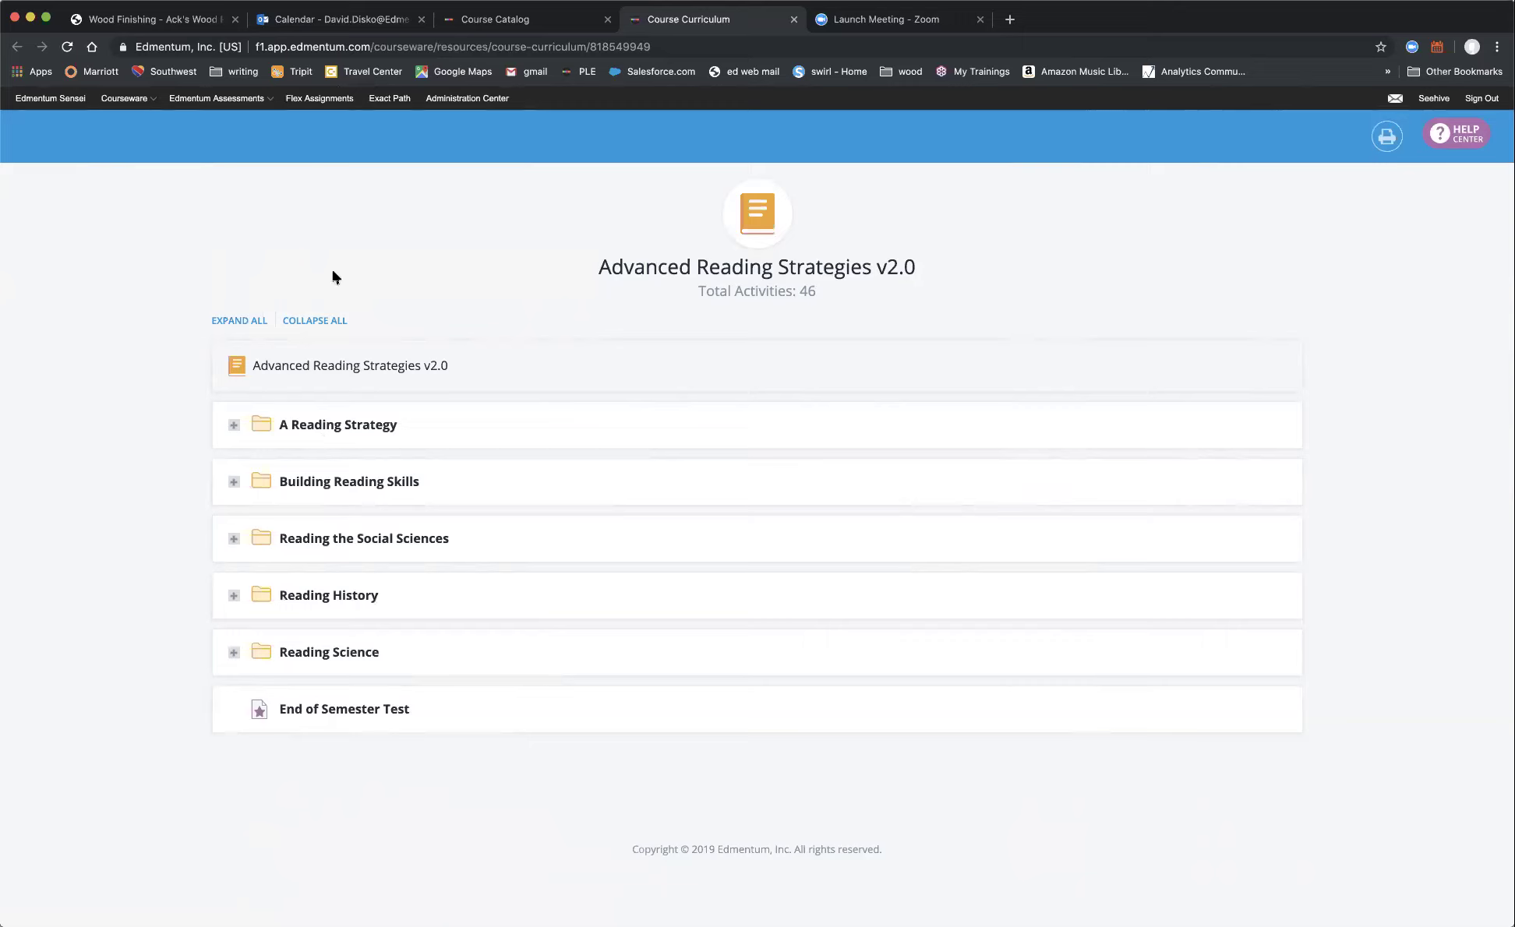
Start a new class in Flex Assignments and name it "reading help".
{"action": "left_click", "coordinate": [316, 100]}
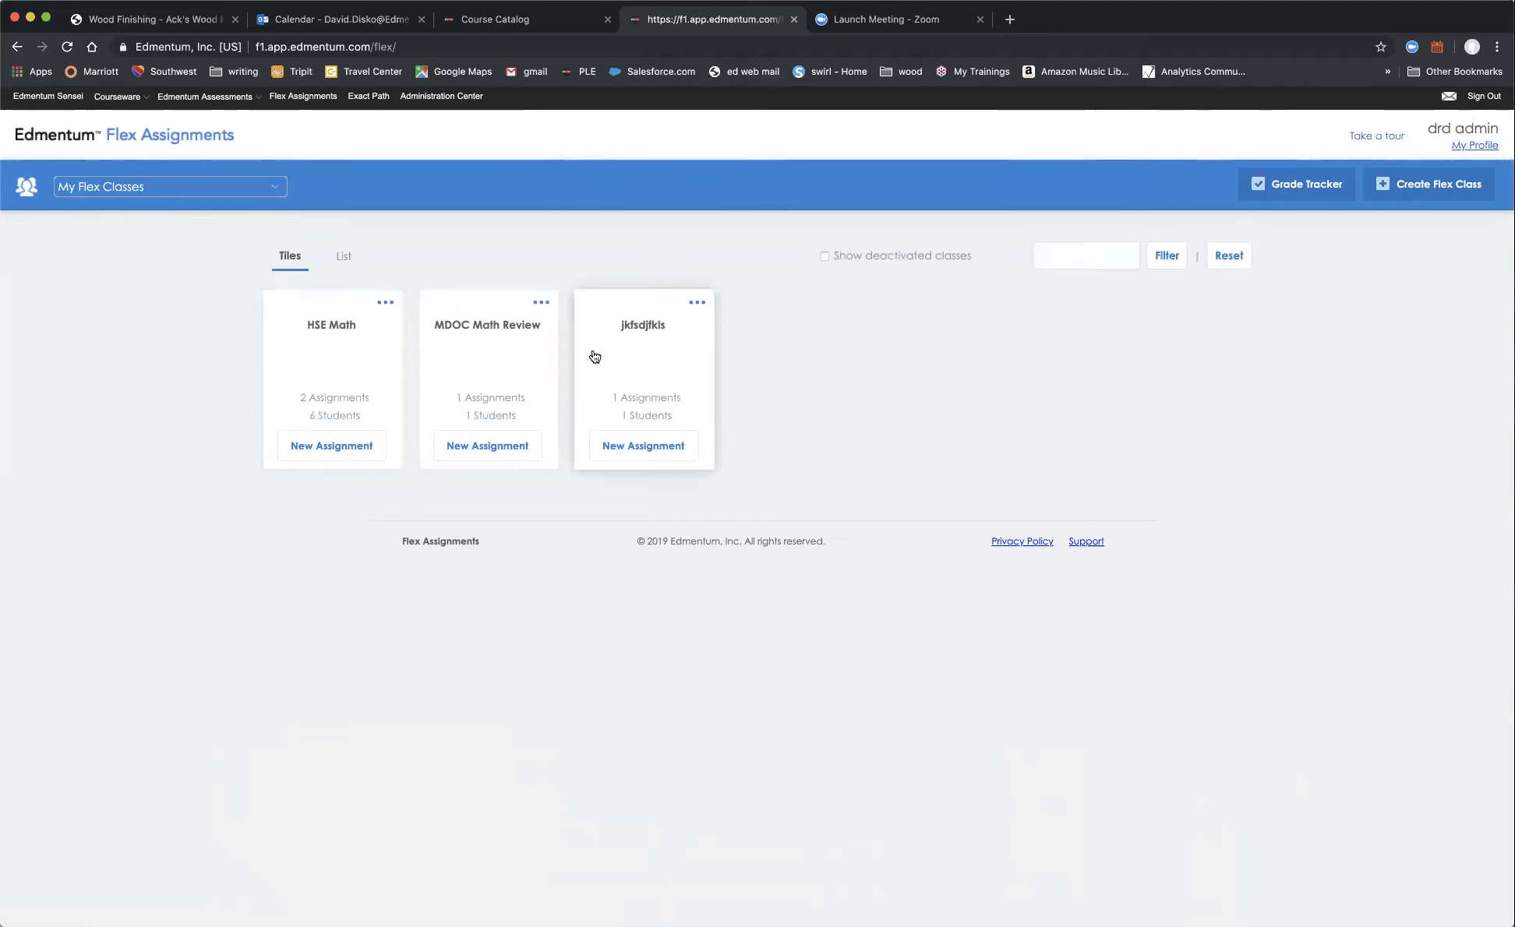
{"action": "left_click", "coordinate": [1400, 192]}
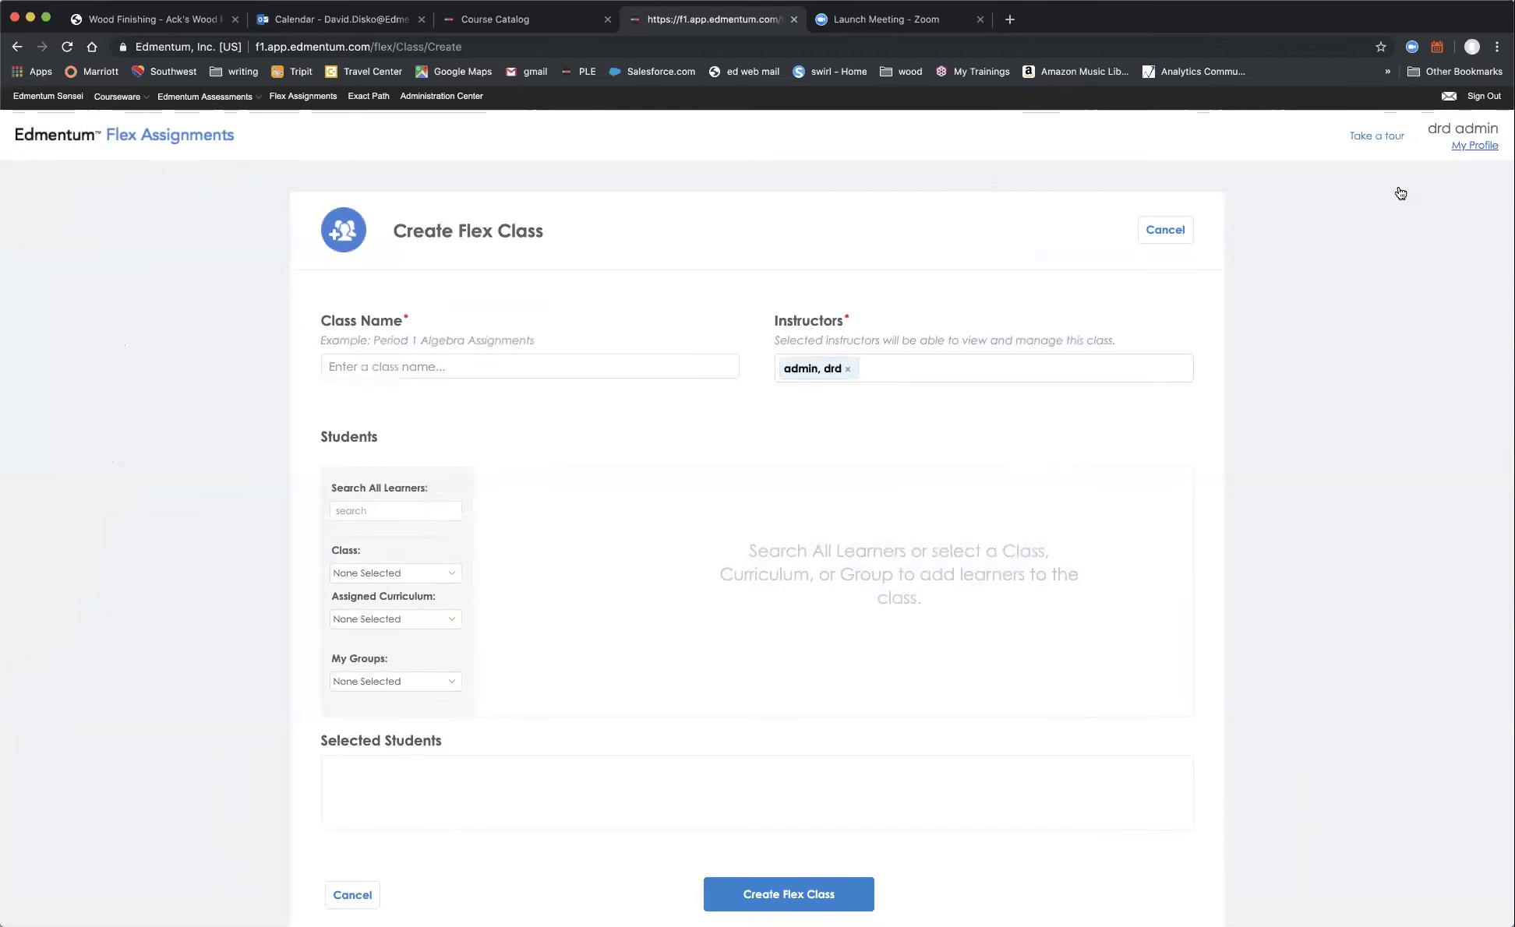
{"action": "left_click", "coordinate": [428, 368]}
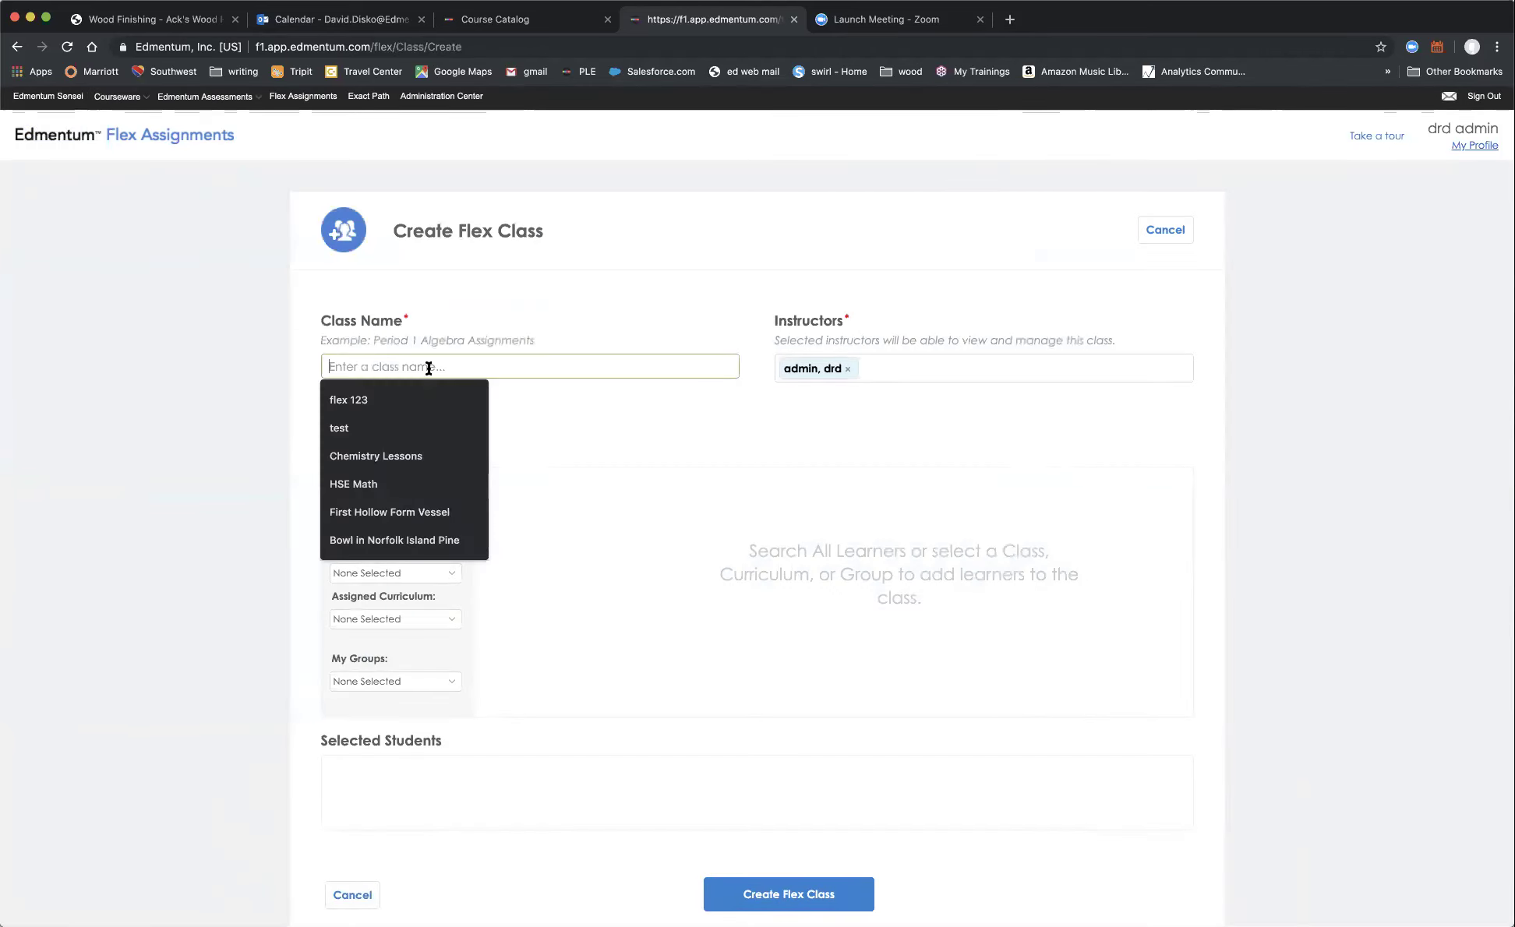
{"action": "type", "text": "readin"}
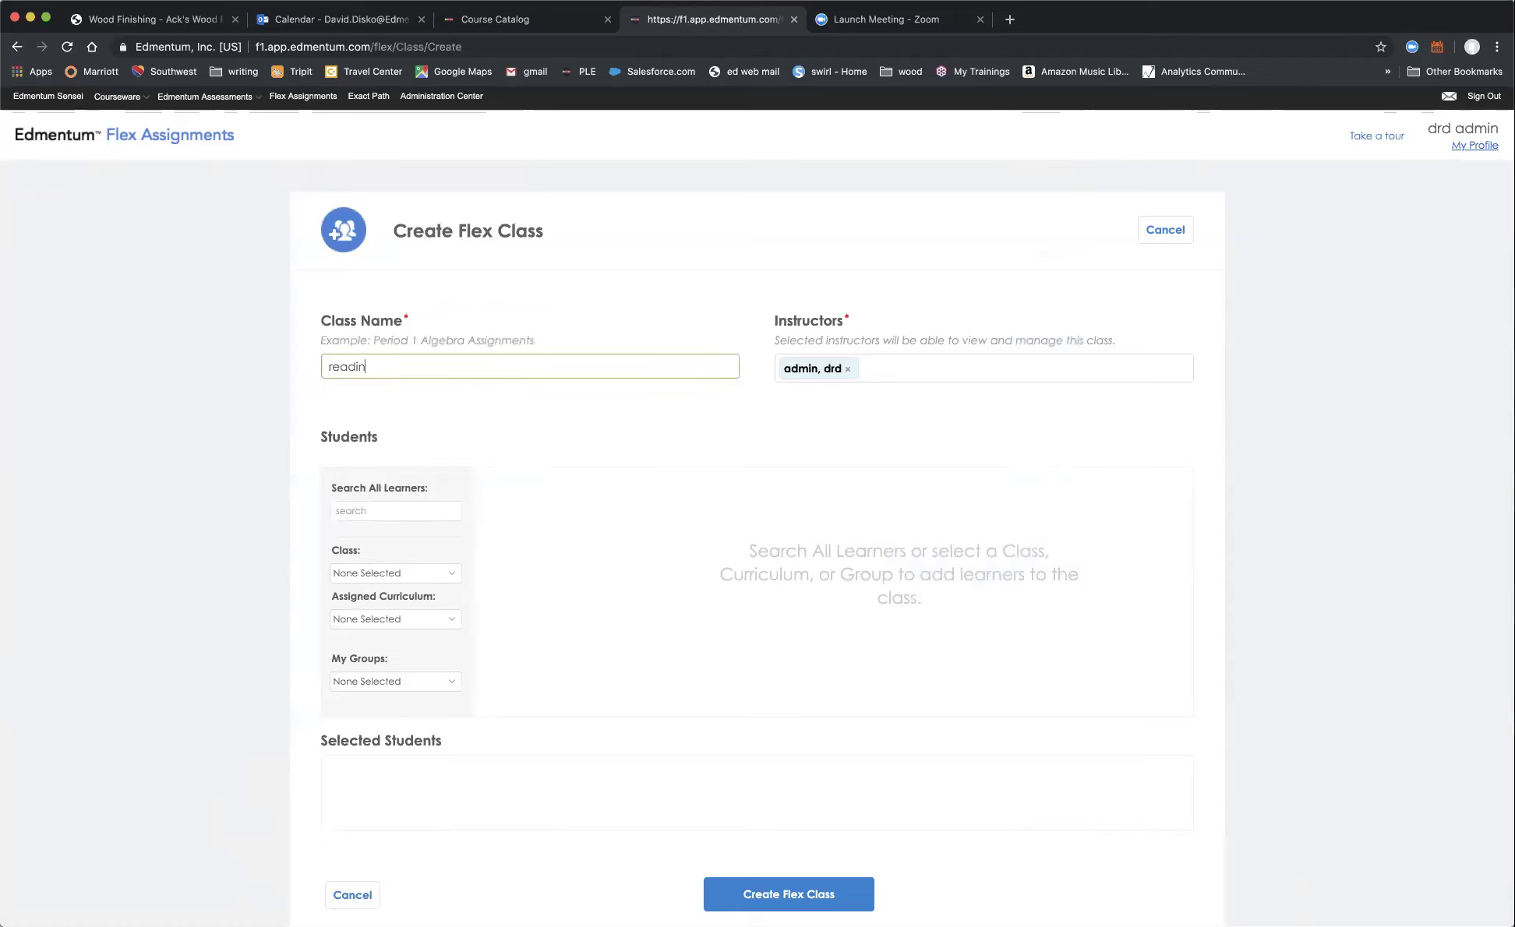
{"action": "type", "text": "g help"}
{"action": "left_click", "coordinate": [580, 385]}
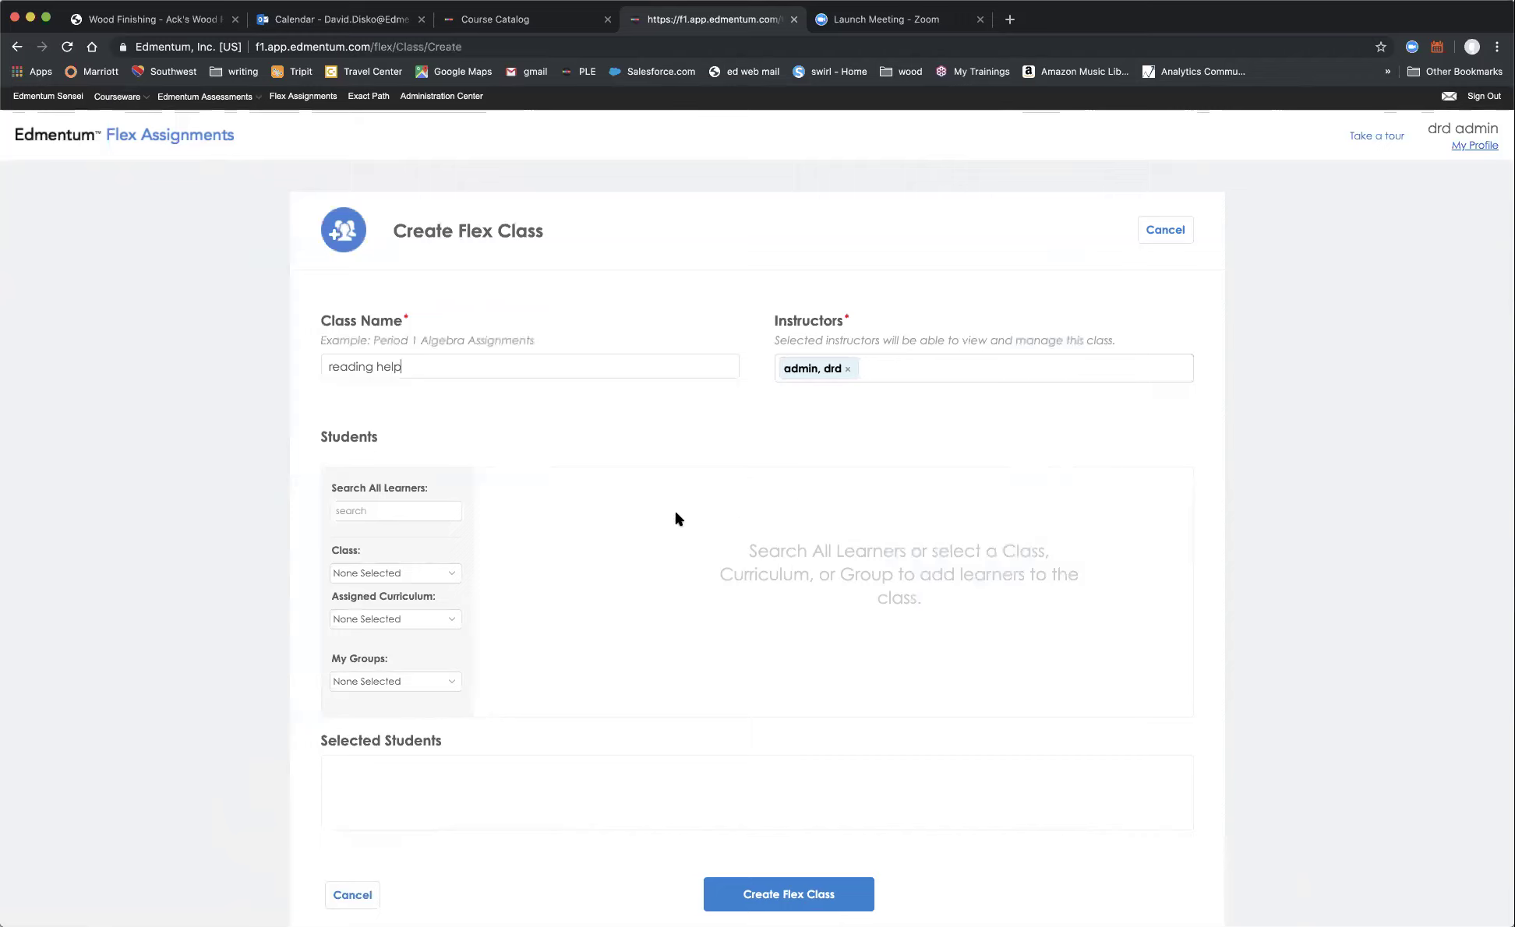
Search all learners for "hse", add HSE 10, HSE 19, HSE 22 and HSE 26, and create the Flex class.
{"action": "left_click", "coordinate": [394, 503]}
{"action": "left_click", "coordinate": [394, 503]}
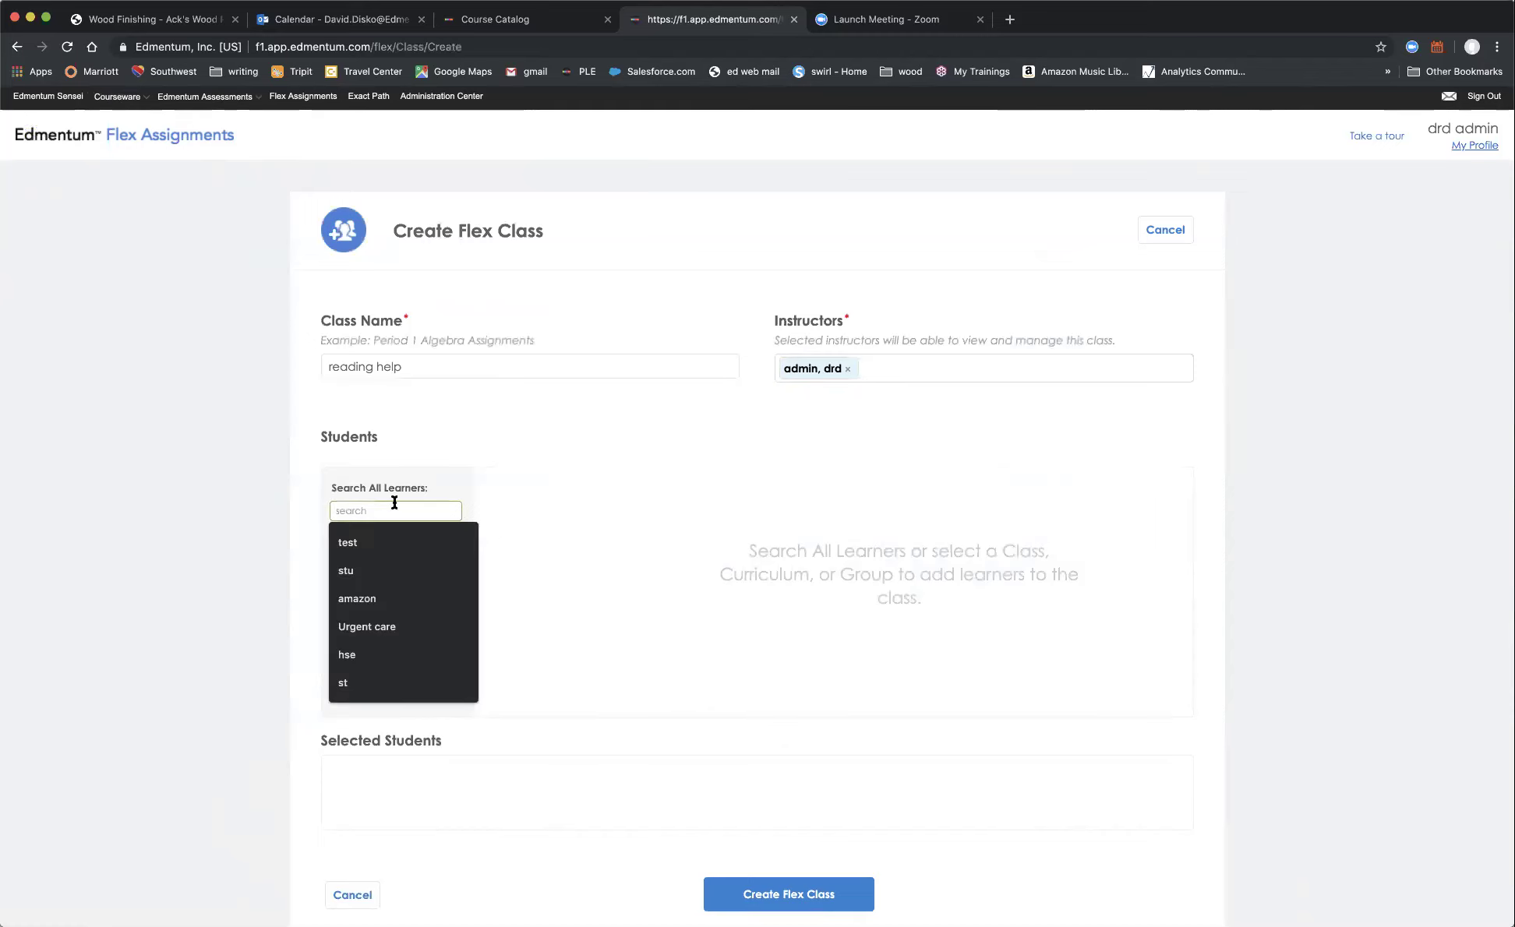
{"action": "type", "text": "hse"}
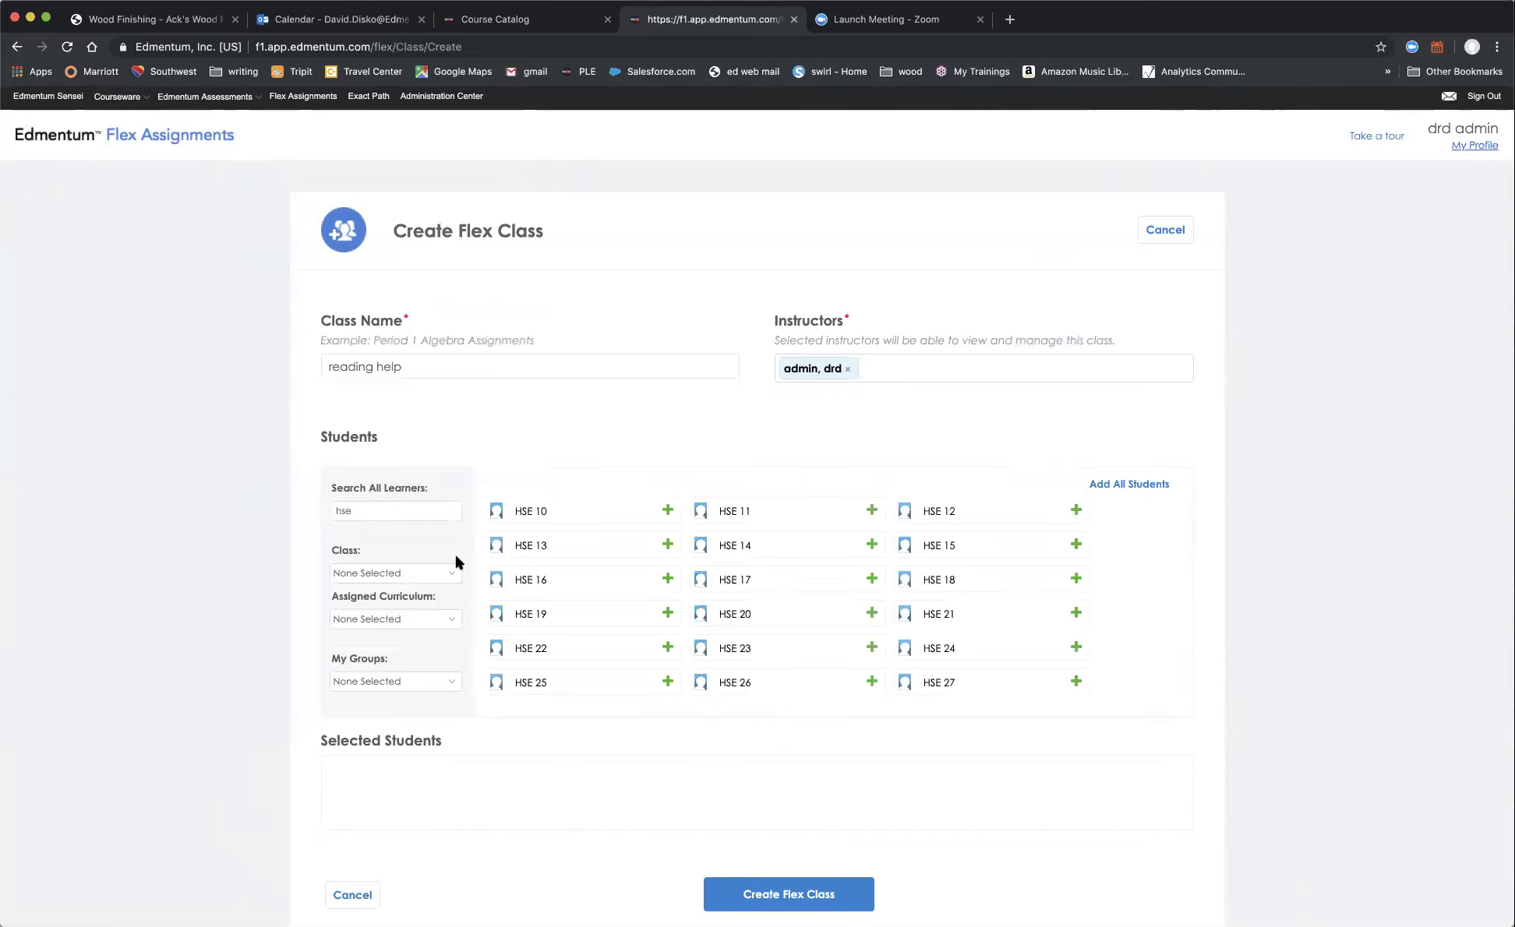
{"action": "left_click", "coordinate": [668, 511]}
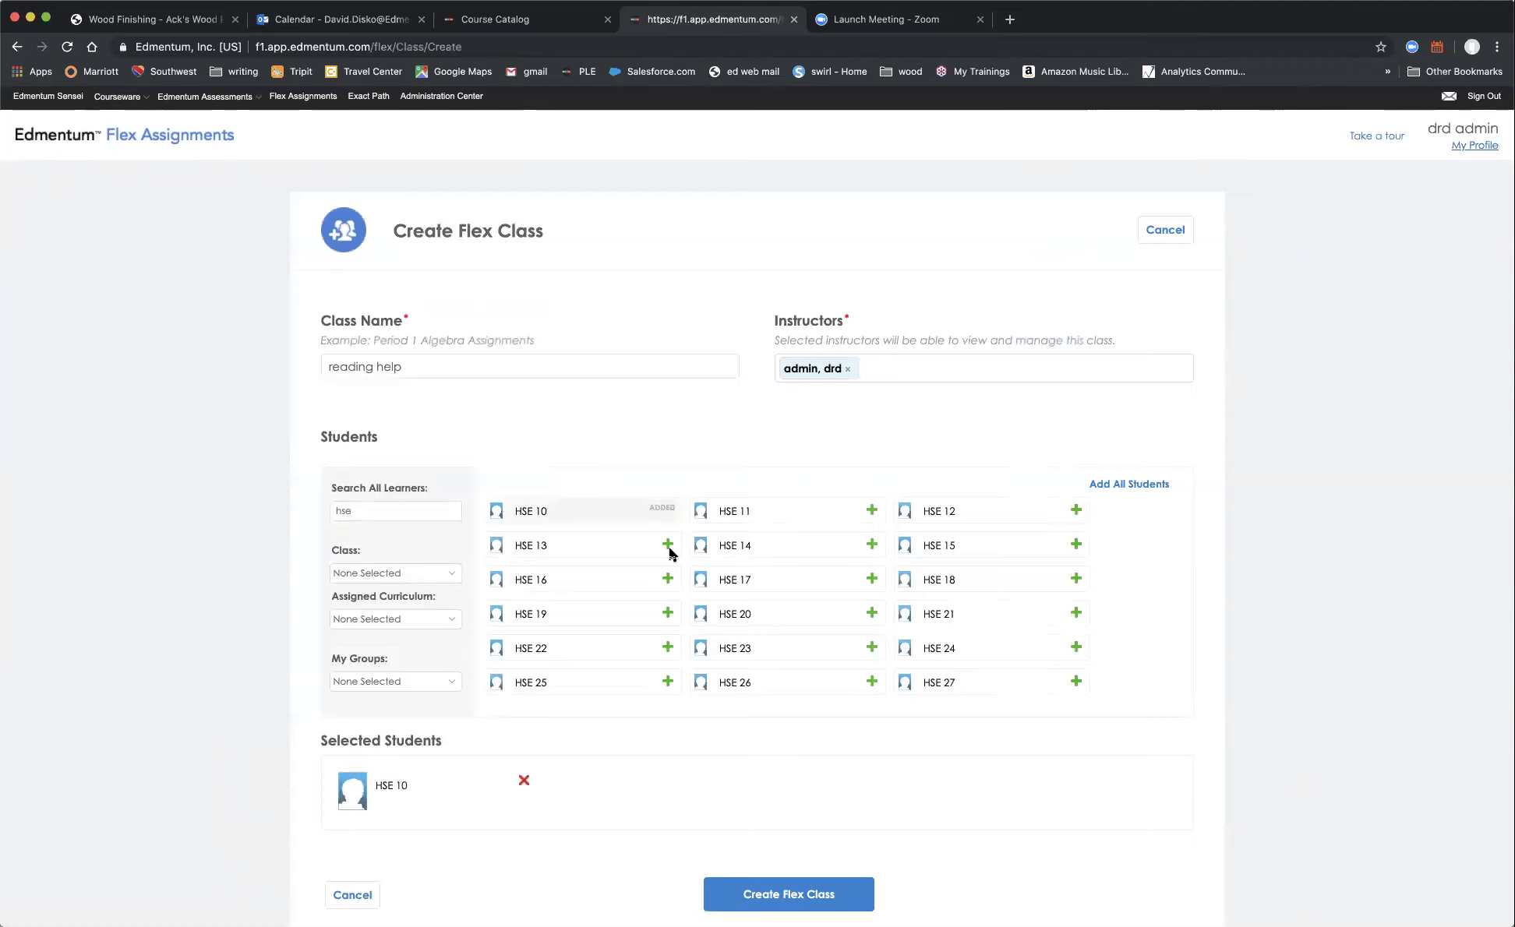
{"action": "left_click", "coordinate": [668, 614]}
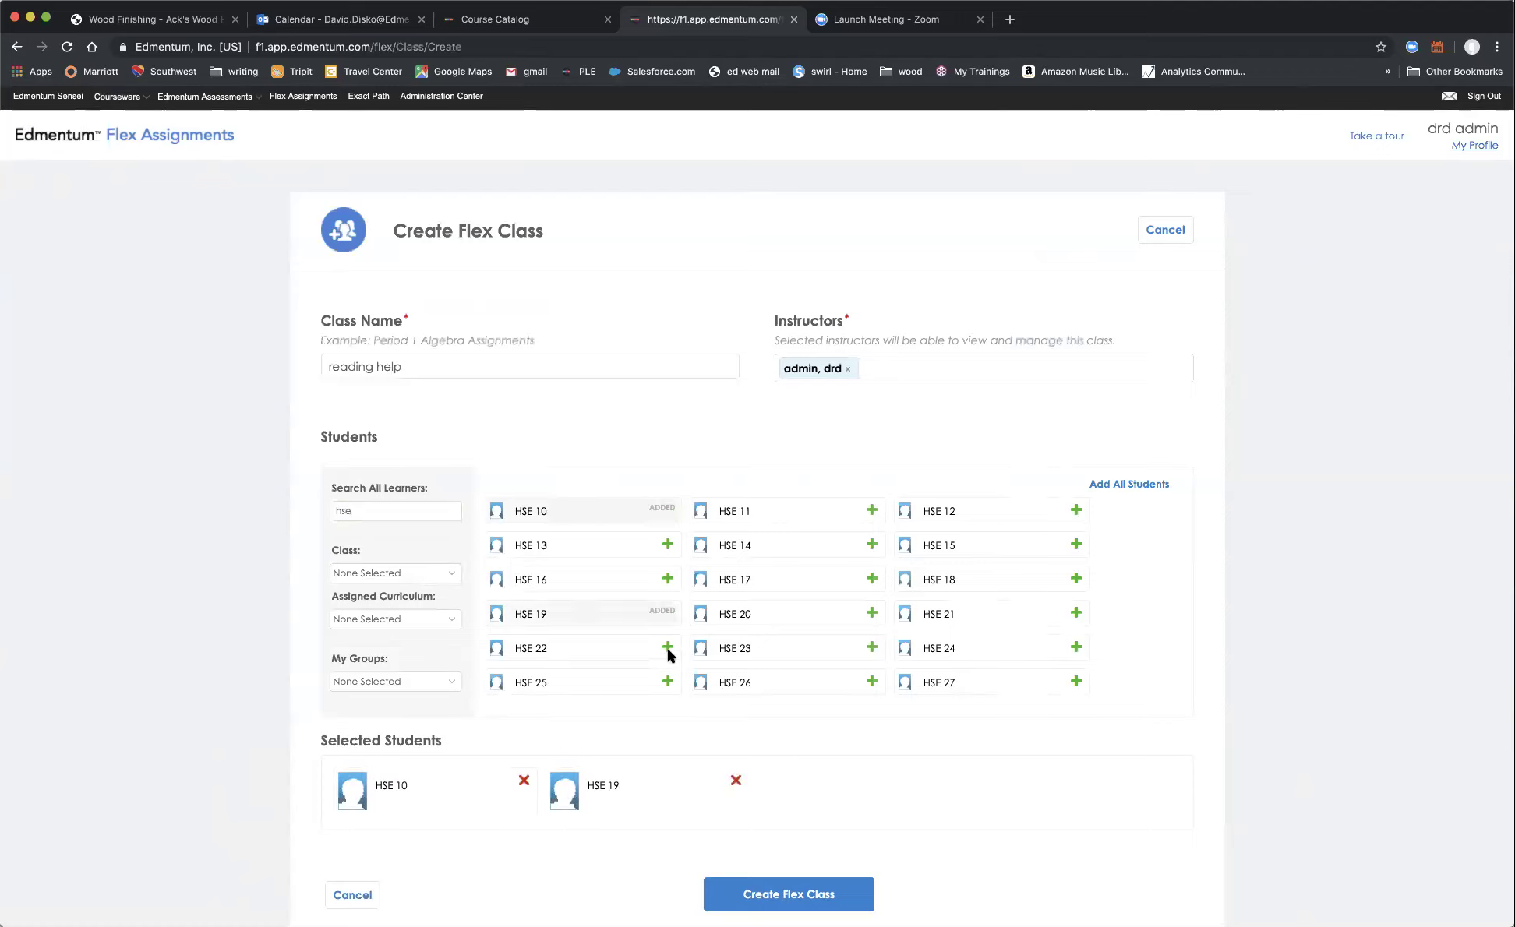
{"action": "left_click", "coordinate": [667, 648]}
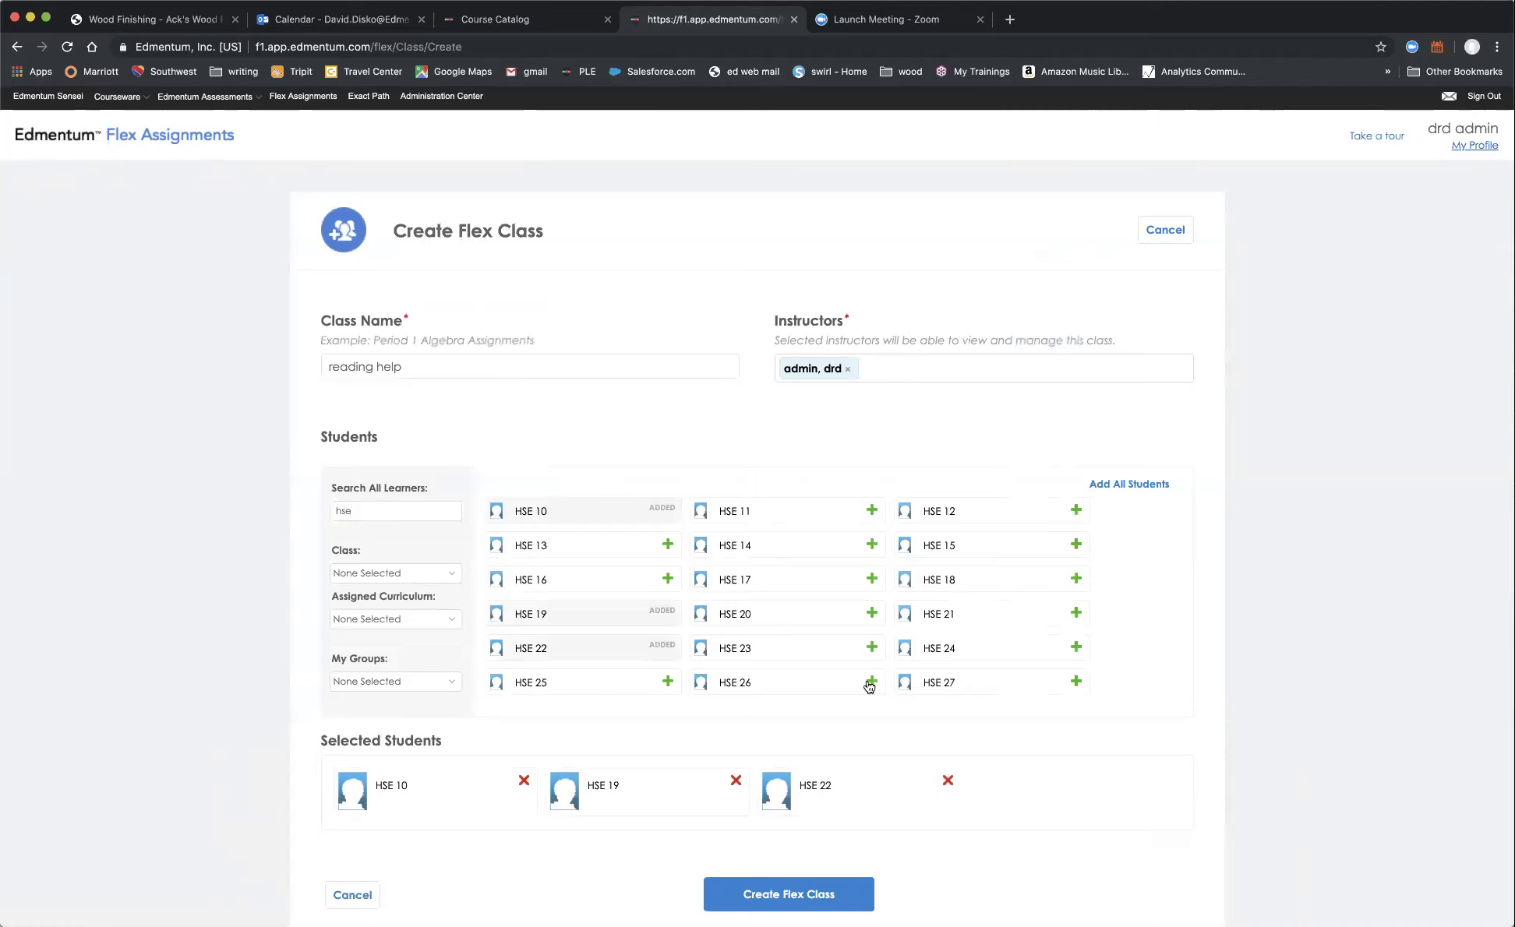
{"action": "left_click", "coordinate": [870, 683]}
{"action": "left_click", "coordinate": [862, 892]}
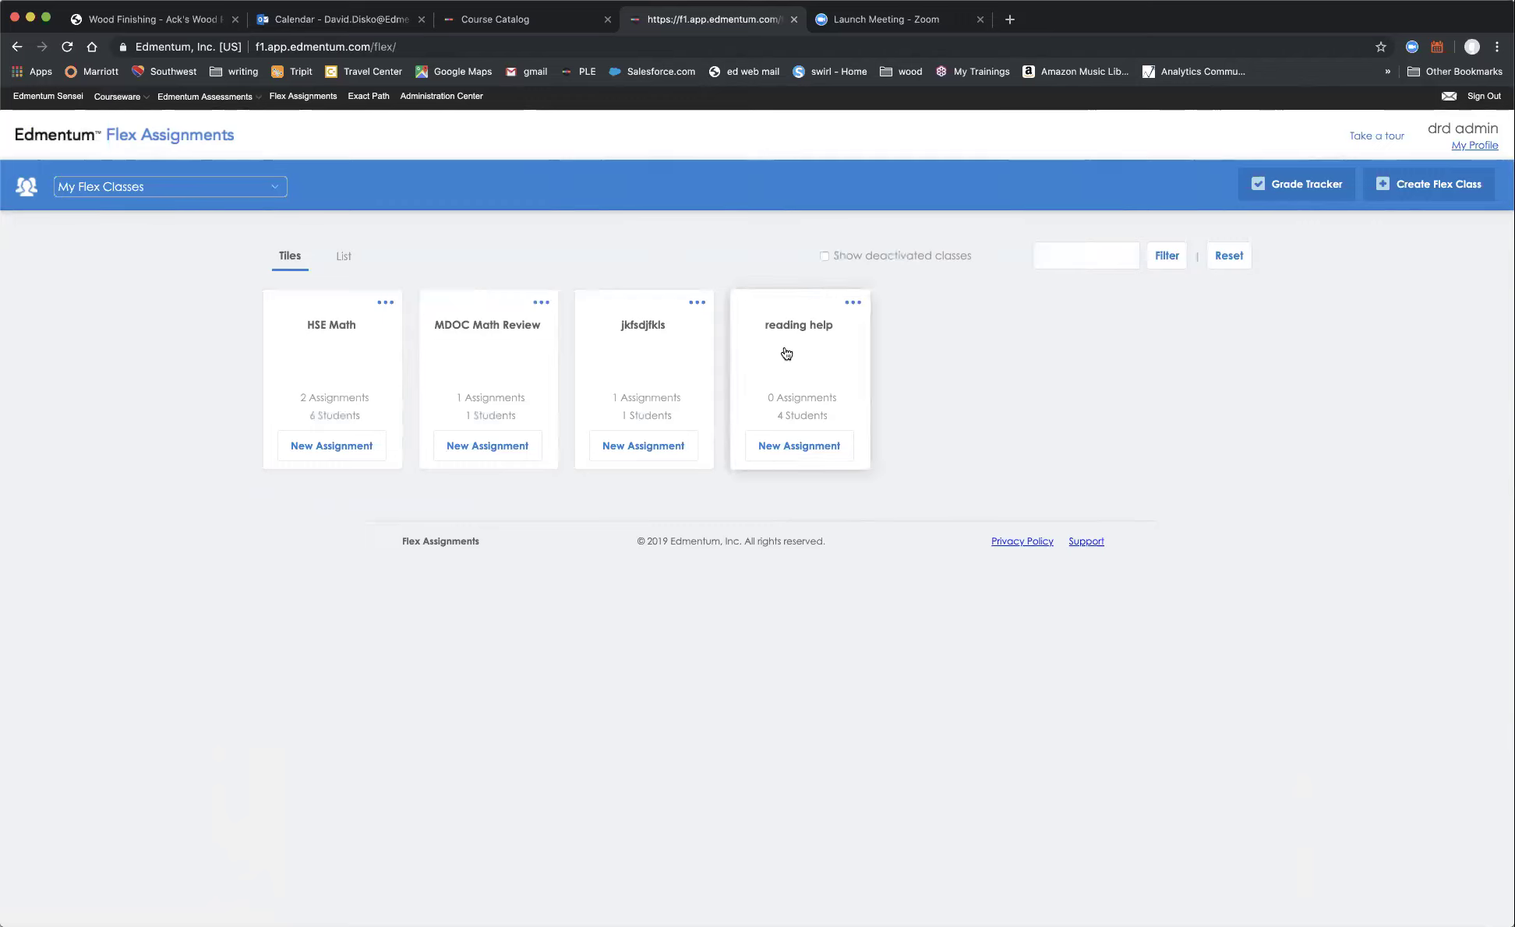
Start a new assignment for the reading help class and name it "basics 1".
{"action": "left_click", "coordinate": [796, 455]}
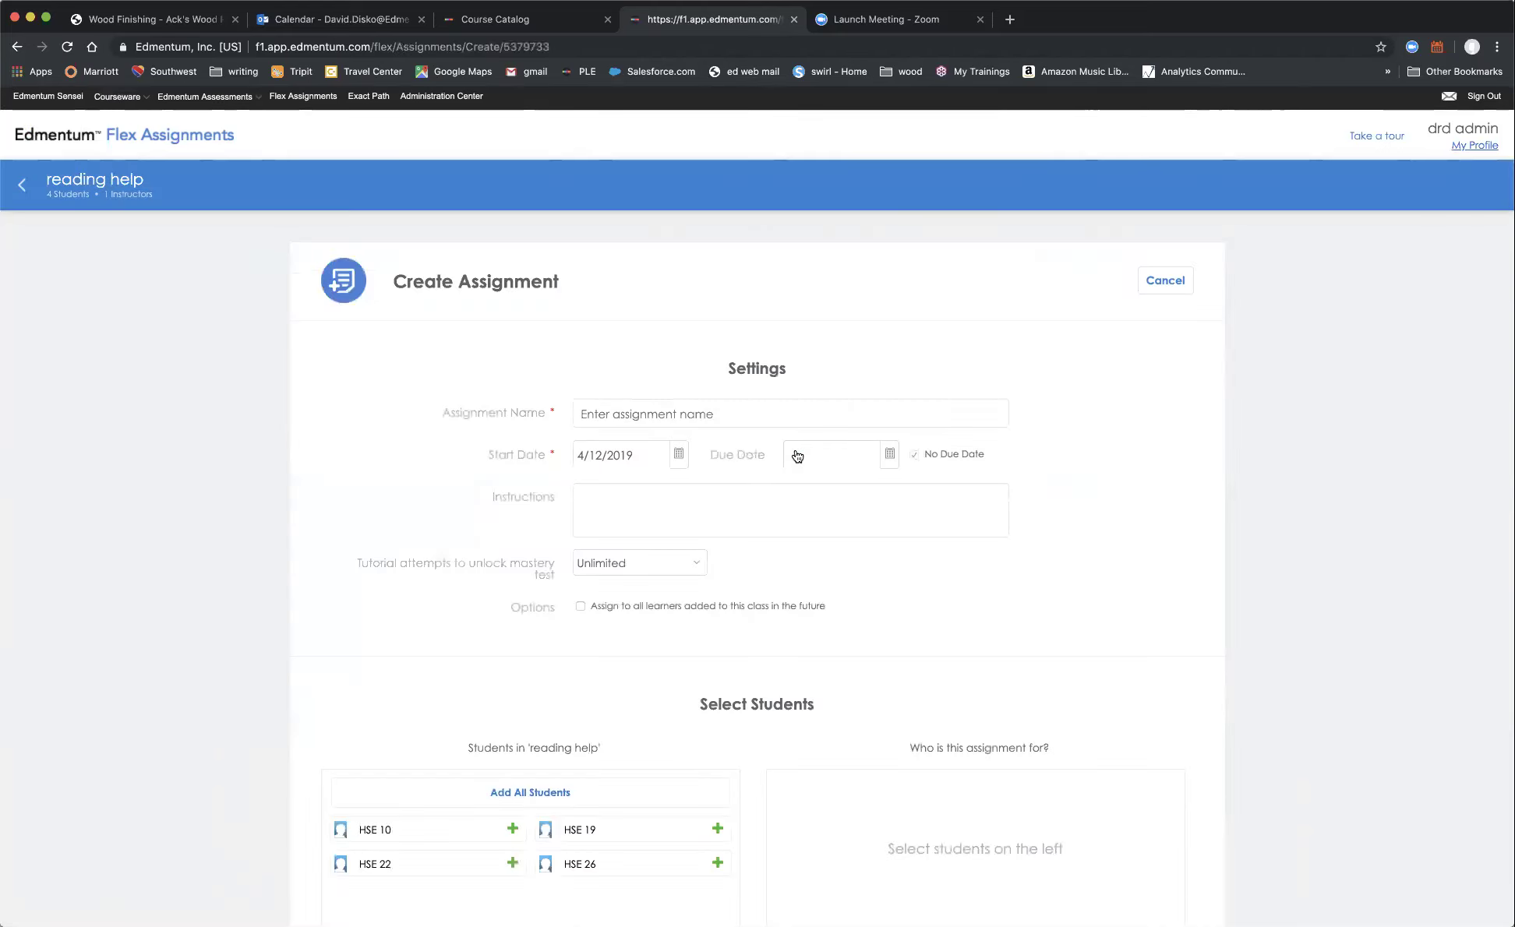
{"action": "left_click", "coordinate": [687, 412]}
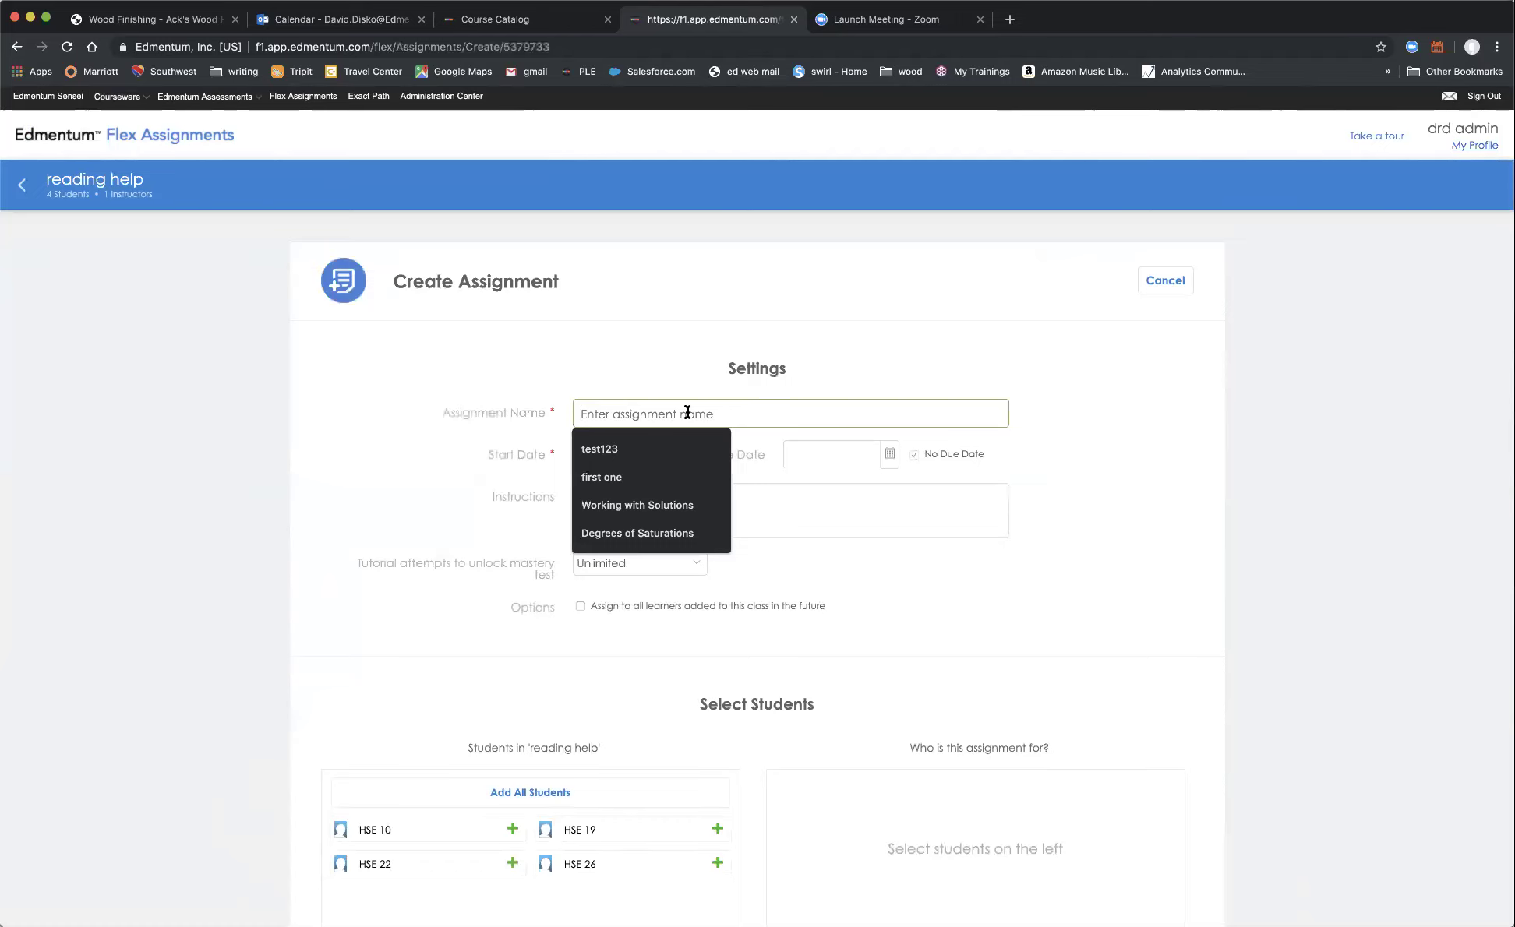
{"action": "type", "text": "bdsics 1"}
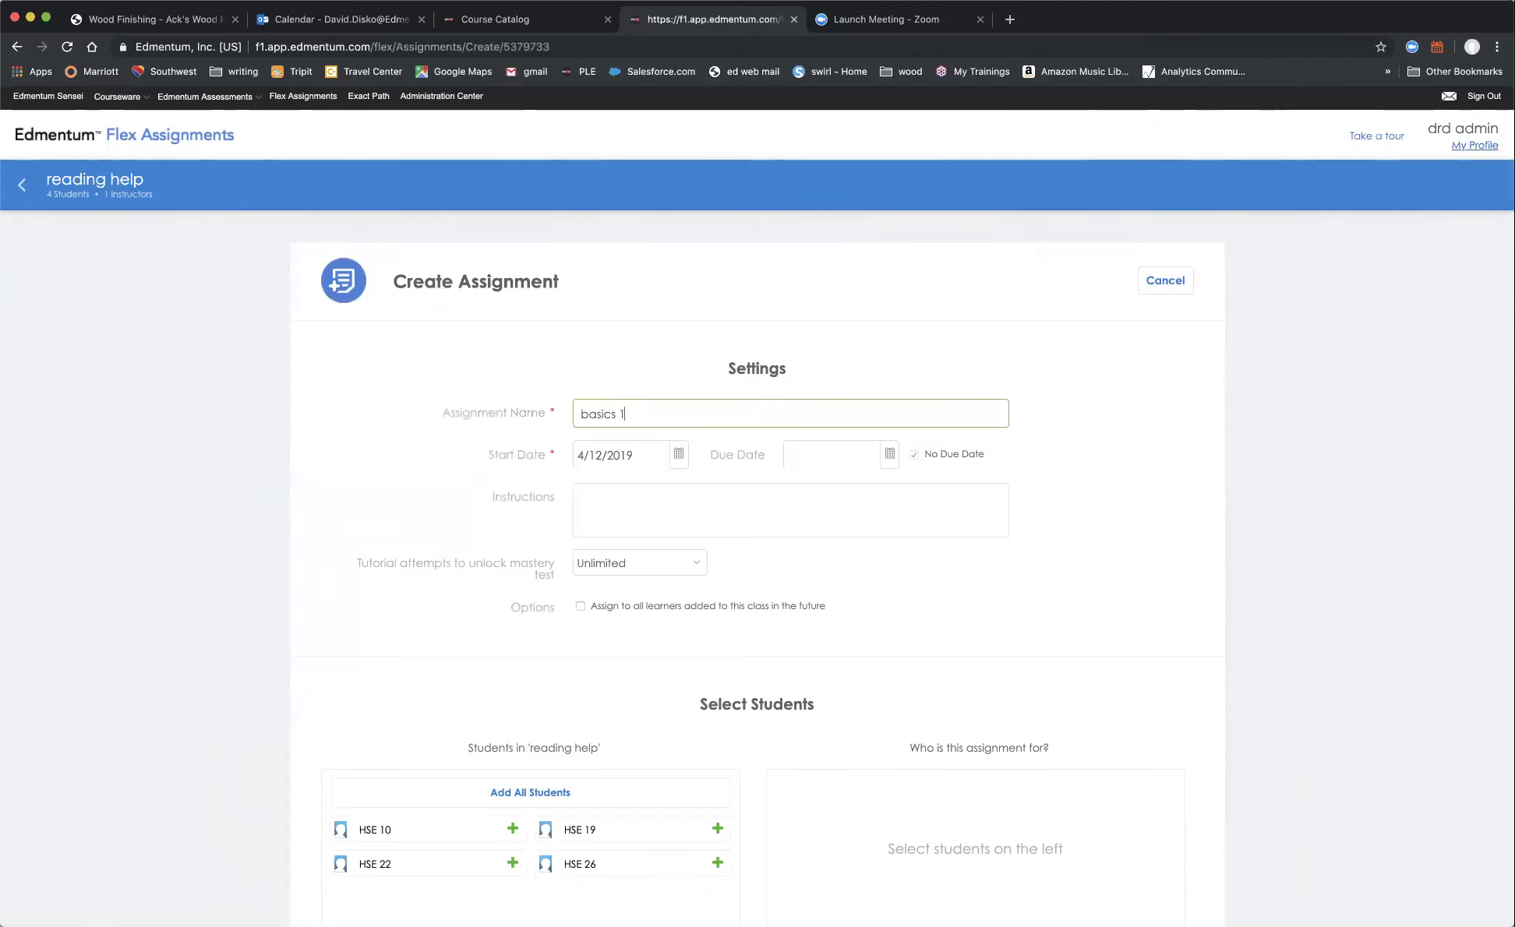
{"action": "left_click", "coordinate": [644, 454]}
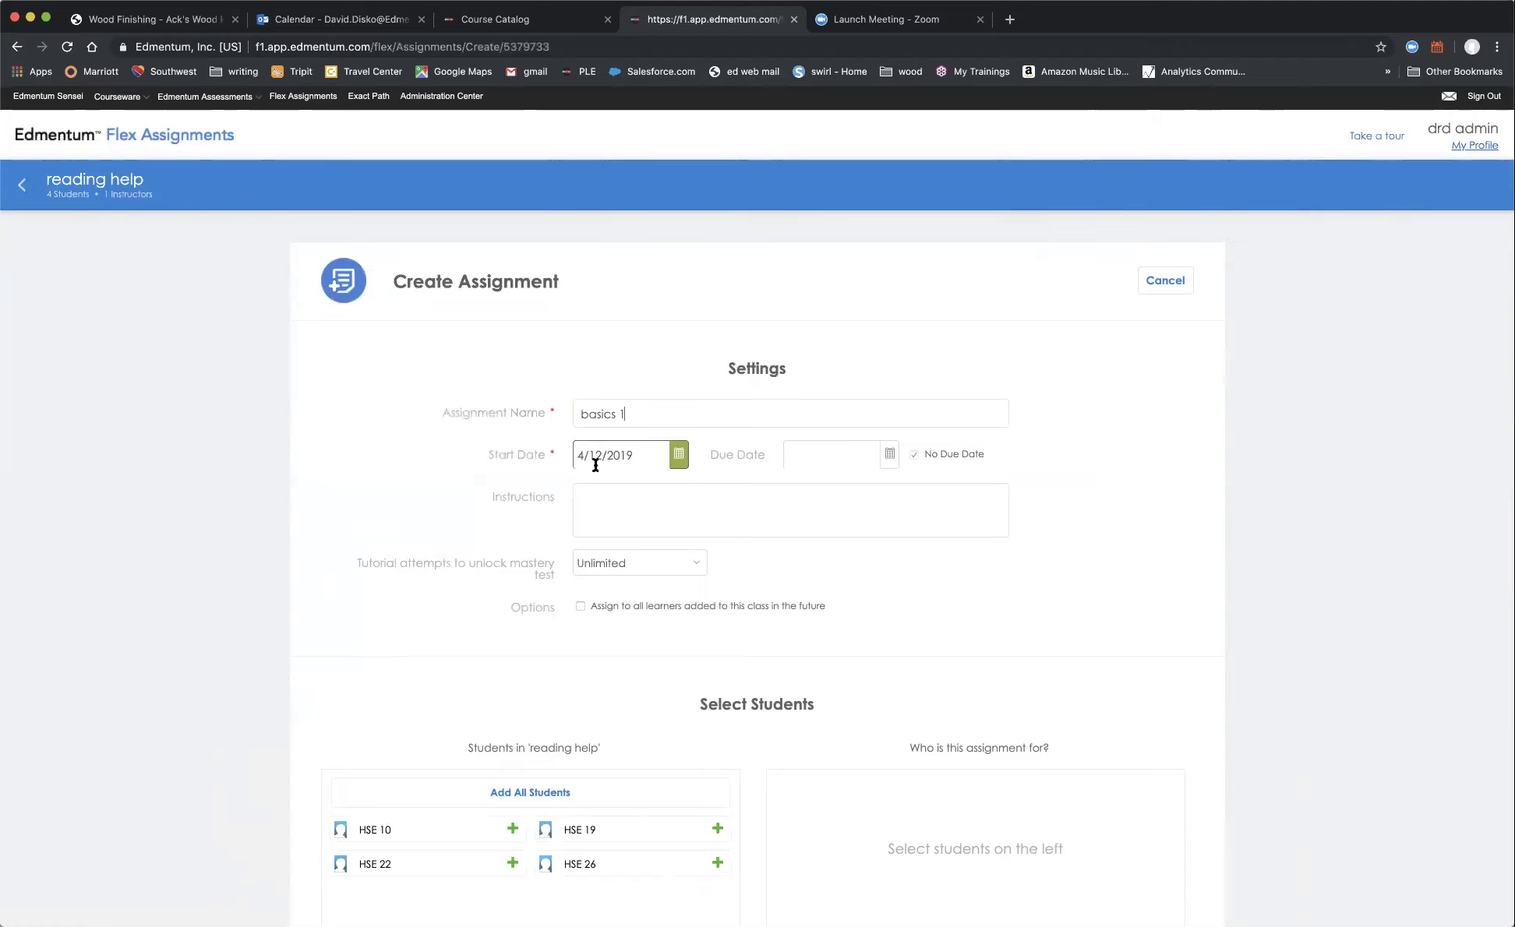
{"action": "left_click", "coordinate": [793, 454]}
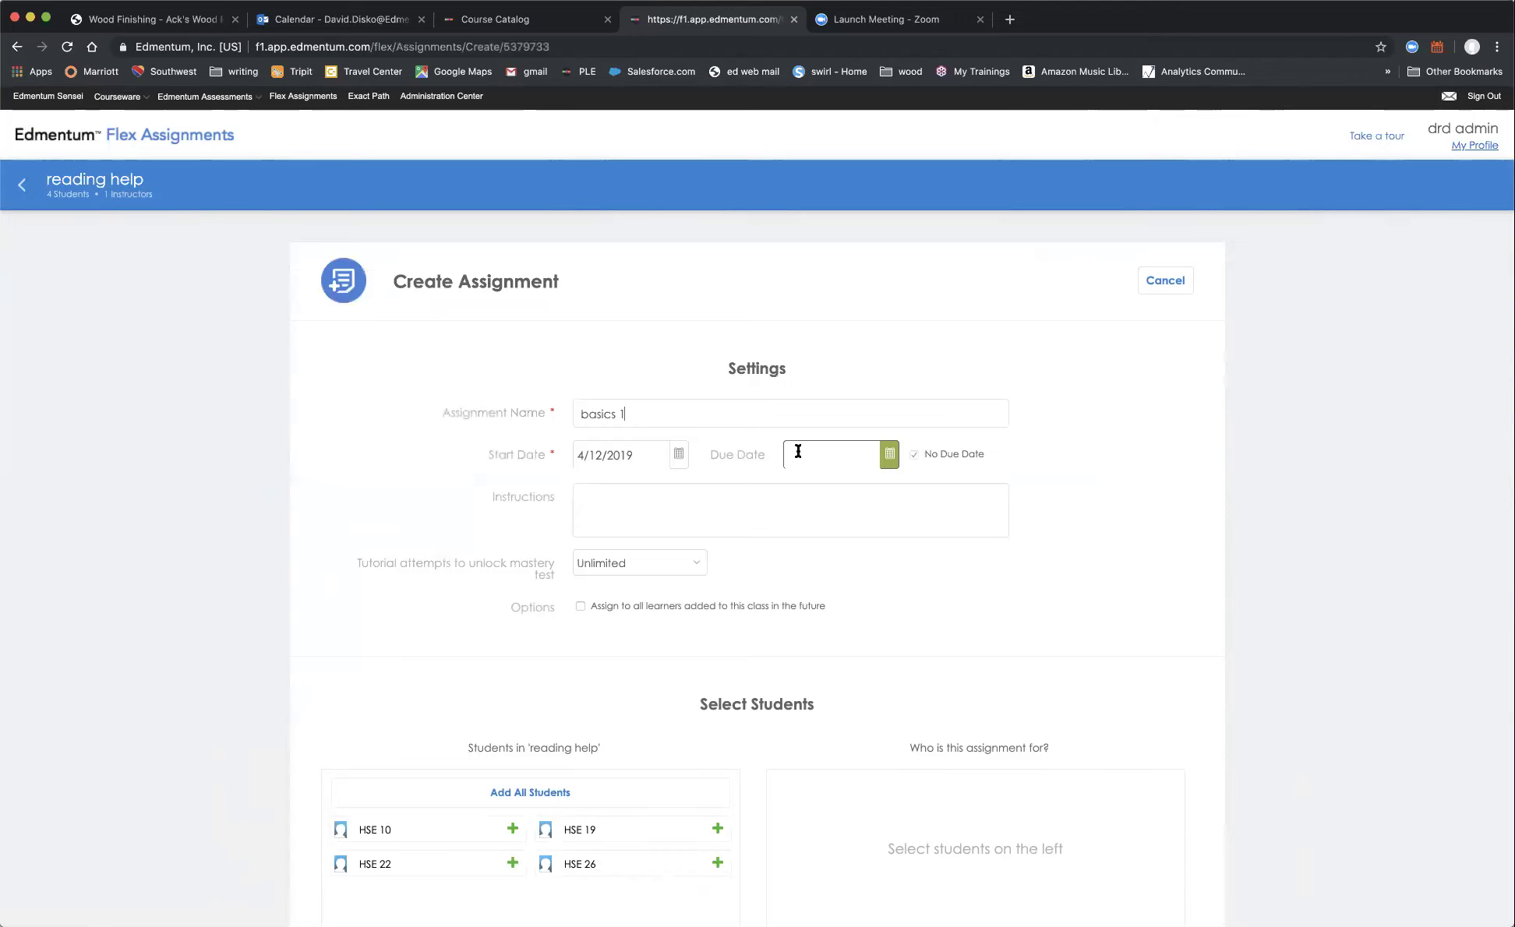
{"action": "left_click", "coordinate": [822, 492]}
Select student HSE 19 as the recipient of the assignment and go to the content selection.
{"action": "scroll", "coordinate": [825, 527], "scroll_direction": "down", "scroll_amount": 5}
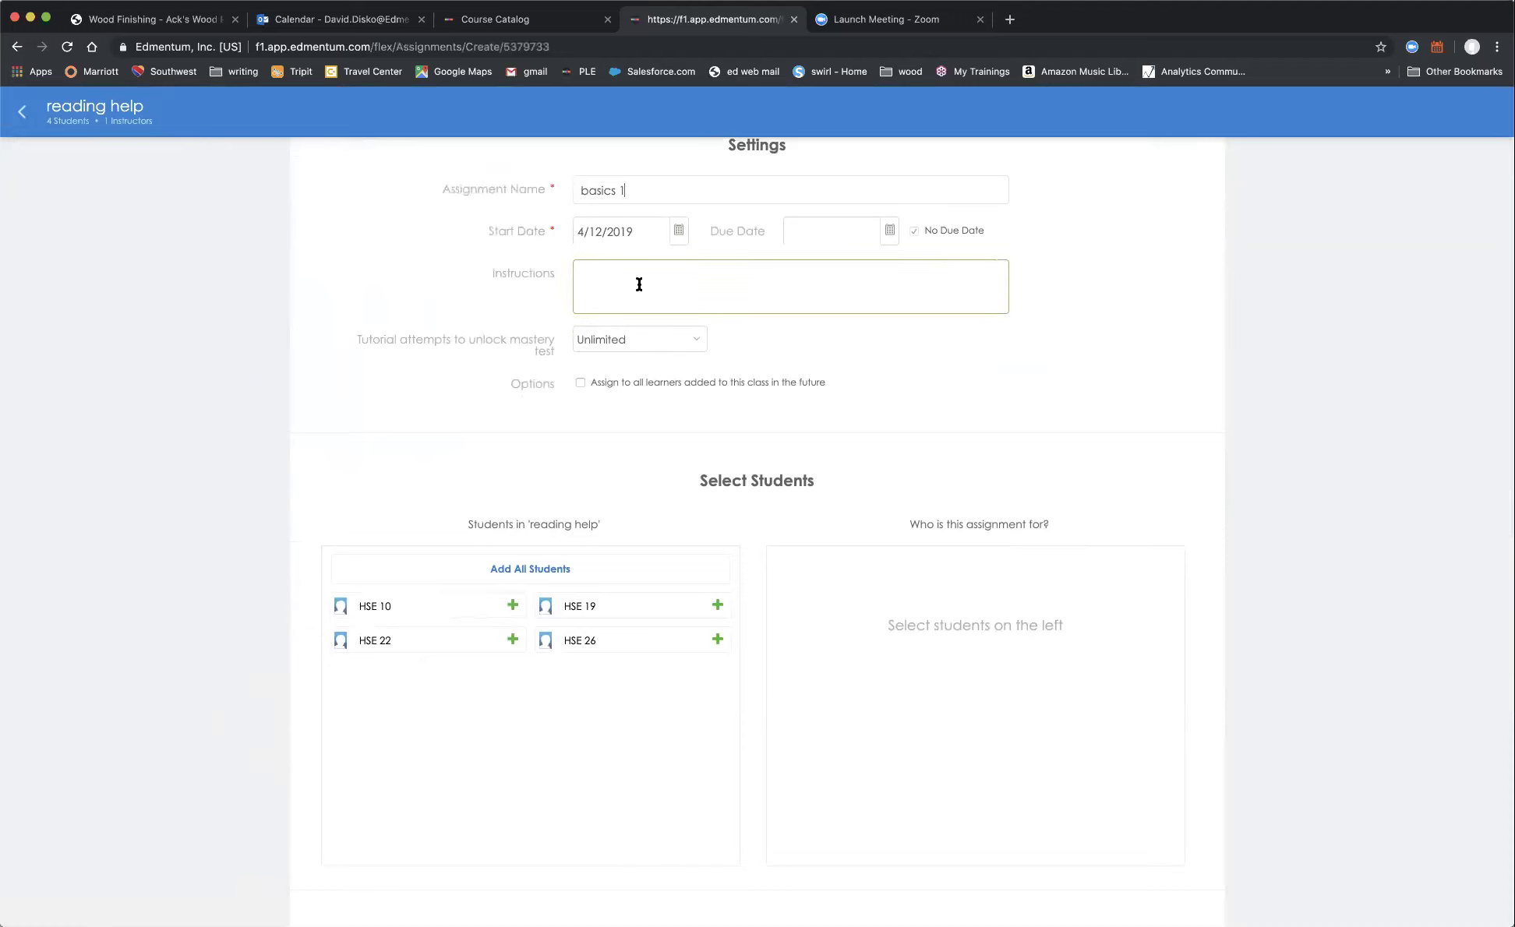
{"action": "left_click", "coordinate": [638, 413]}
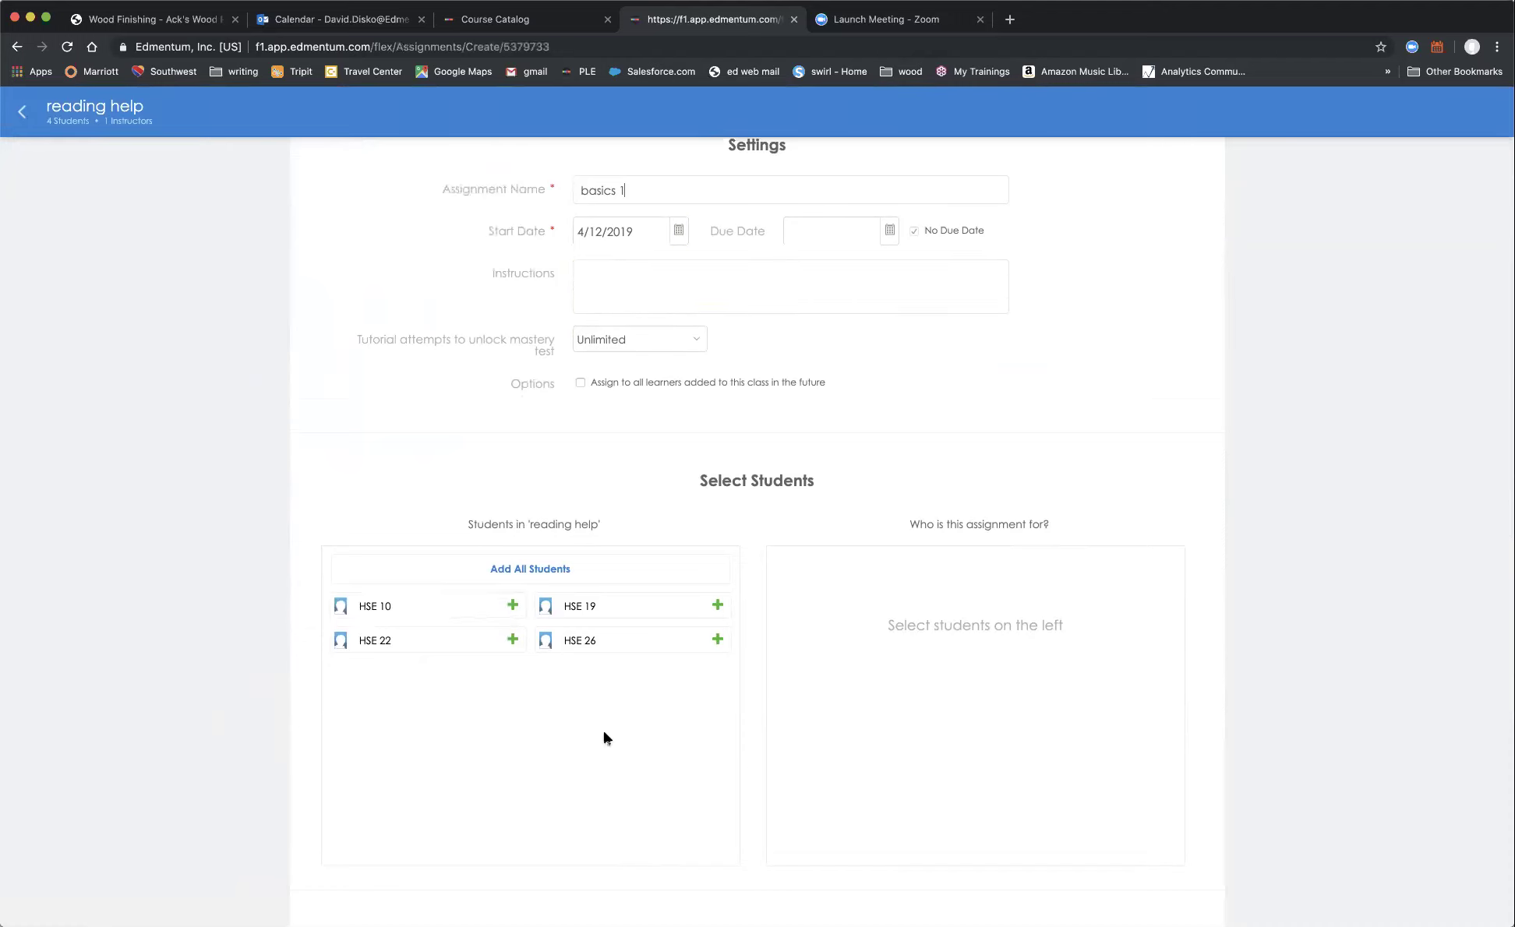
{"action": "scroll", "coordinate": [607, 738], "scroll_direction": "down", "scroll_amount": 3}
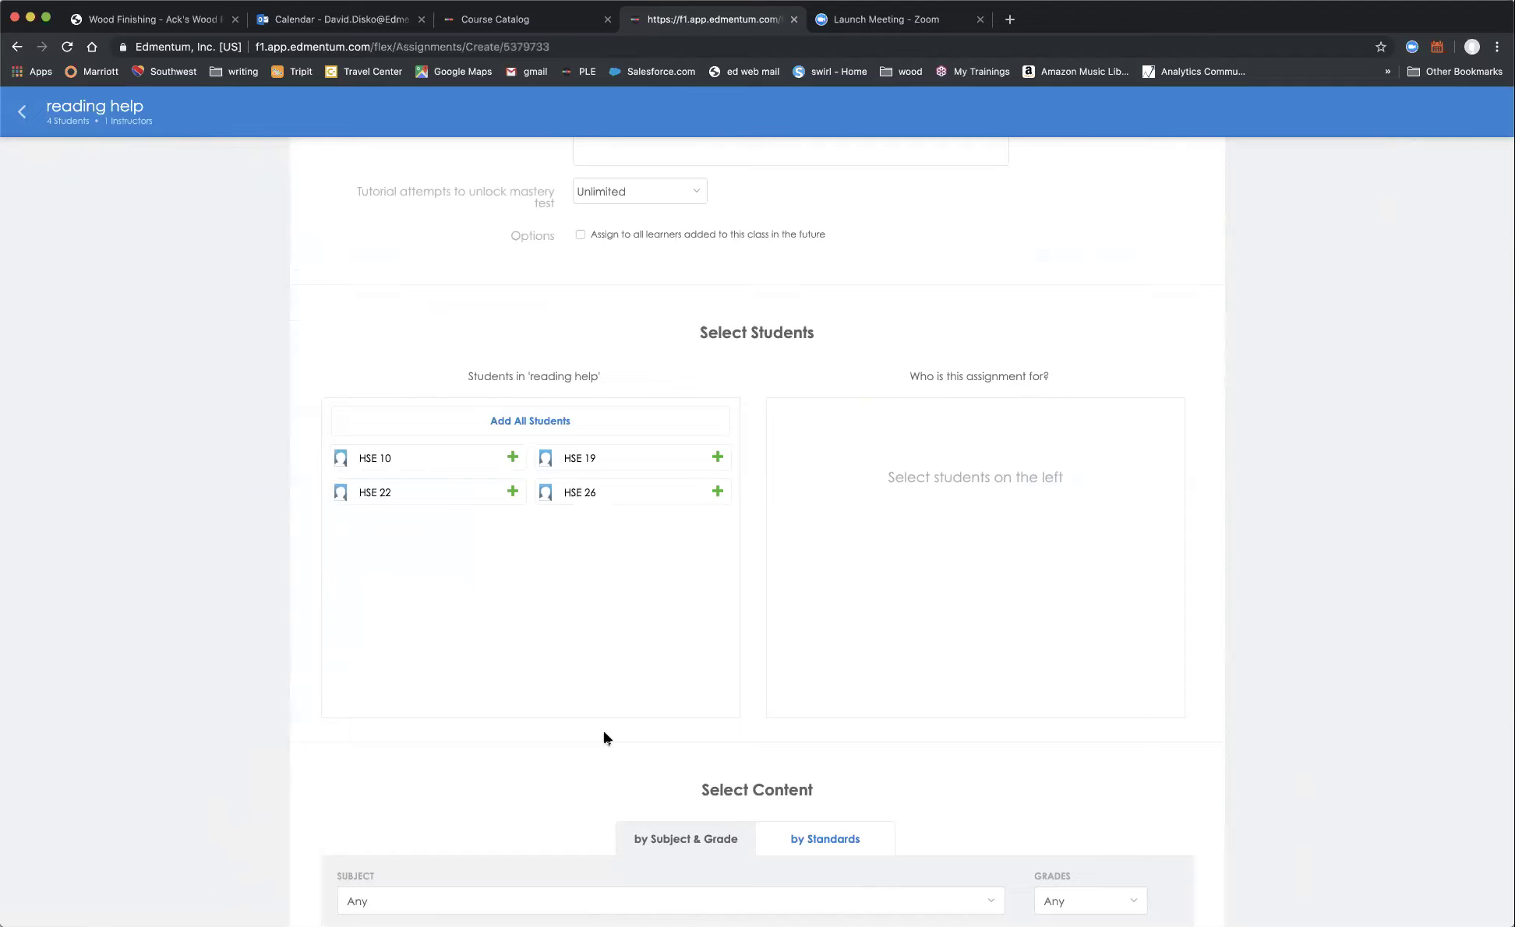
{"action": "left_click", "coordinate": [717, 458]}
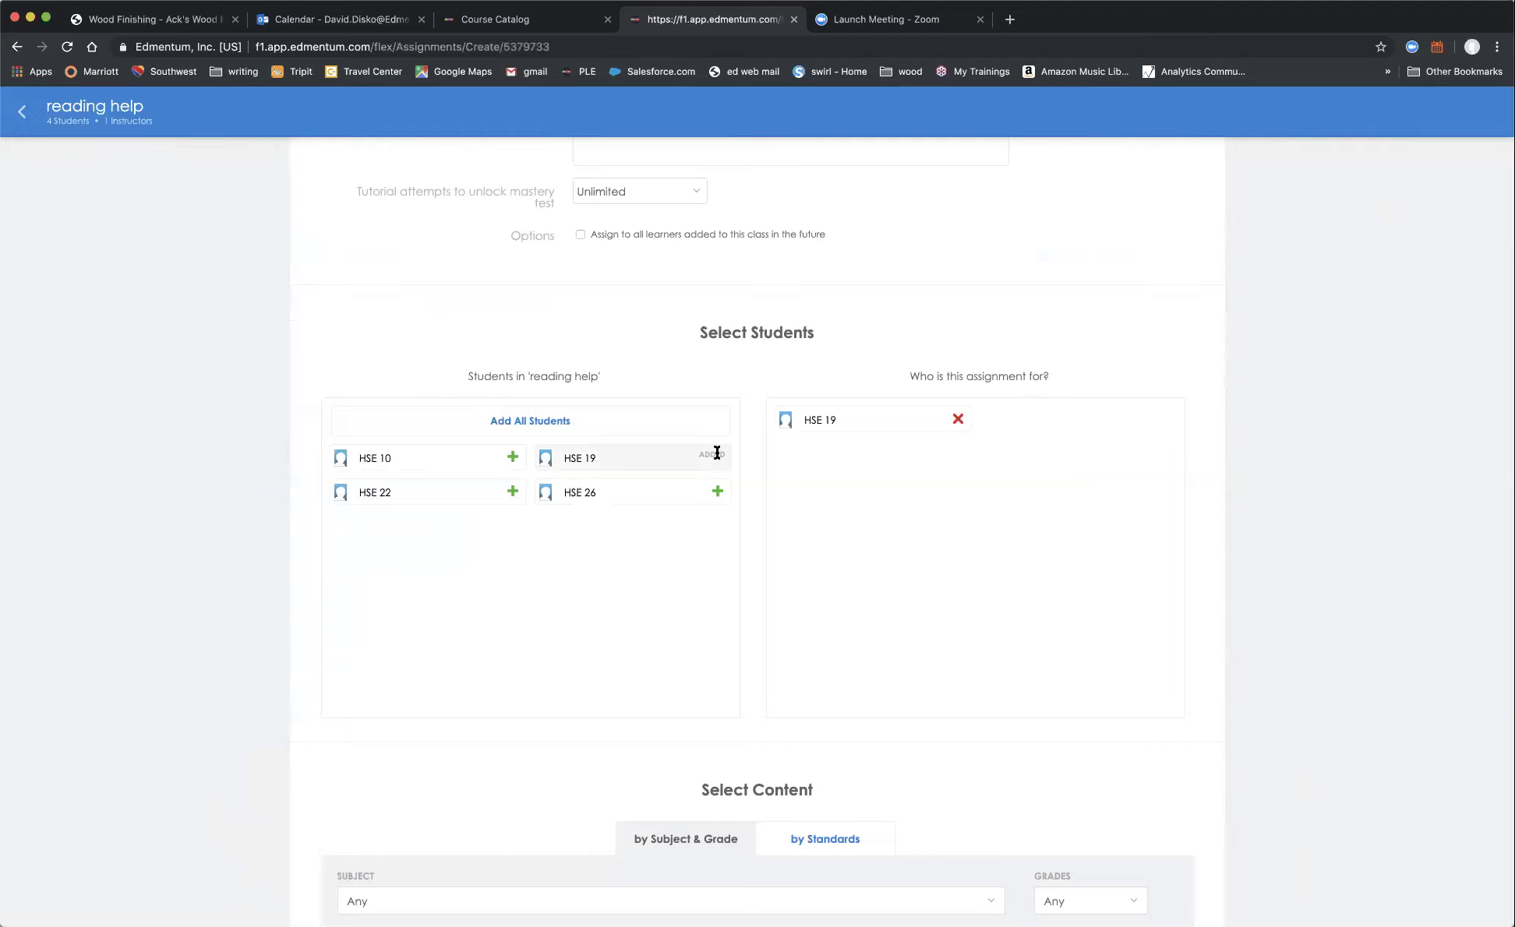
{"action": "scroll", "coordinate": [805, 542], "scroll_direction": "down", "scroll_amount": 4}
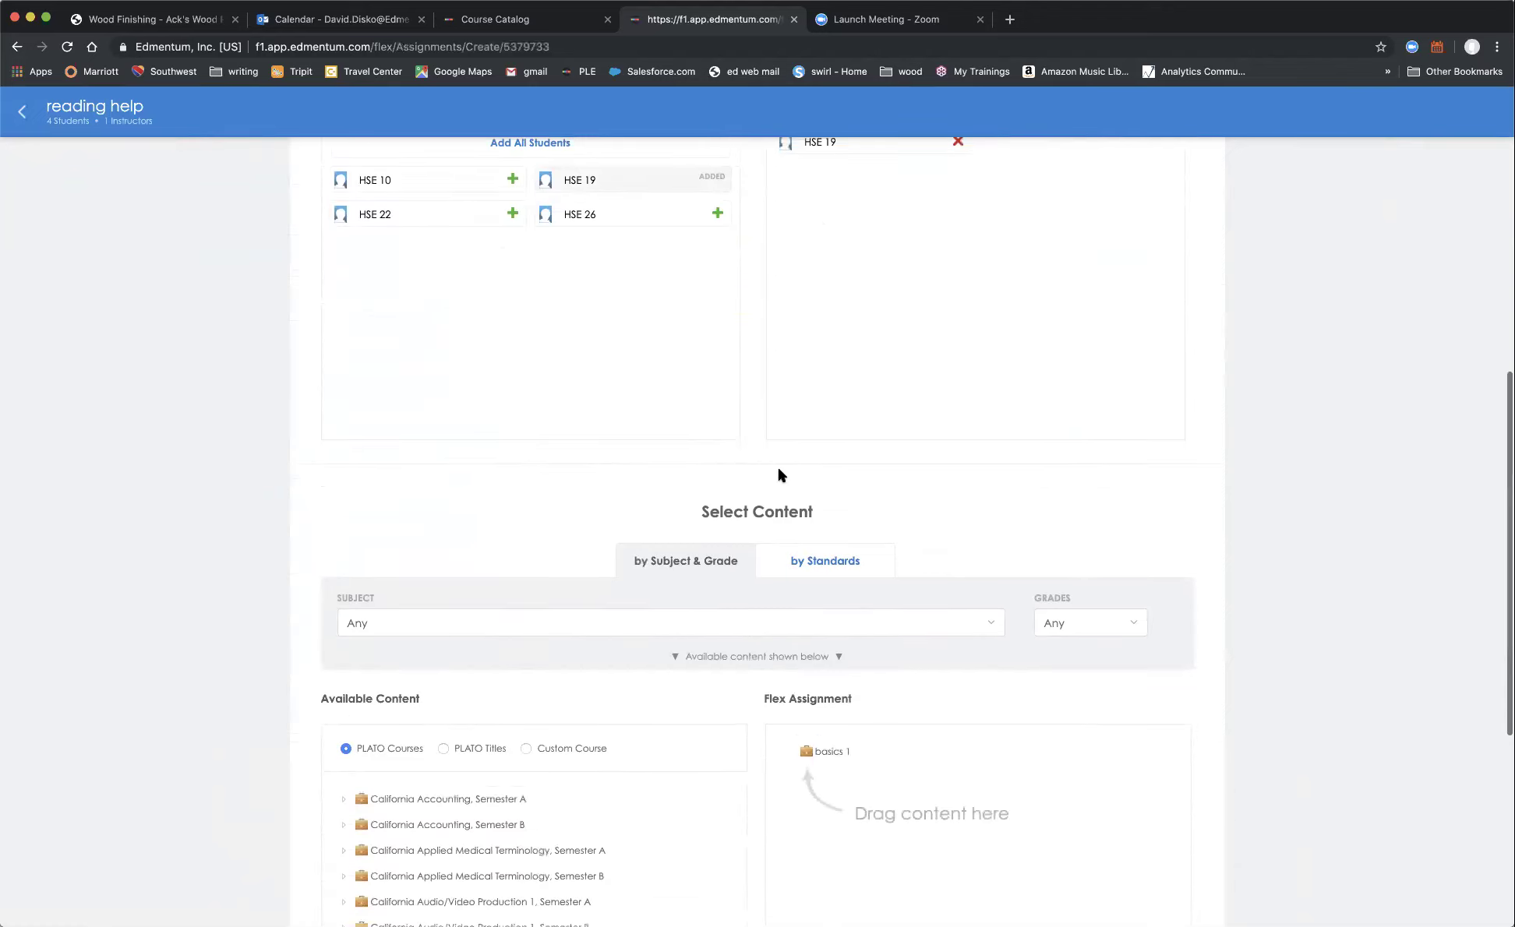
Limit the assignment's available content to custom courses.
{"action": "scroll", "coordinate": [781, 475], "scroll_direction": "down", "scroll_amount": 3}
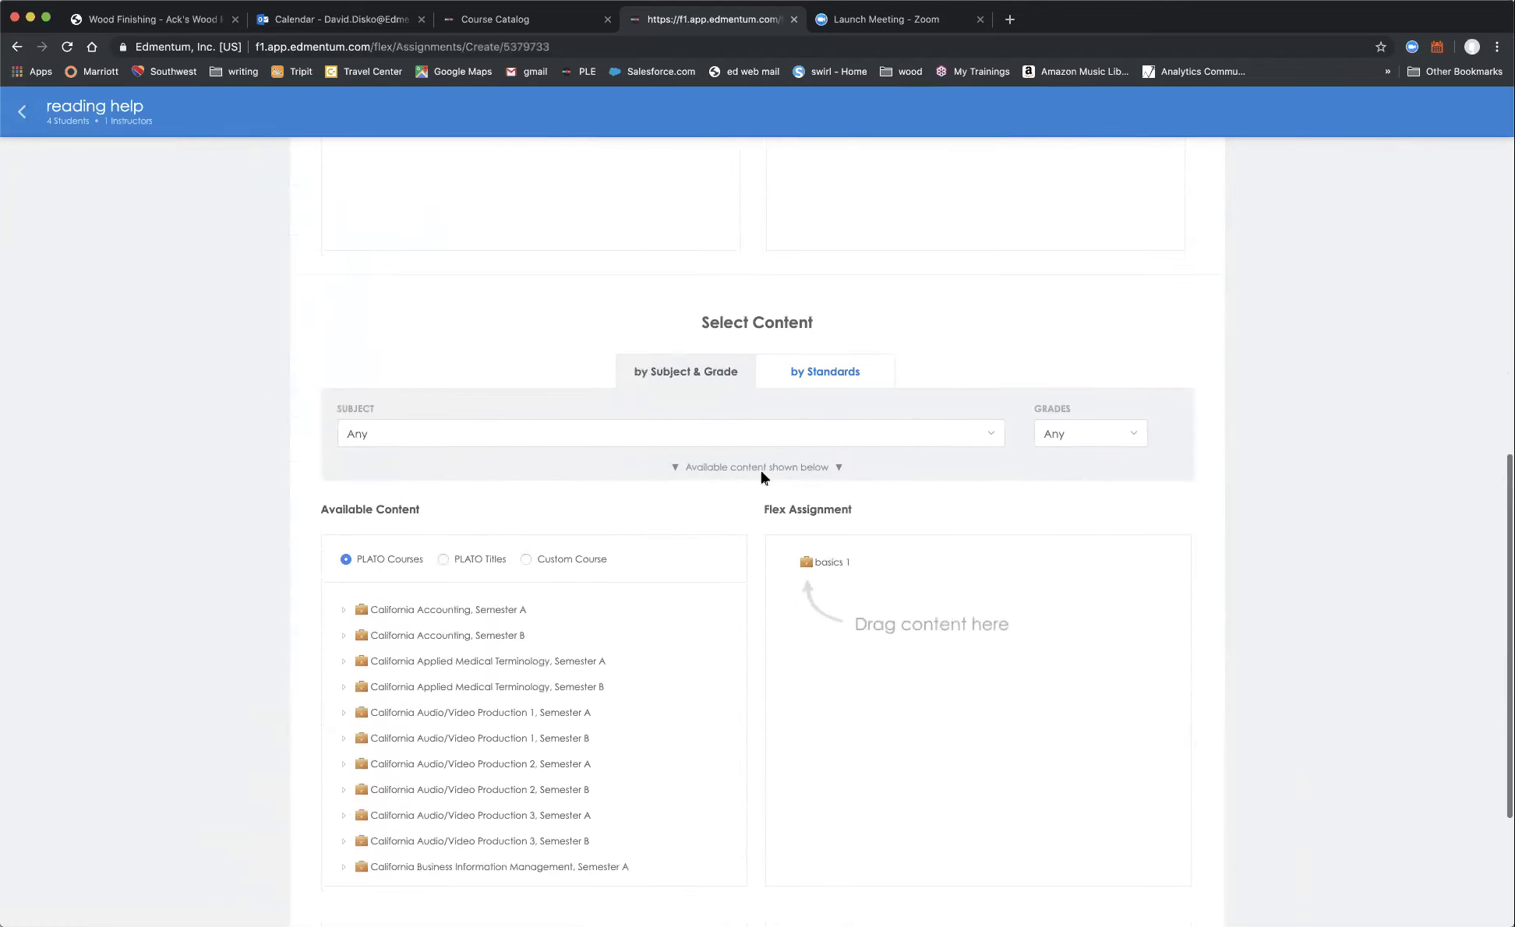
{"action": "scroll", "coordinate": [736, 478], "scroll_direction": "down", "scroll_amount": 2}
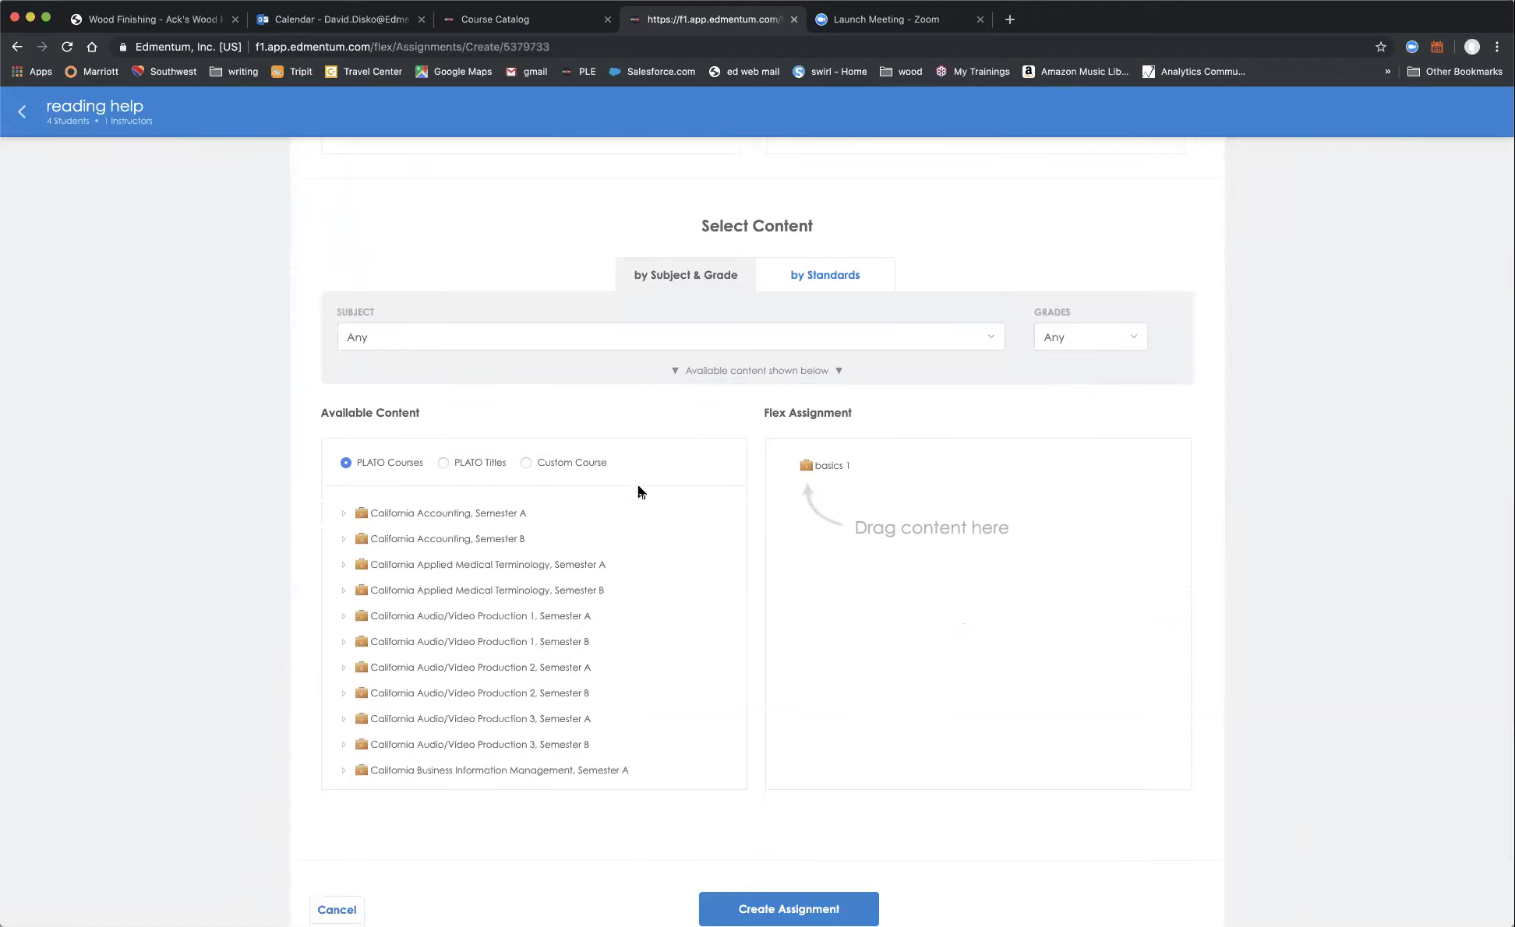
{"action": "left_click", "coordinate": [526, 464]}
{"action": "scroll", "coordinate": [592, 531], "scroll_direction": "down", "scroll_amount": 3}
{"action": "scroll", "coordinate": [592, 530], "scroll_direction": "up", "scroll_amount": 3}
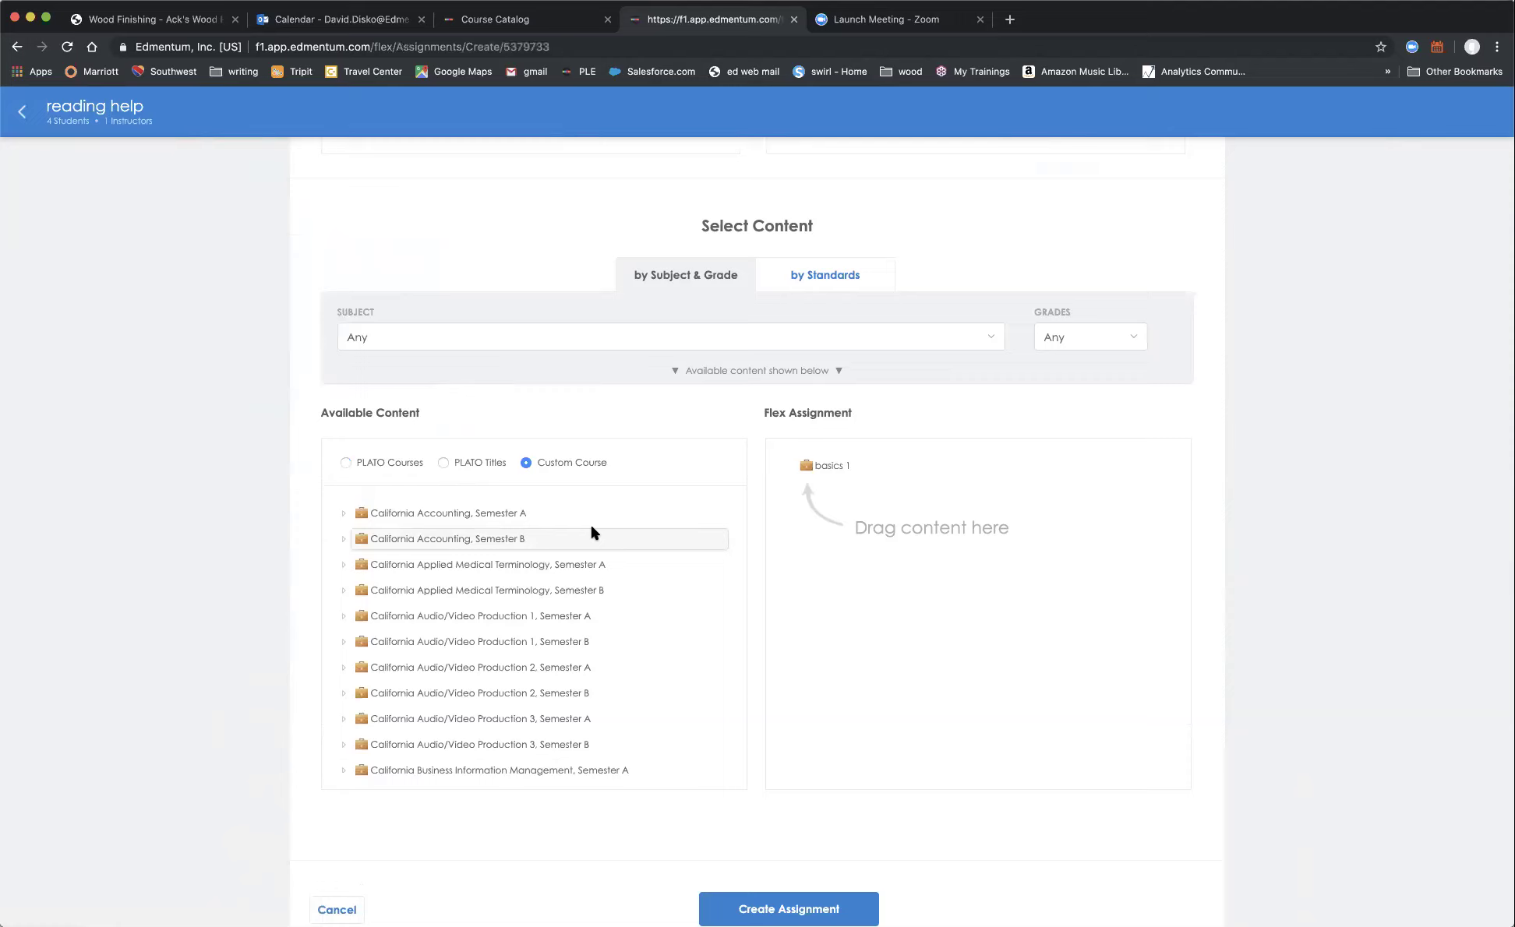
Browse the list of custom courses to examine what can be used in the basics 1 assignment.
{"action": "scroll", "coordinate": [592, 532], "scroll_direction": "down", "scroll_amount": 10}
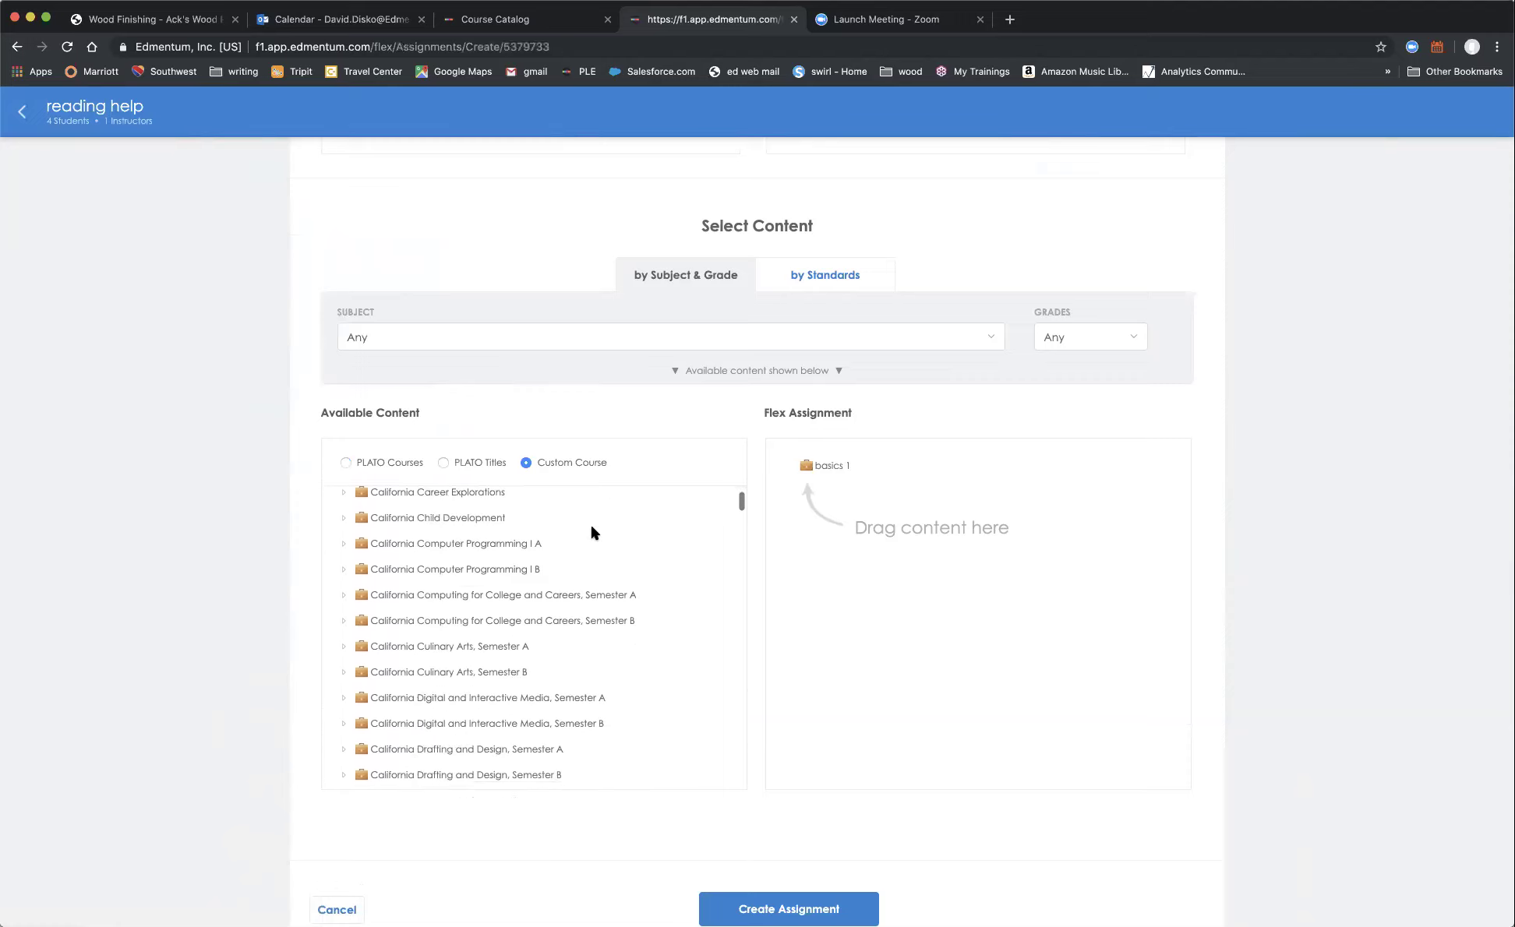
{"action": "scroll", "coordinate": [592, 532], "scroll_direction": "down", "scroll_amount": 15}
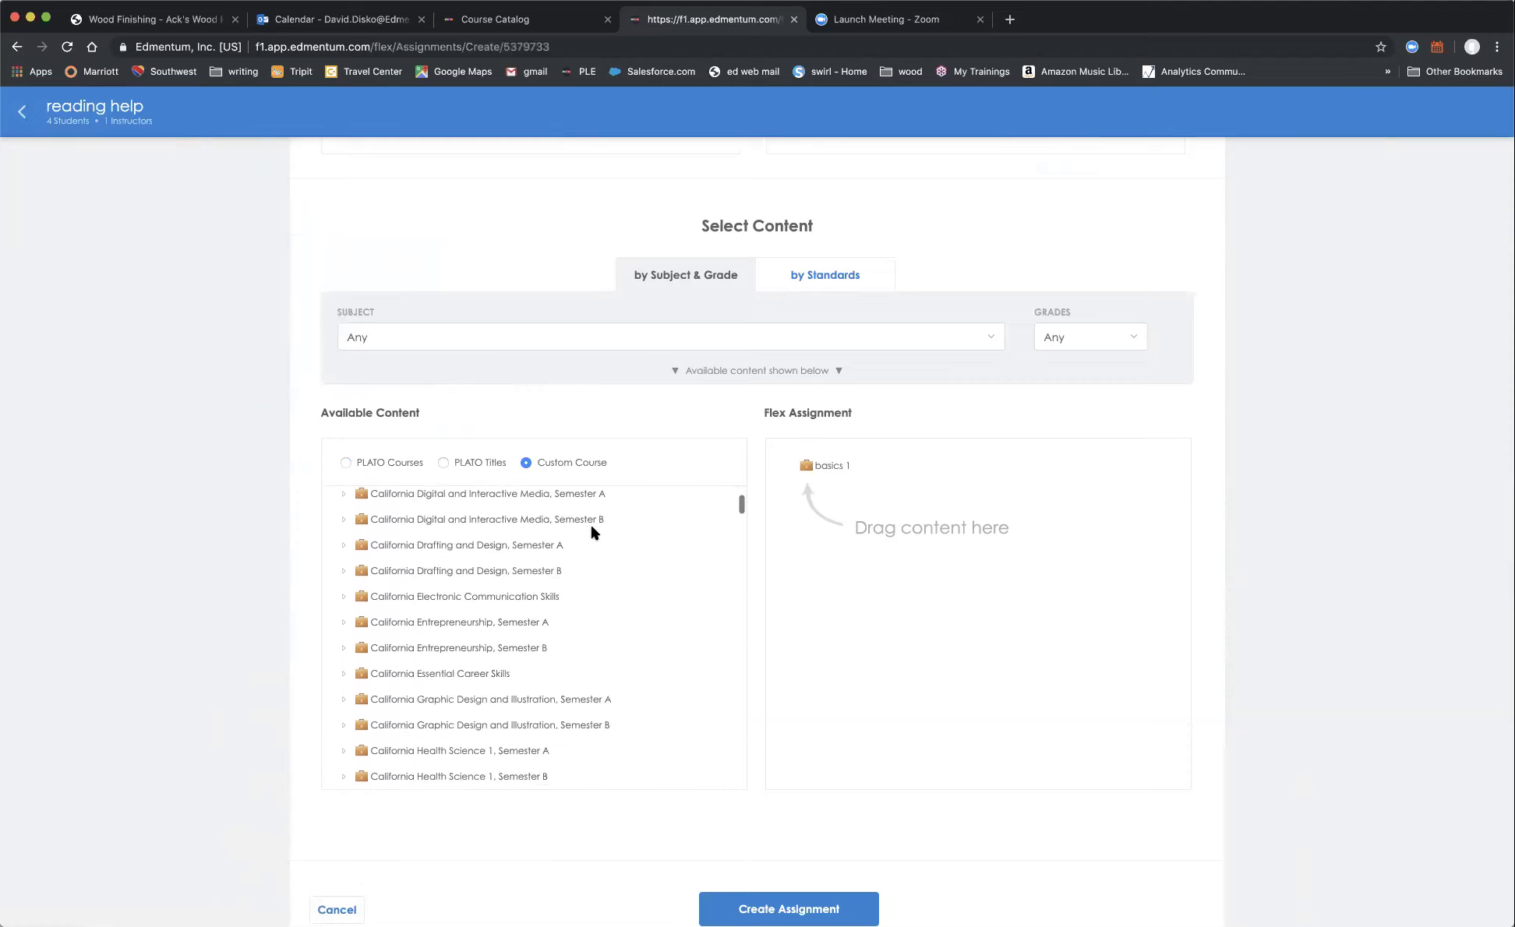
{"action": "scroll", "coordinate": [591, 532], "scroll_direction": "down", "scroll_amount": 10}
{"action": "left_click_drag", "start_coordinate": [591, 532], "coordinate": [596, 538]}
{"action": "scroll", "coordinate": [592, 533], "scroll_direction": "down", "scroll_amount": 9}
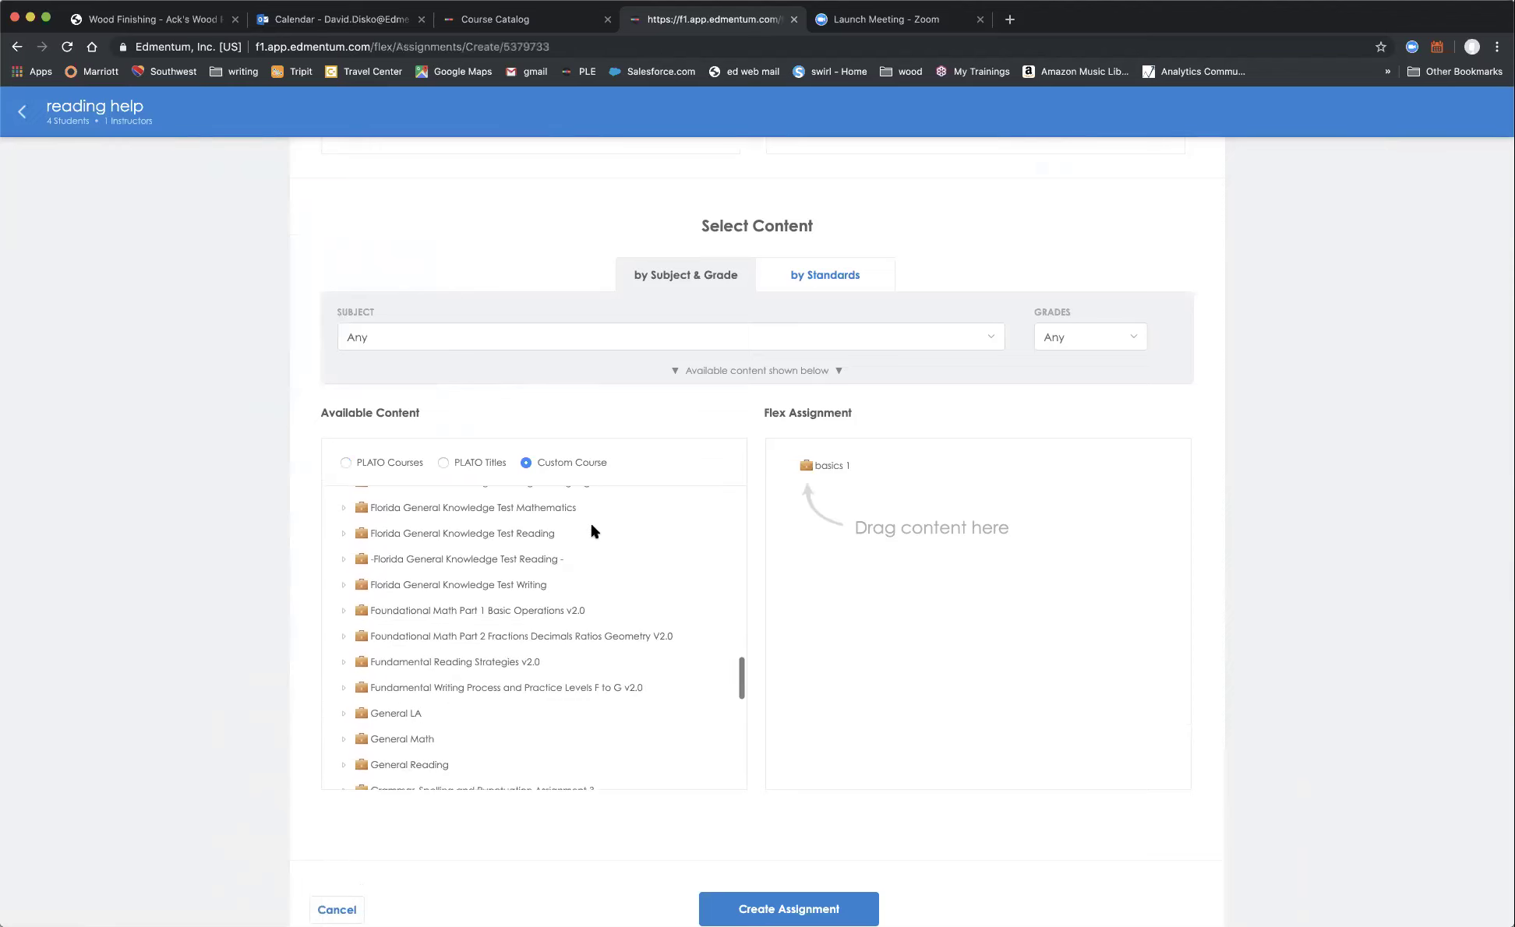
{"action": "scroll", "coordinate": [595, 538], "scroll_direction": "down", "scroll_amount": 2}
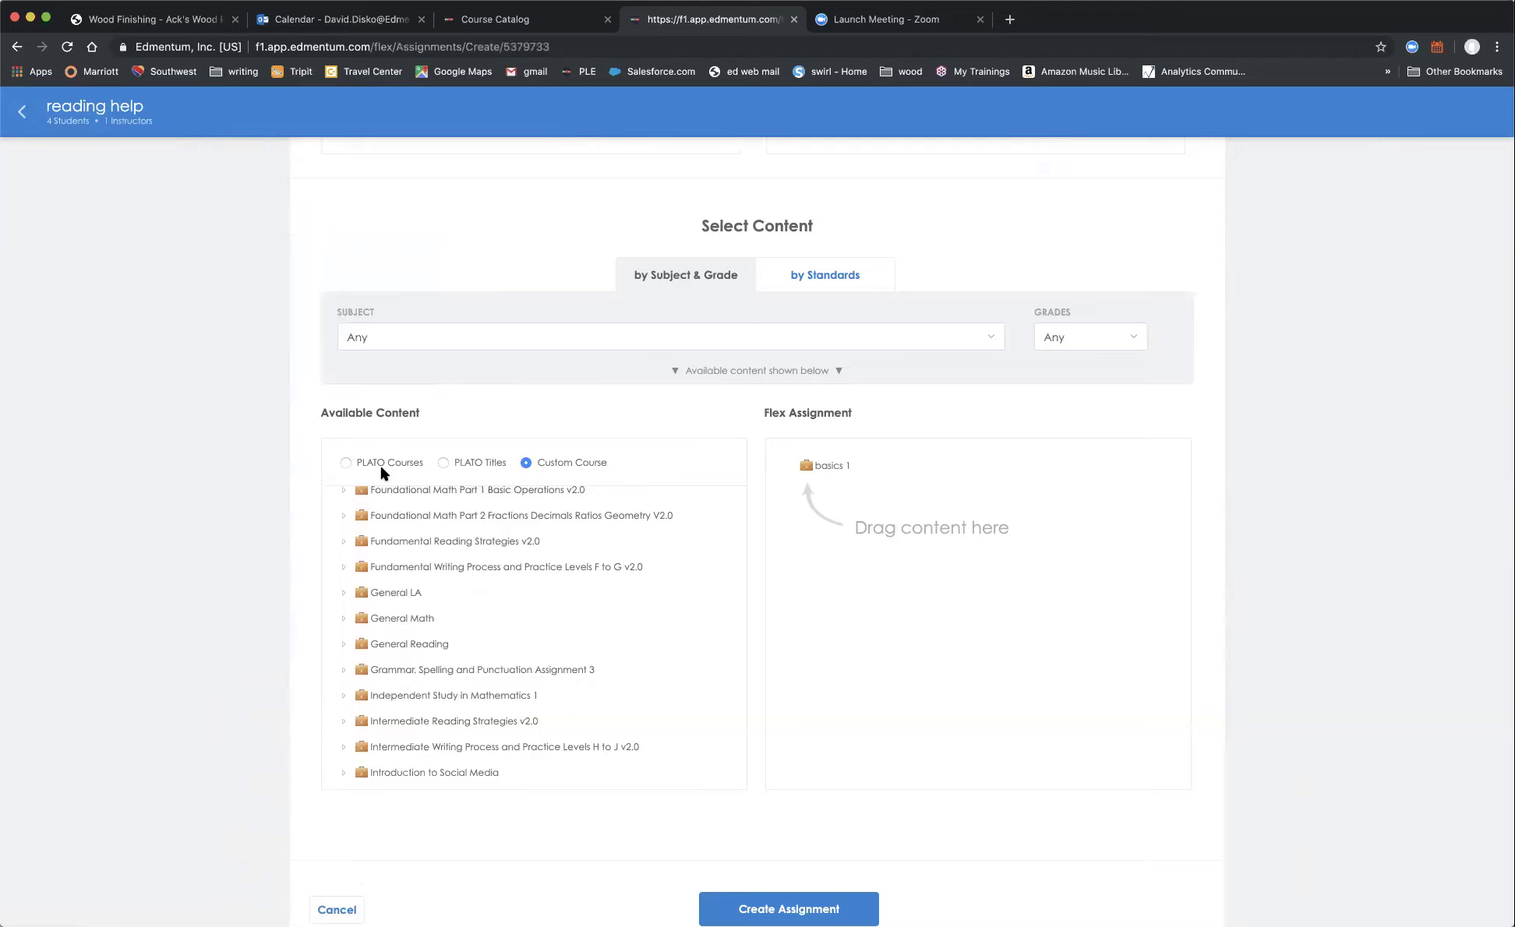
{"action": "scroll", "coordinate": [417, 551], "scroll_direction": "up", "scroll_amount": 5}
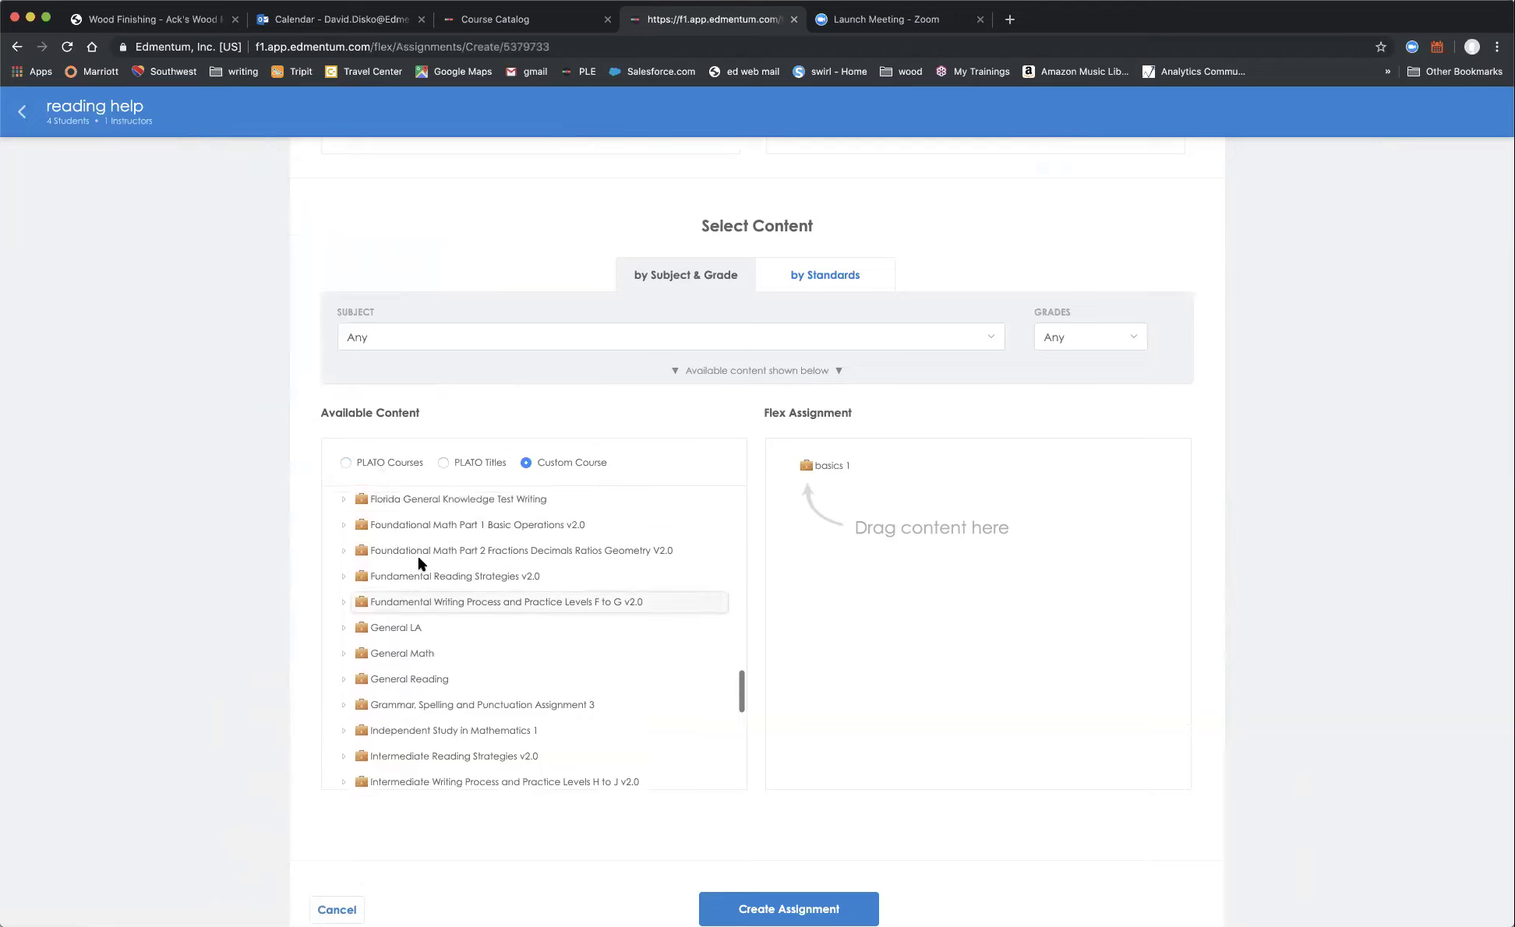
{"action": "scroll", "coordinate": [418, 562], "scroll_direction": "up", "scroll_amount": 6}
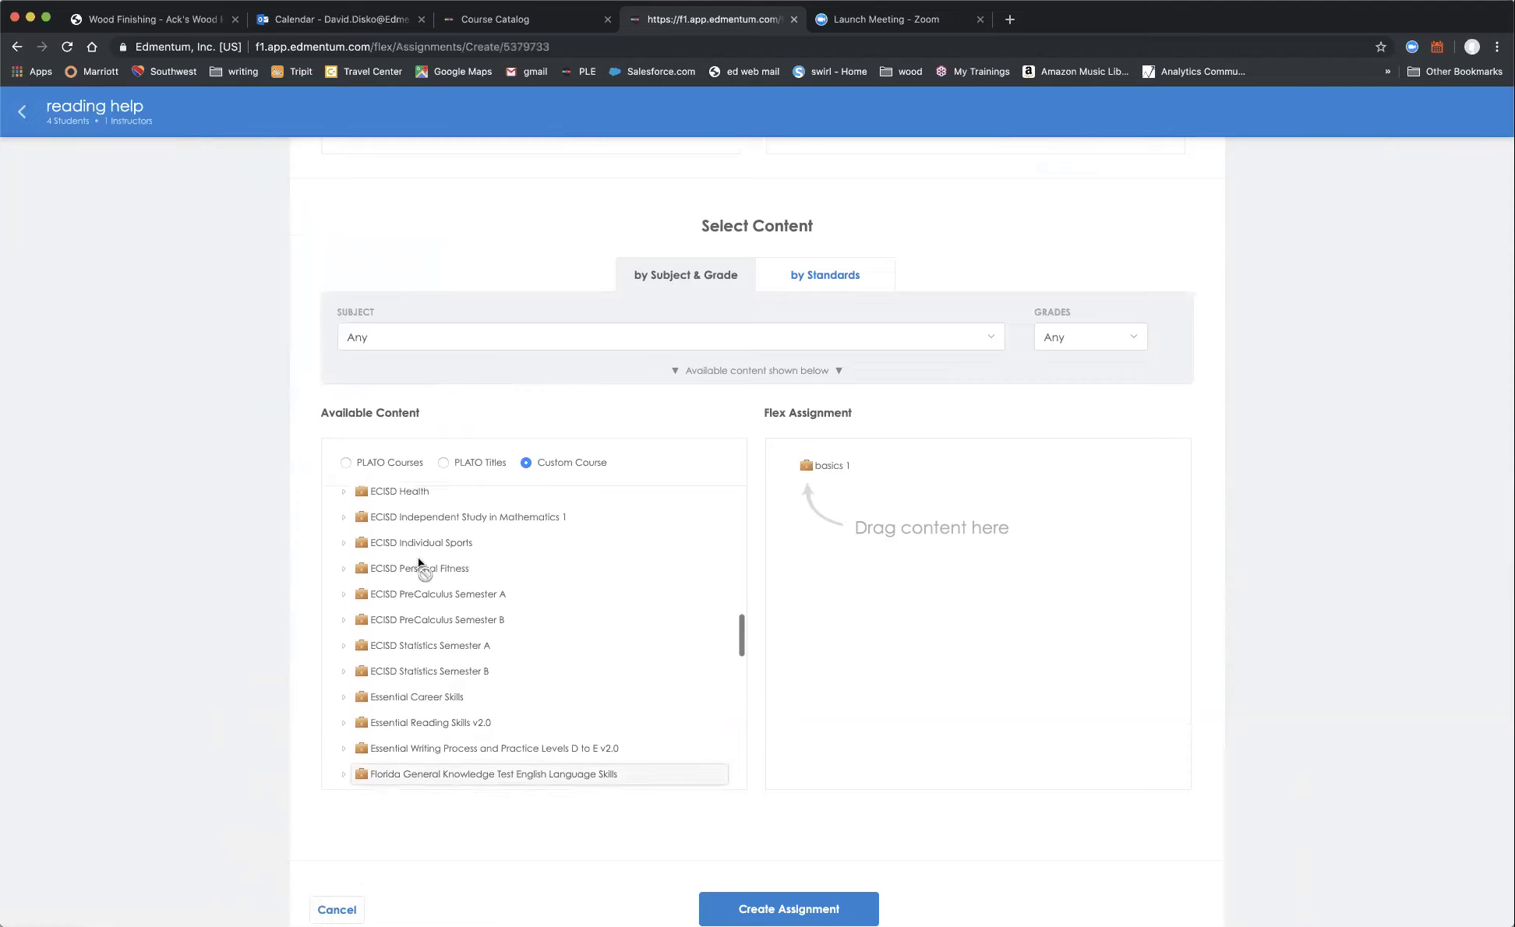
{"action": "scroll", "coordinate": [418, 563], "scroll_direction": "up", "scroll_amount": 5}
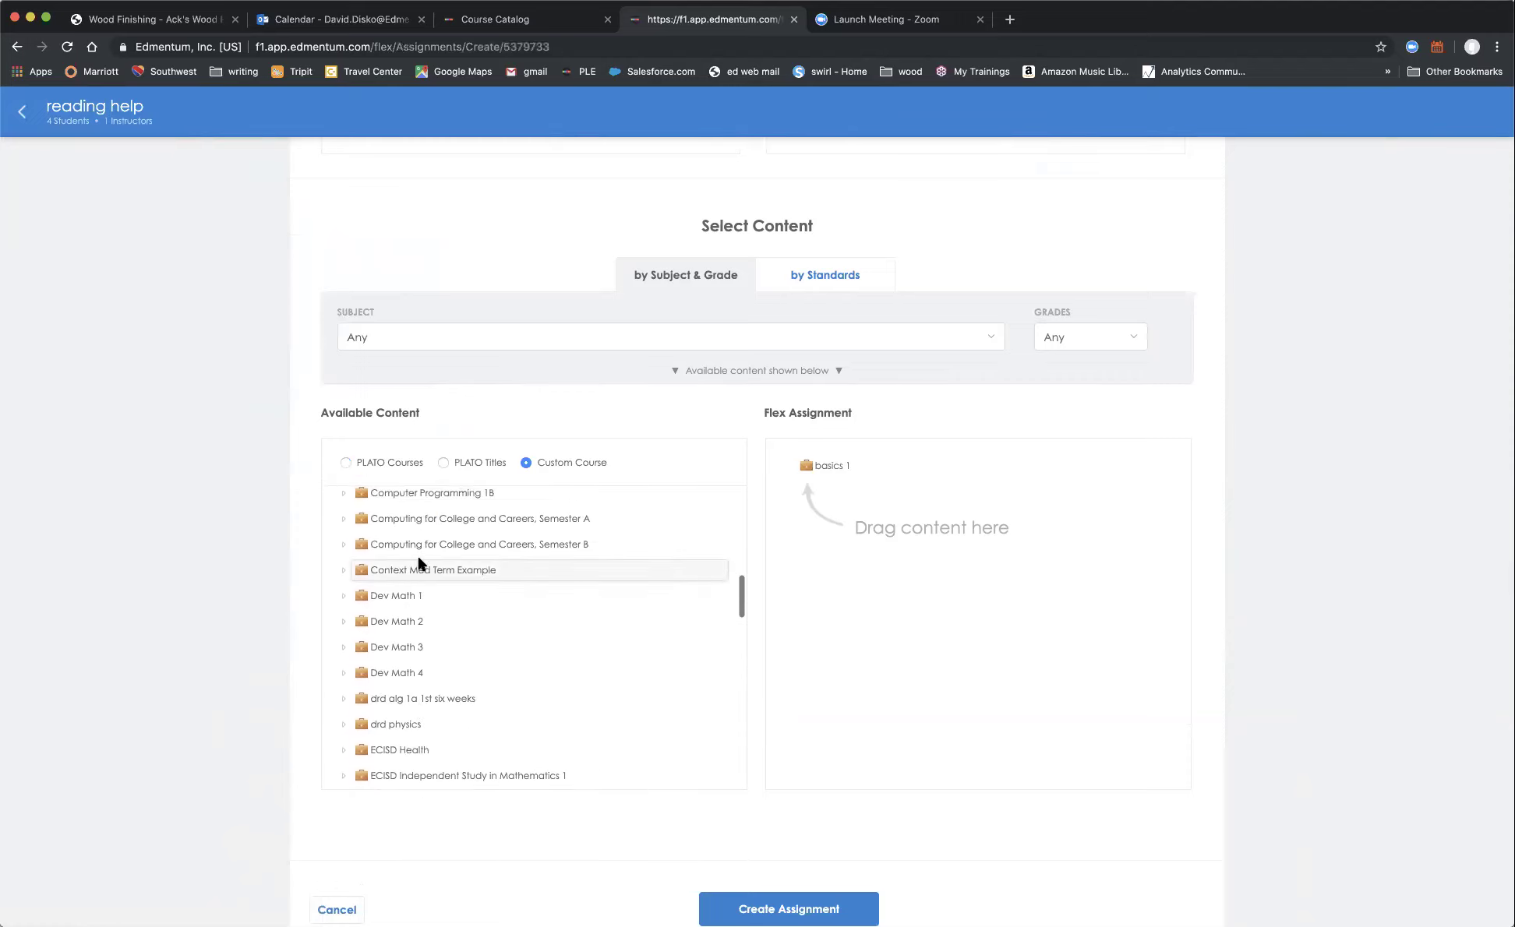
{"action": "scroll", "coordinate": [419, 563], "scroll_direction": "up", "scroll_amount": 6}
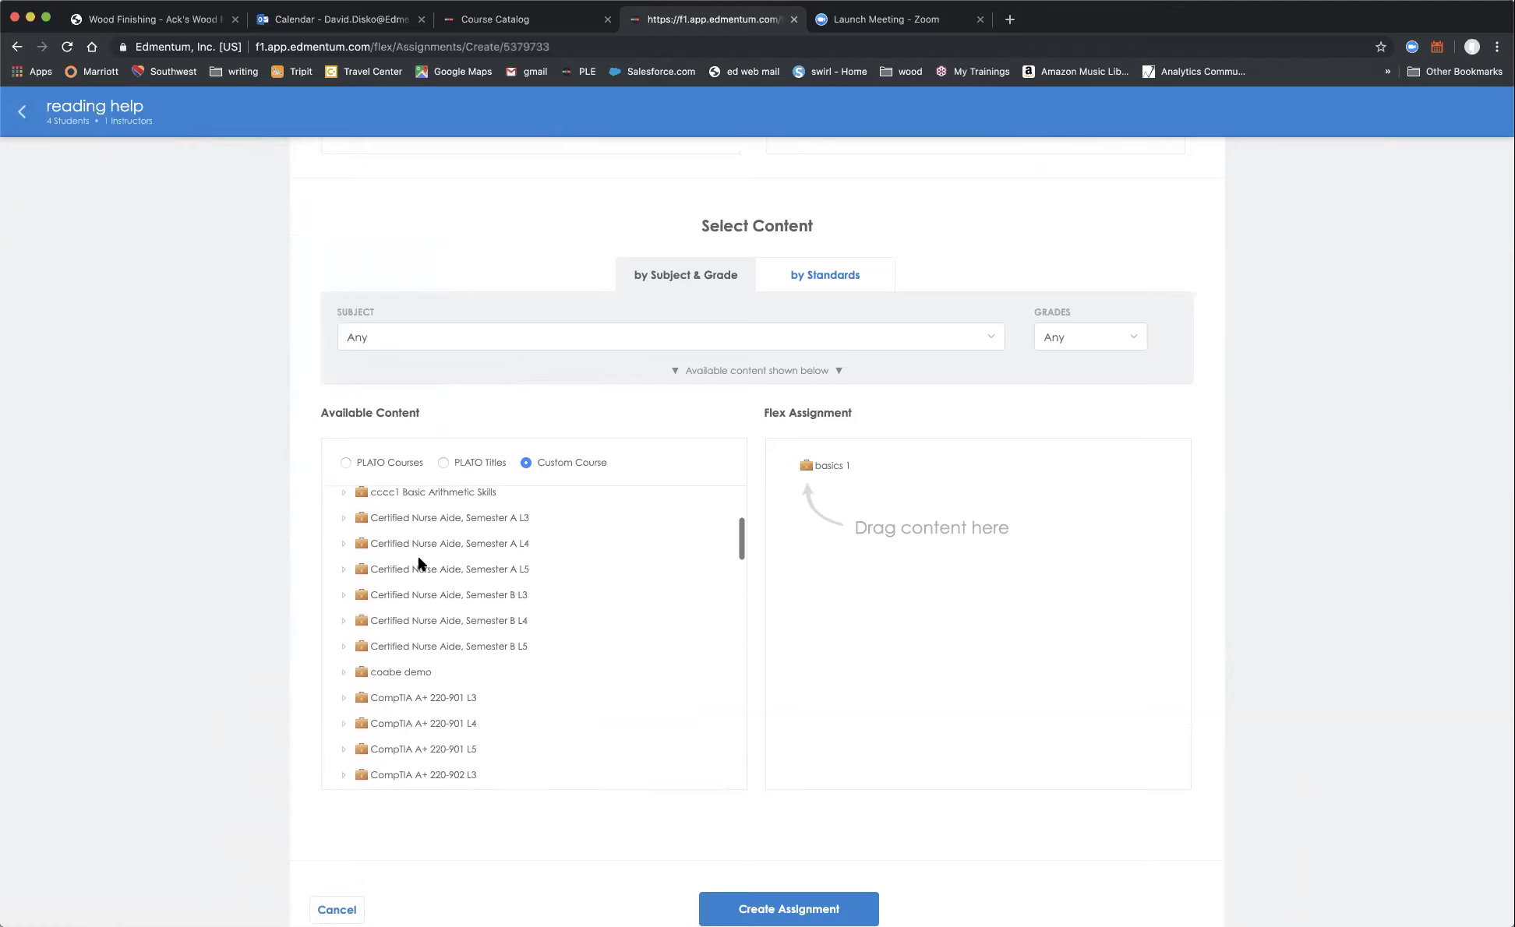
{"action": "scroll", "coordinate": [419, 563], "scroll_direction": "up", "scroll_amount": 2}
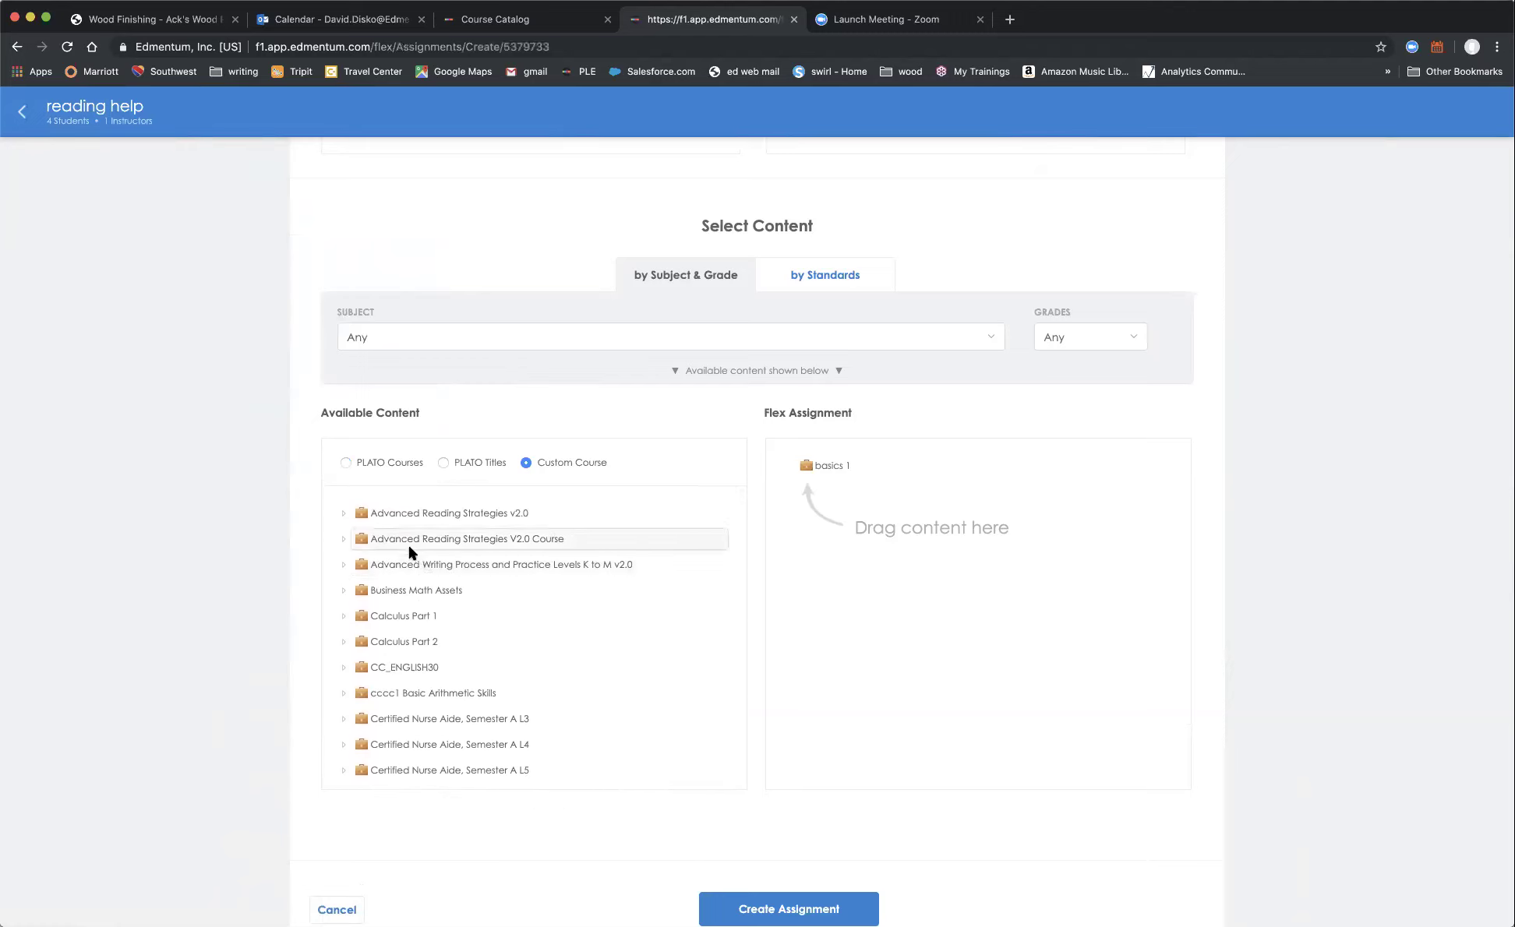
Add the A Reading Strategy unit of Advanced Reading Strategies v2.0 to basics 1, leaving out the Preparing for Review module.
{"action": "left_click_drag", "start_coordinate": [360, 554], "coordinate": [402, 517]}
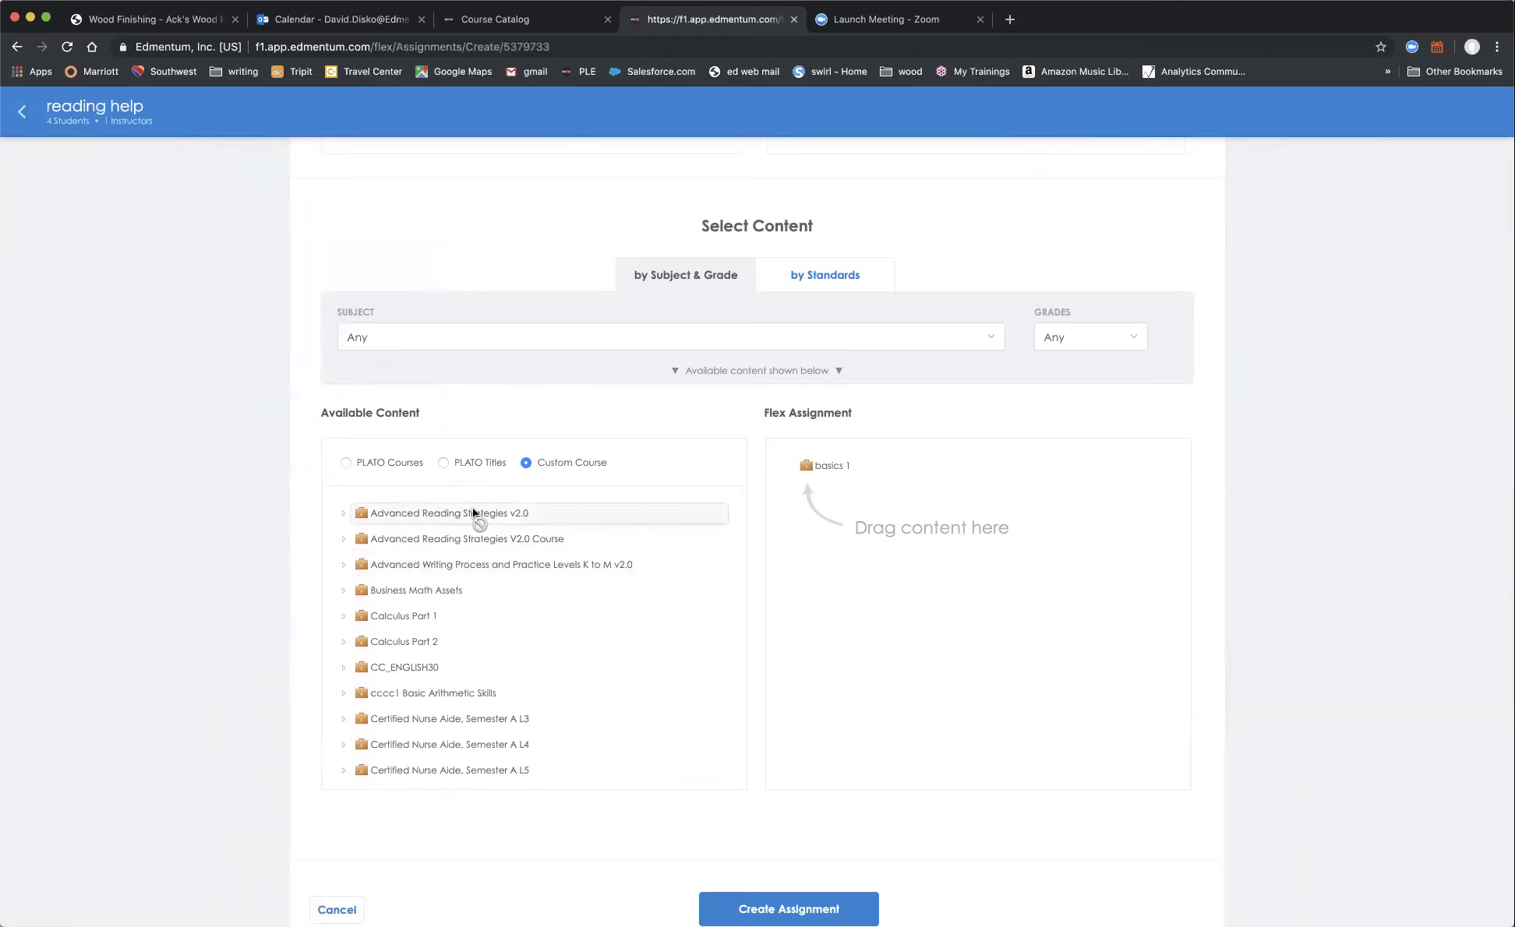
{"action": "left_click", "coordinate": [343, 515]}
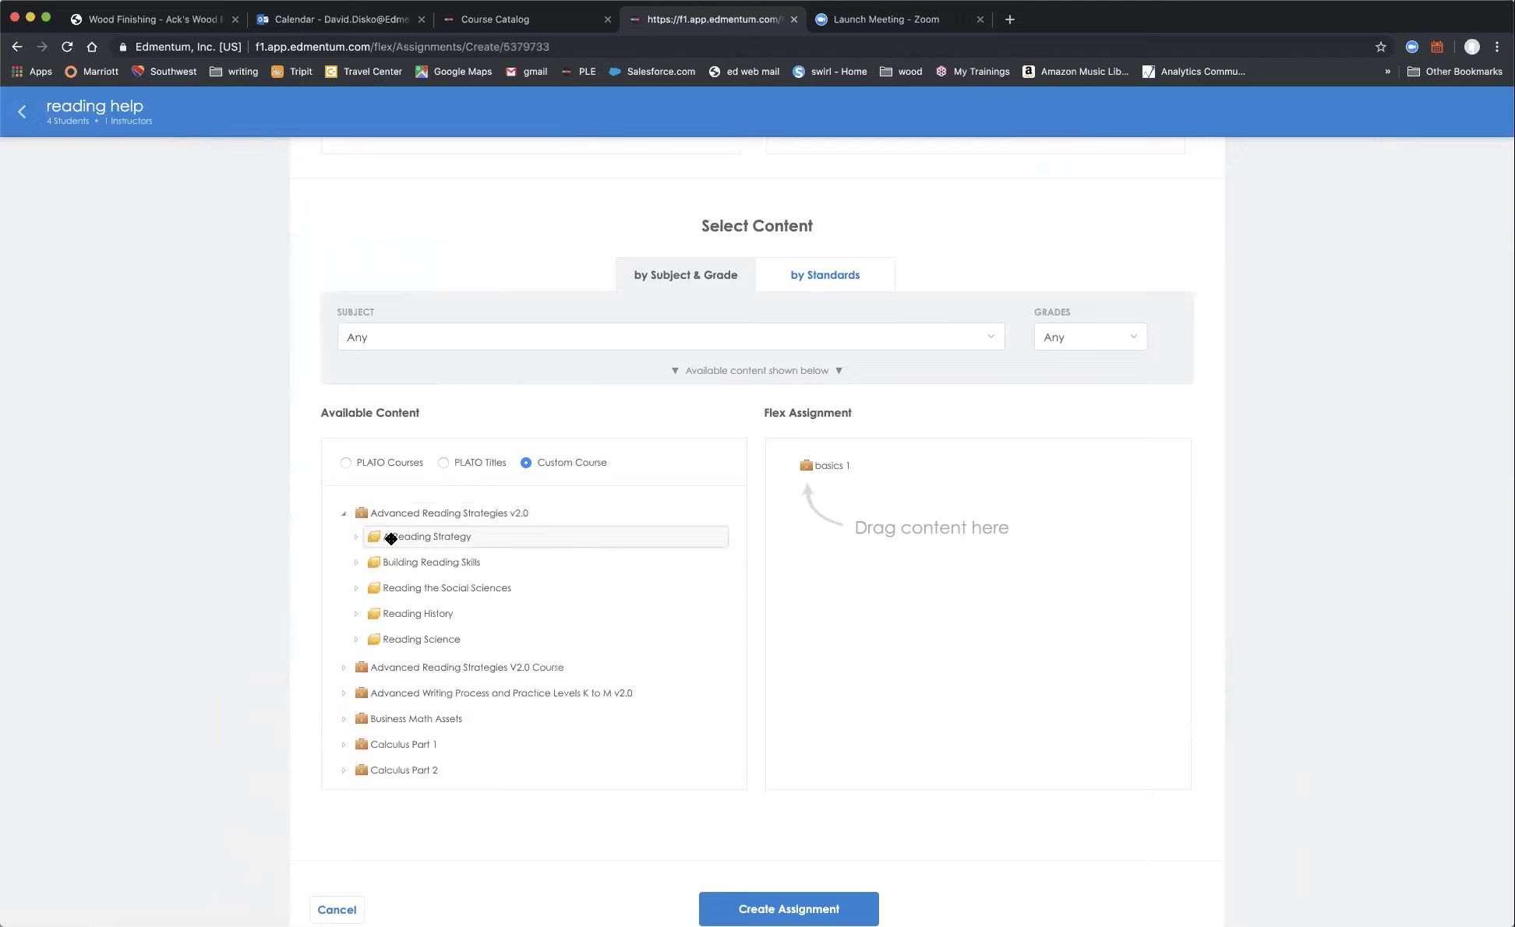
{"action": "left_click_drag", "start_coordinate": [393, 537], "coordinate": [807, 468]}
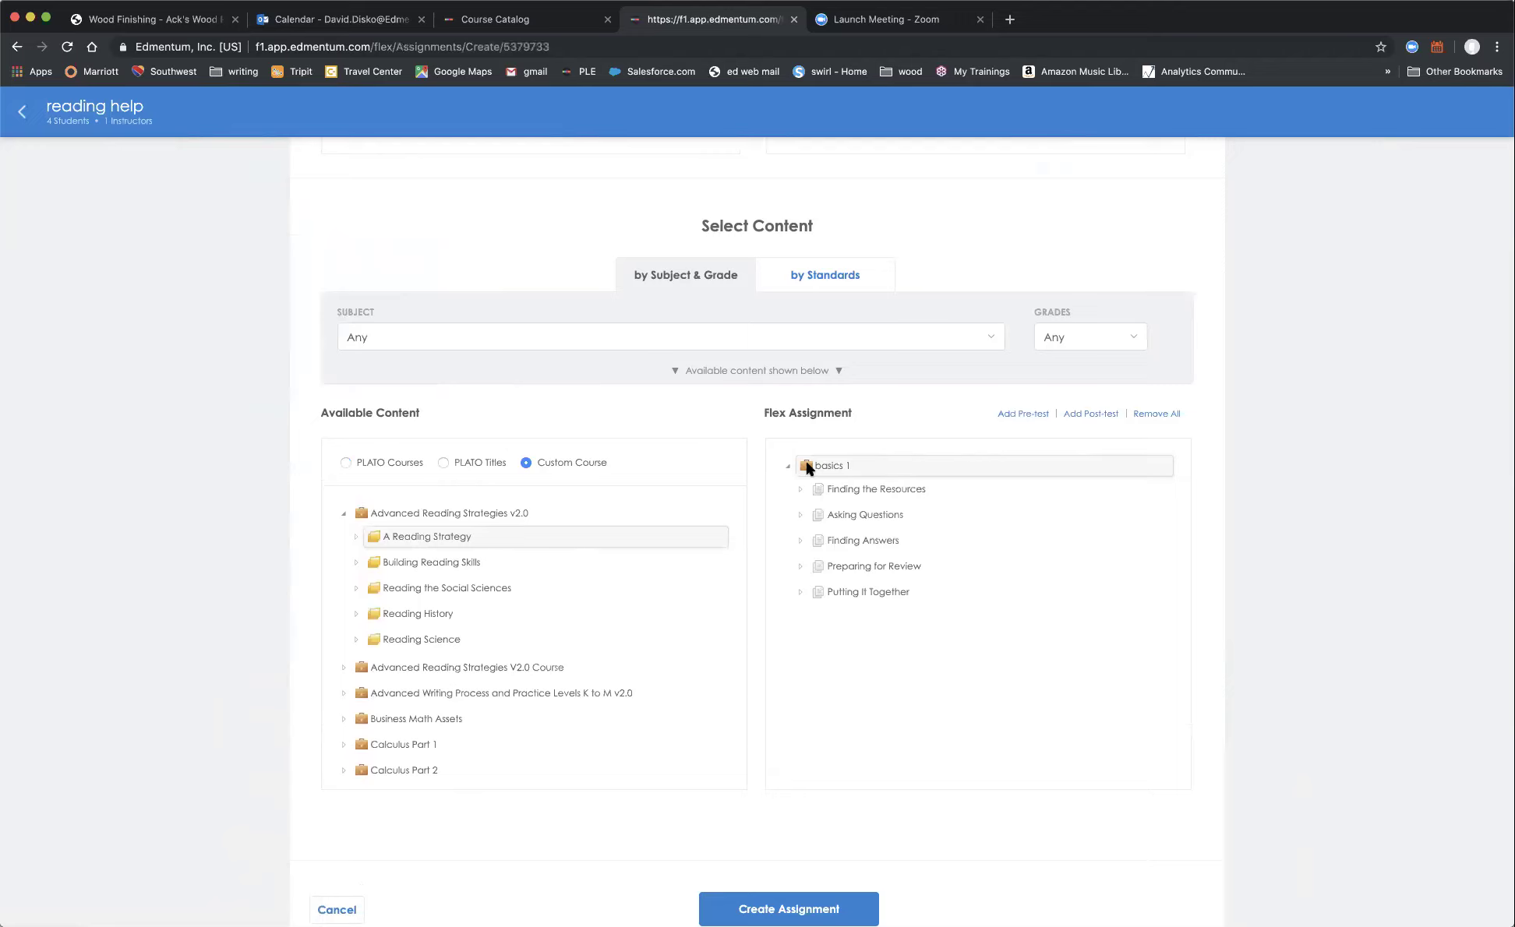
{"action": "mouse_move", "coordinate": [935, 565]}
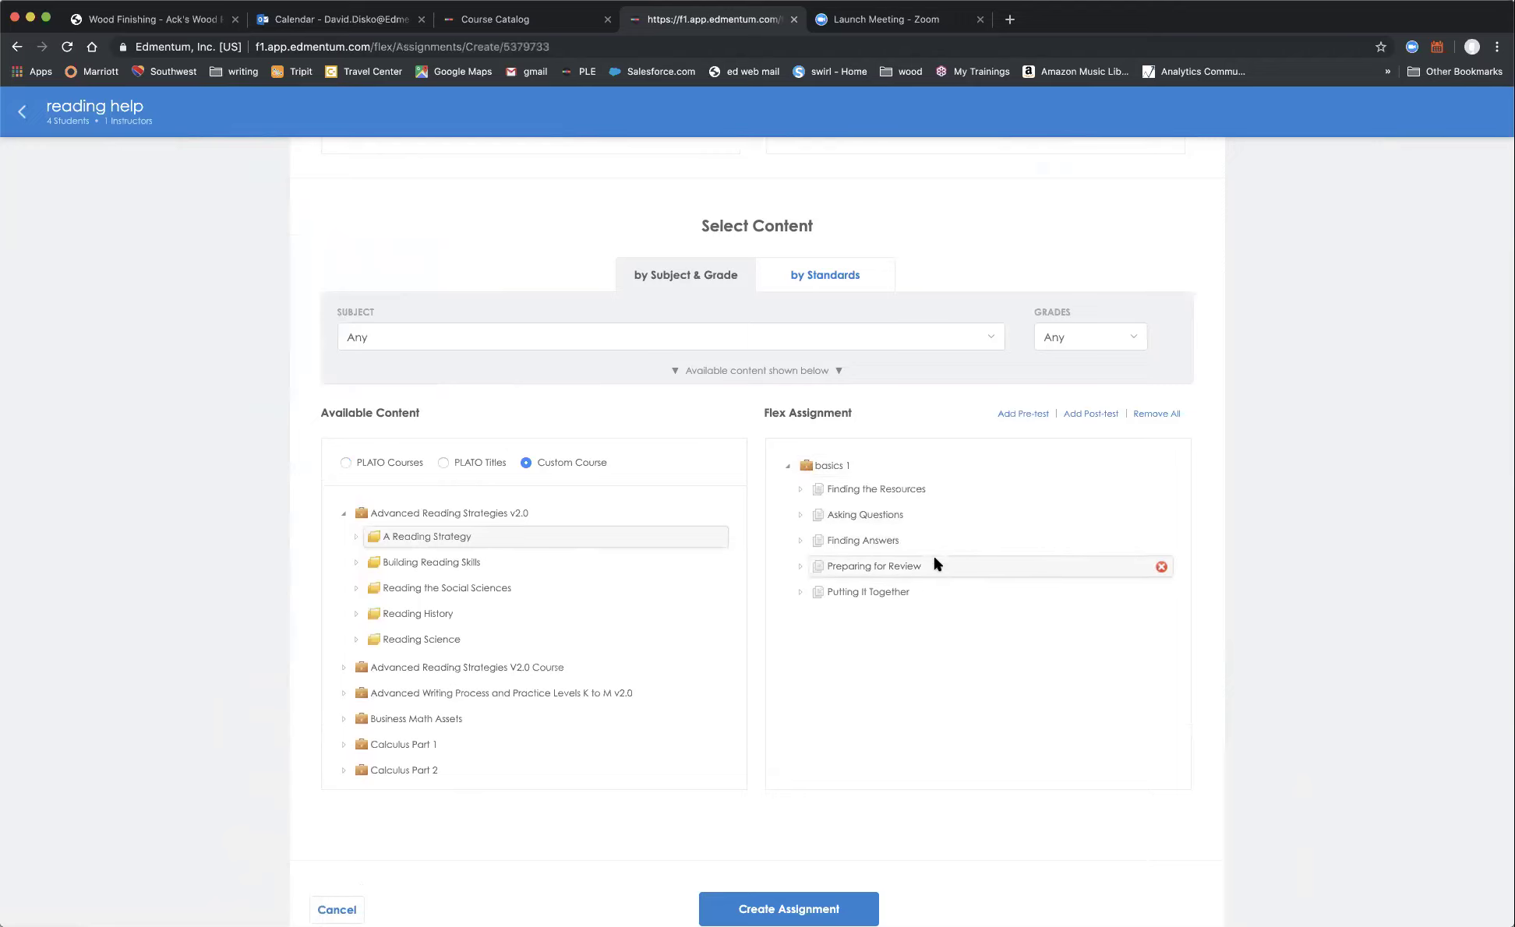
{"action": "left_click", "coordinate": [1159, 568]}
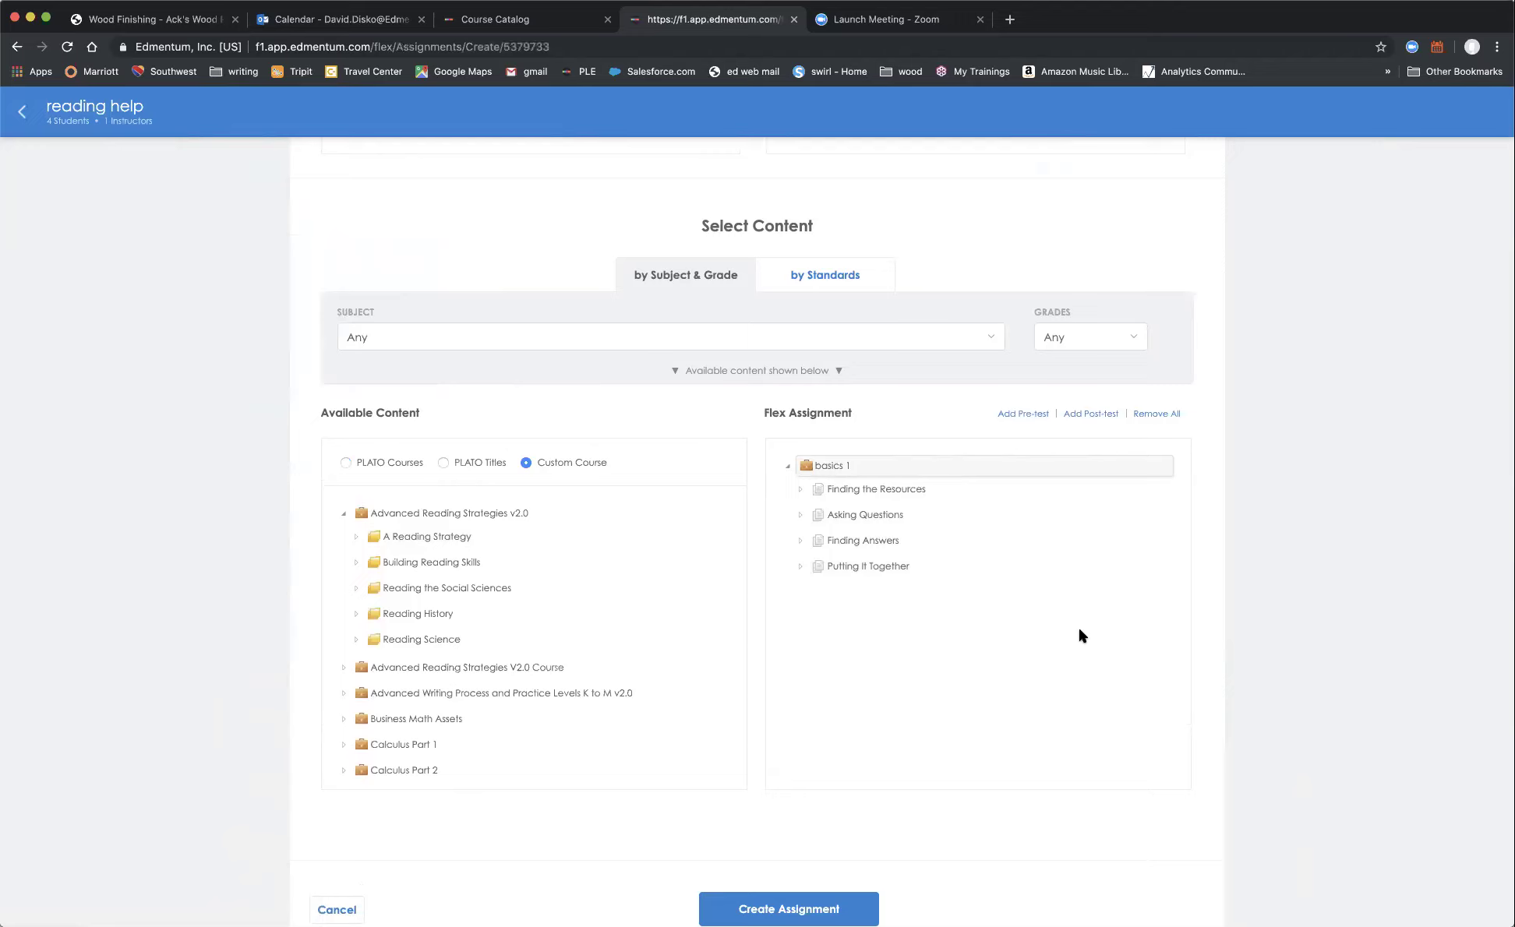
Add a pre-test and a post-test to basics 1 and create the assignment.
{"action": "mouse_move", "coordinate": [1035, 568]}
{"action": "left_click", "coordinate": [1023, 415]}
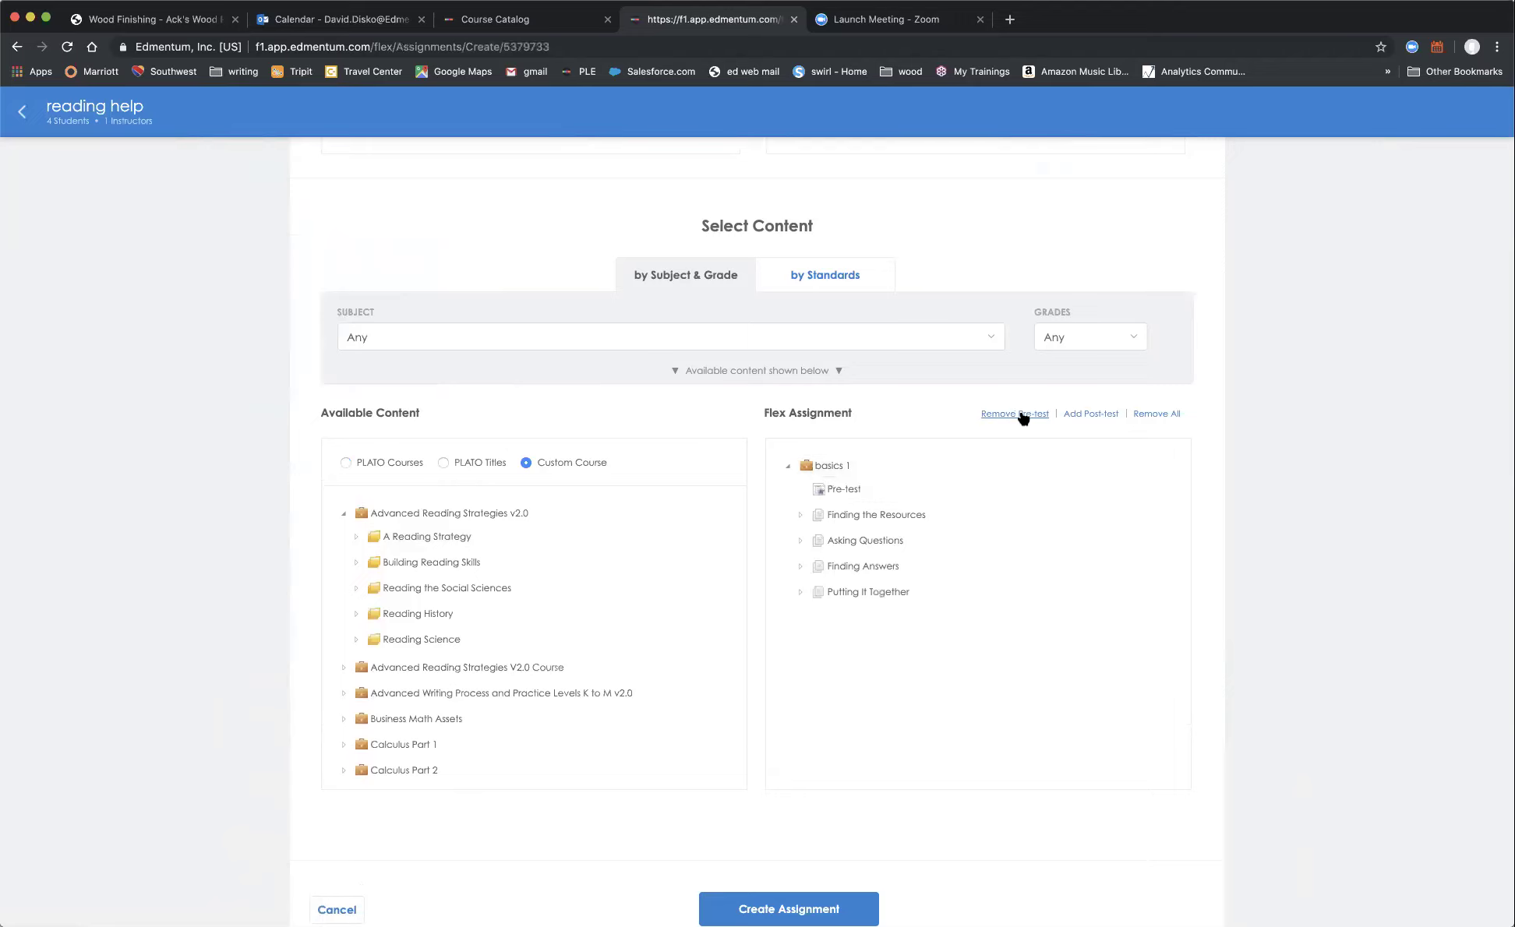
{"action": "left_click", "coordinate": [1087, 417]}
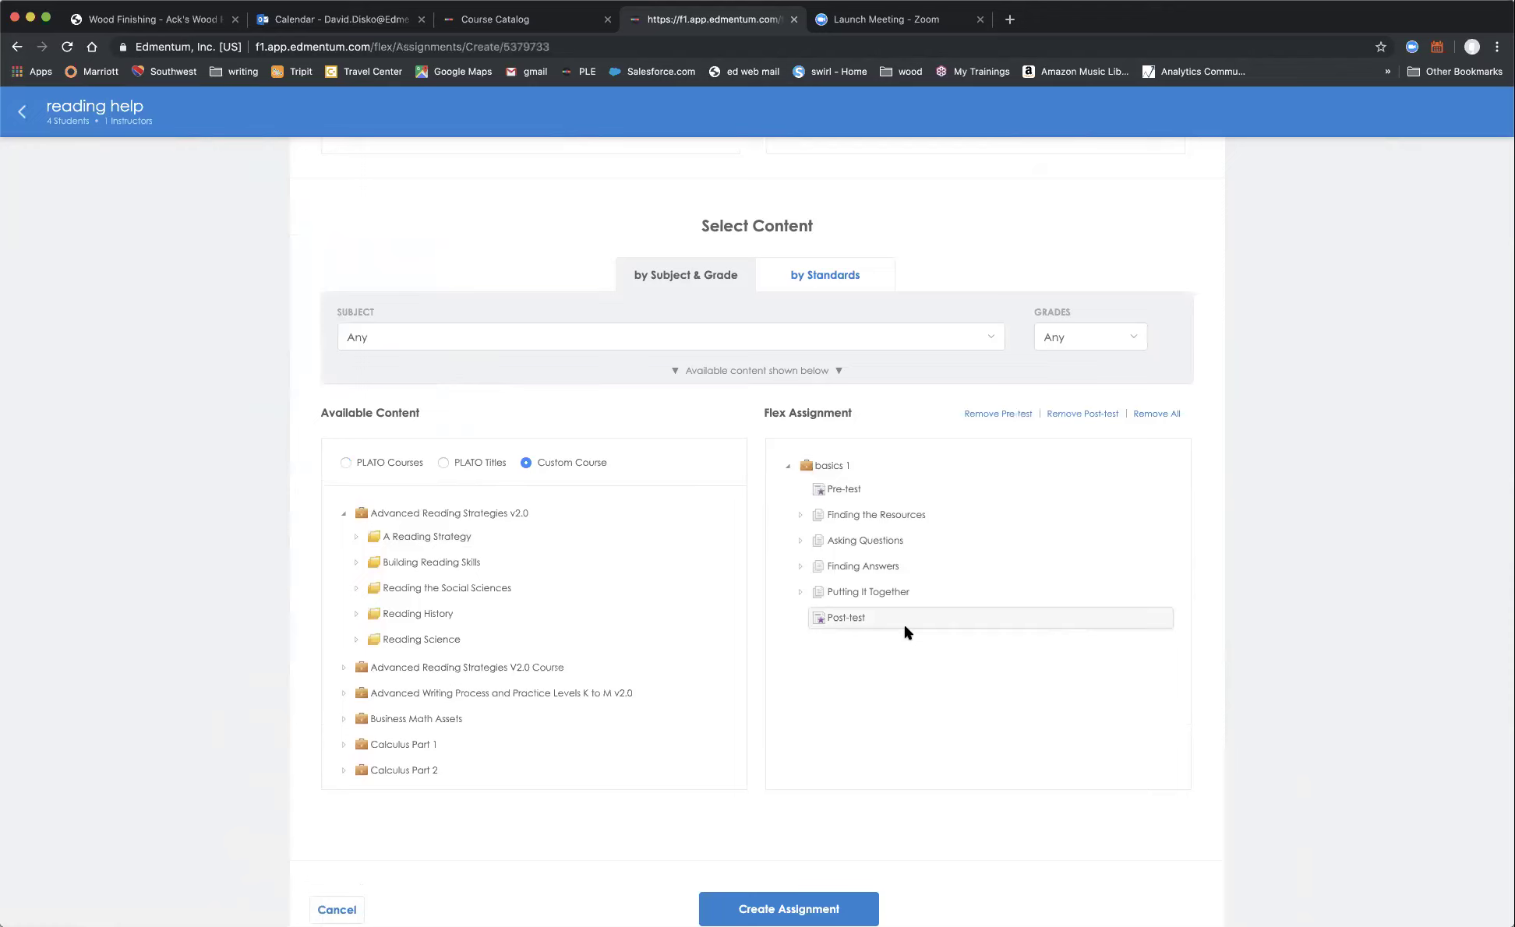
{"action": "scroll", "coordinate": [907, 631], "scroll_direction": "down", "scroll_amount": 3}
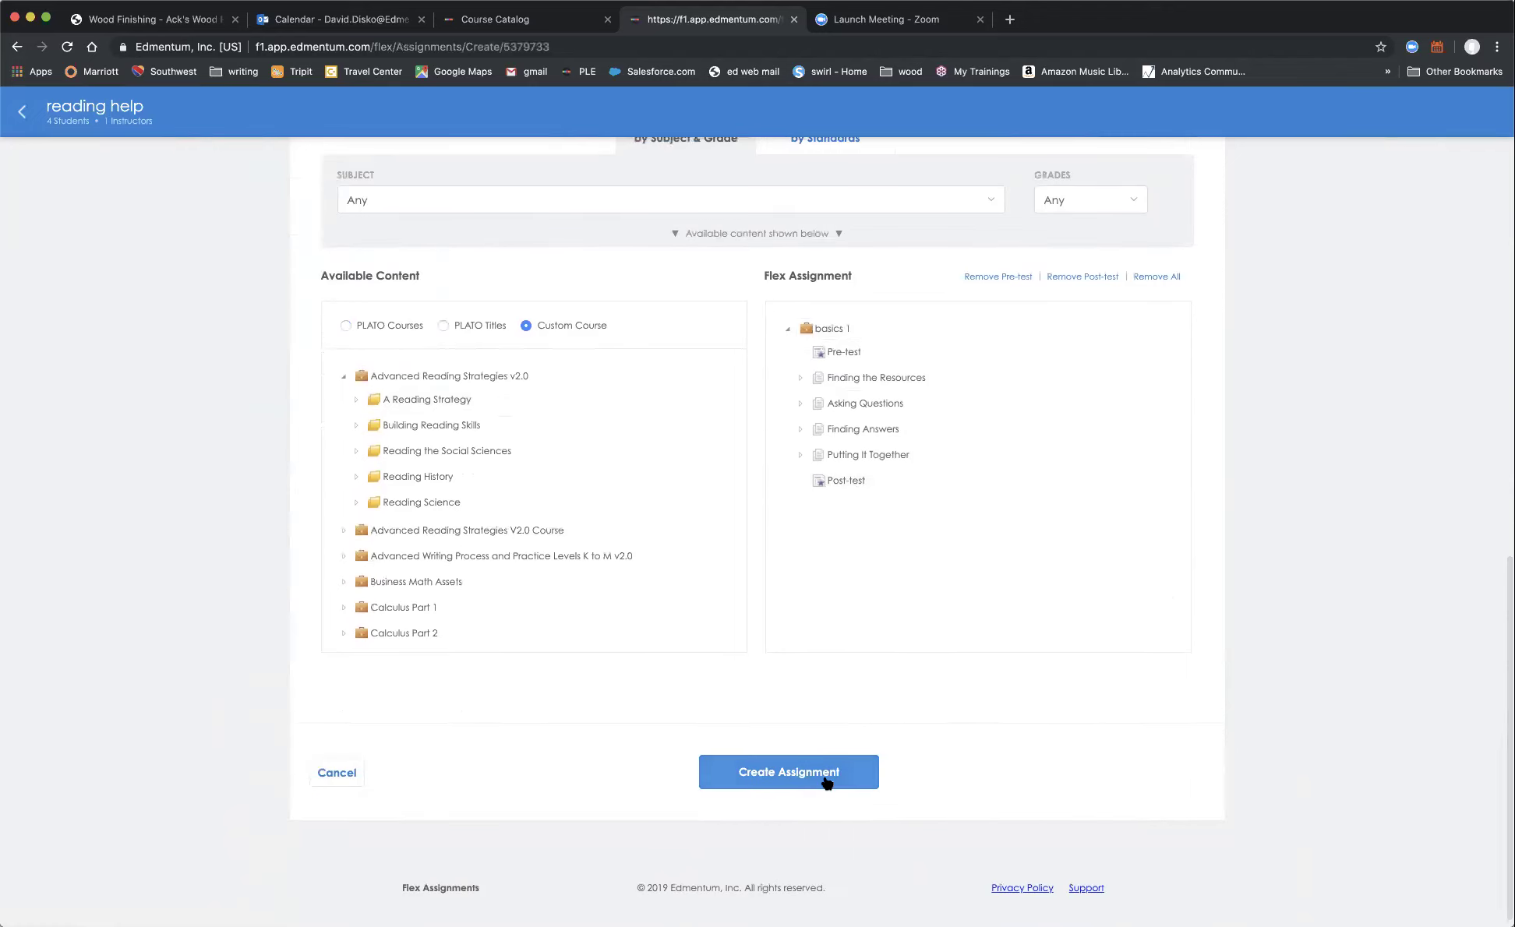
{"action": "left_click", "coordinate": [824, 777]}
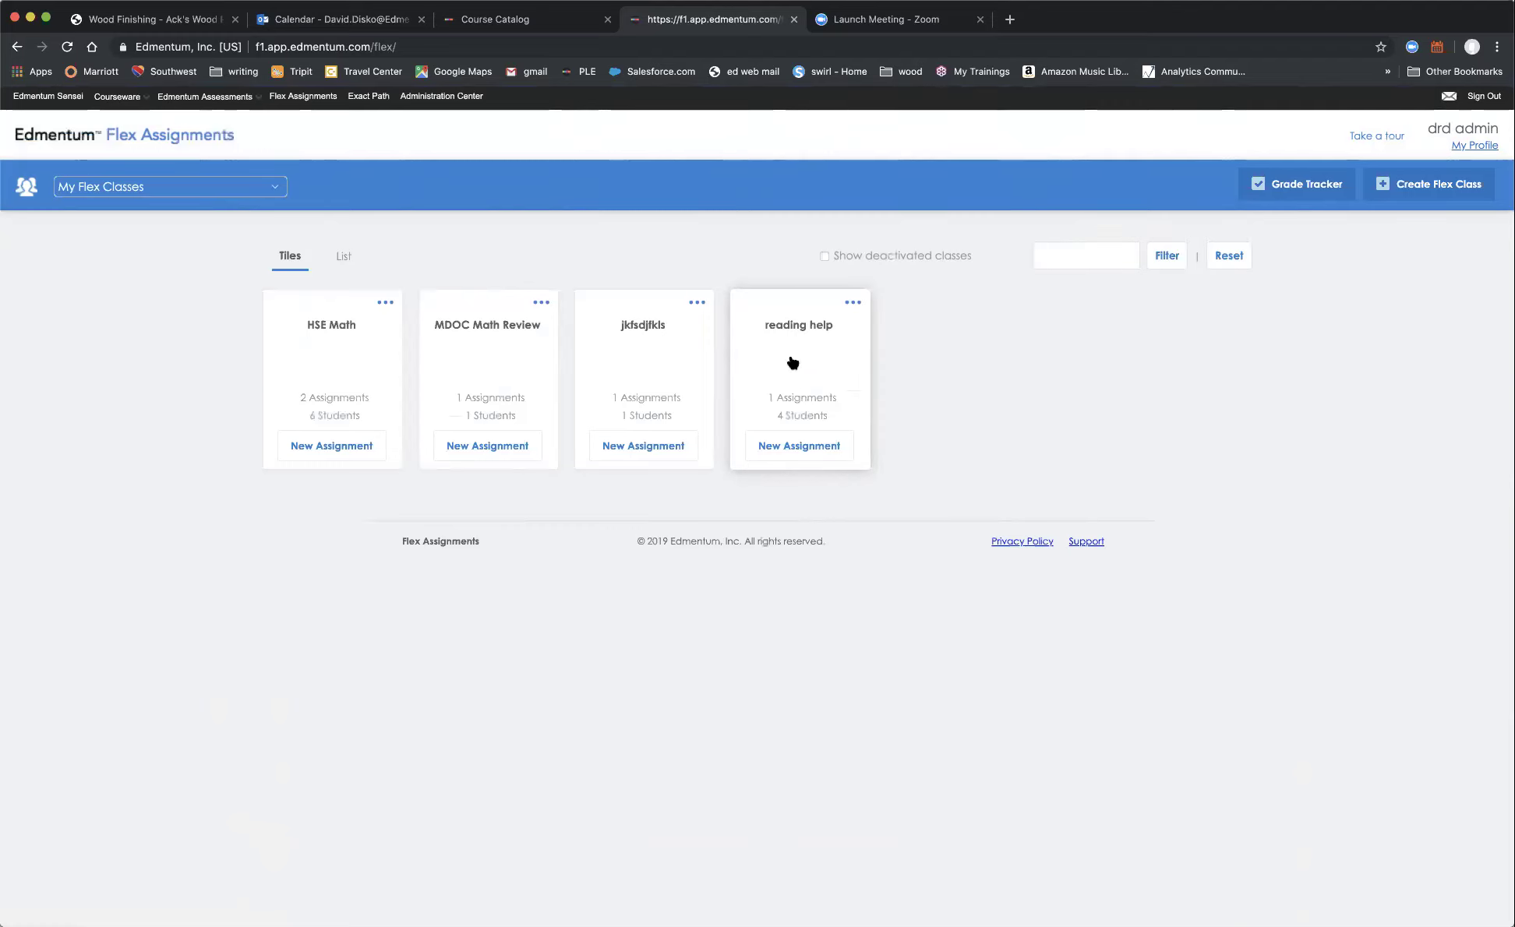
Open basics 1 in the reading help class and examine HSE 19's progress details for the pre-test, Finding the Resources, Asking Questions and post-test.
{"action": "left_click", "coordinate": [804, 402]}
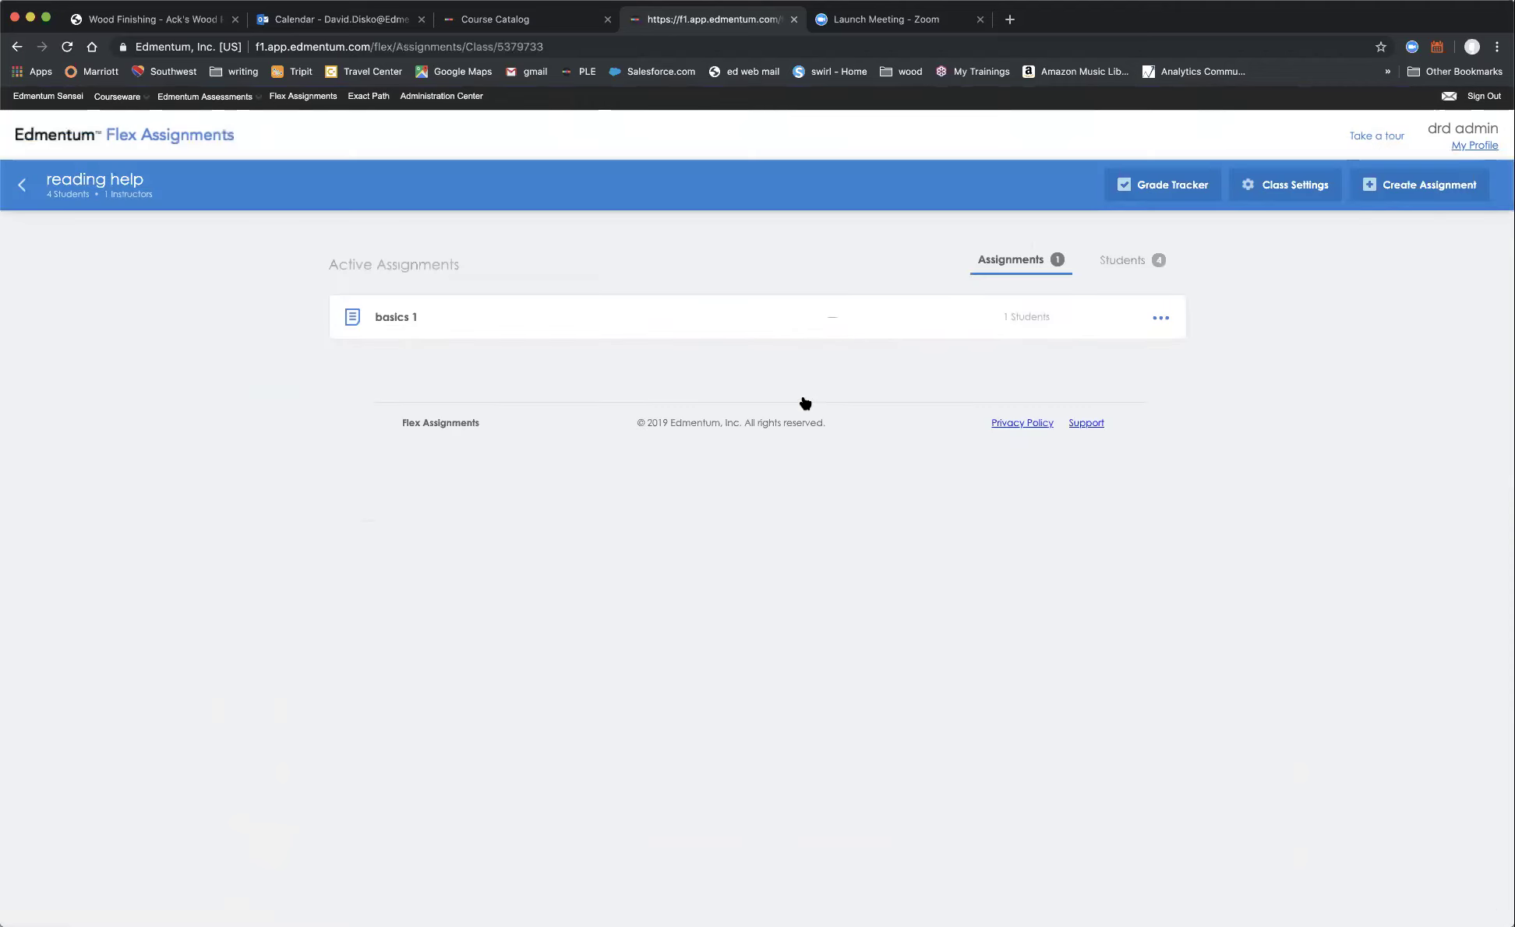
{"action": "left_click", "coordinate": [388, 320]}
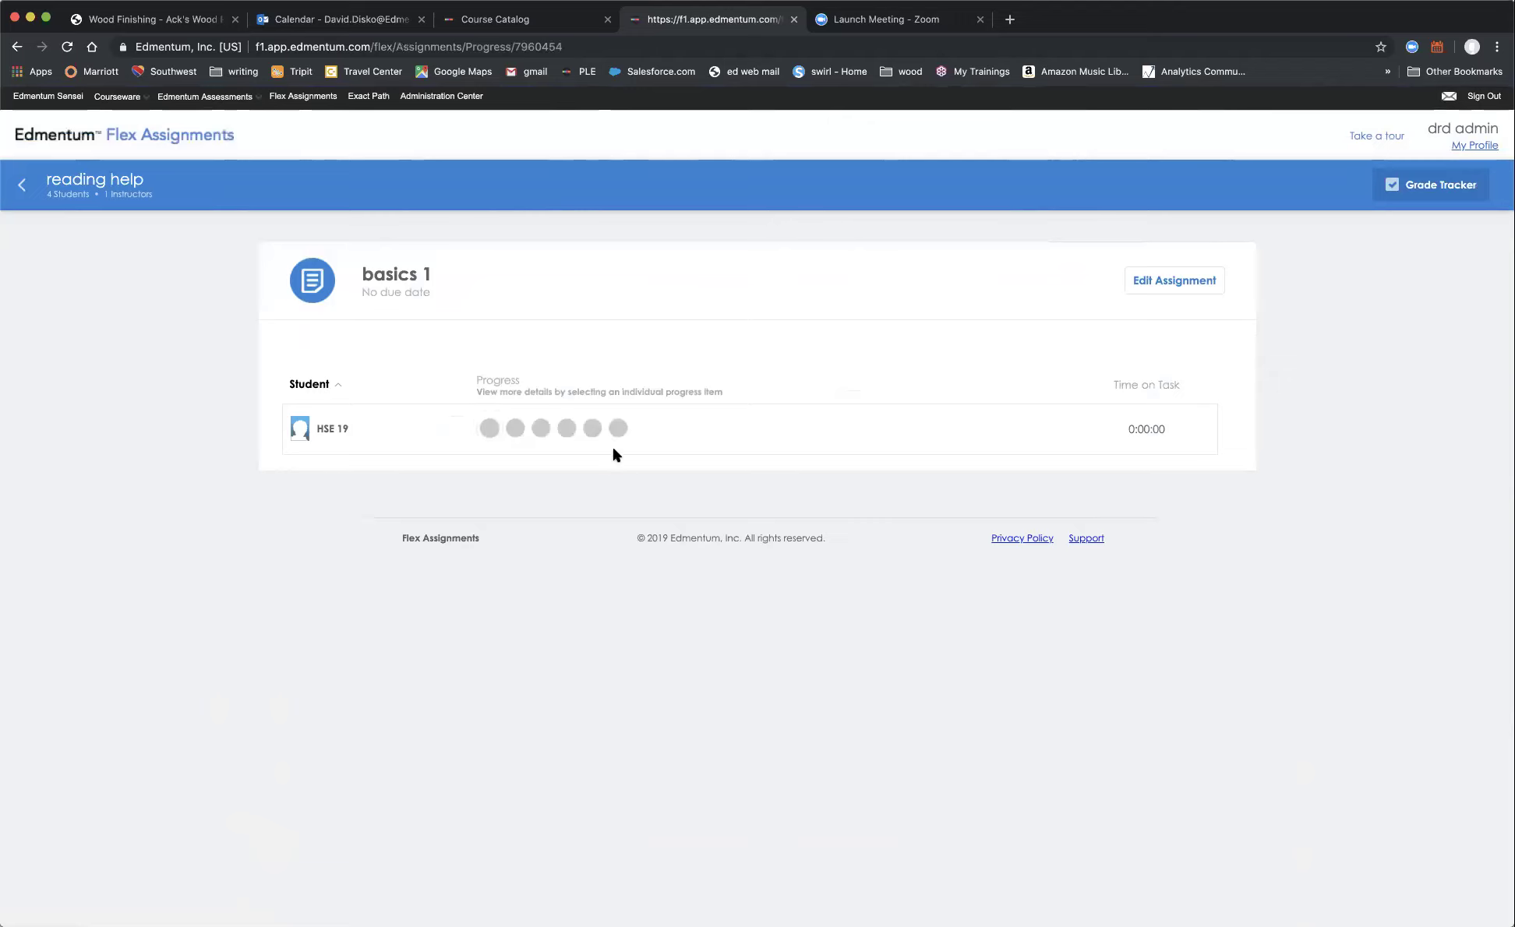
{"action": "left_click", "coordinate": [489, 428]}
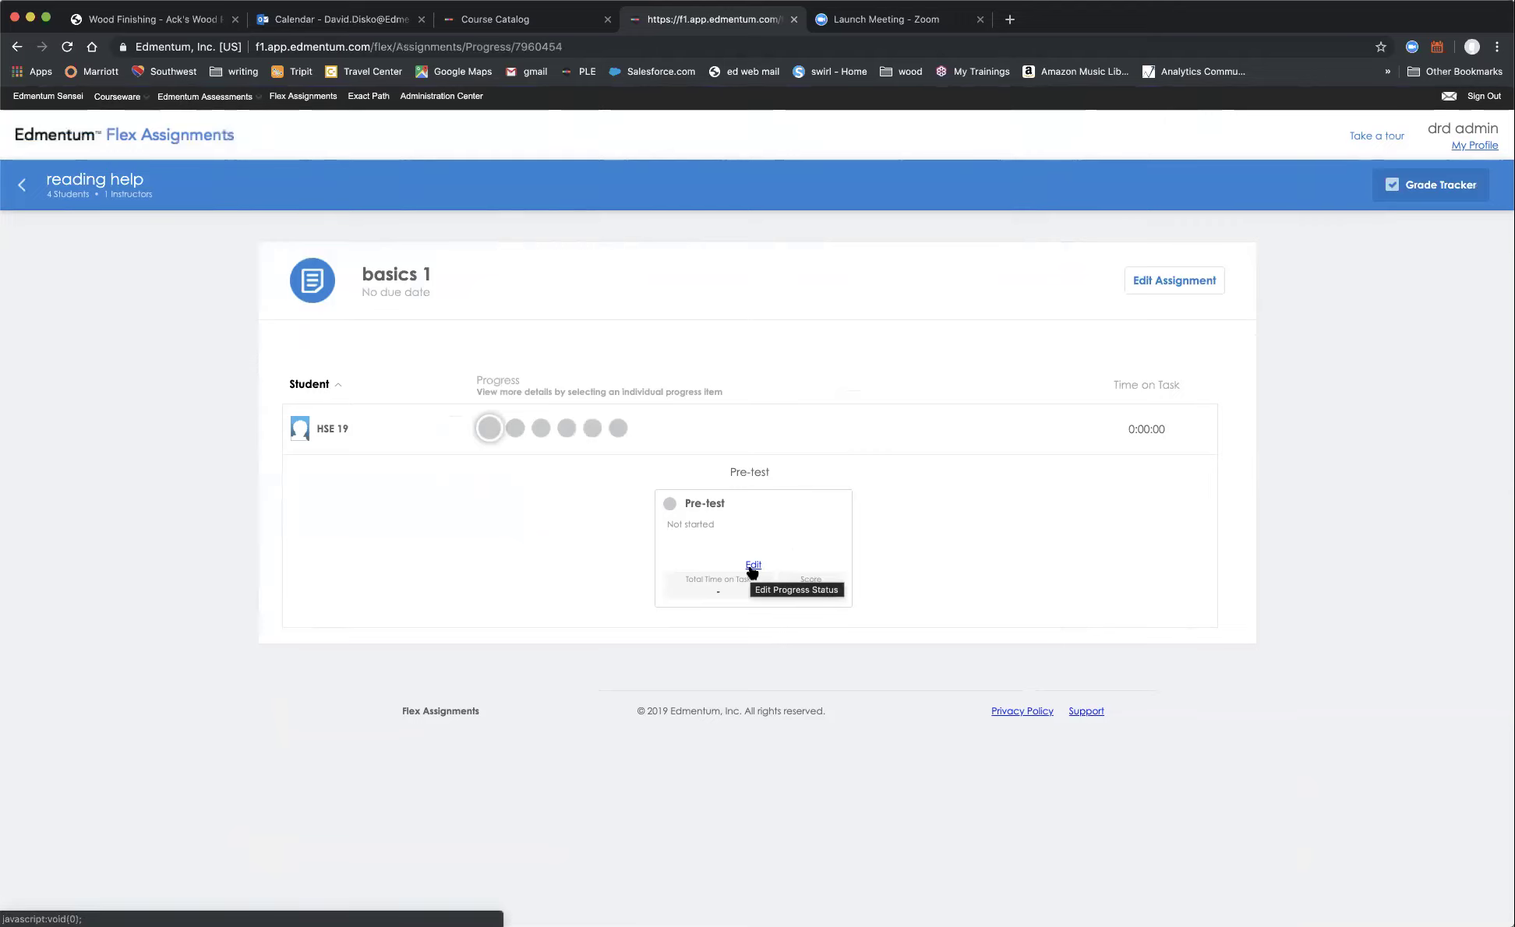
{"action": "left_click", "coordinate": [518, 430]}
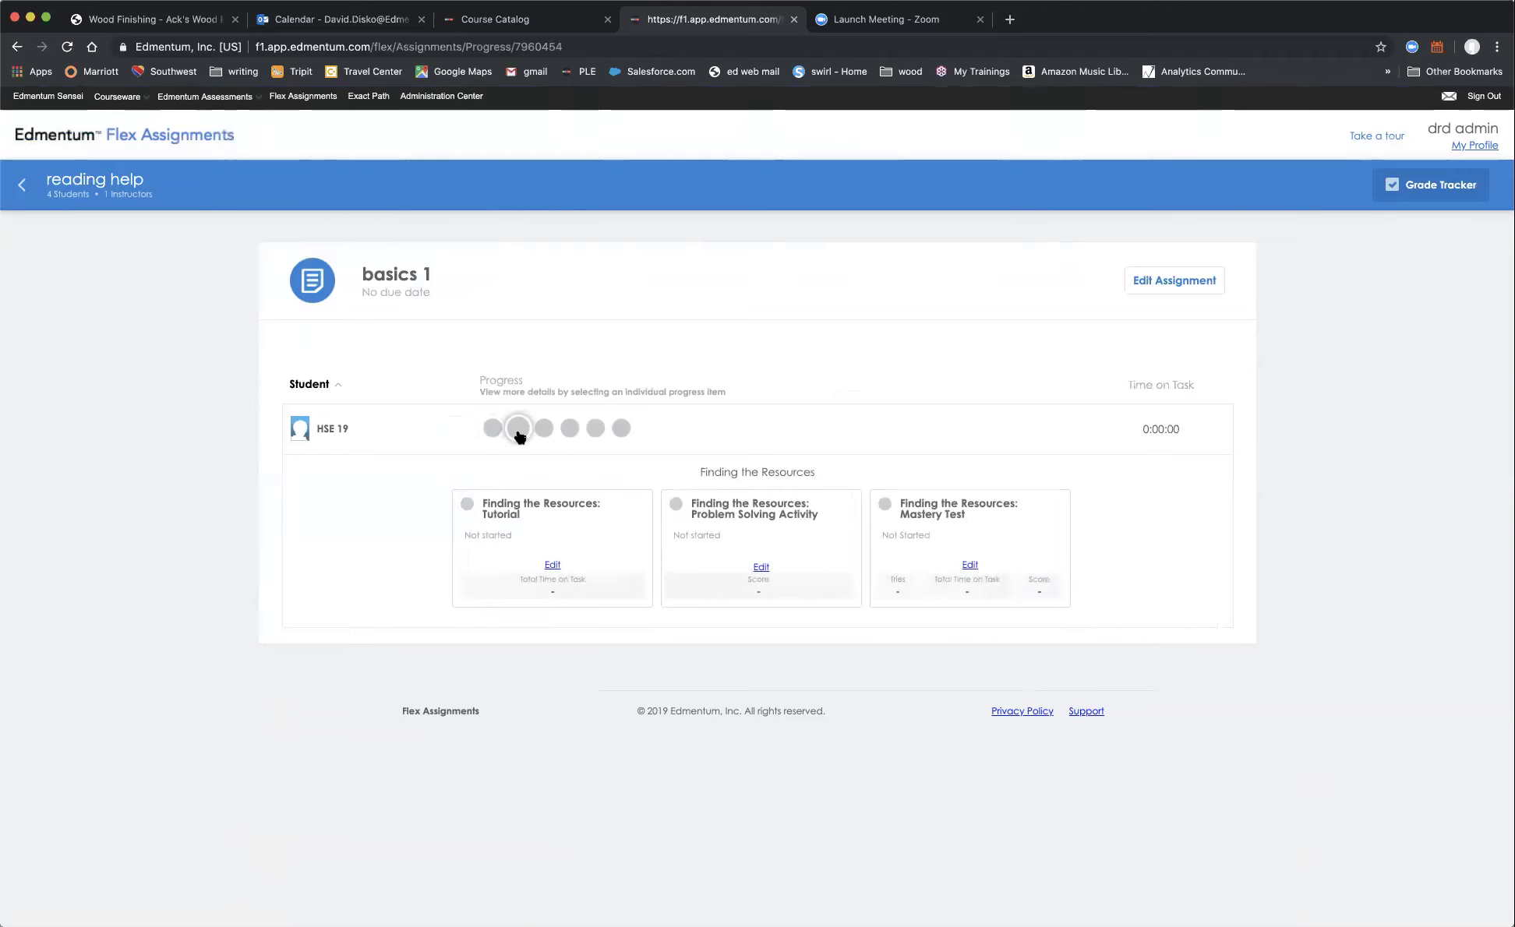
{"action": "left_click", "coordinate": [547, 428]}
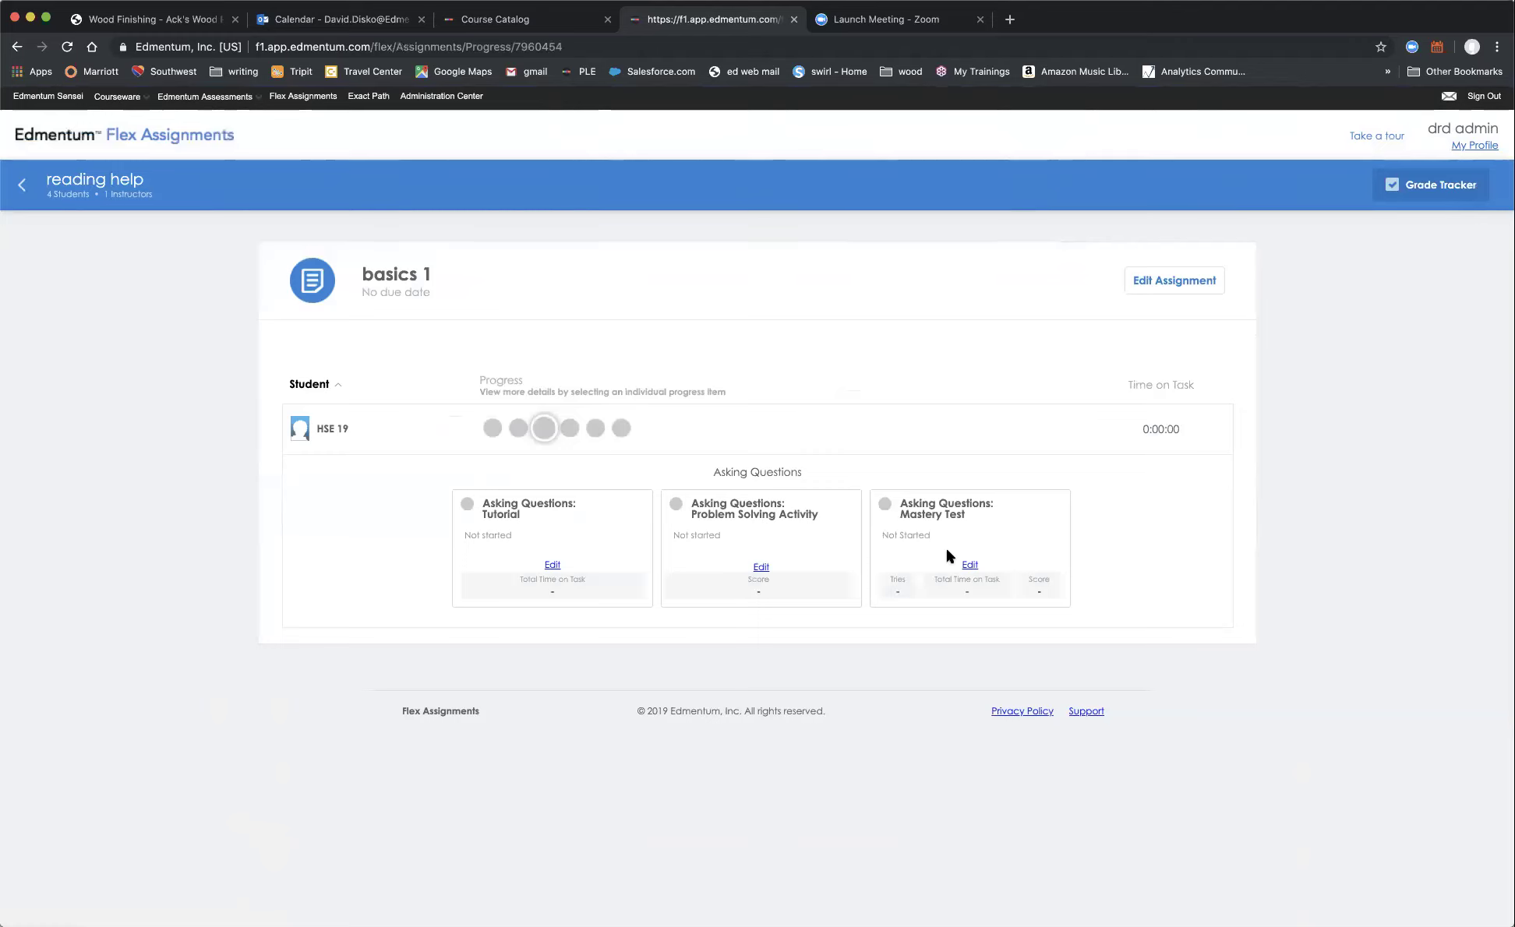
{"action": "left_click", "coordinate": [621, 429]}
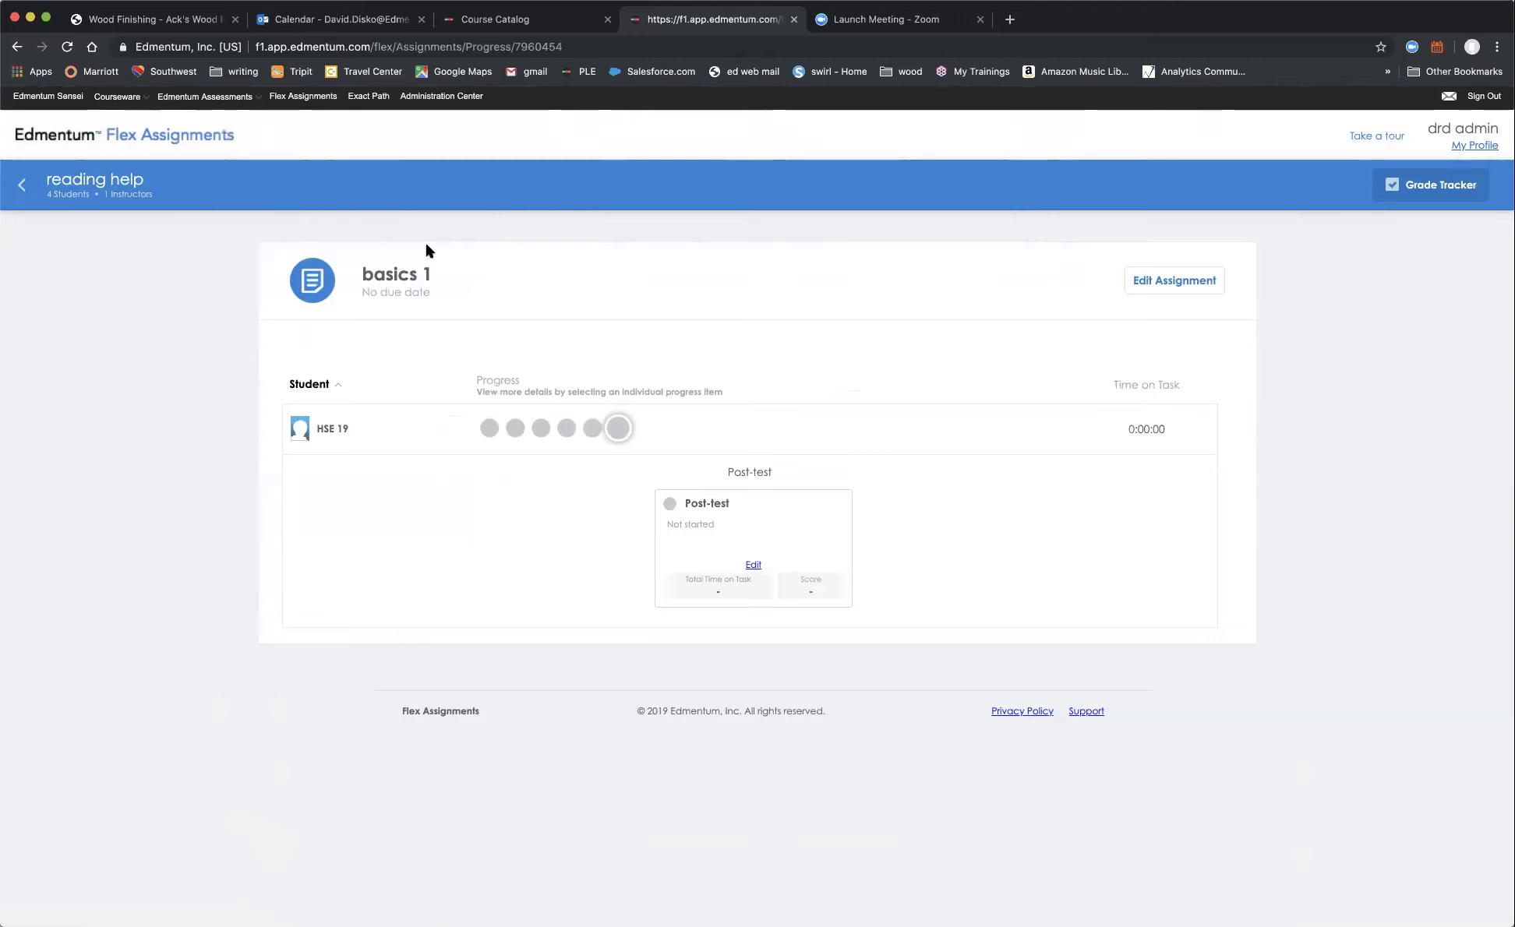
Go to the Courseware program College Readiness, Workforce and College Support and open its course catalog.
{"action": "mouse_move", "coordinate": [117, 98]}
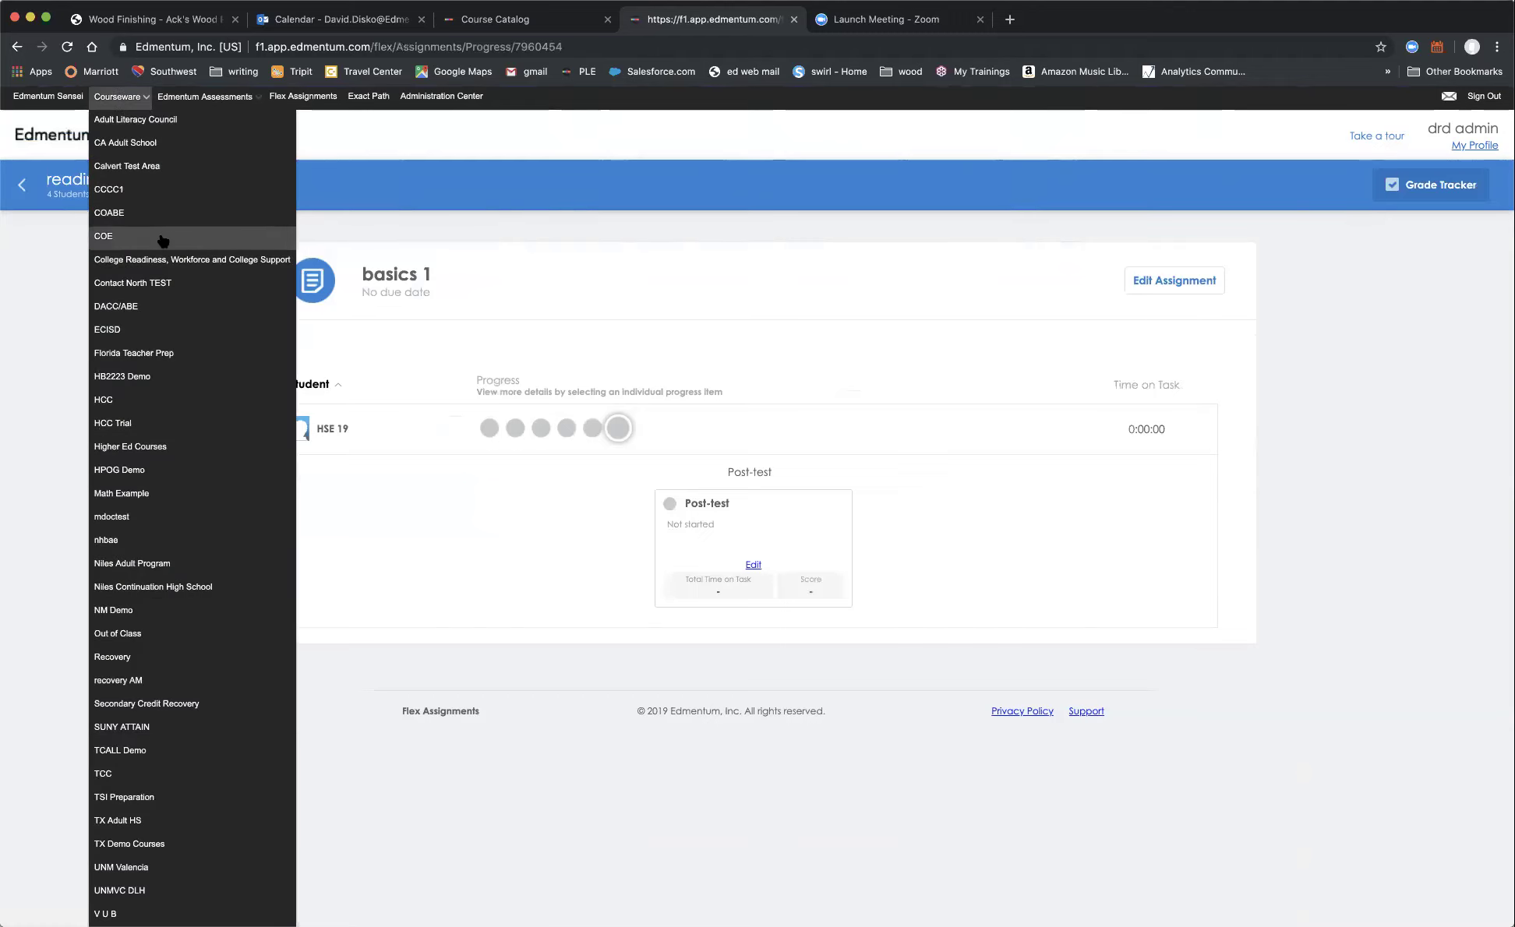
{"action": "left_click", "coordinate": [175, 265]}
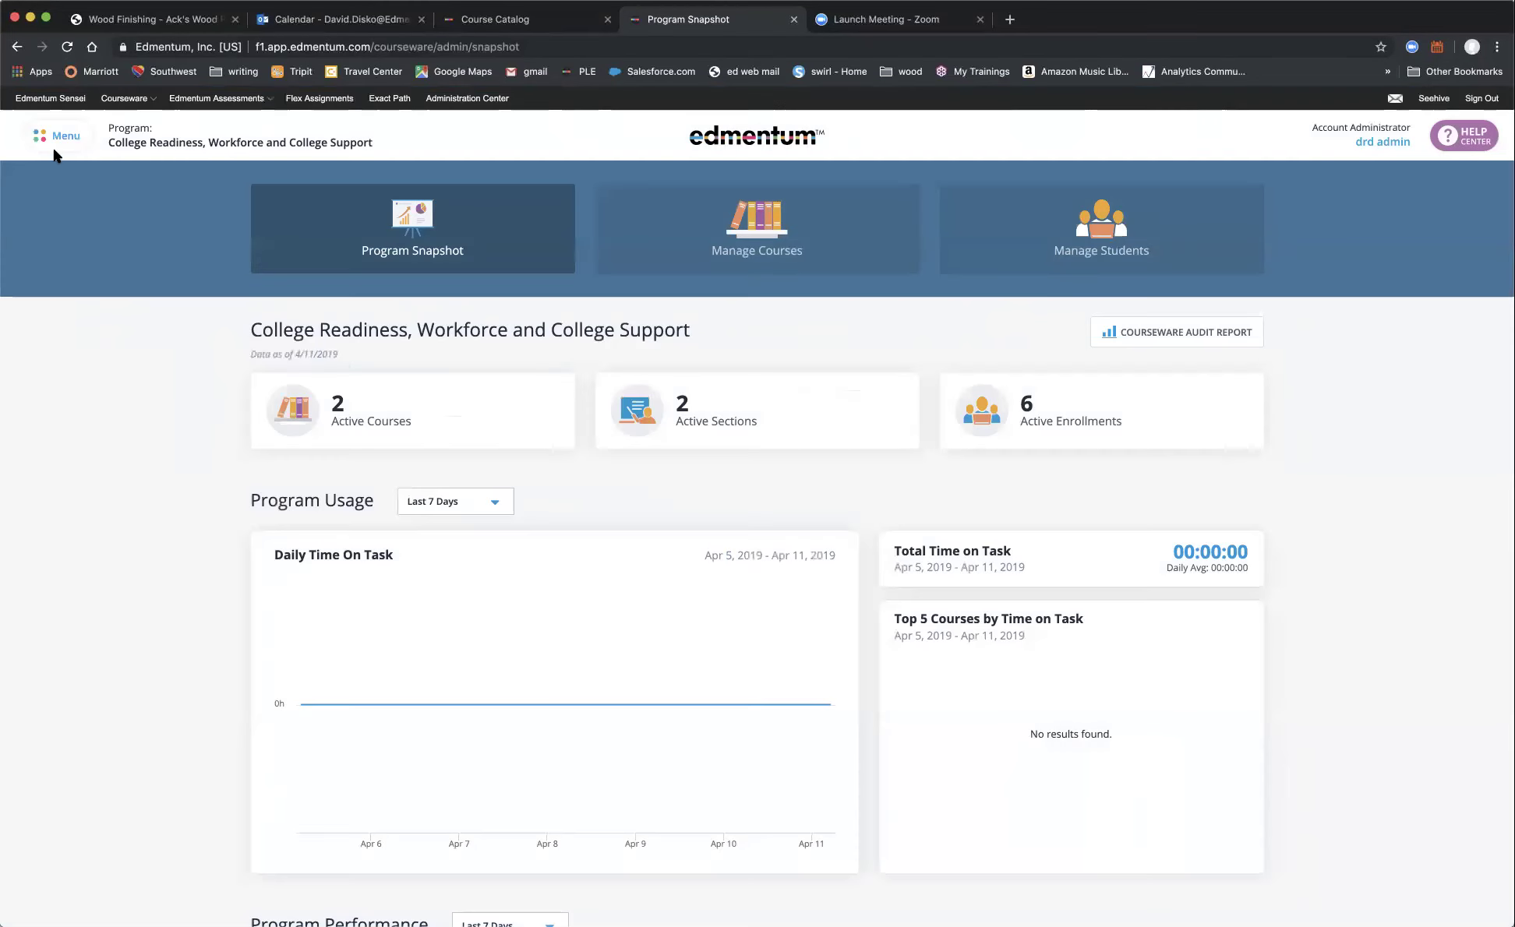
{"action": "left_click", "coordinate": [54, 140]}
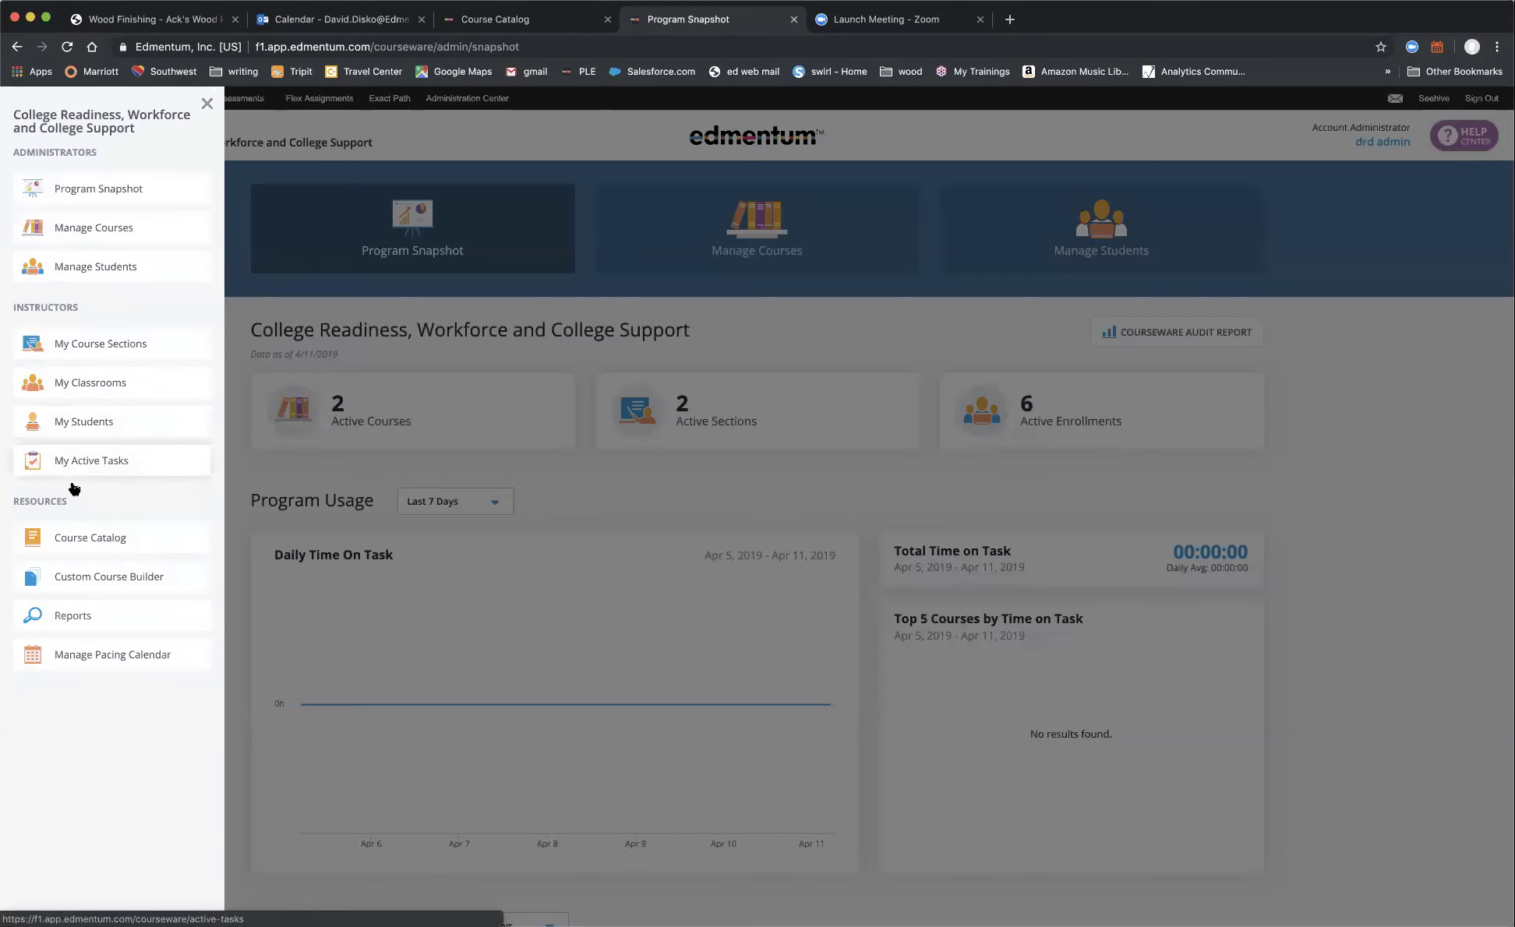
{"action": "left_click", "coordinate": [90, 540]}
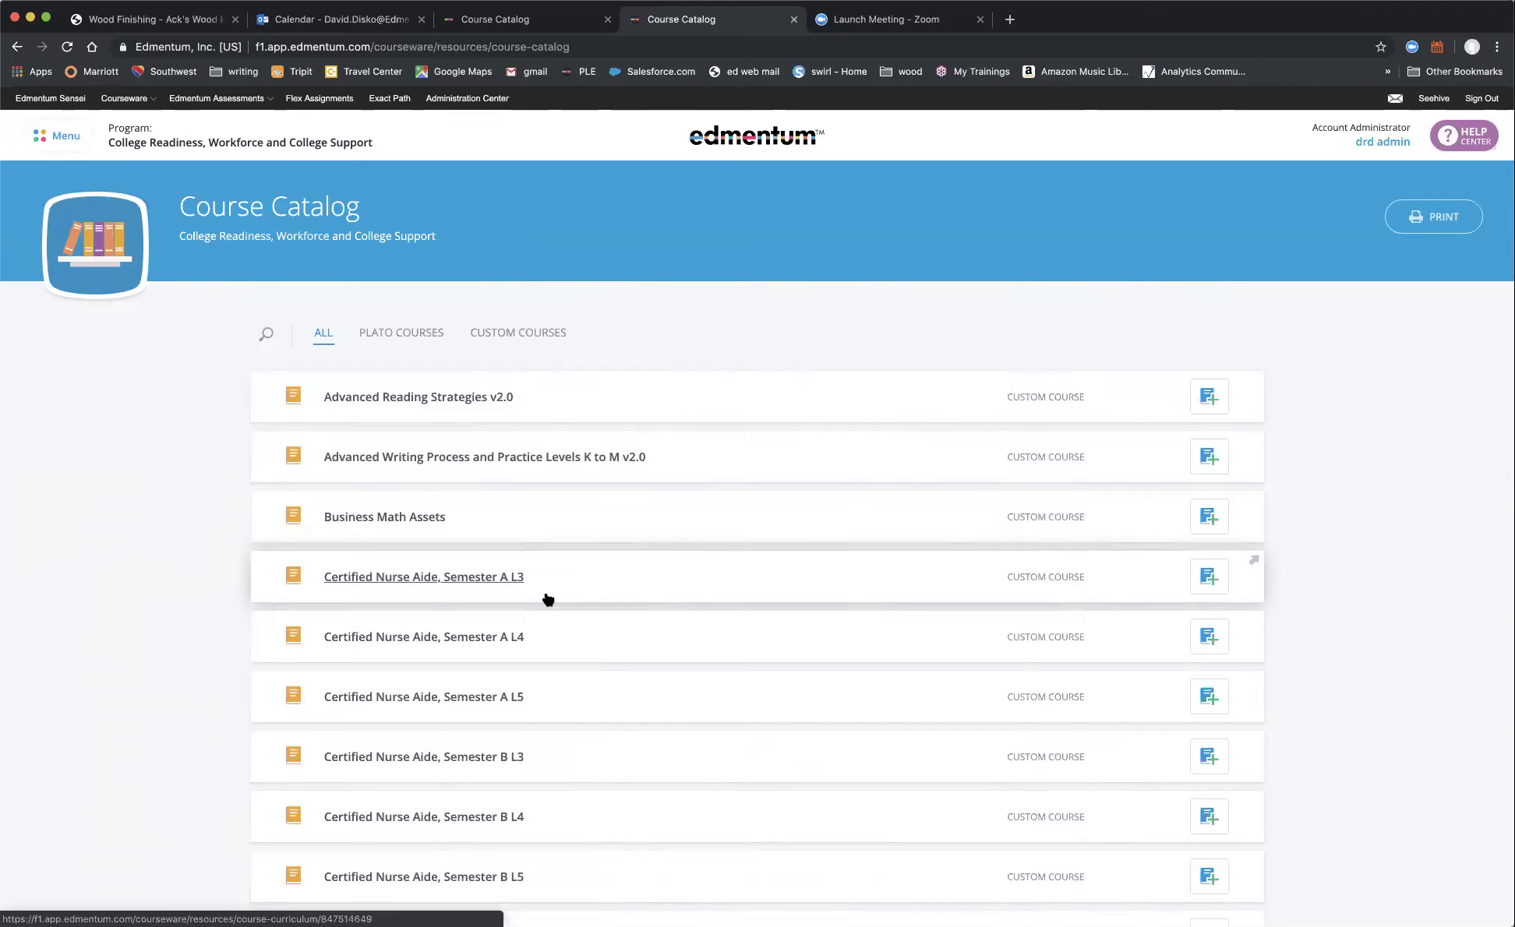
Open the curriculum of Certified Nurse Aide, Semester A L3 from the catalog and examine its collapsed list of units.
{"action": "scroll", "coordinate": [548, 600], "scroll_direction": "down", "scroll_amount": 8}
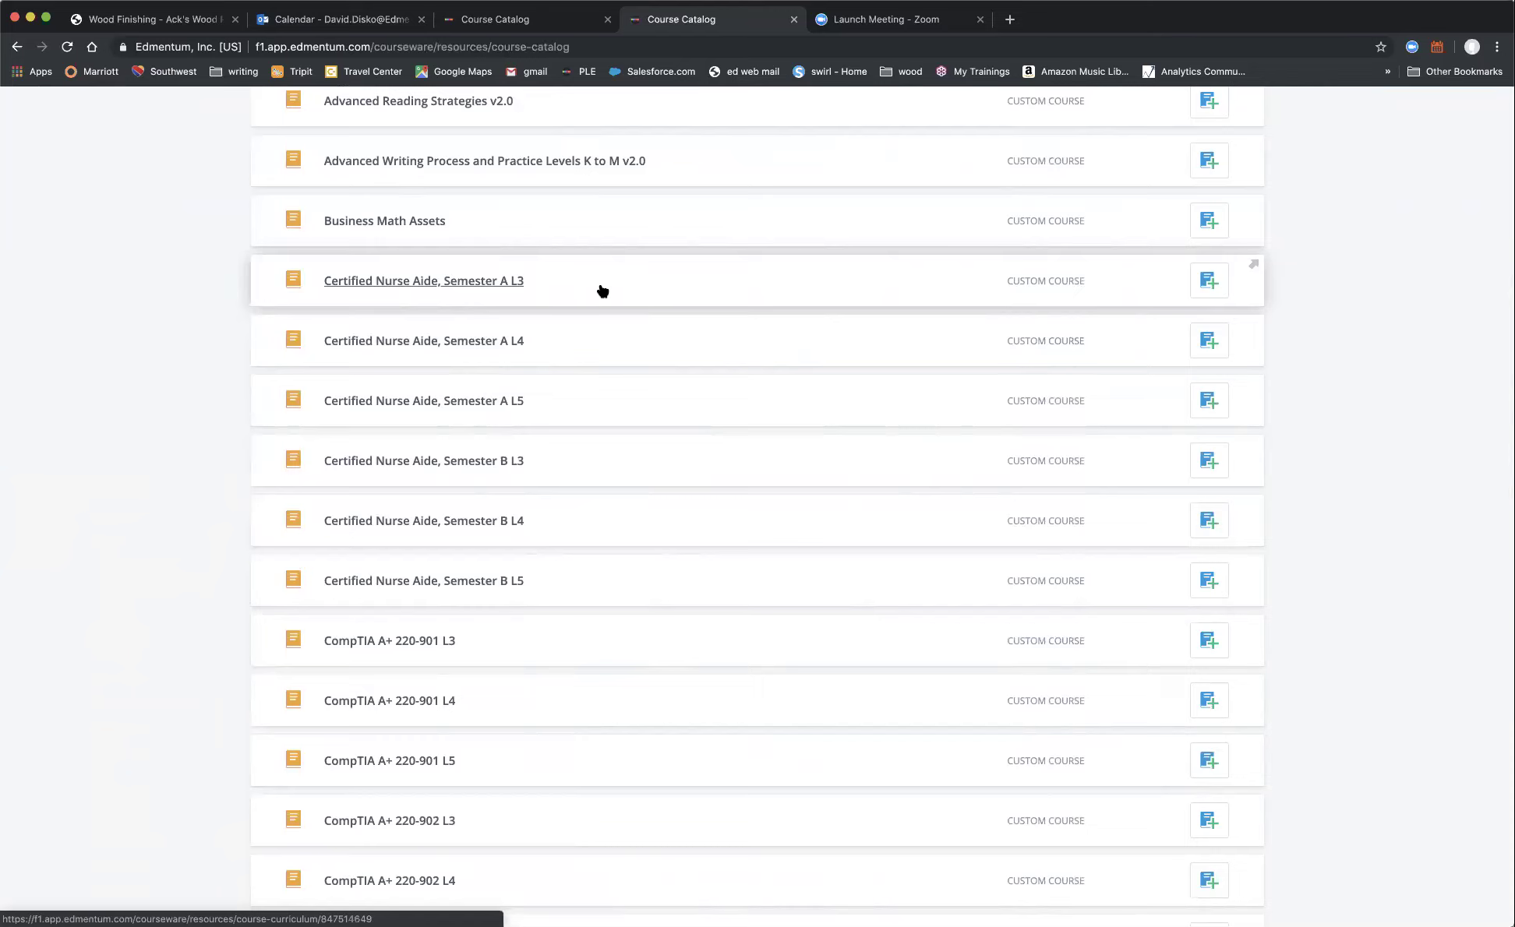
{"action": "left_click", "coordinate": [387, 286]}
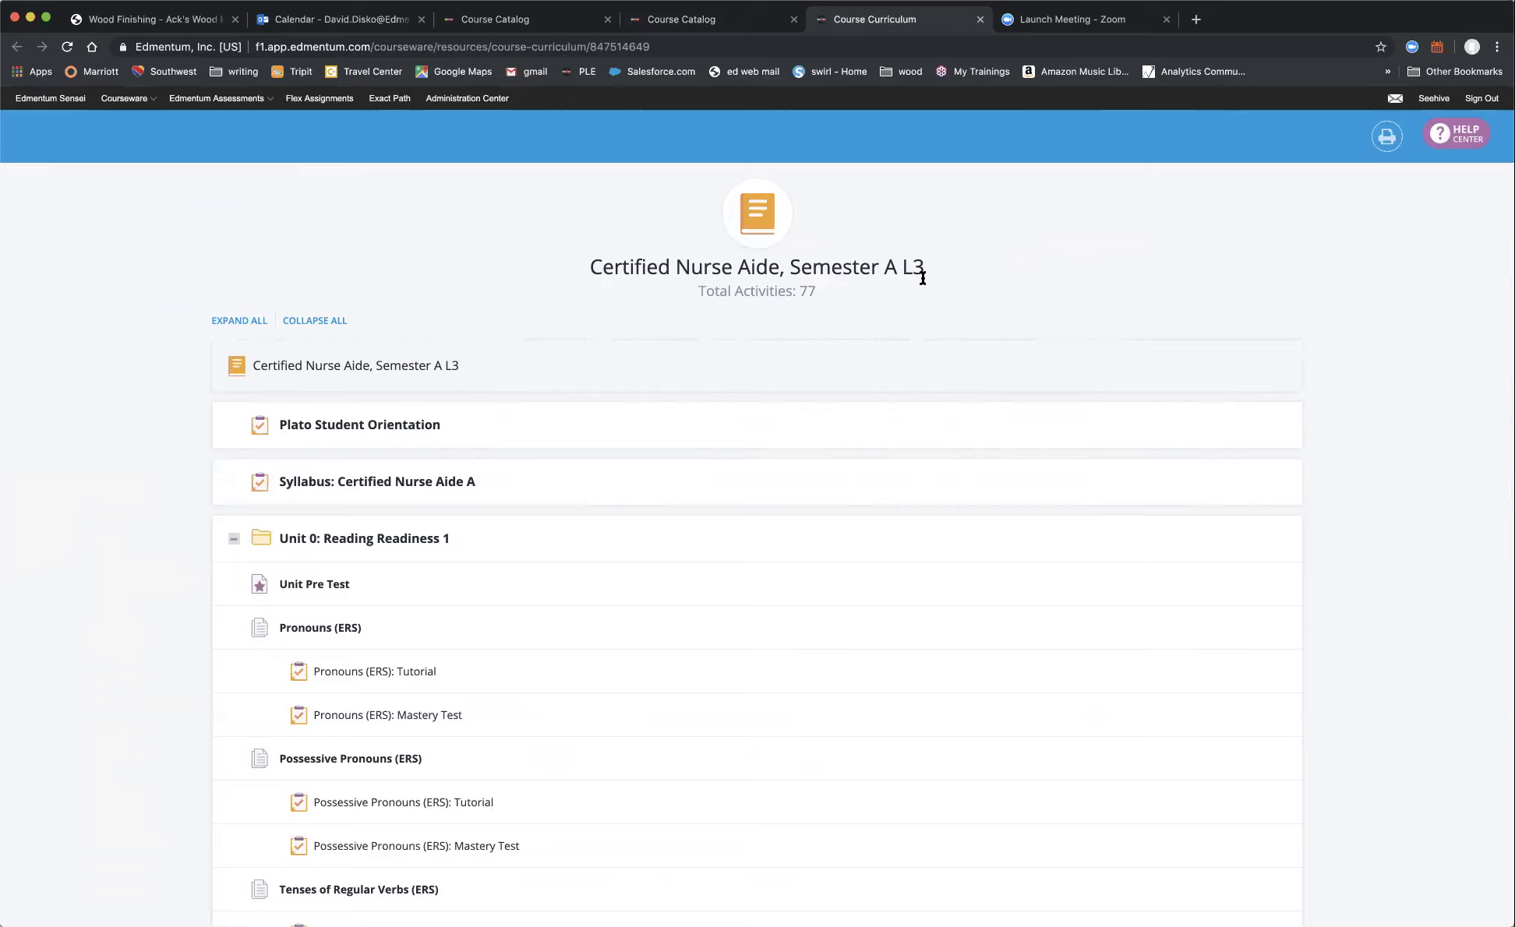
{"action": "scroll", "coordinate": [923, 278], "scroll_direction": "down", "scroll_amount": 3}
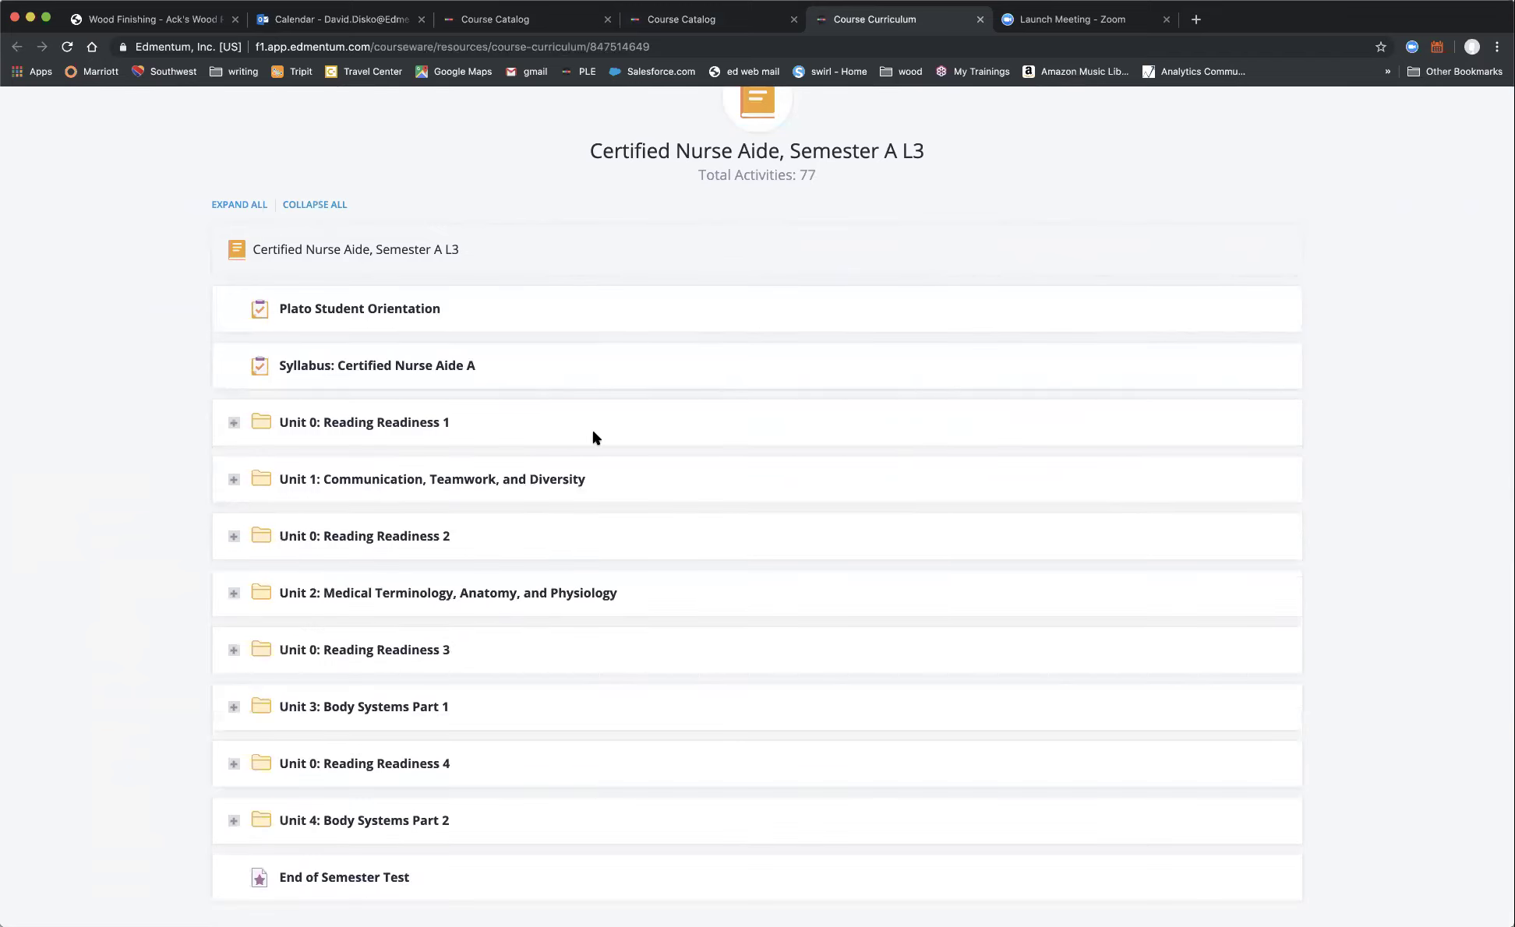
{"action": "scroll", "coordinate": [592, 437], "scroll_direction": "down", "scroll_amount": 2}
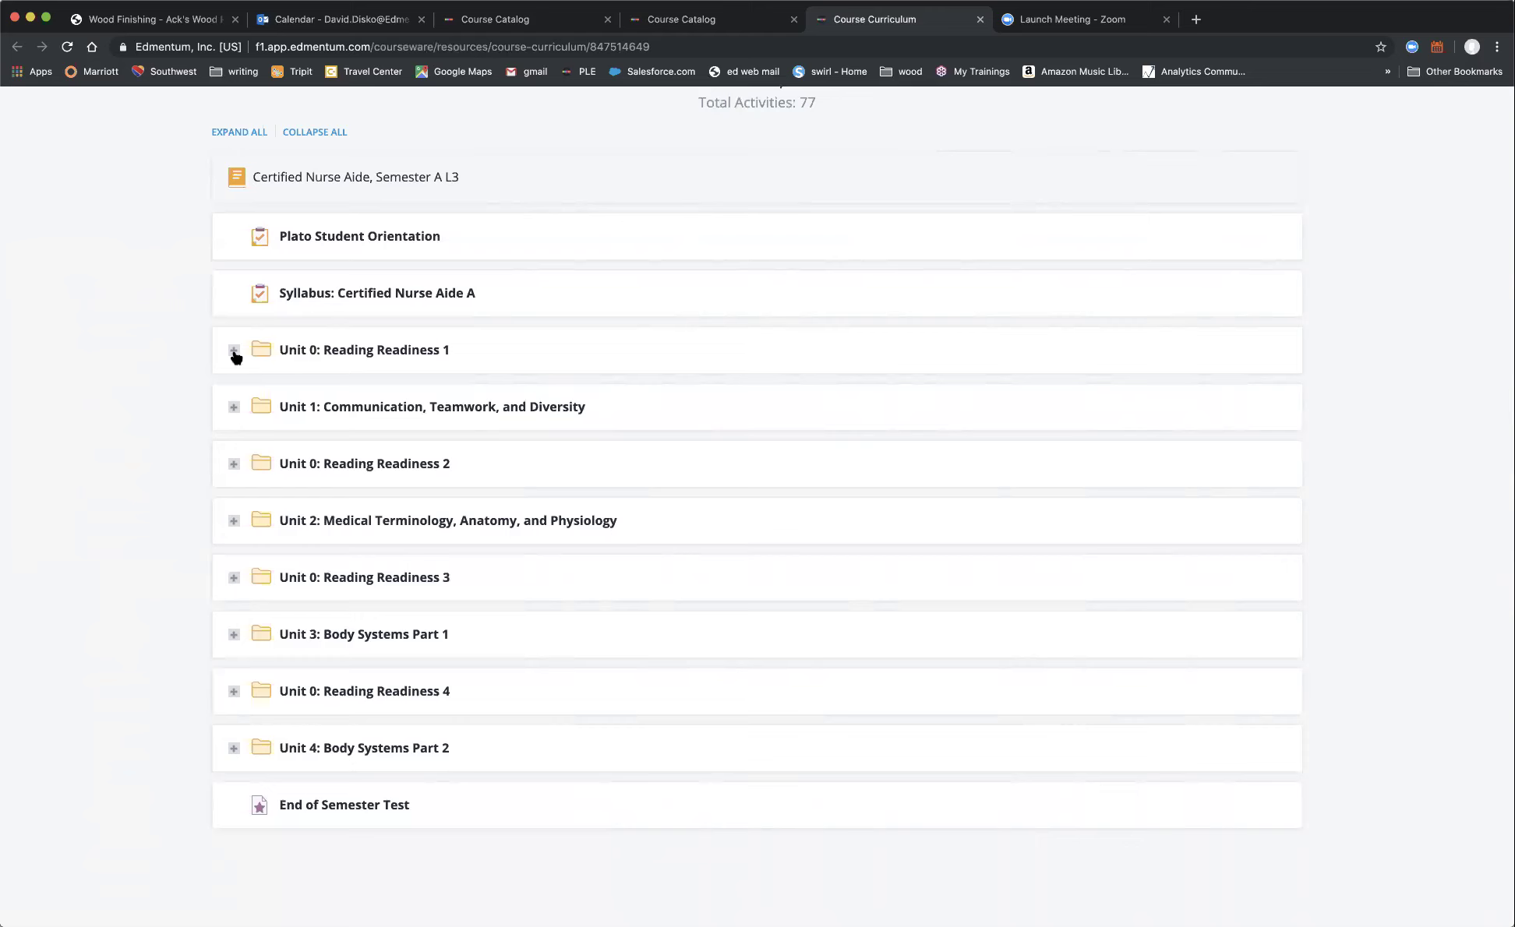
Expand Unit 0: Reading Readiness 1 in the Semester A L3 curriculum and examine its lessons from the Unit Pre Test through the Unit Post Test.
{"action": "scroll", "coordinate": [621, 344], "scroll_direction": "up", "scroll_amount": 3}
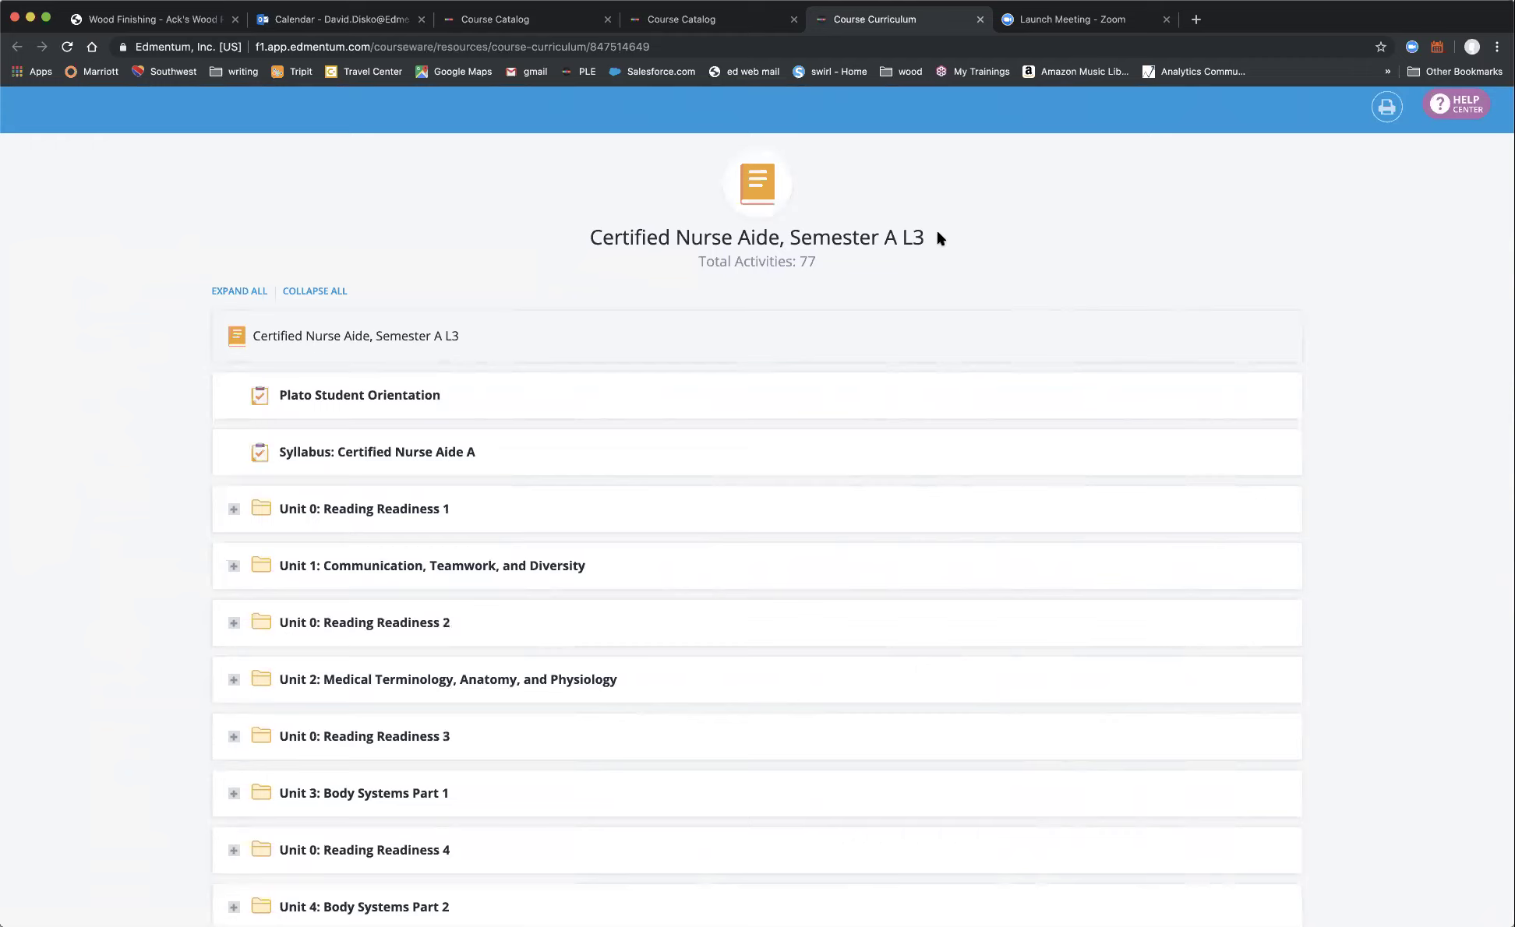
{"action": "scroll", "coordinate": [940, 237], "scroll_direction": "down", "scroll_amount": 3}
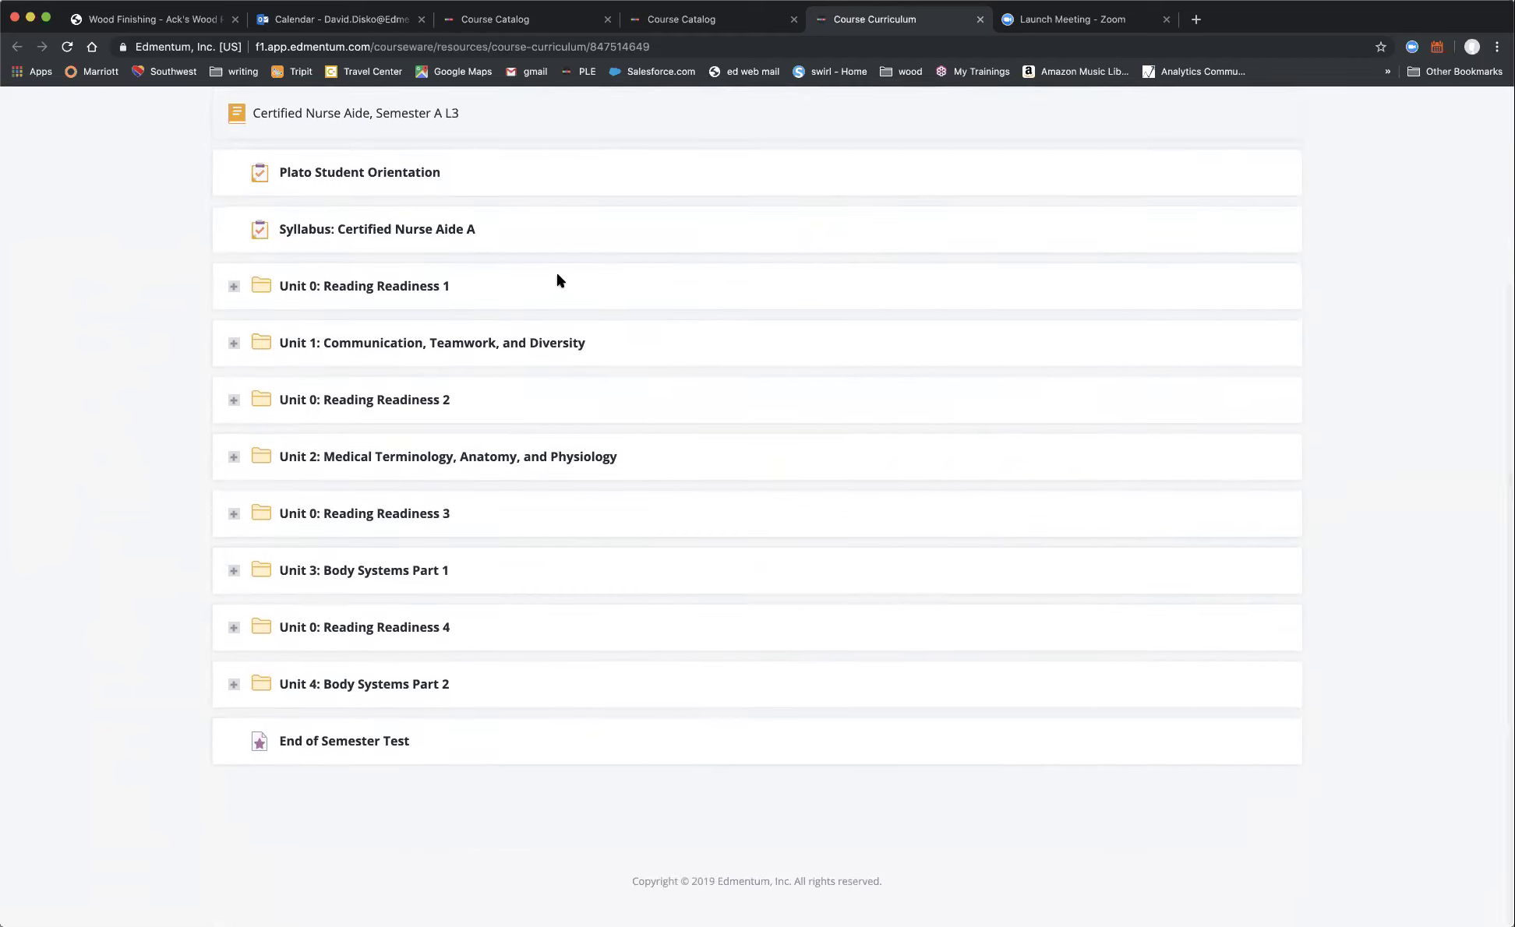
{"action": "left_click", "coordinate": [233, 287]}
{"action": "scroll", "coordinate": [223, 362], "scroll_direction": "down", "scroll_amount": 2}
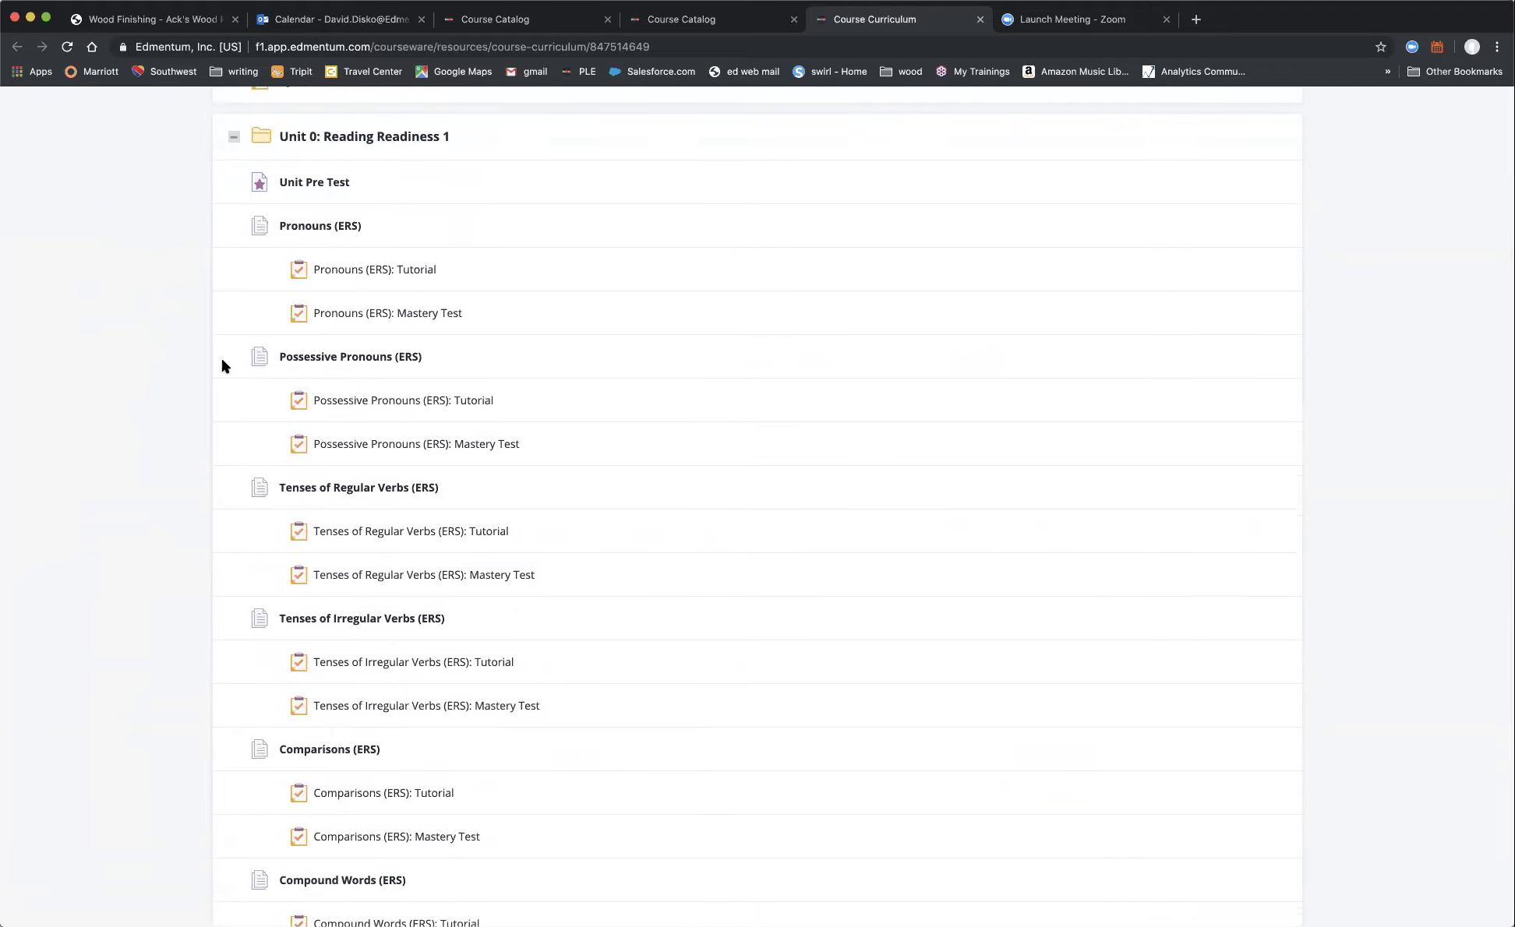
{"action": "scroll", "coordinate": [223, 365], "scroll_direction": "down", "scroll_amount": 5}
{"action": "scroll", "coordinate": [223, 364], "scroll_direction": "down", "scroll_amount": 2}
{"action": "scroll", "coordinate": [223, 363], "scroll_direction": "down", "scroll_amount": 2}
{"action": "scroll", "coordinate": [223, 364], "scroll_direction": "down", "scroll_amount": 6}
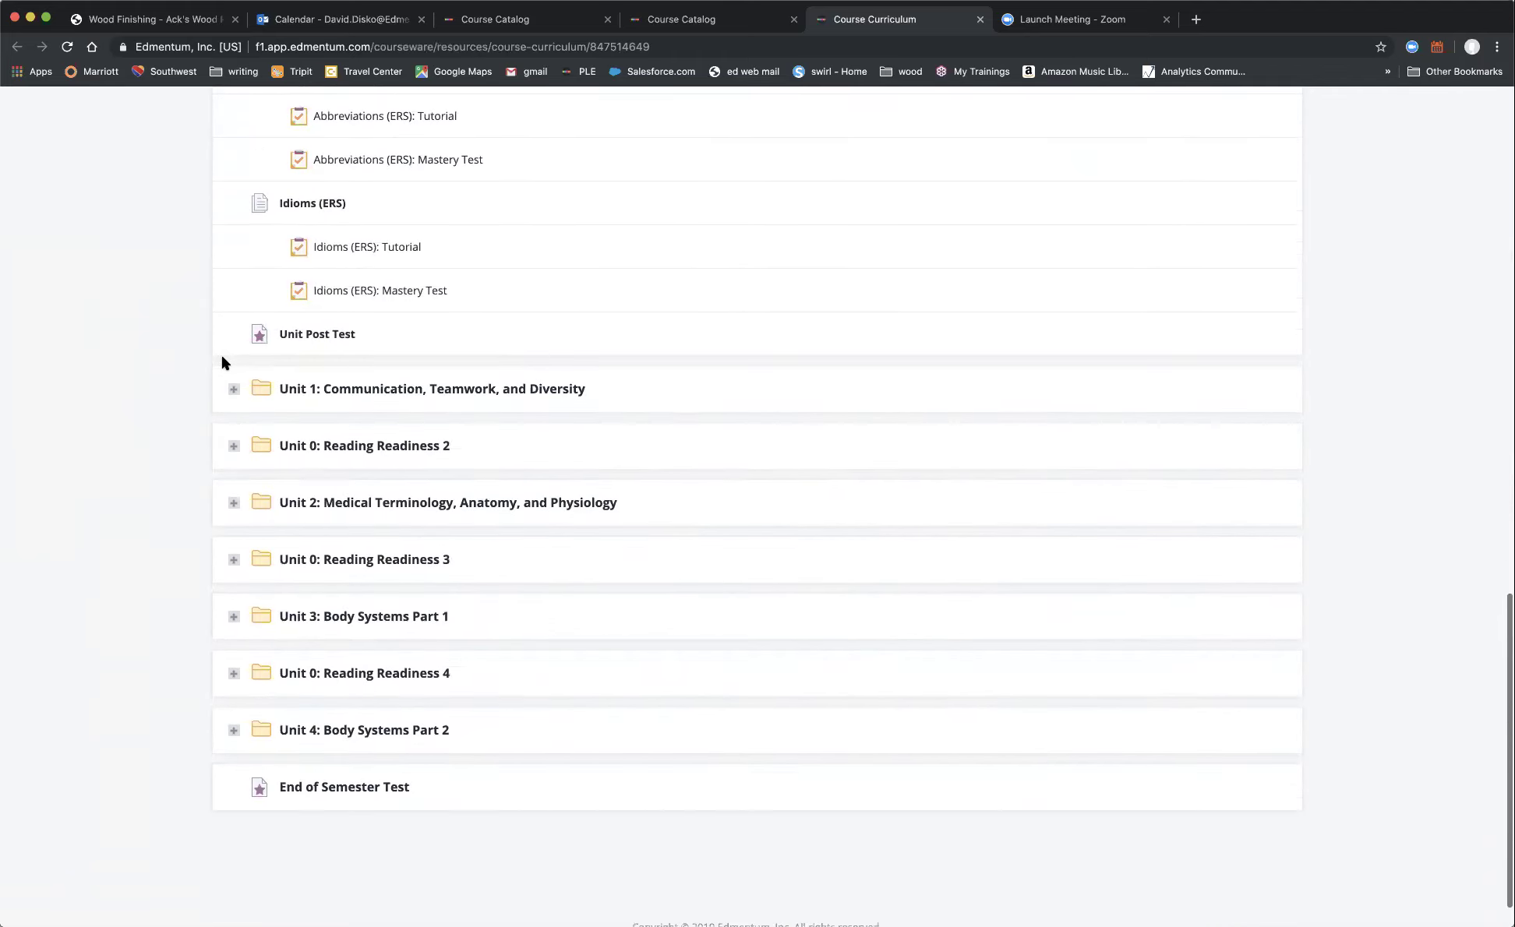
{"action": "scroll", "coordinate": [223, 362], "scroll_direction": "down", "scroll_amount": 1}
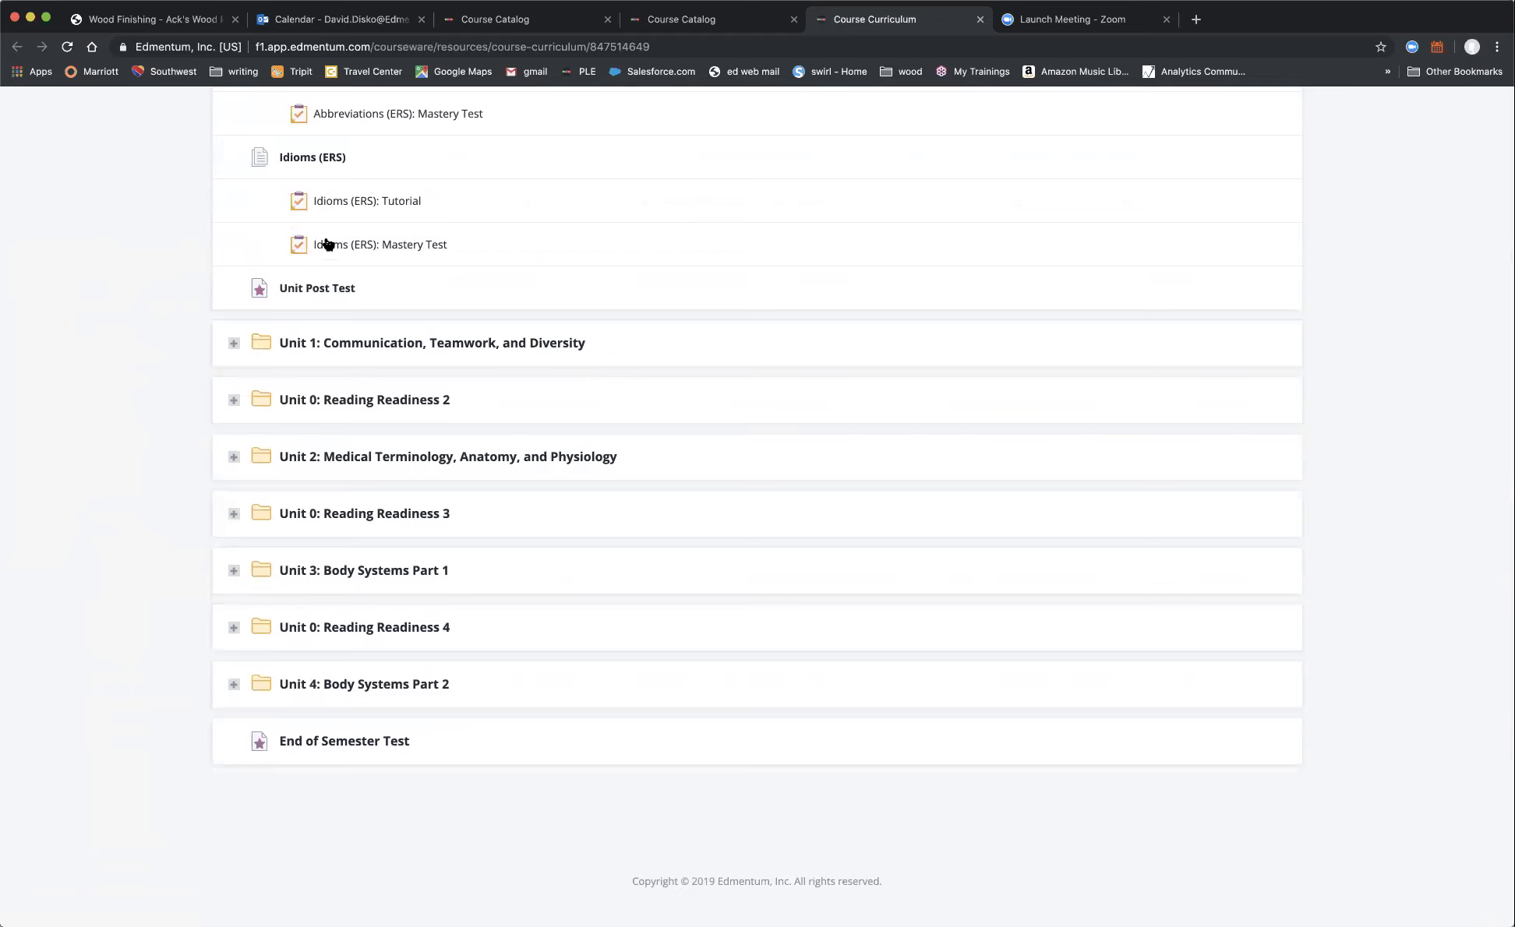
Expand Unit 1: Communication, Teamwork, and Diversity and compare its activities with the Reading Readiness 1 lessons preceding it.
{"action": "left_click", "coordinate": [233, 344]}
{"action": "scroll", "coordinate": [233, 327], "scroll_direction": "down", "scroll_amount": 1}
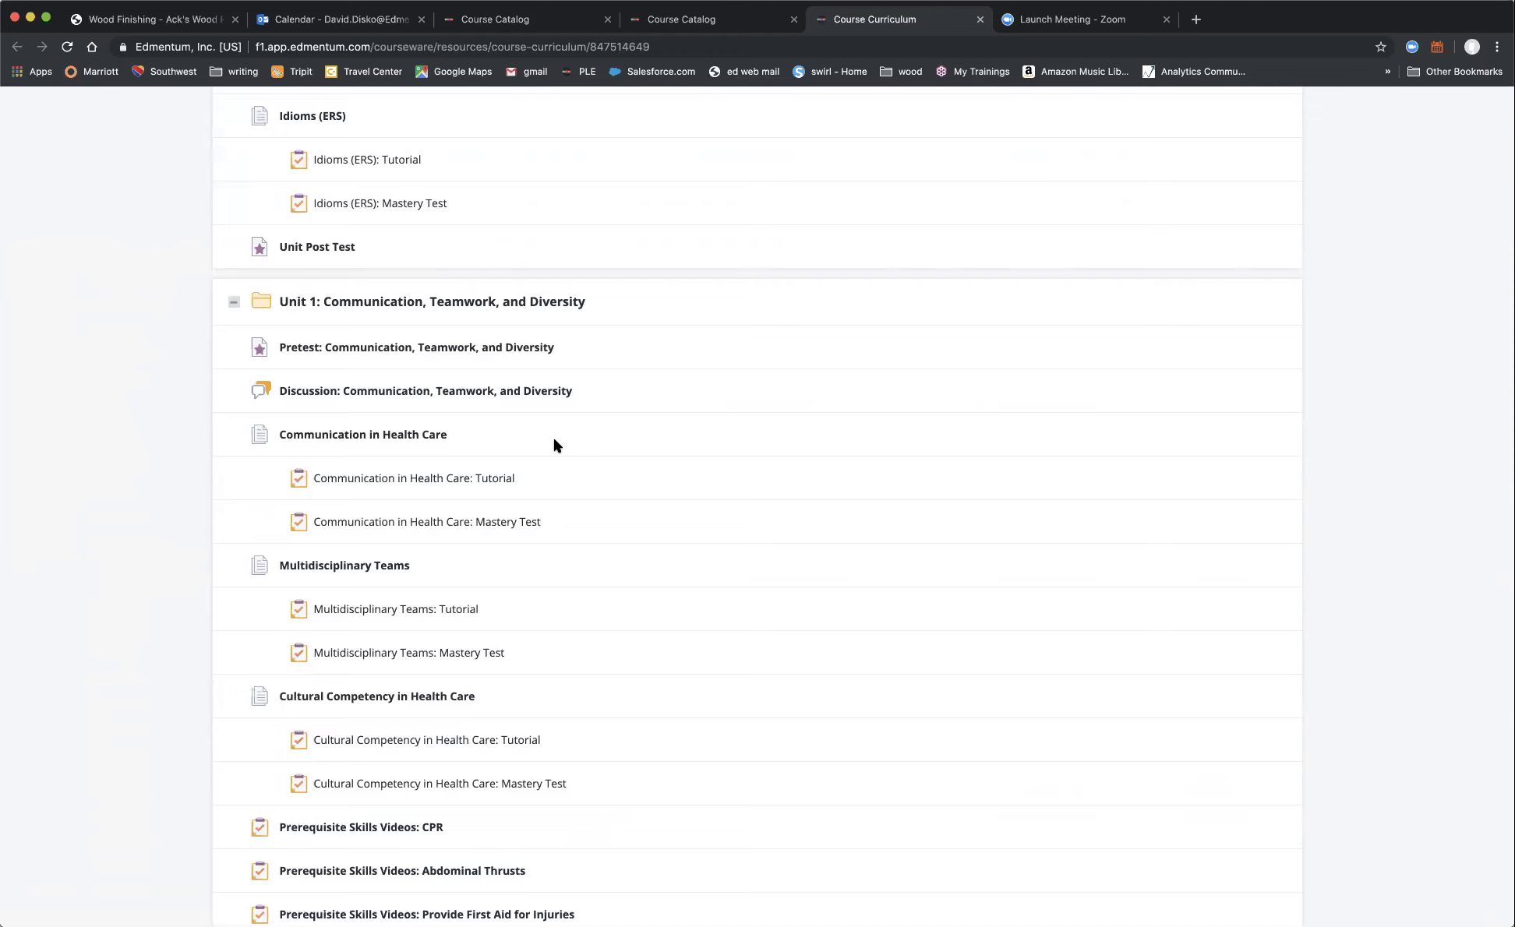
{"action": "scroll", "coordinate": [555, 446], "scroll_direction": "up", "scroll_amount": 8}
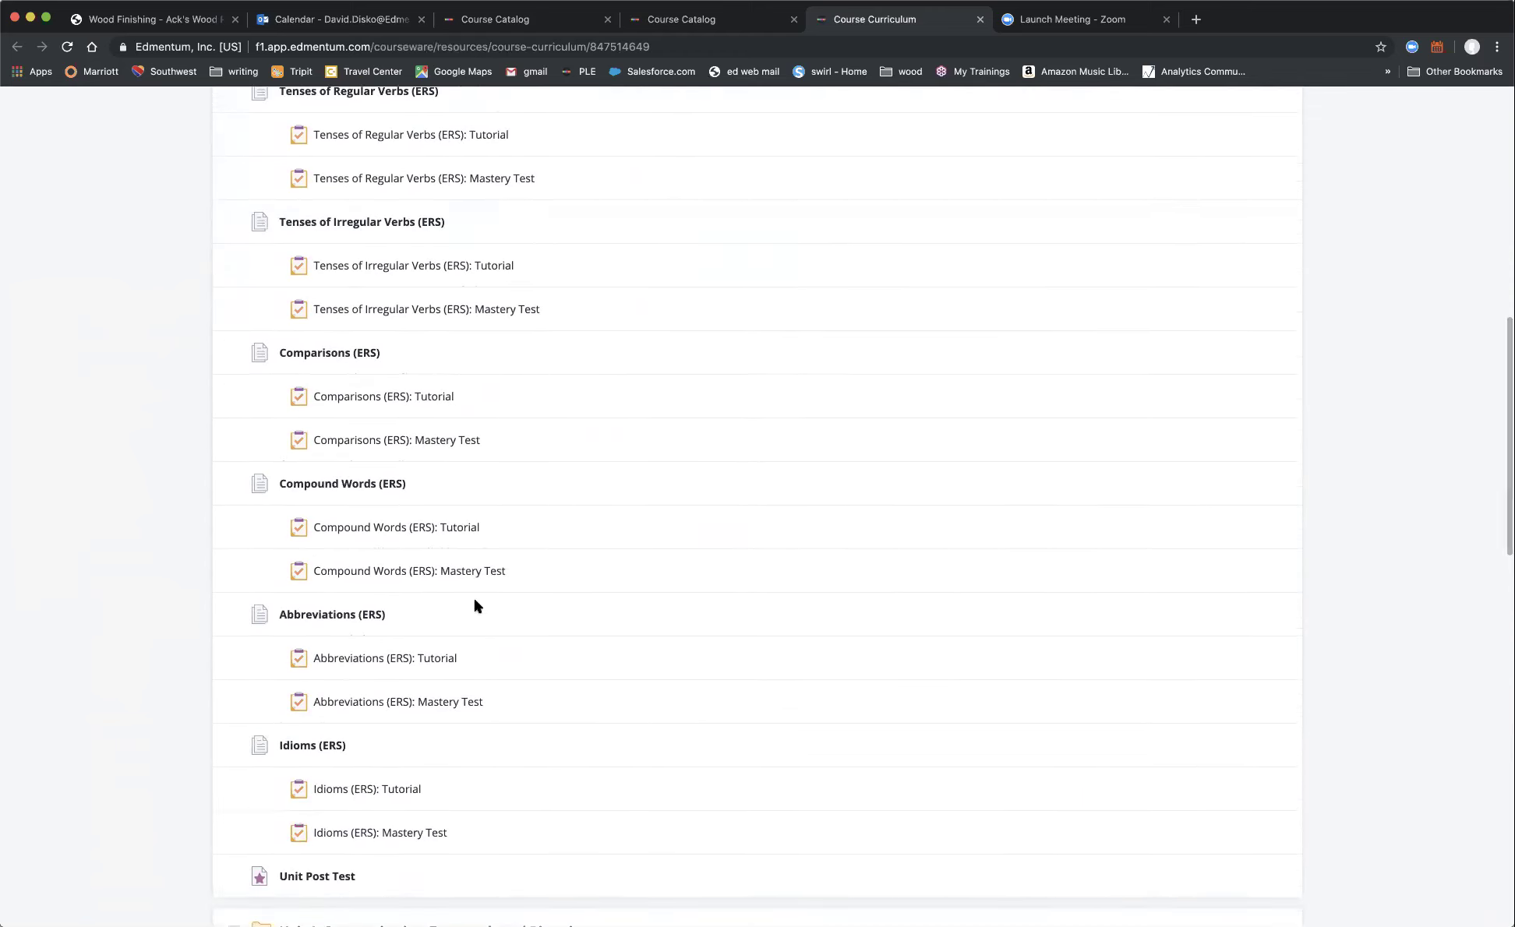
{"action": "scroll", "coordinate": [731, 504], "scroll_direction": "down", "scroll_amount": 2}
{"action": "scroll", "coordinate": [731, 504], "scroll_direction": "down", "scroll_amount": 3}
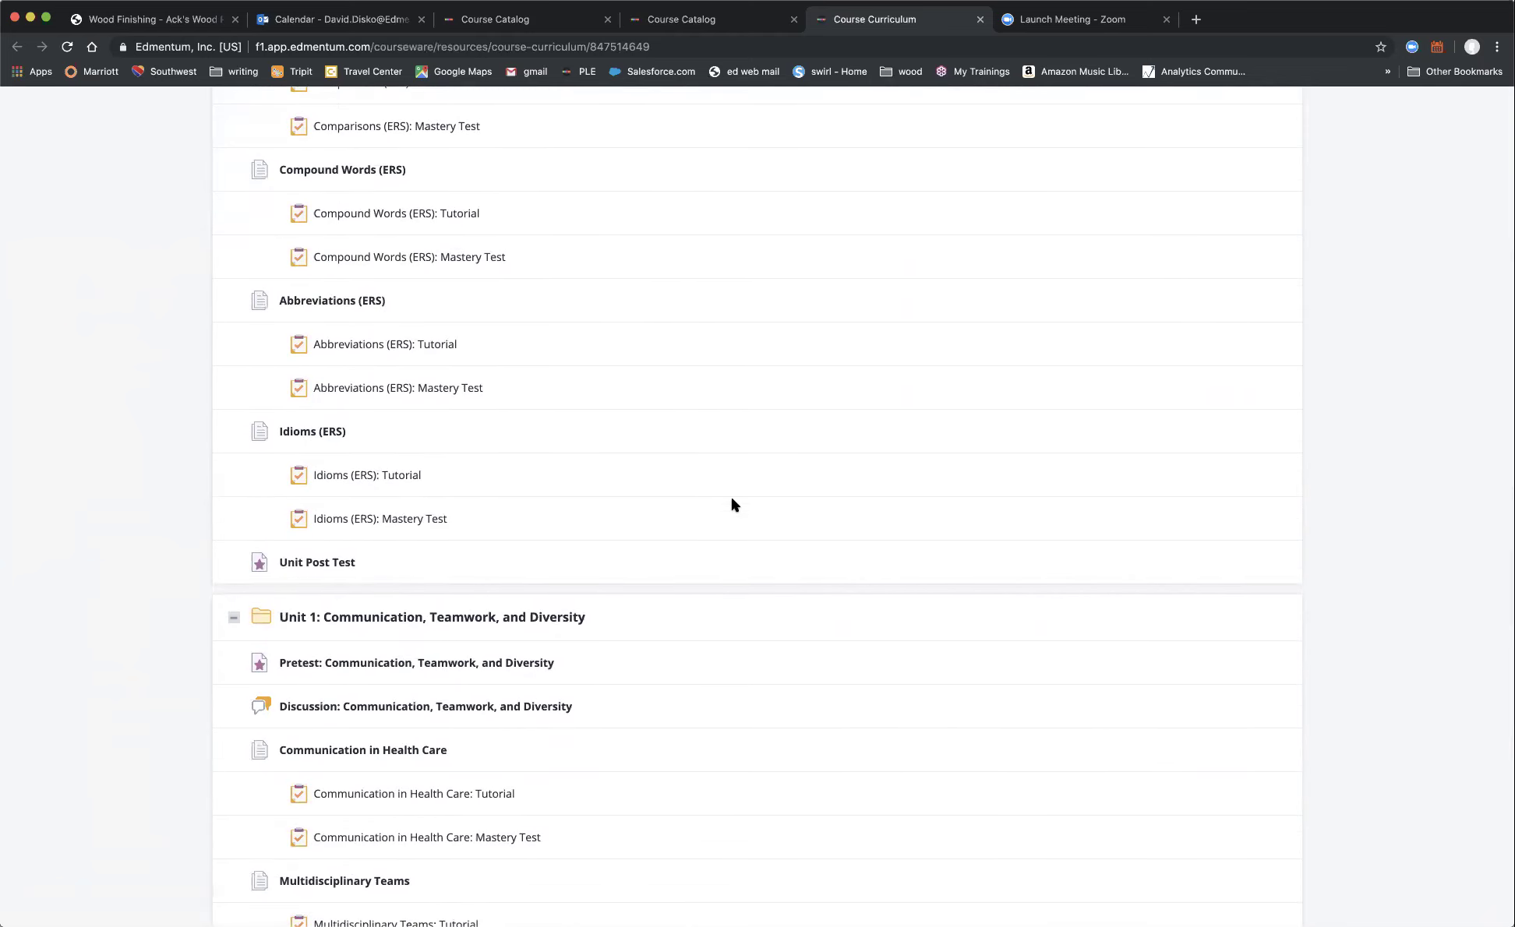
{"action": "scroll", "coordinate": [727, 584], "scroll_direction": "down", "scroll_amount": 3}
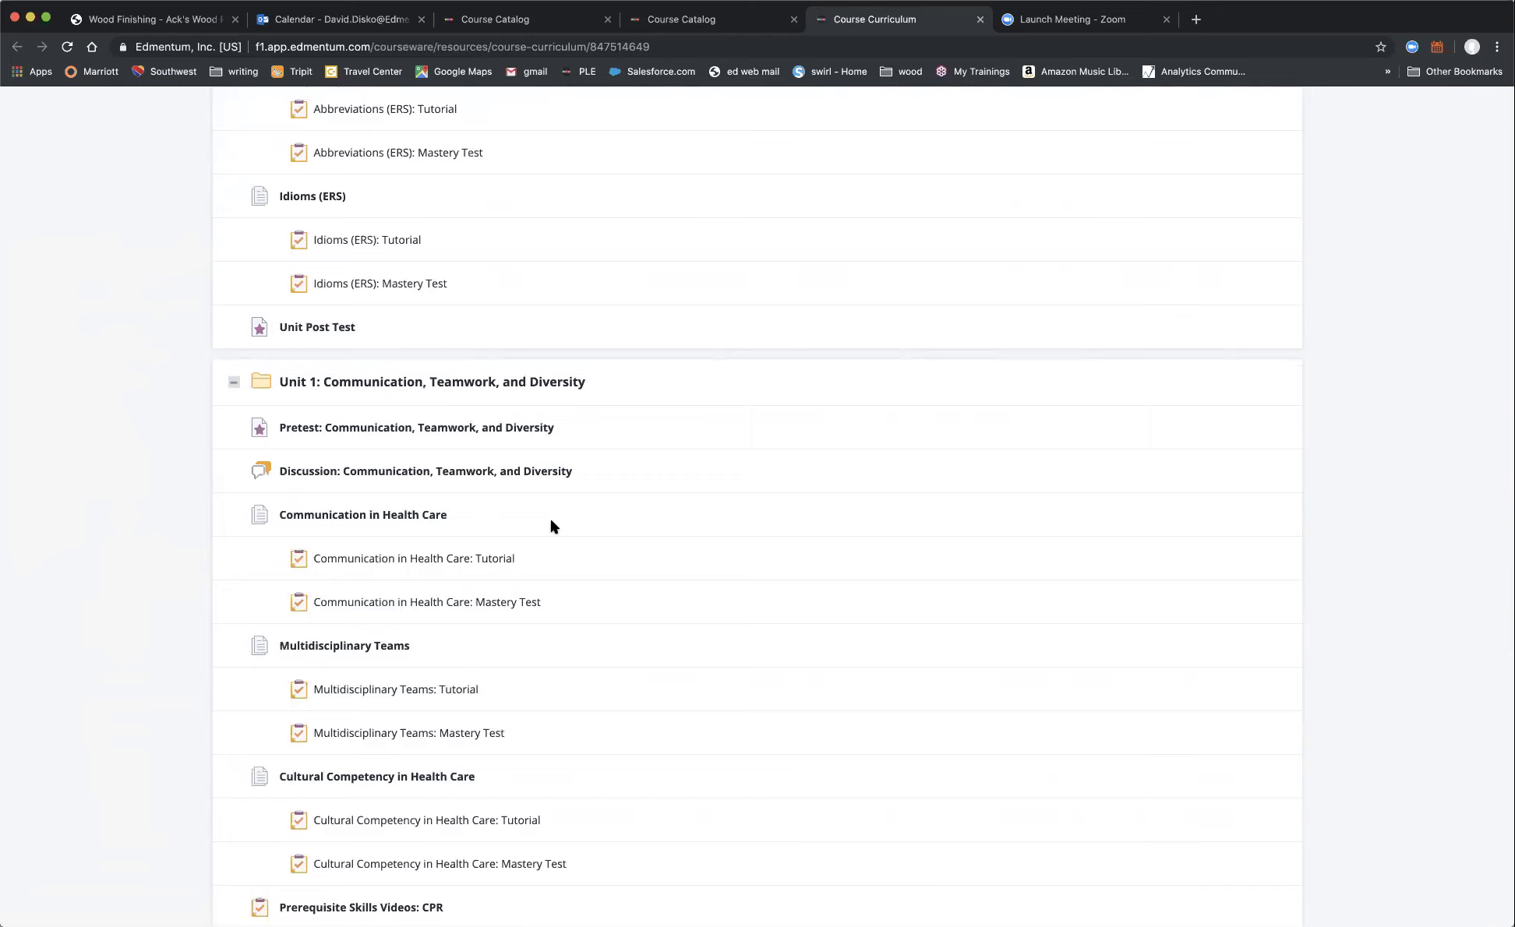
{"action": "scroll", "coordinate": [550, 527], "scroll_direction": "up", "scroll_amount": 13}
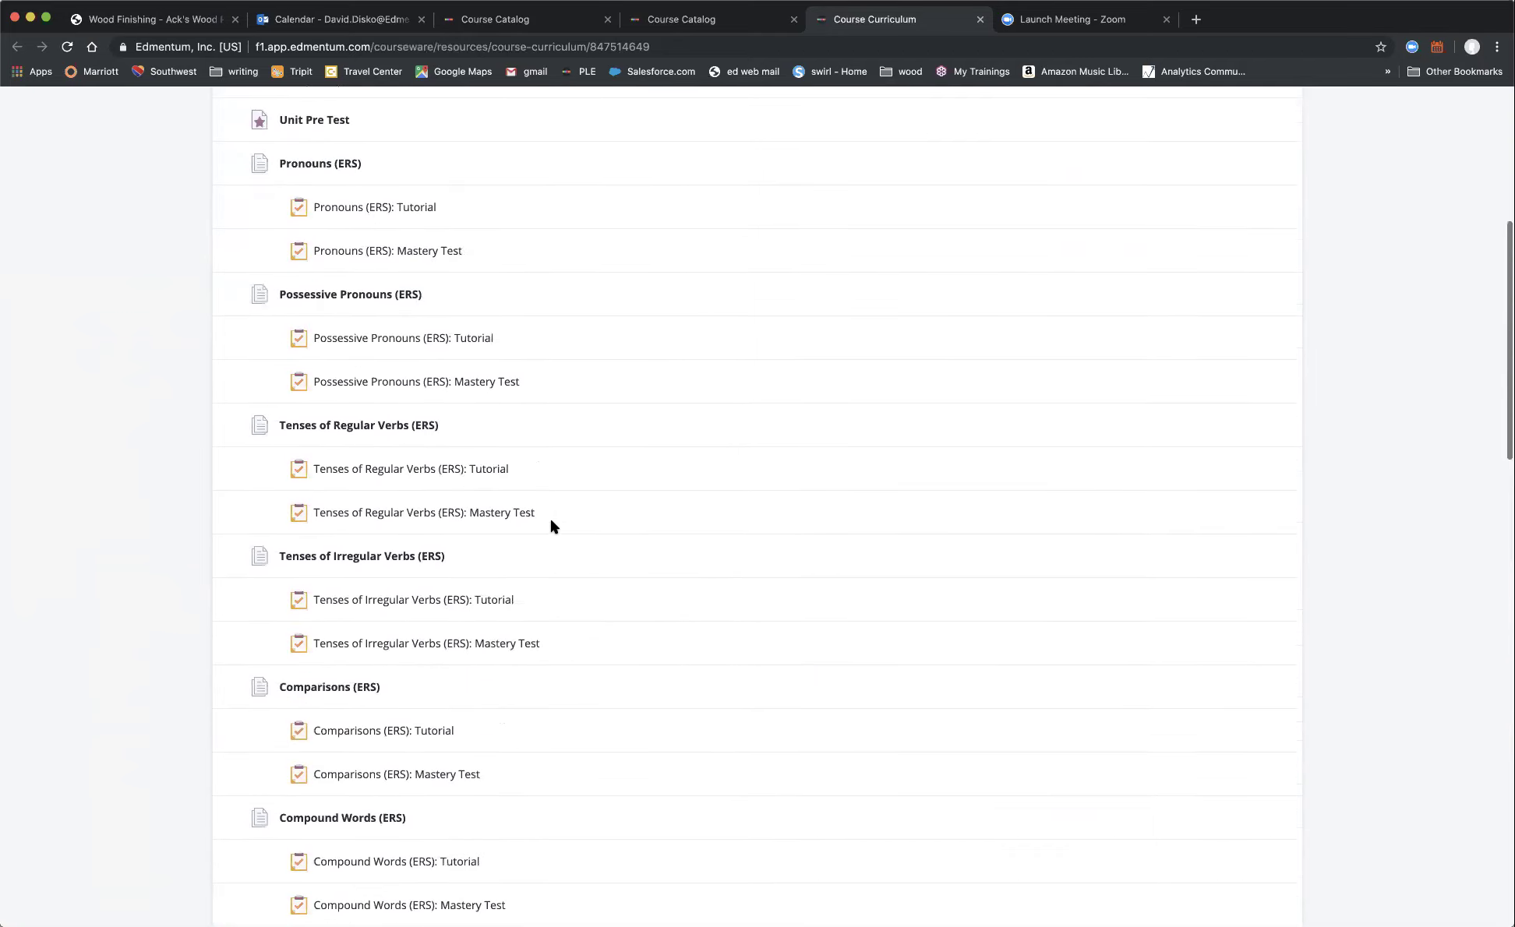
{"action": "scroll", "coordinate": [551, 526], "scroll_direction": "up", "scroll_amount": 1}
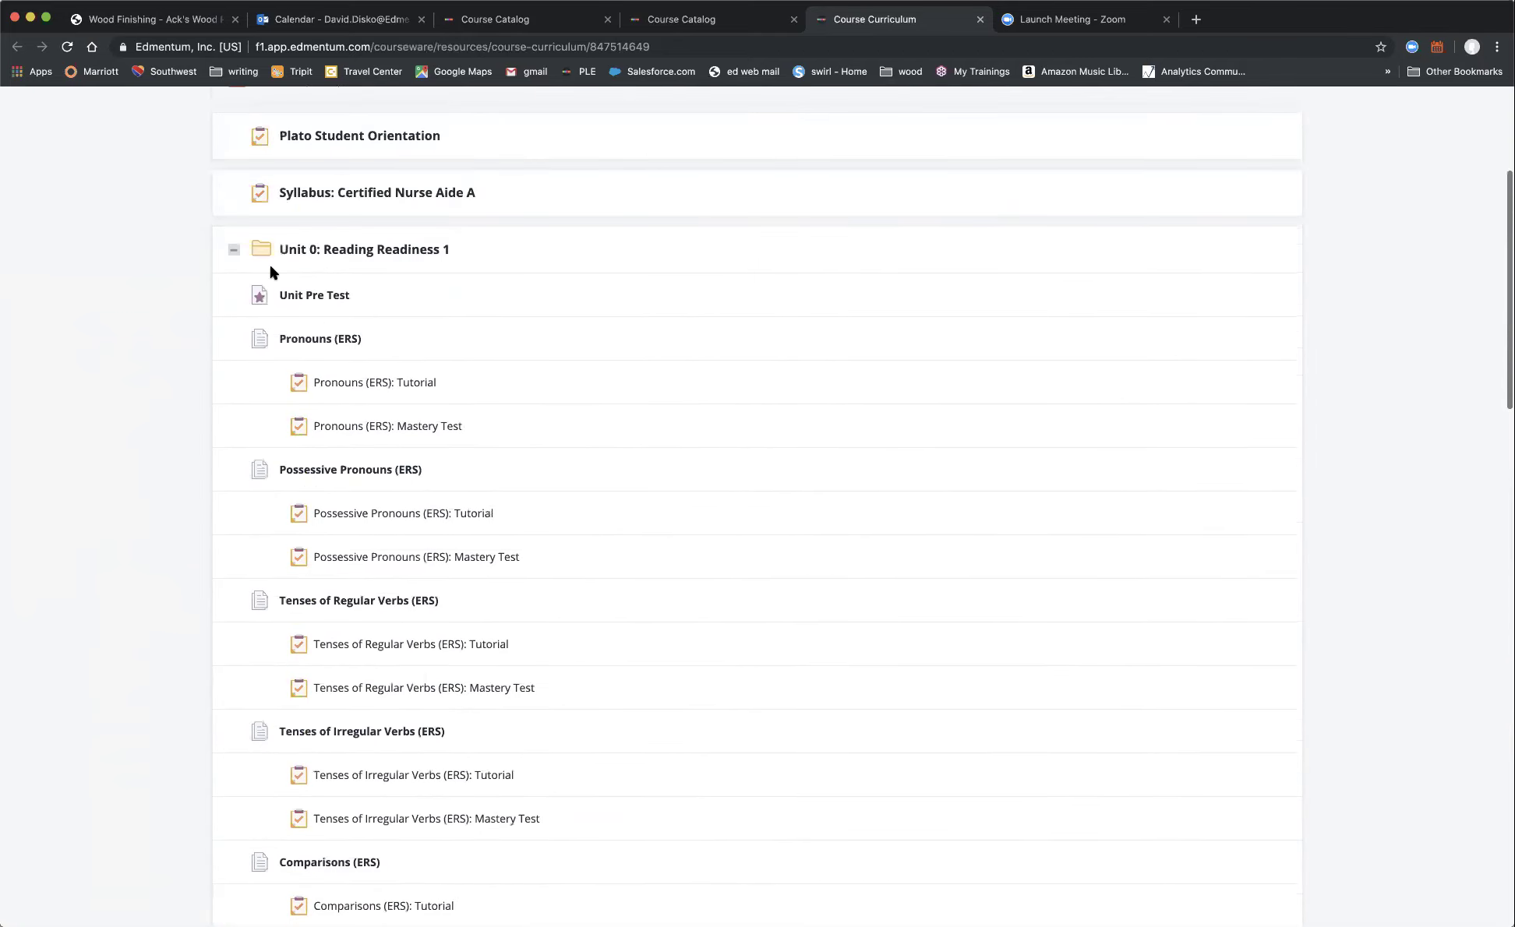
Collapse Reading Readiness 1 and Unit 1 and examine the order of units in the Semester A L3 curriculum.
{"action": "left_click", "coordinate": [232, 252]}
{"action": "left_click", "coordinate": [233, 308]}
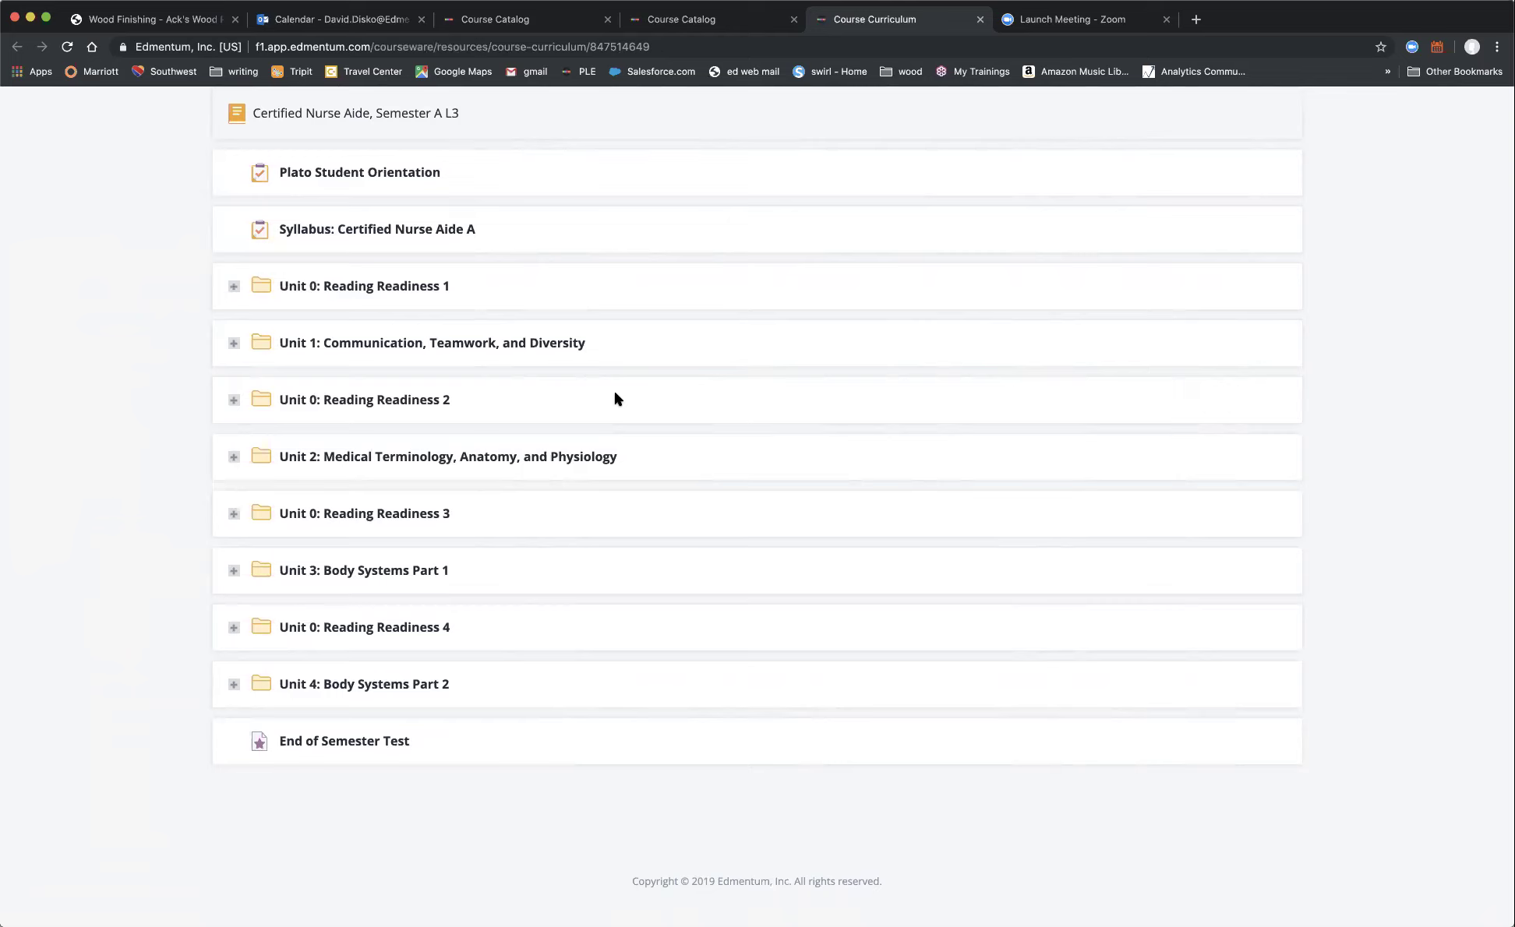
{"action": "scroll", "coordinate": [615, 399], "scroll_direction": "up", "scroll_amount": 3}
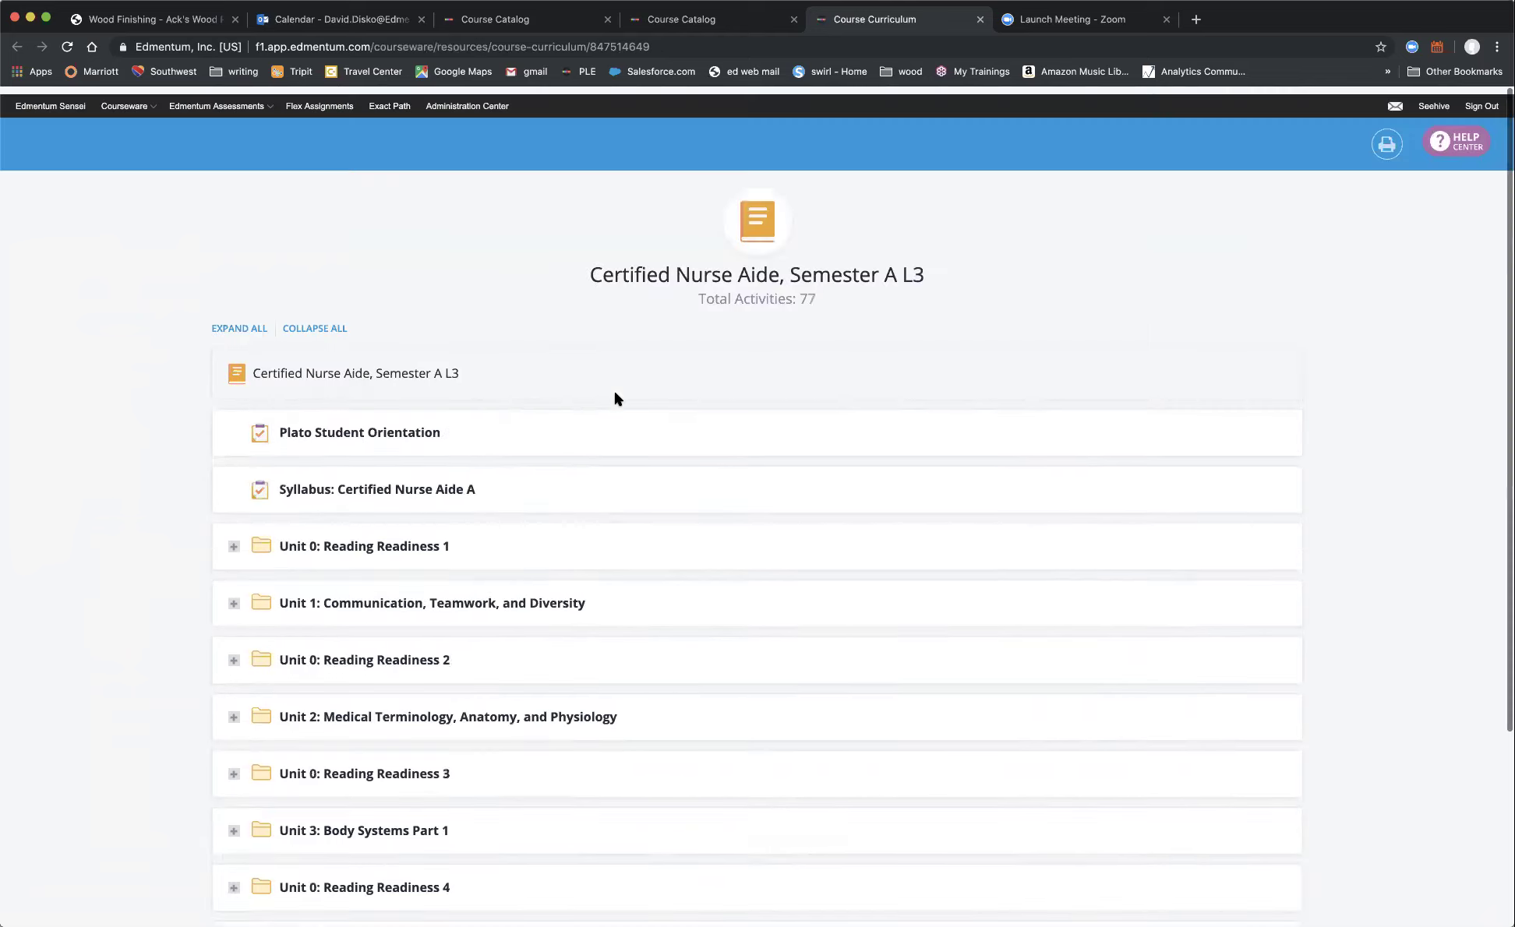
{"action": "mouse_move", "coordinate": [247, 106]}
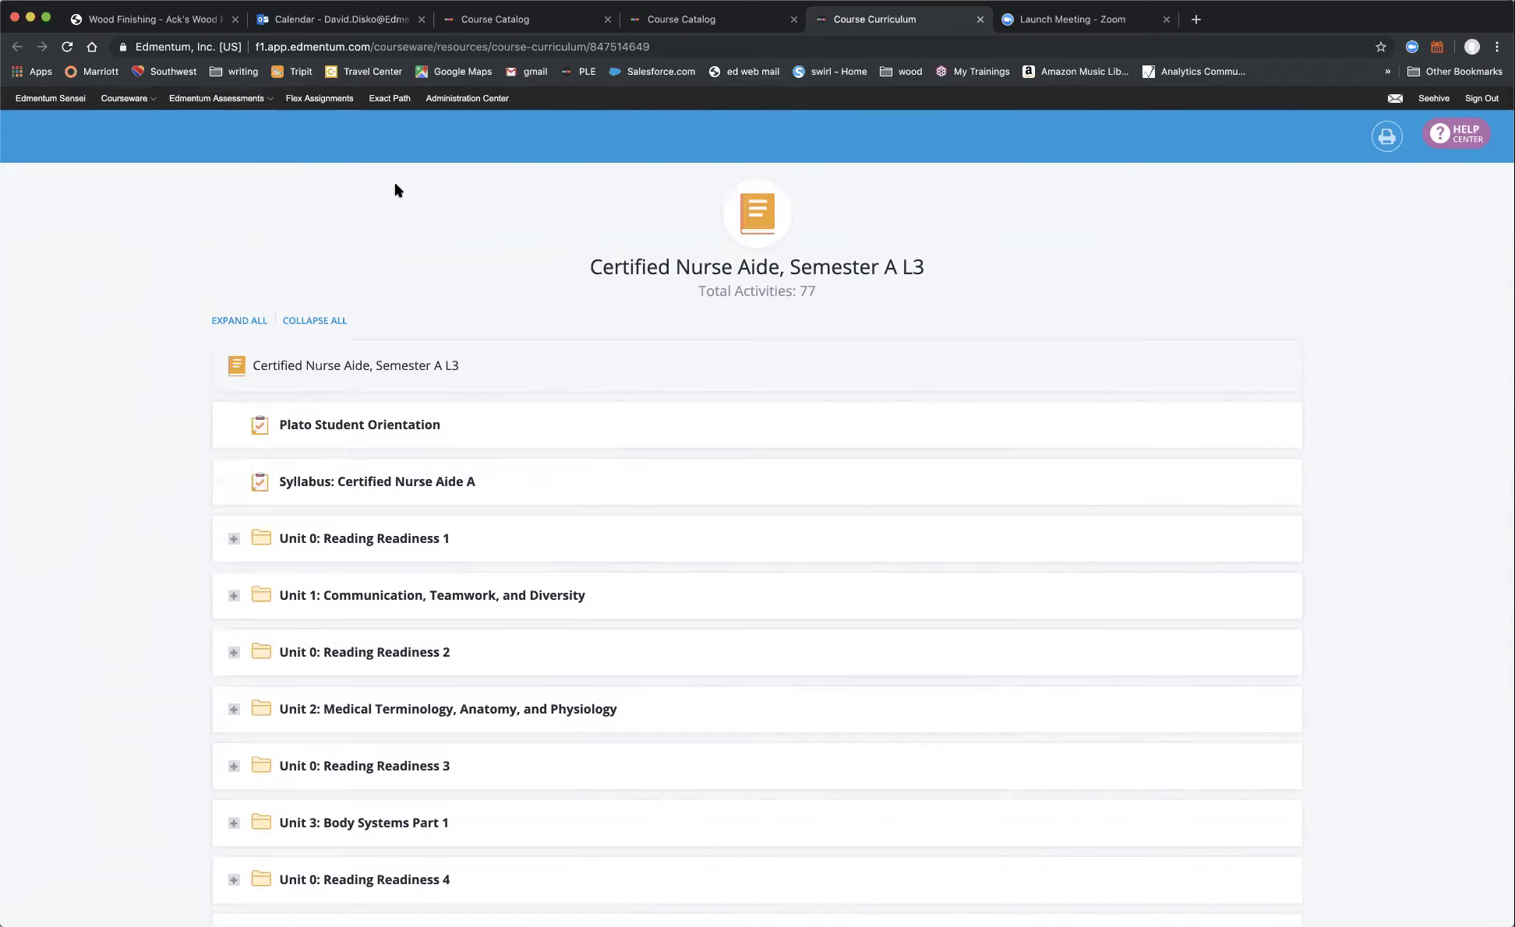
{"action": "scroll", "coordinate": [399, 199], "scroll_direction": "down", "scroll_amount": 3}
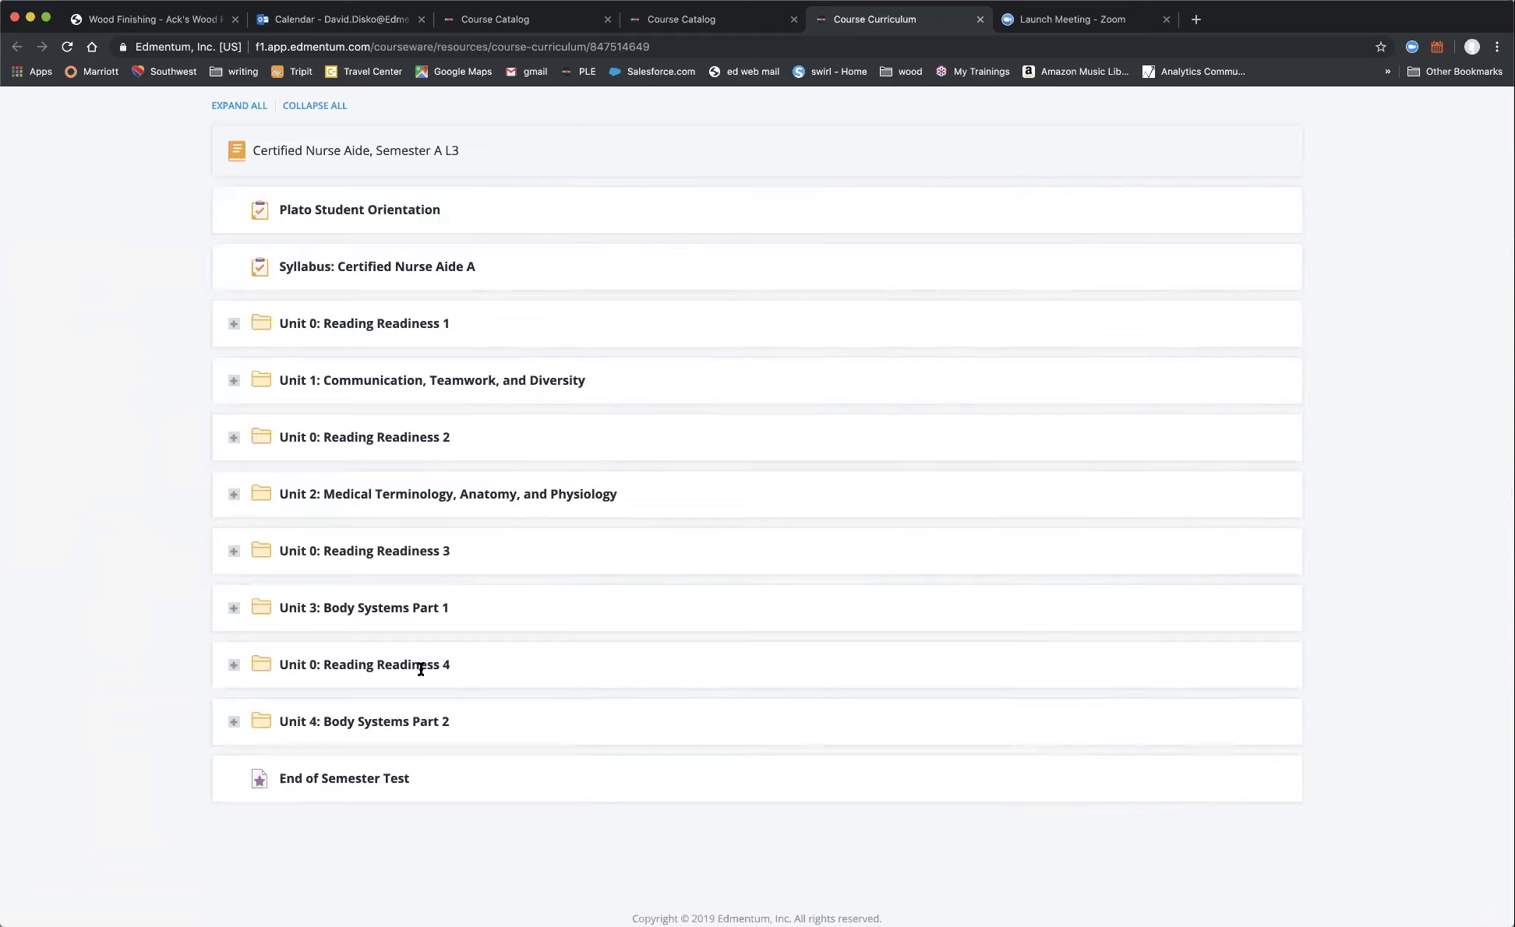
{"action": "scroll", "coordinate": [420, 670], "scroll_direction": "up", "scroll_amount": 3}
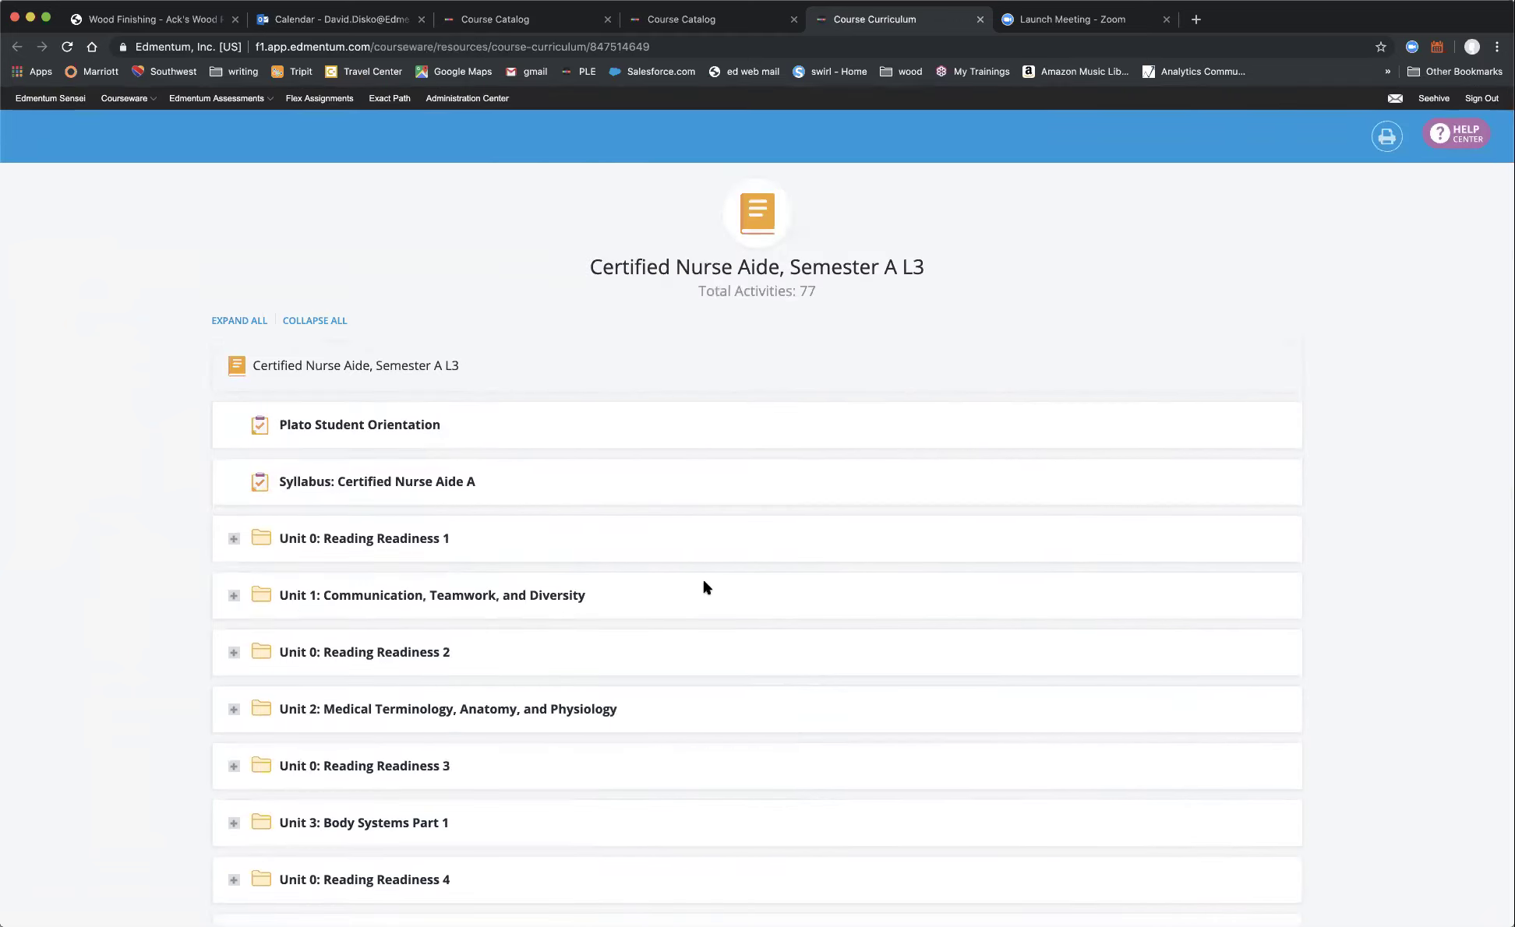
Close the L3 curriculum and open the curriculum of Certified Nurse Aide, Semester A L4 from the catalog.
{"action": "left_click", "coordinate": [979, 19]}
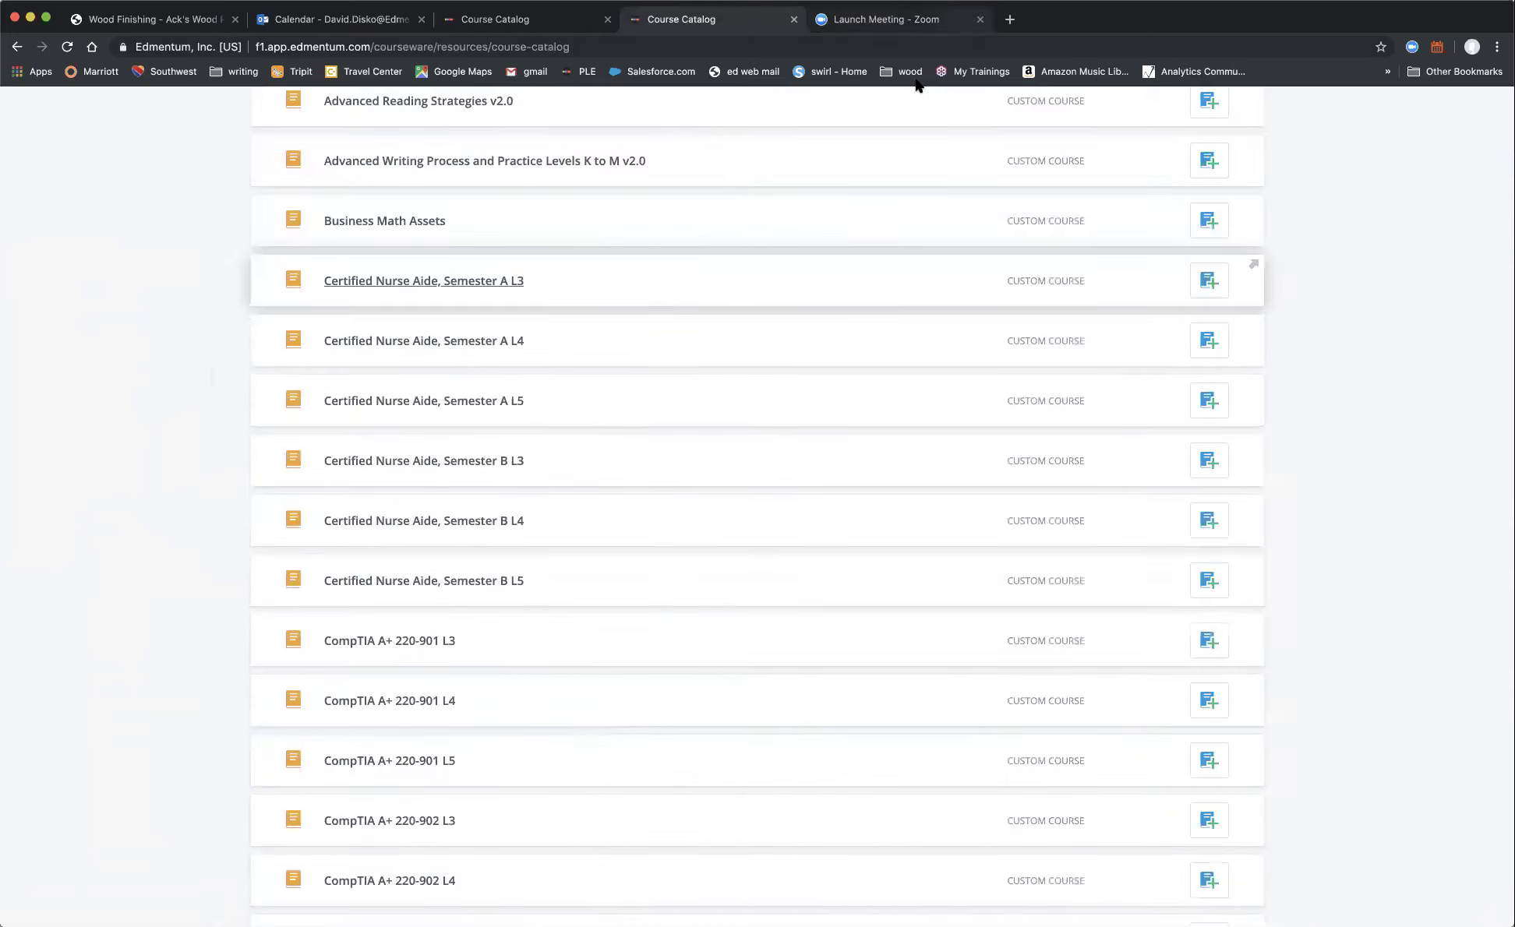
{"action": "left_click", "coordinate": [474, 346]}
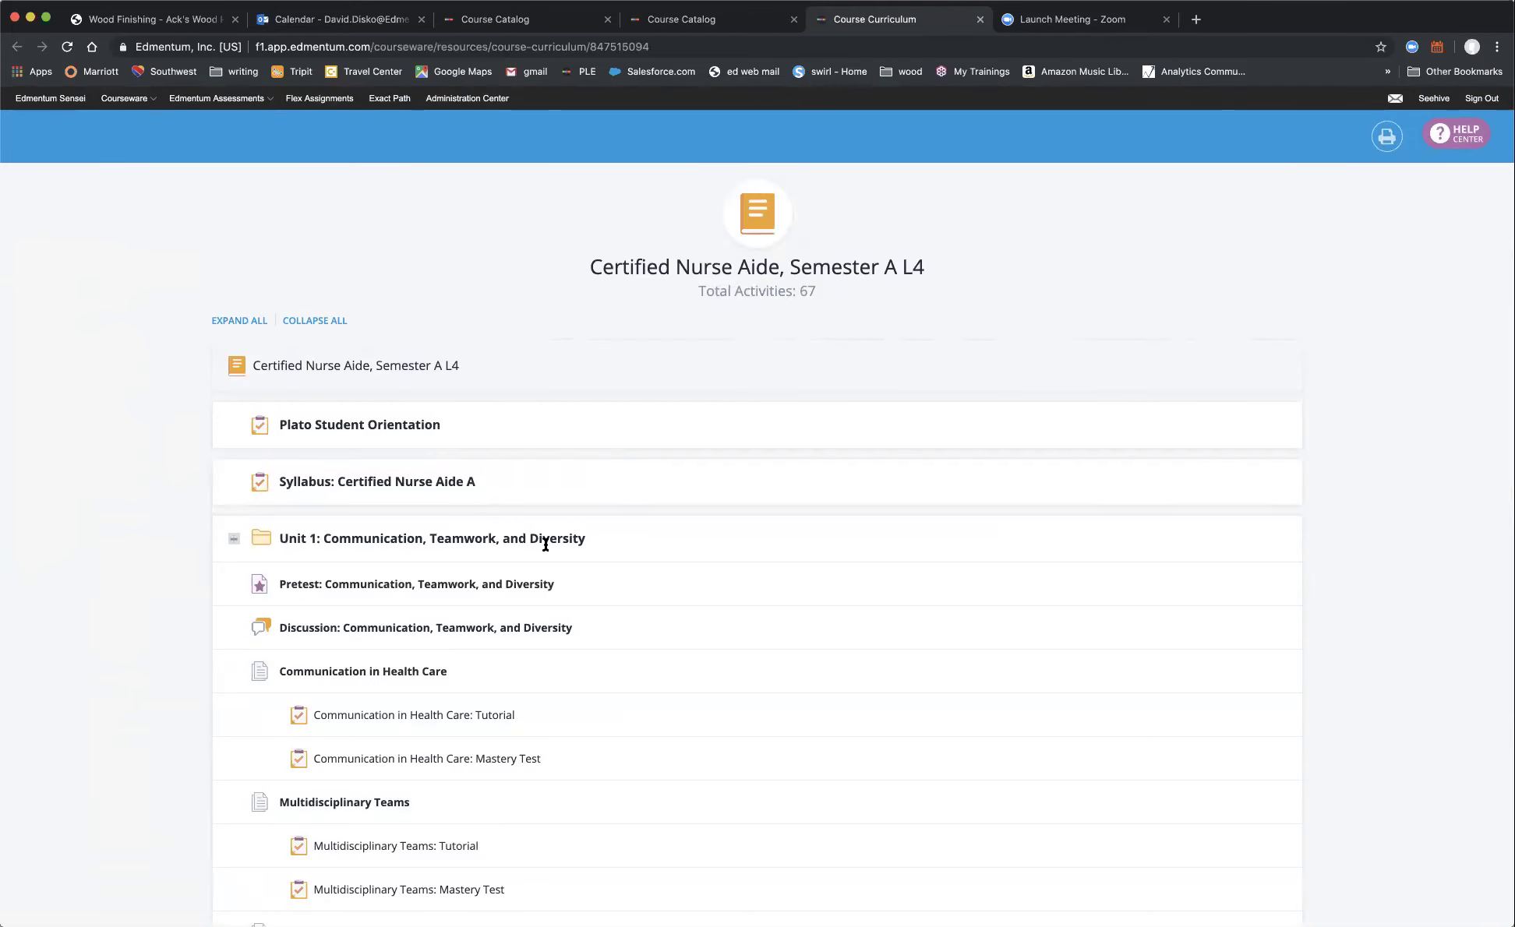
{"action": "scroll", "coordinate": [545, 543], "scroll_direction": "down", "scroll_amount": 3}
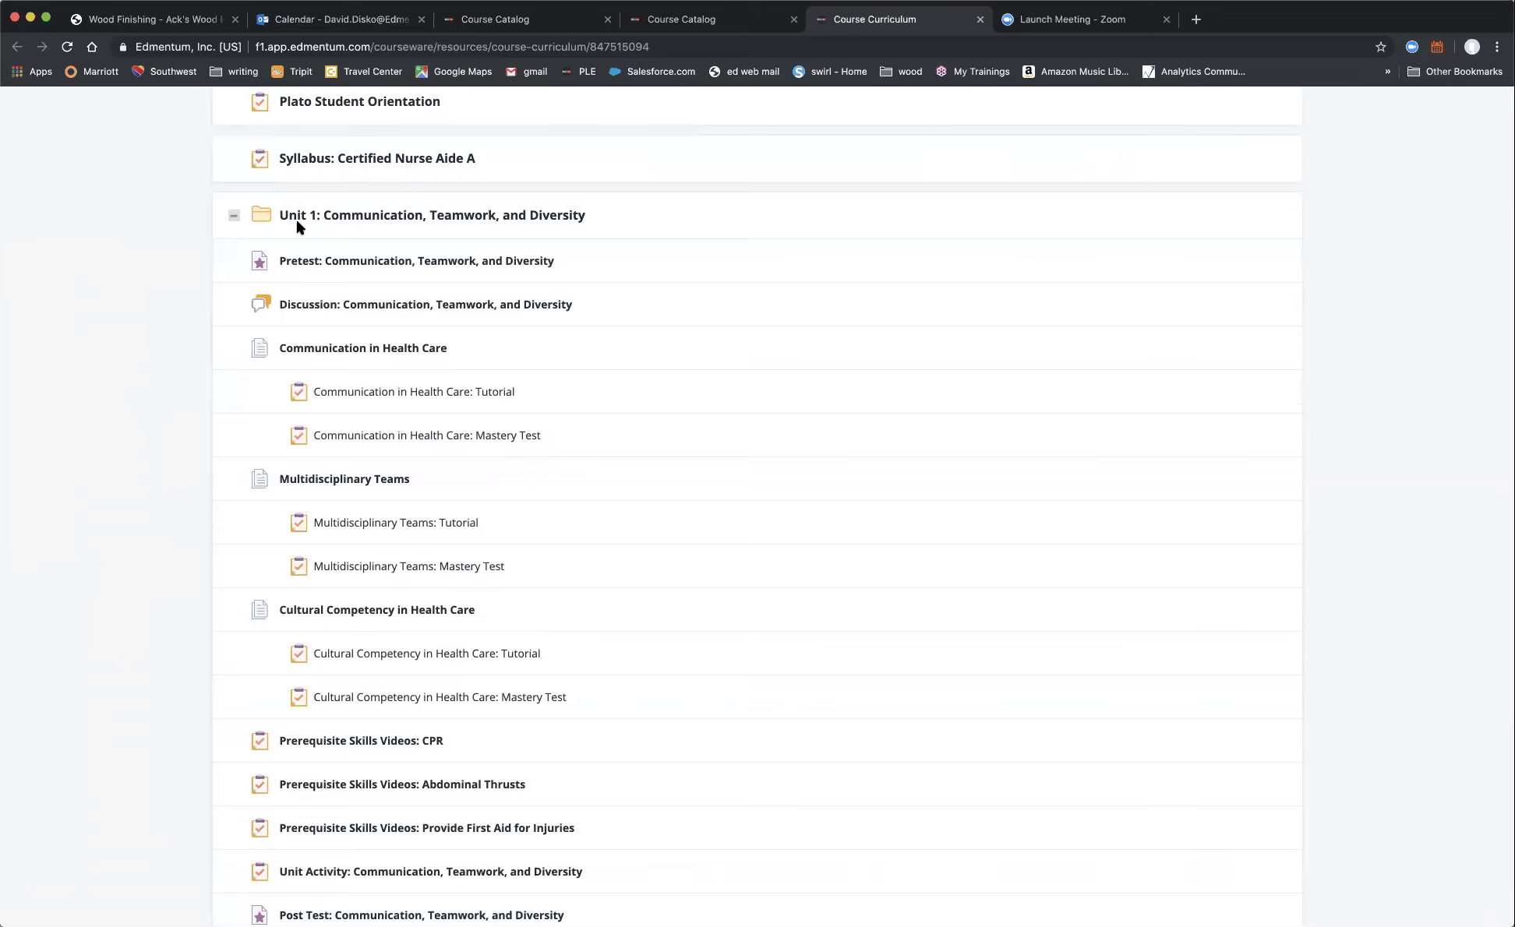
Collapse all units of the Semester A L4 curriculum and examine its unit list and the Reading Readiness units it includes.
{"action": "left_click", "coordinate": [232, 217]}
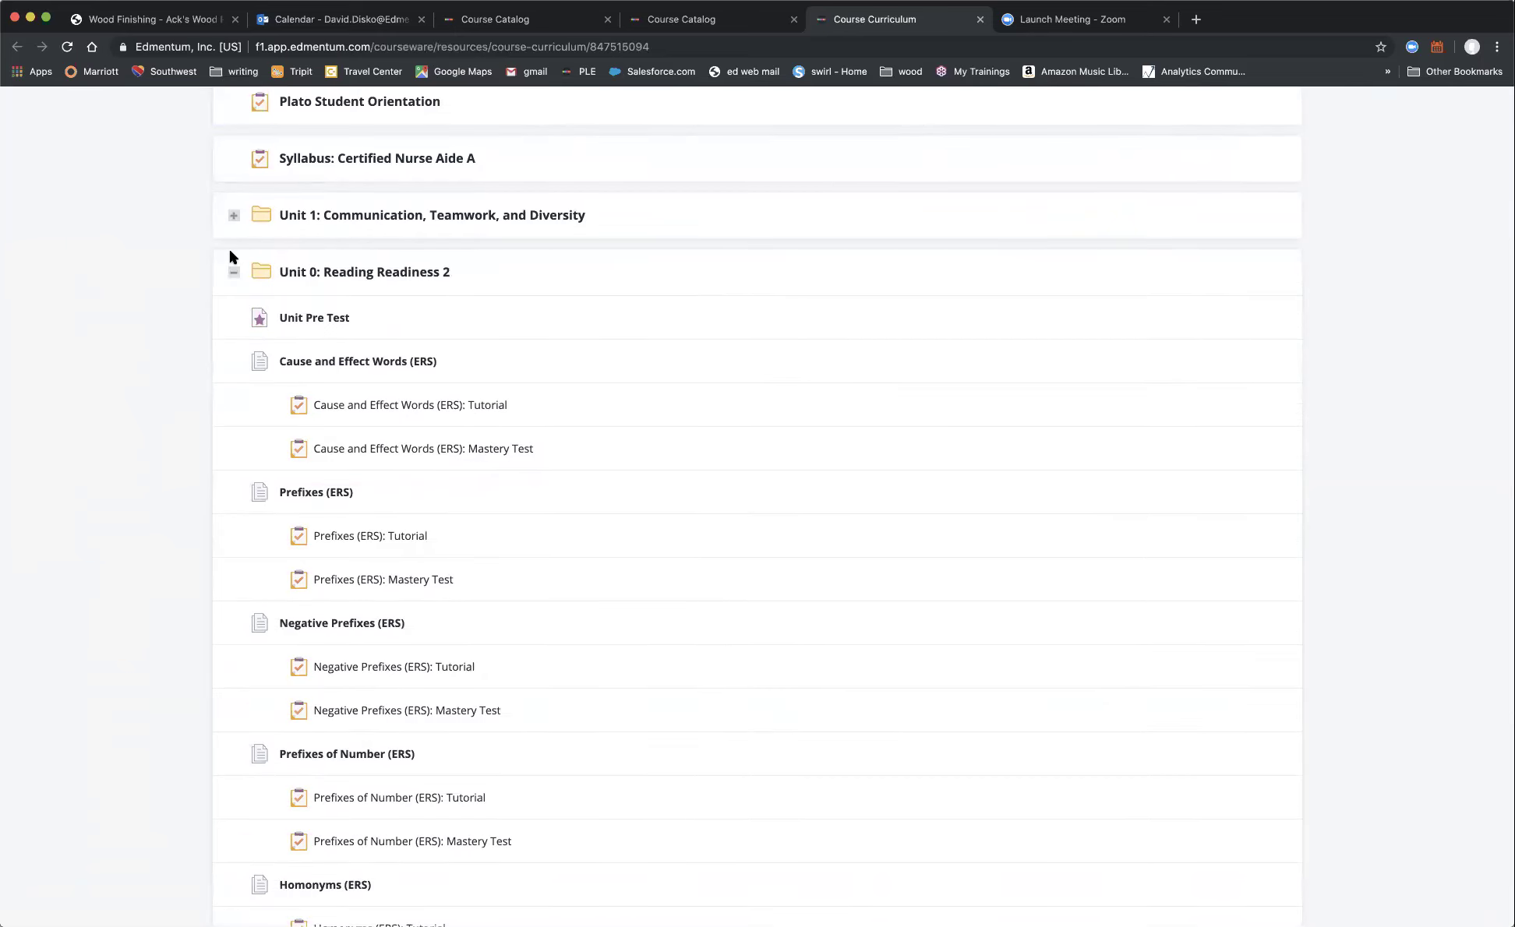
{"action": "left_click", "coordinate": [231, 273]}
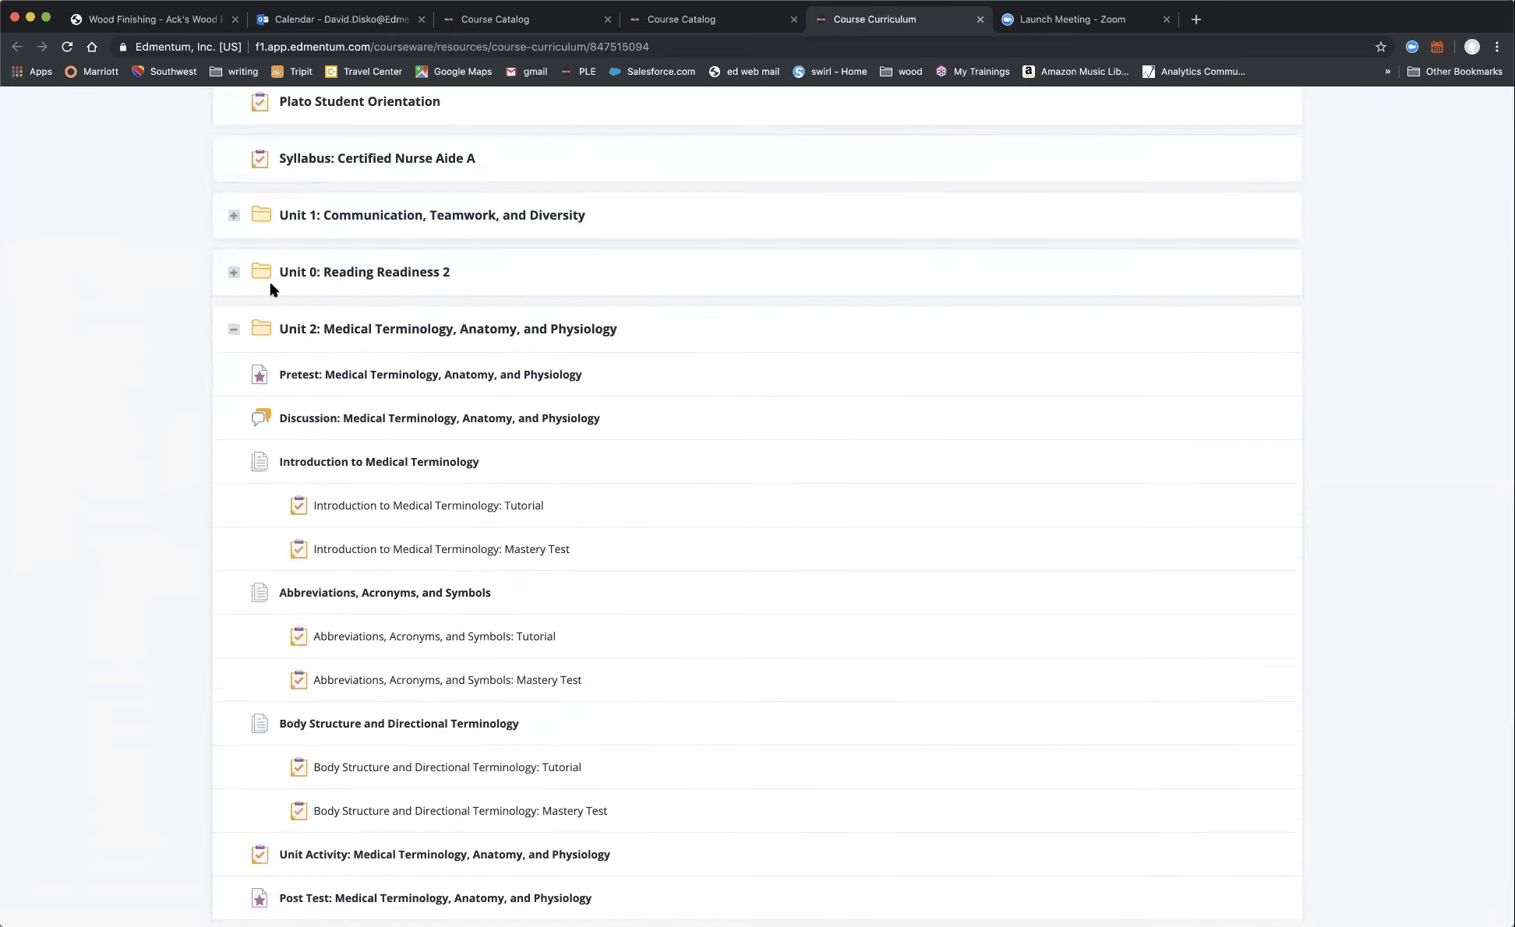
{"action": "left_click", "coordinate": [233, 331]}
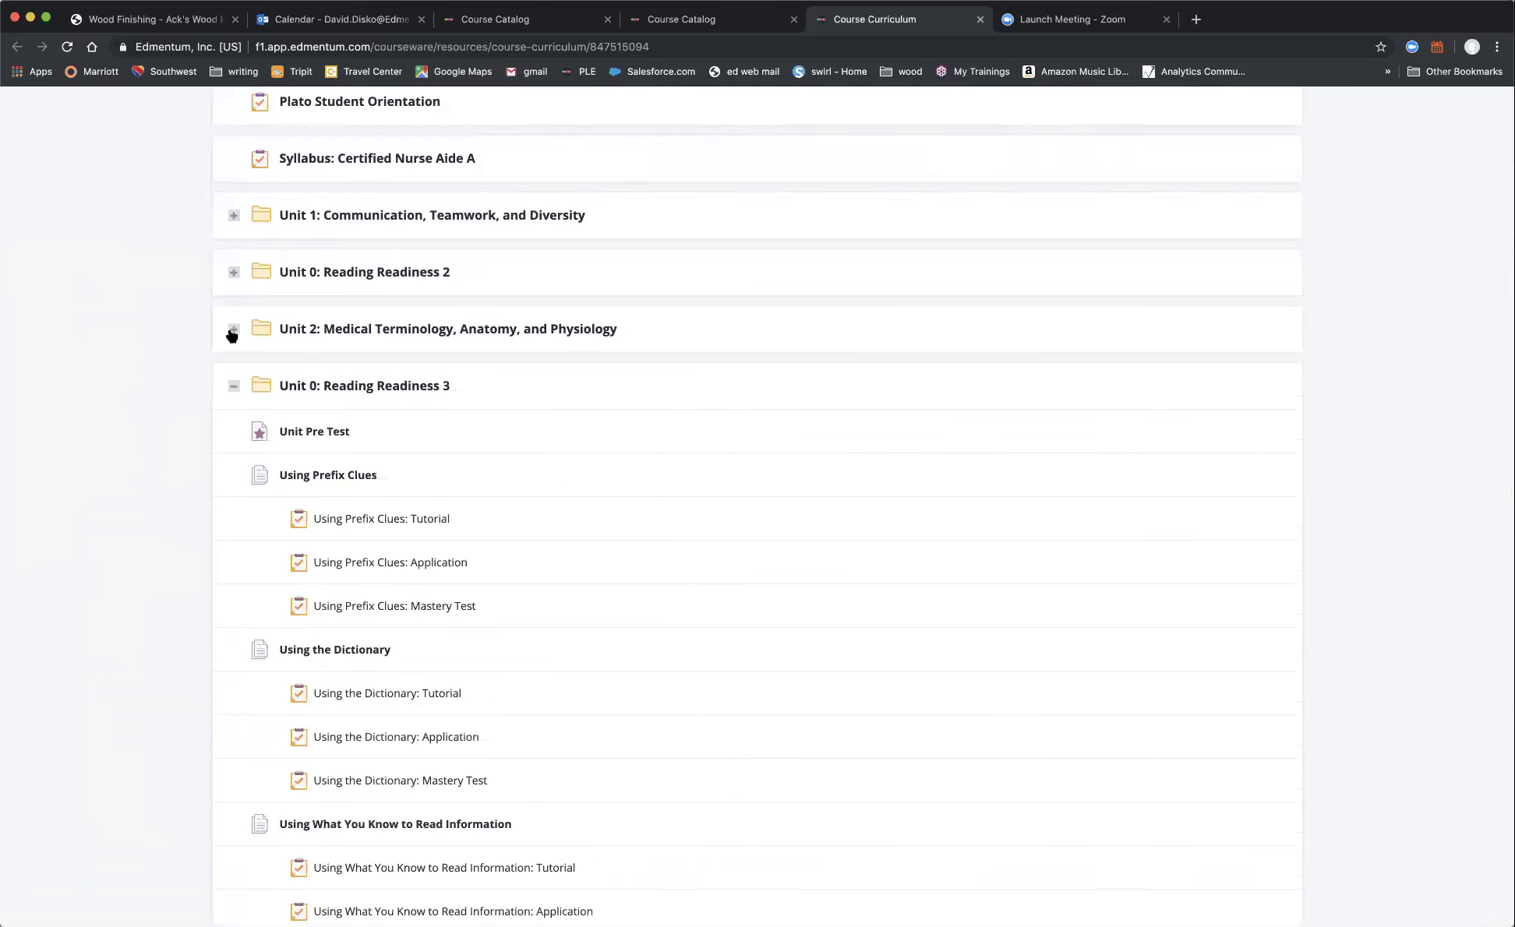
{"action": "left_click", "coordinate": [234, 386]}
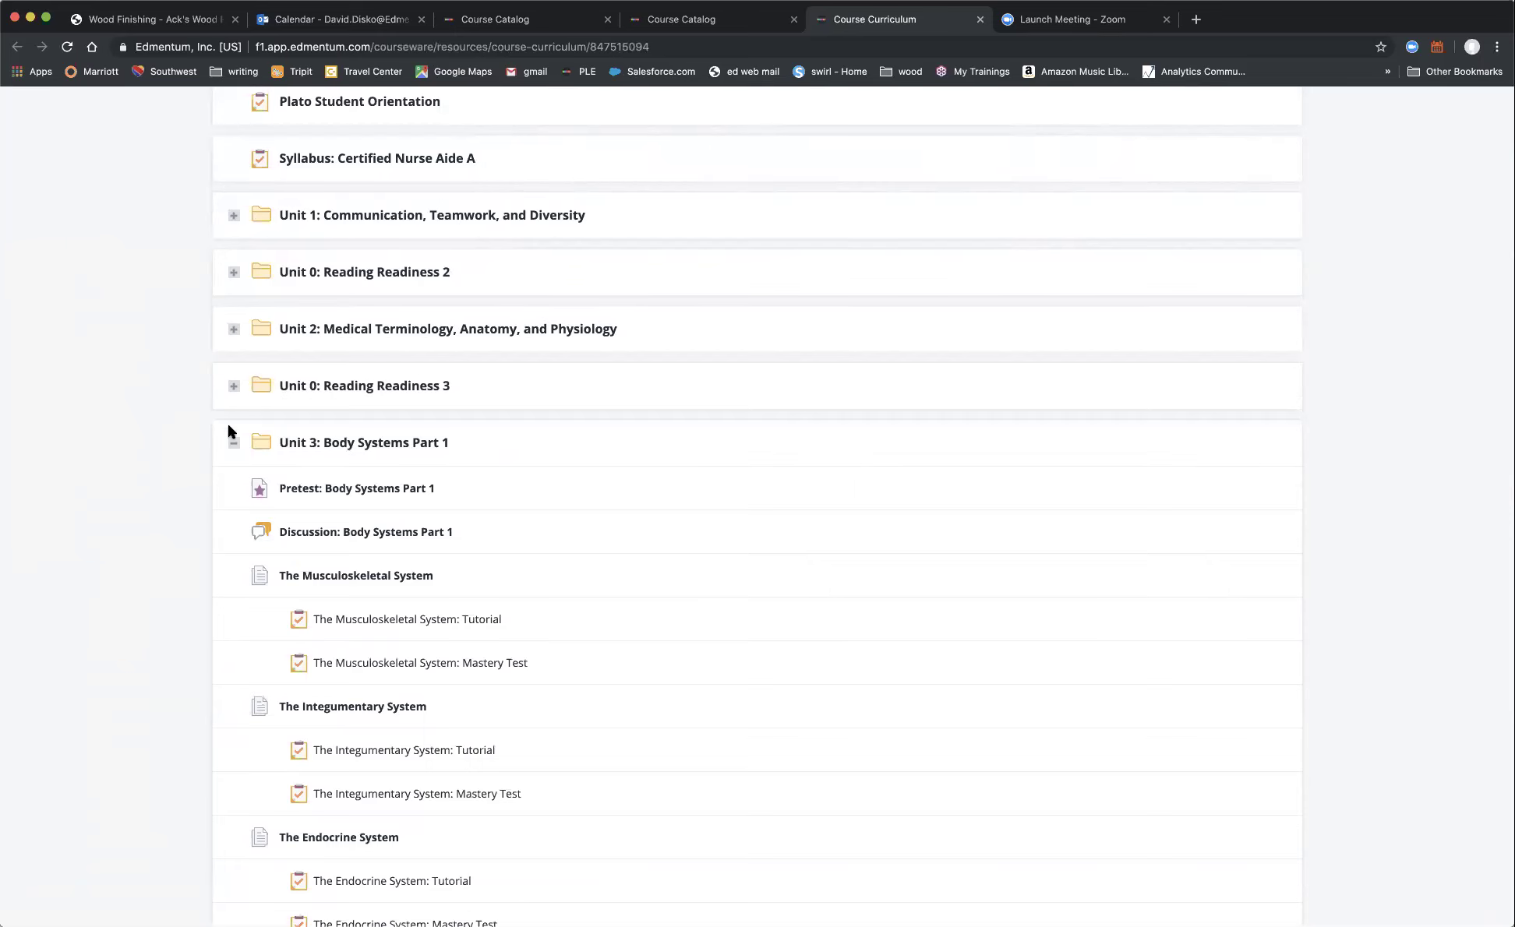
{"action": "left_click", "coordinate": [234, 444]}
{"action": "scroll", "coordinate": [233, 439], "scroll_direction": "up", "scroll_amount": 3}
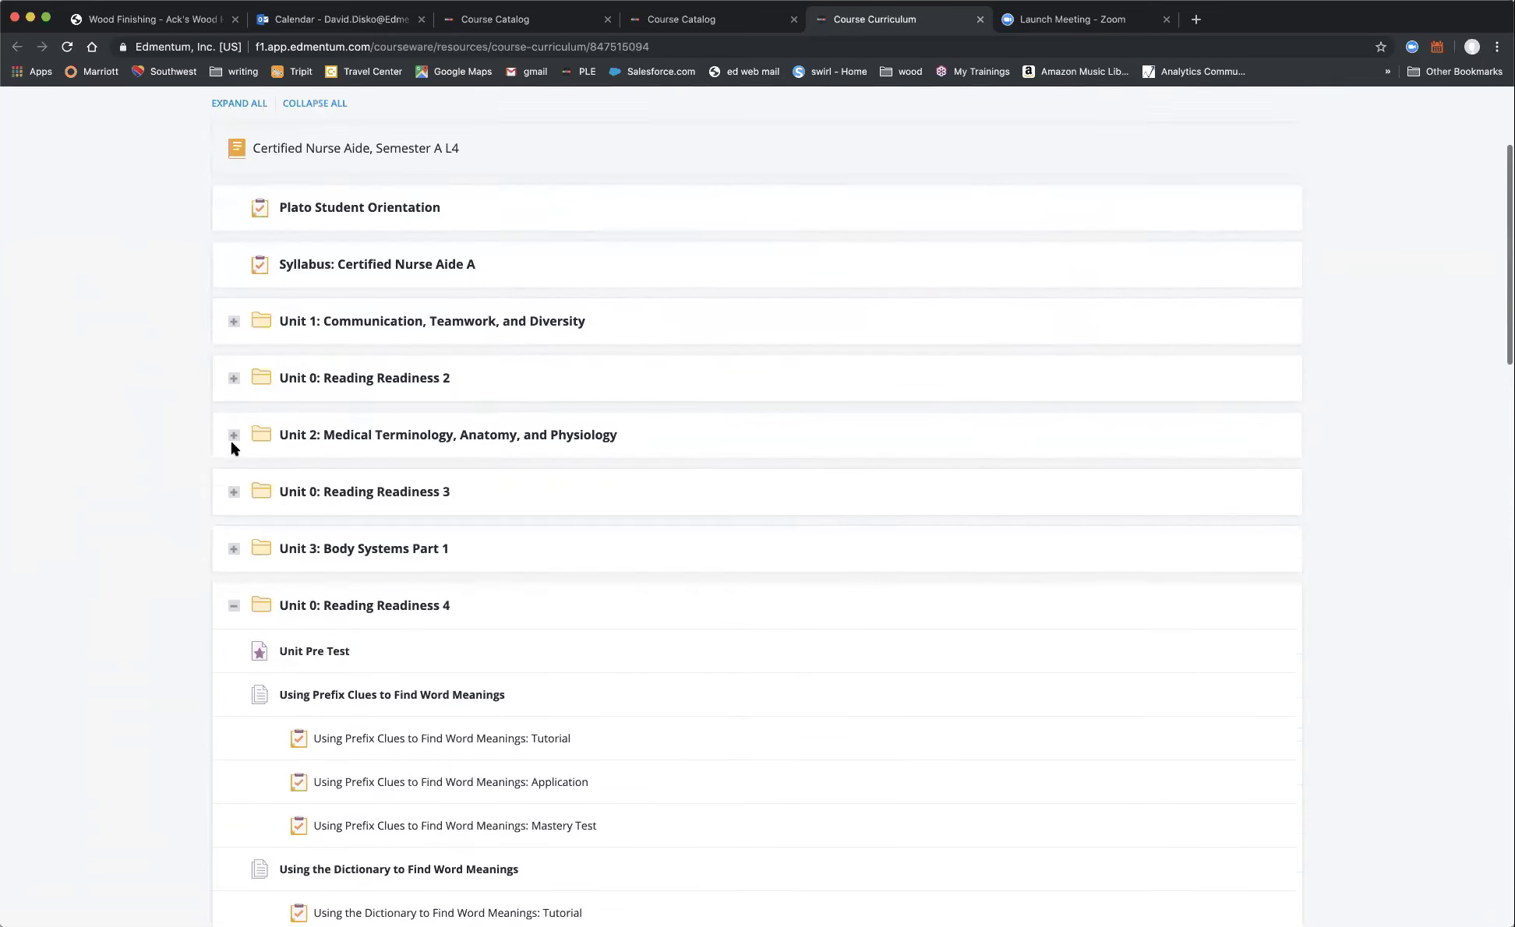
{"action": "left_click", "coordinate": [323, 137]}
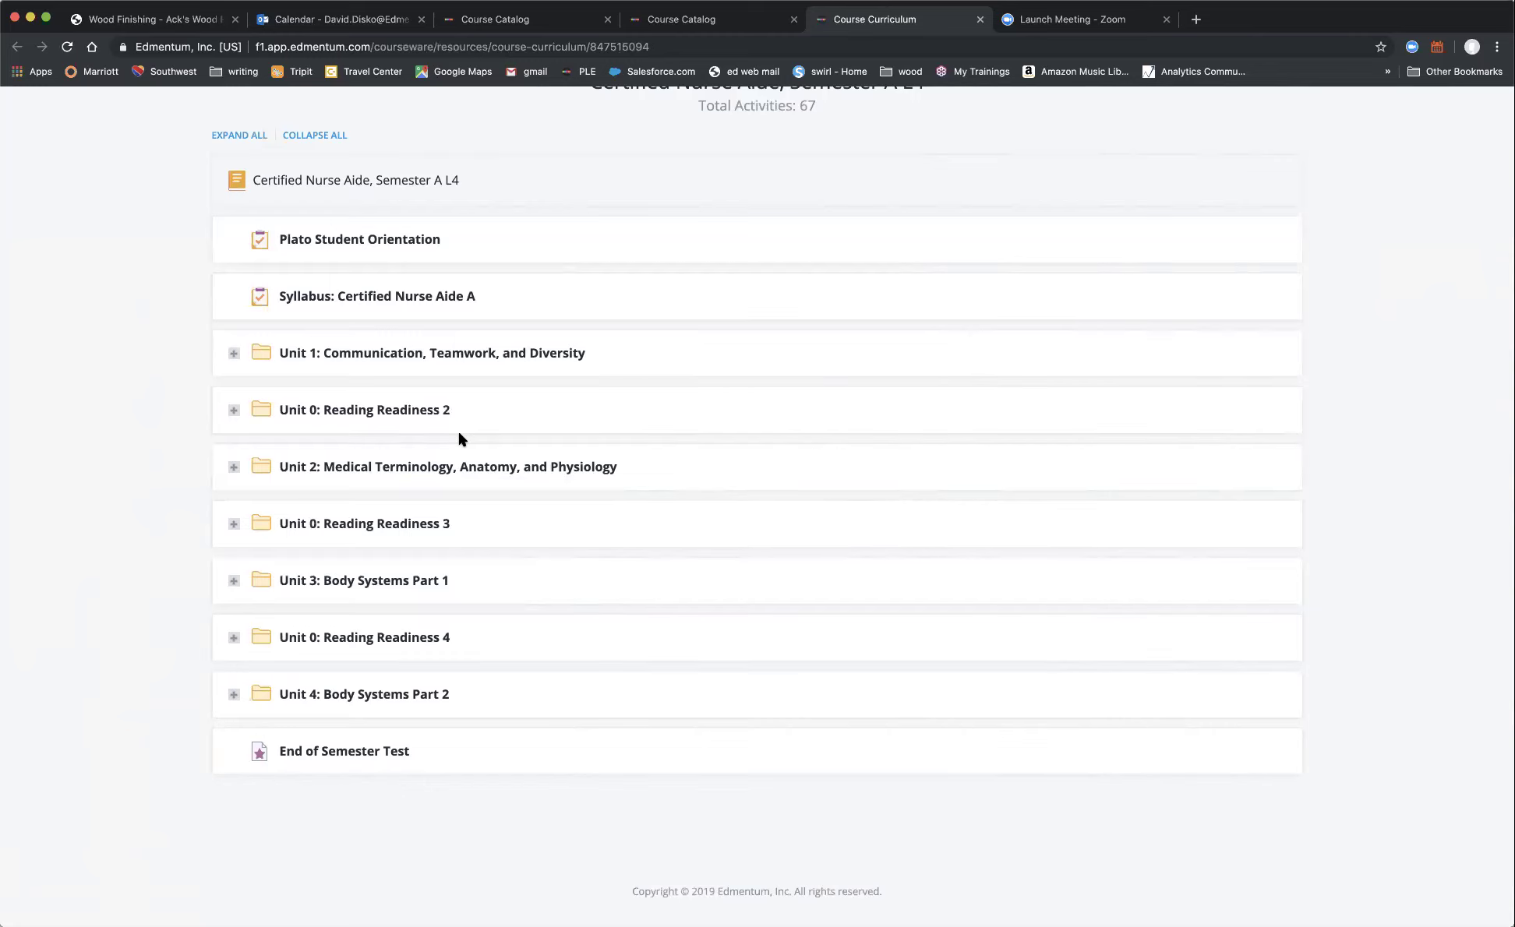
{"action": "scroll", "coordinate": [460, 438], "scroll_direction": "up", "scroll_amount": 3}
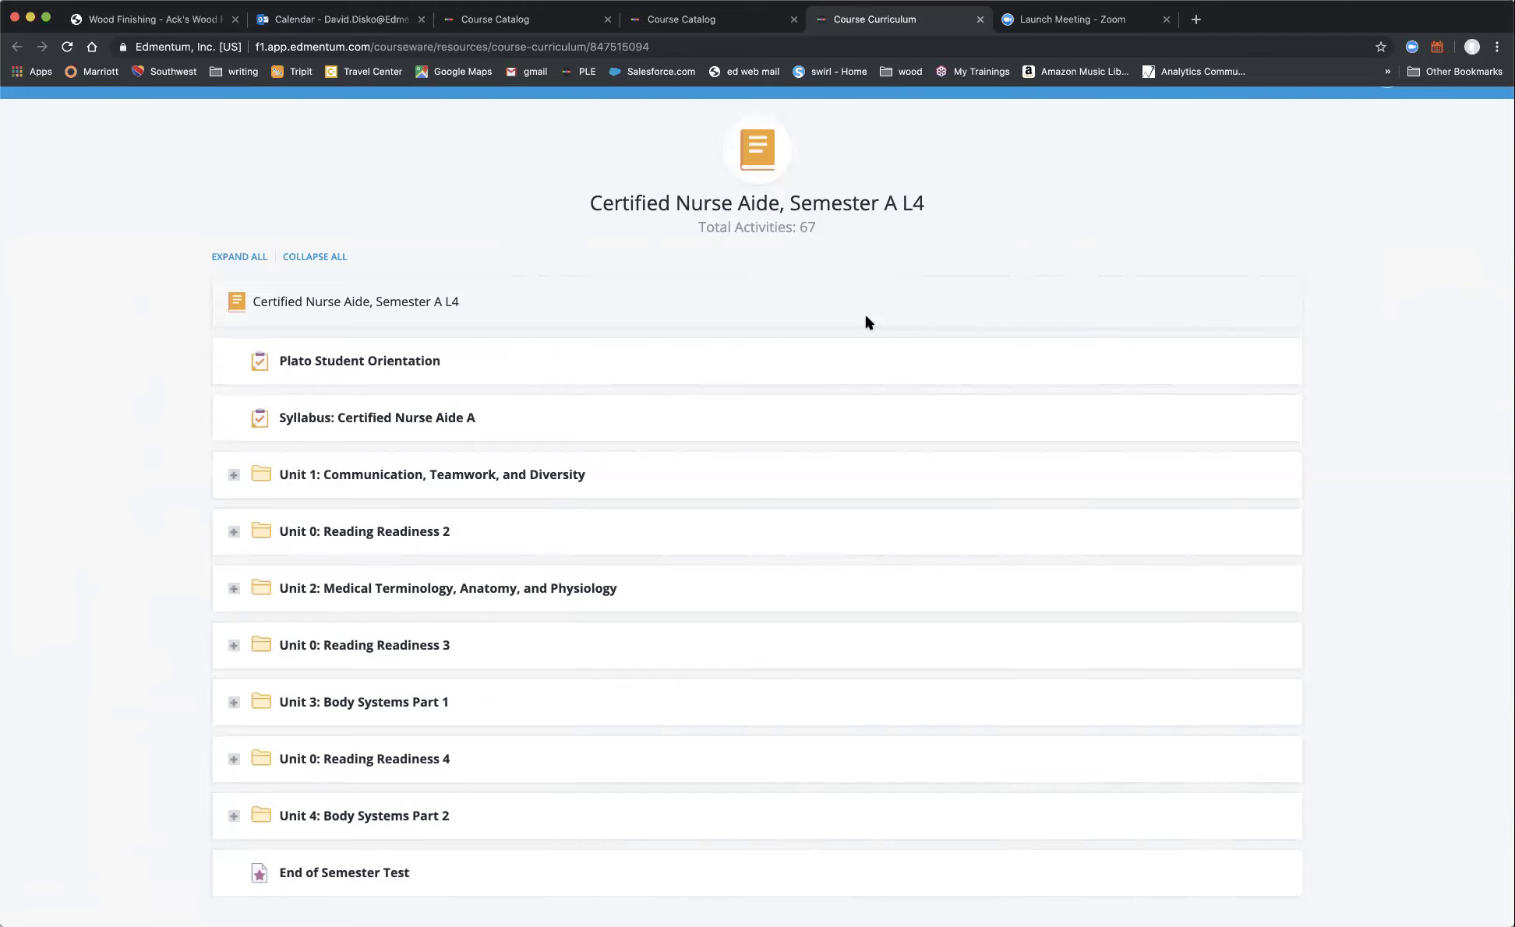
{"action": "scroll", "coordinate": [868, 321], "scroll_direction": "down", "scroll_amount": 3}
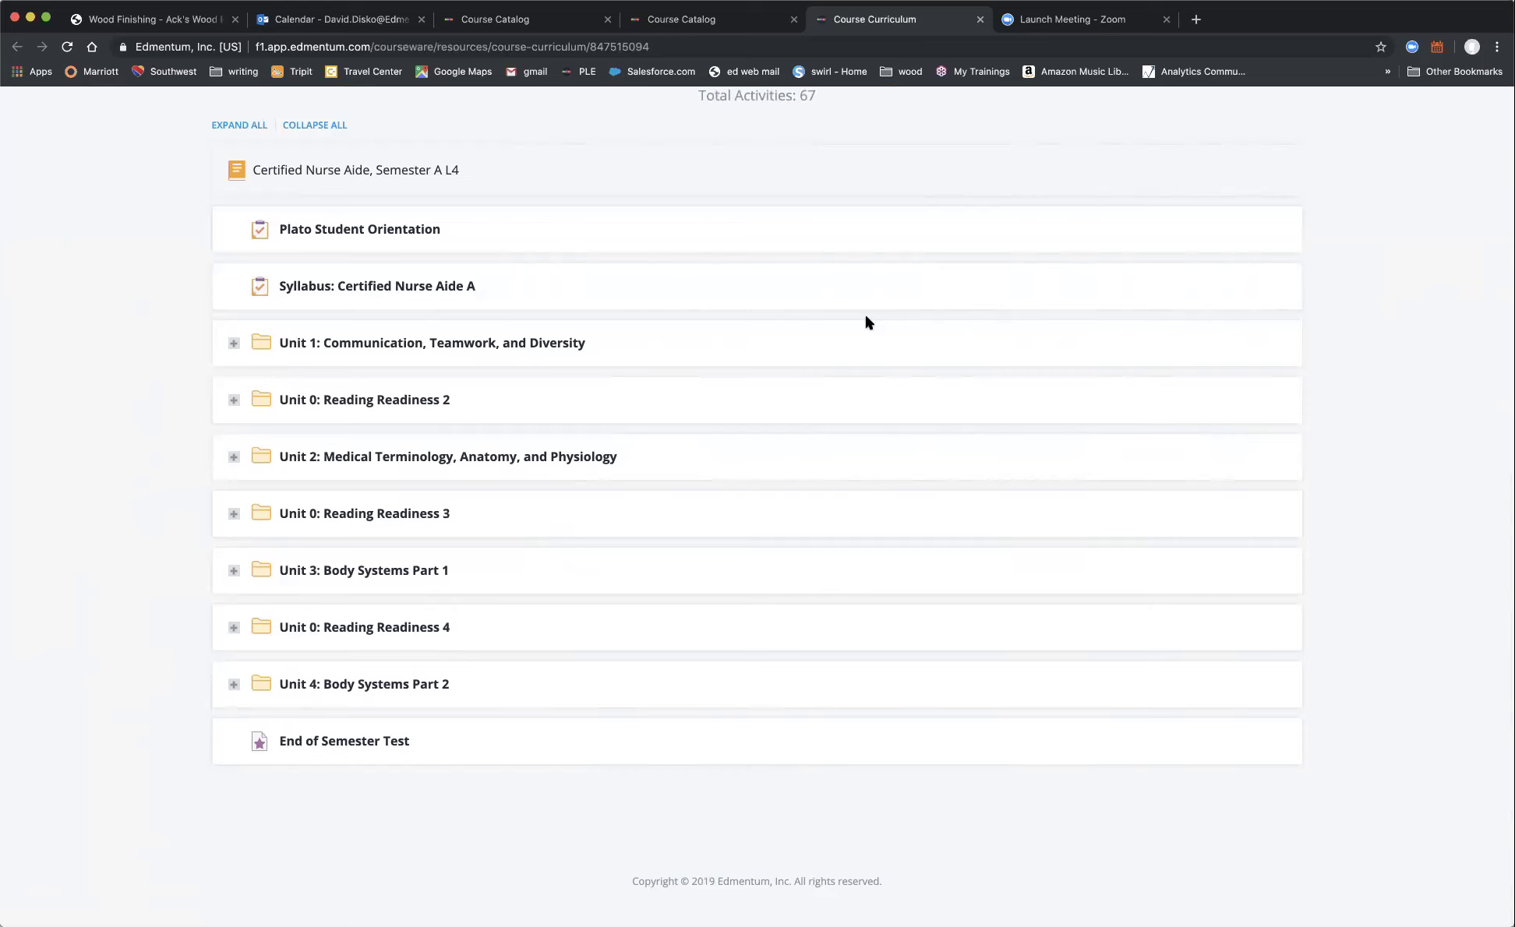
{"action": "scroll", "coordinate": [869, 322], "scroll_direction": "up", "scroll_amount": 3}
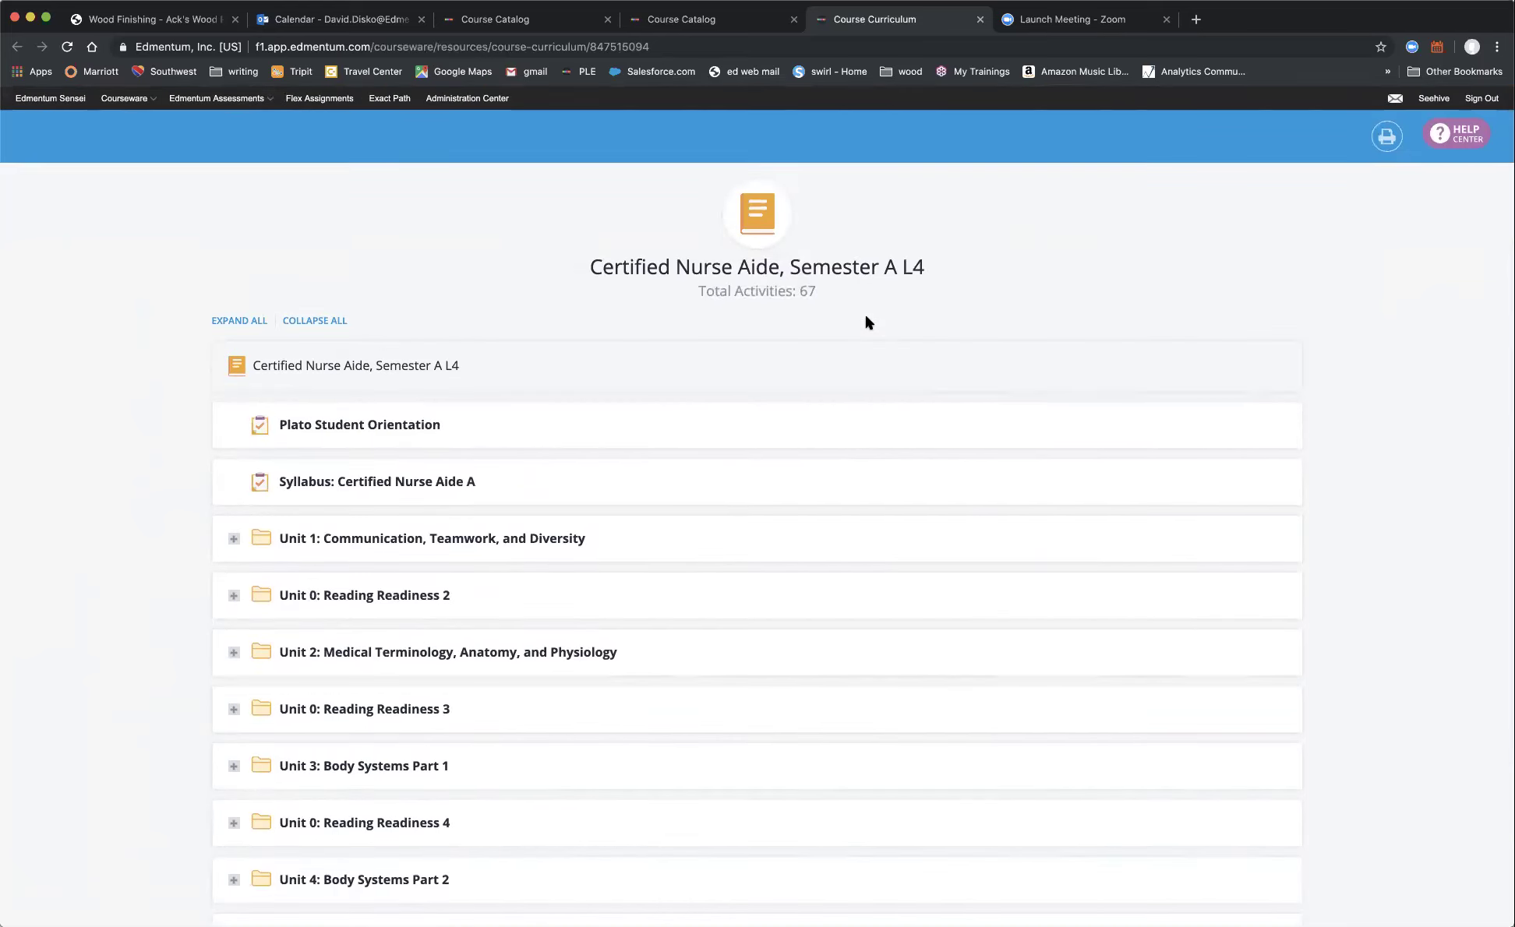
Close the Semester A L4 curriculum and start creating a new custom course in the Custom Course Builder.
{"action": "left_click", "coordinate": [980, 20]}
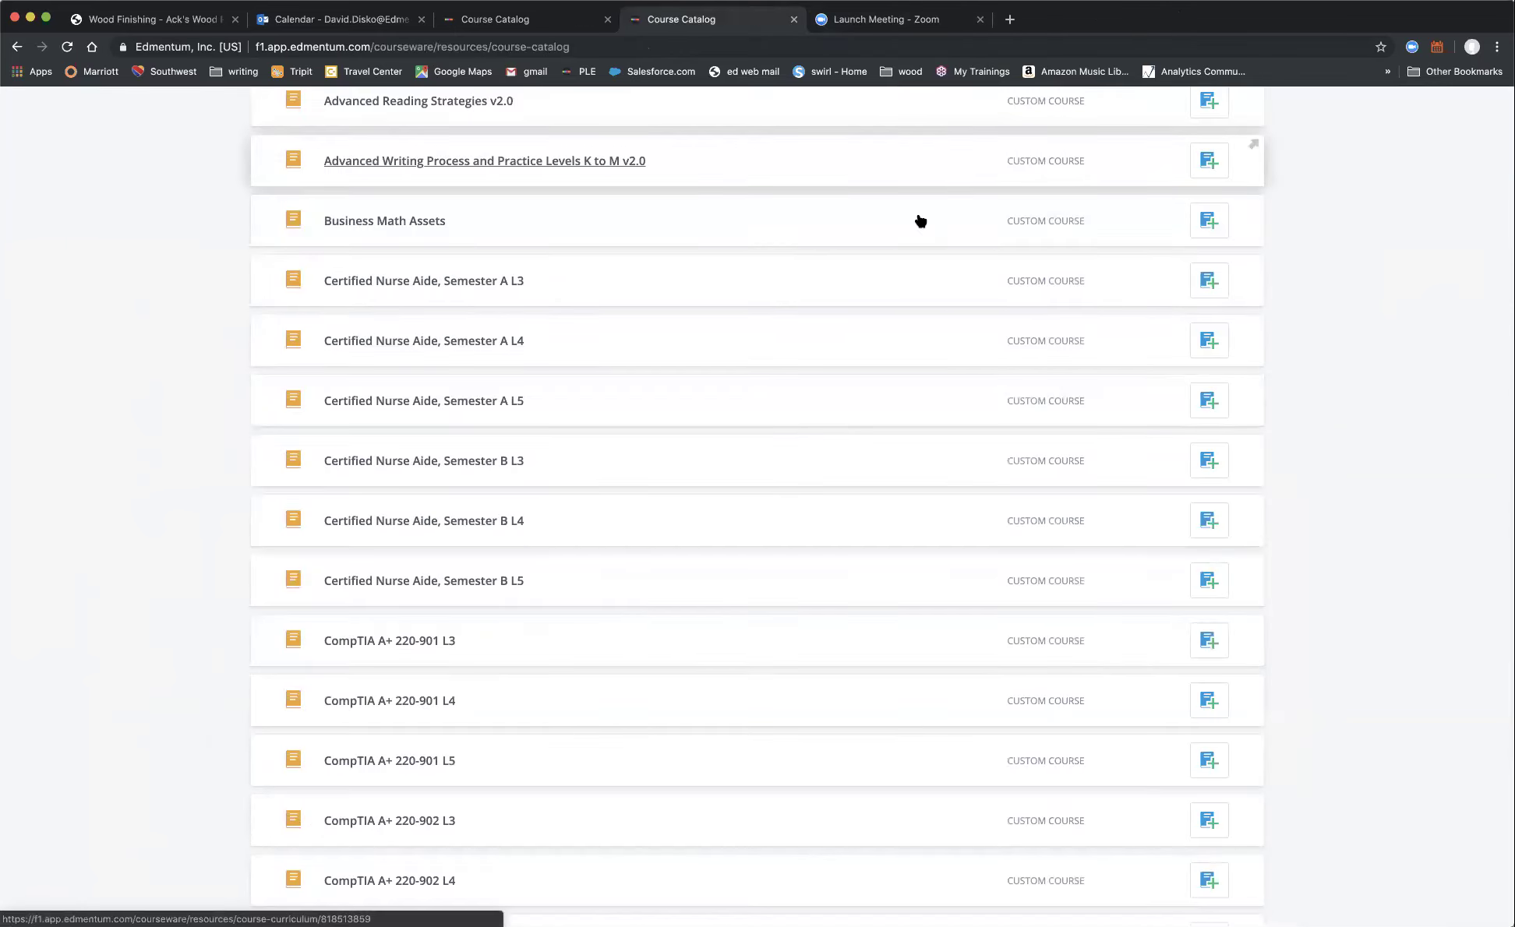
{"action": "scroll", "coordinate": [920, 221], "scroll_direction": "up", "scroll_amount": 5}
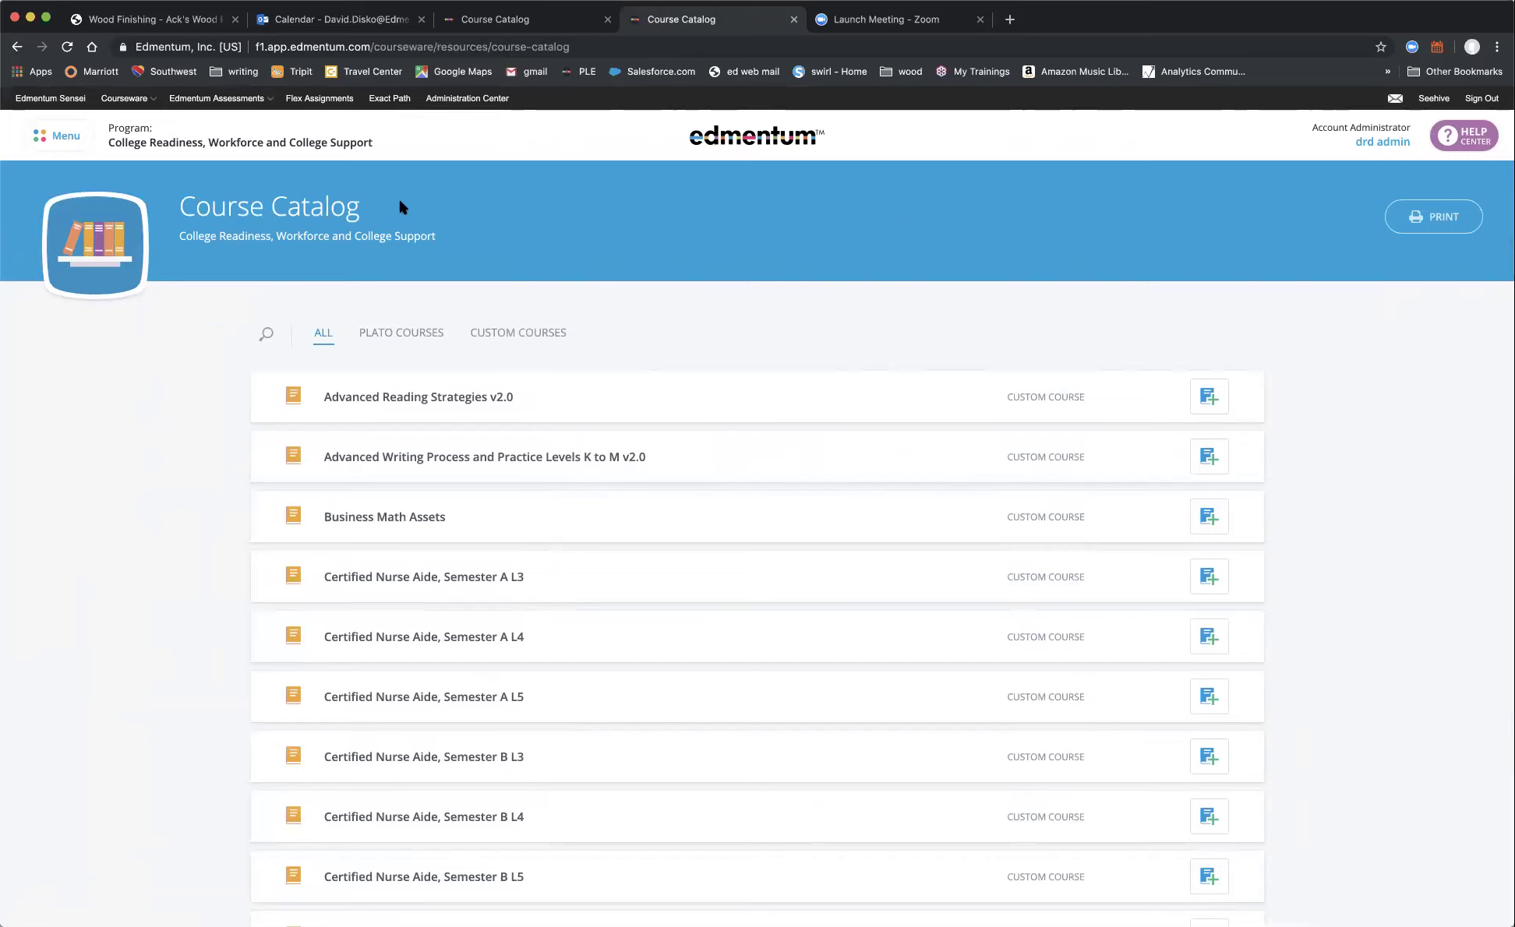
{"action": "left_click", "coordinate": [55, 139]}
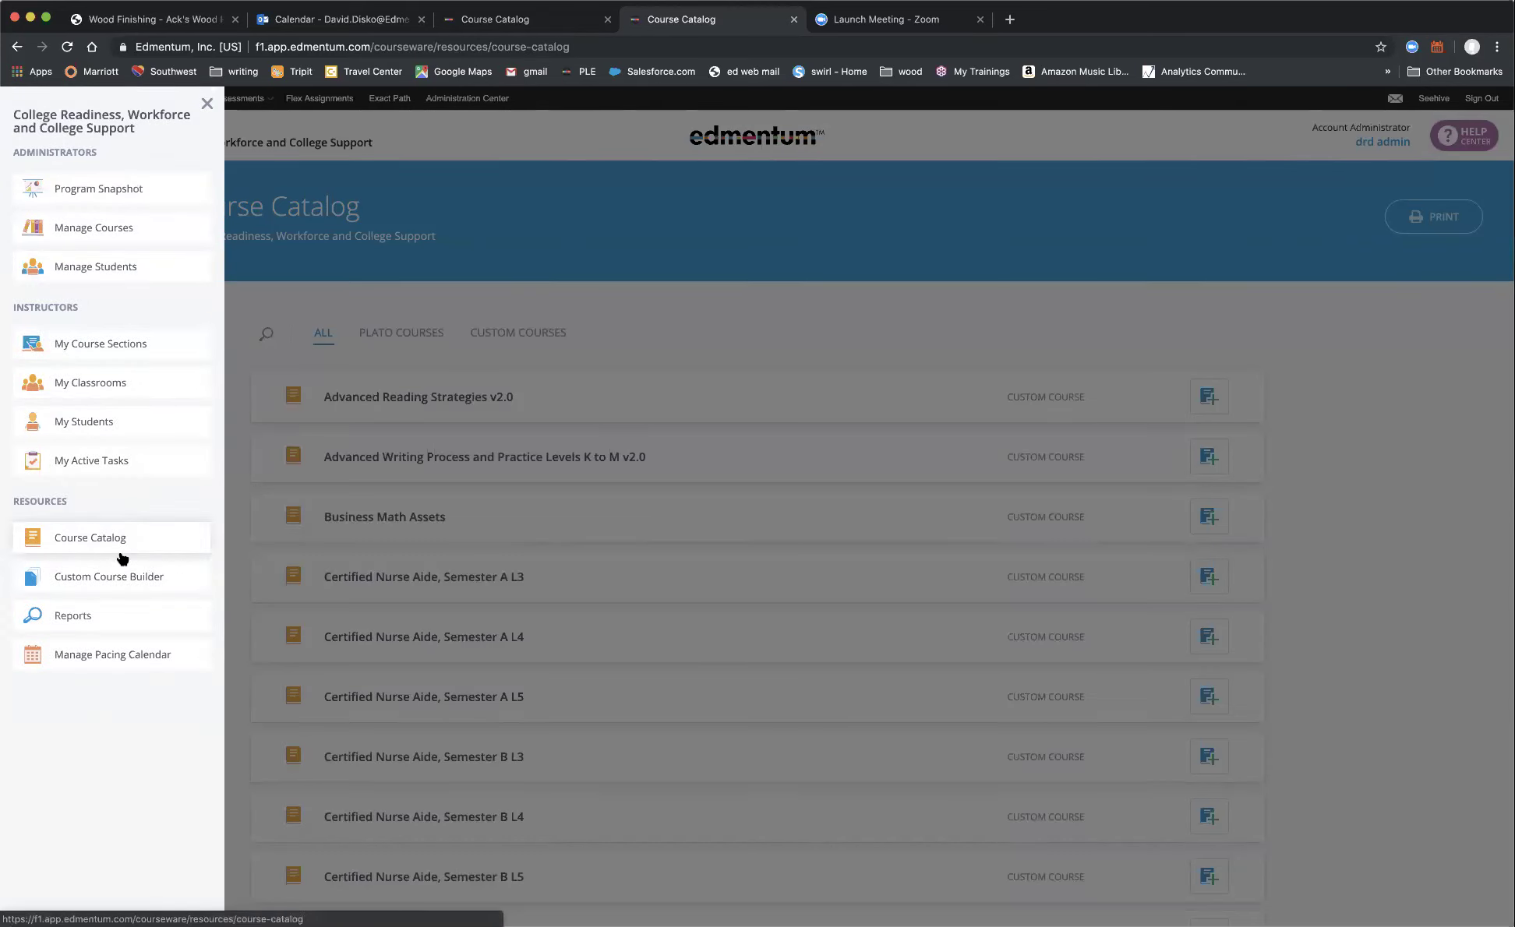
{"action": "left_click", "coordinate": [129, 578]}
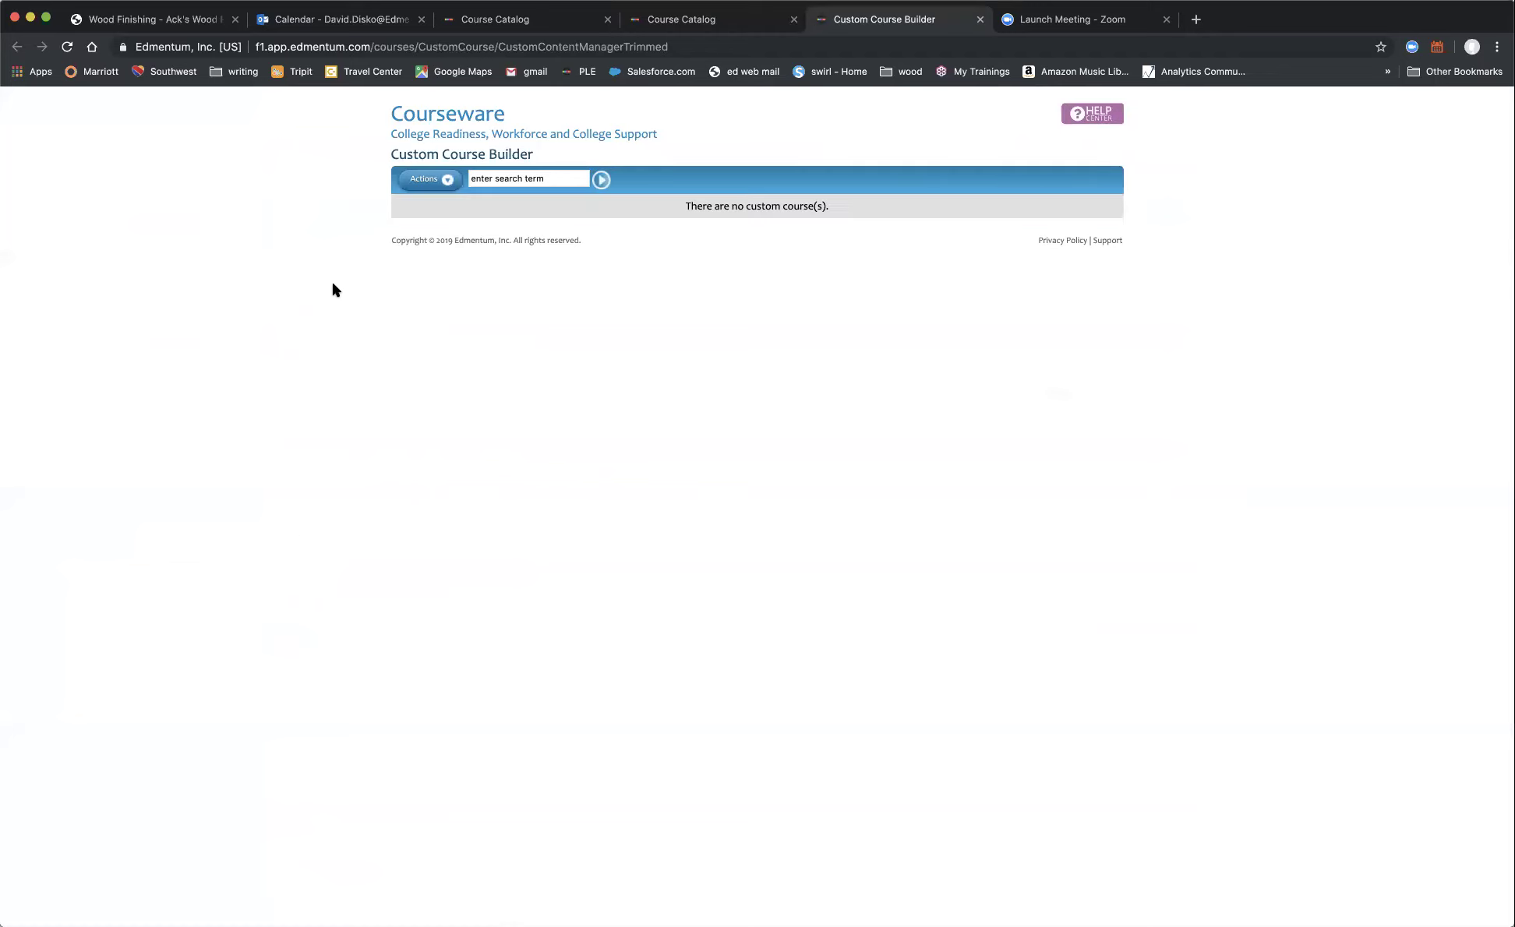
{"action": "left_click", "coordinate": [436, 183]}
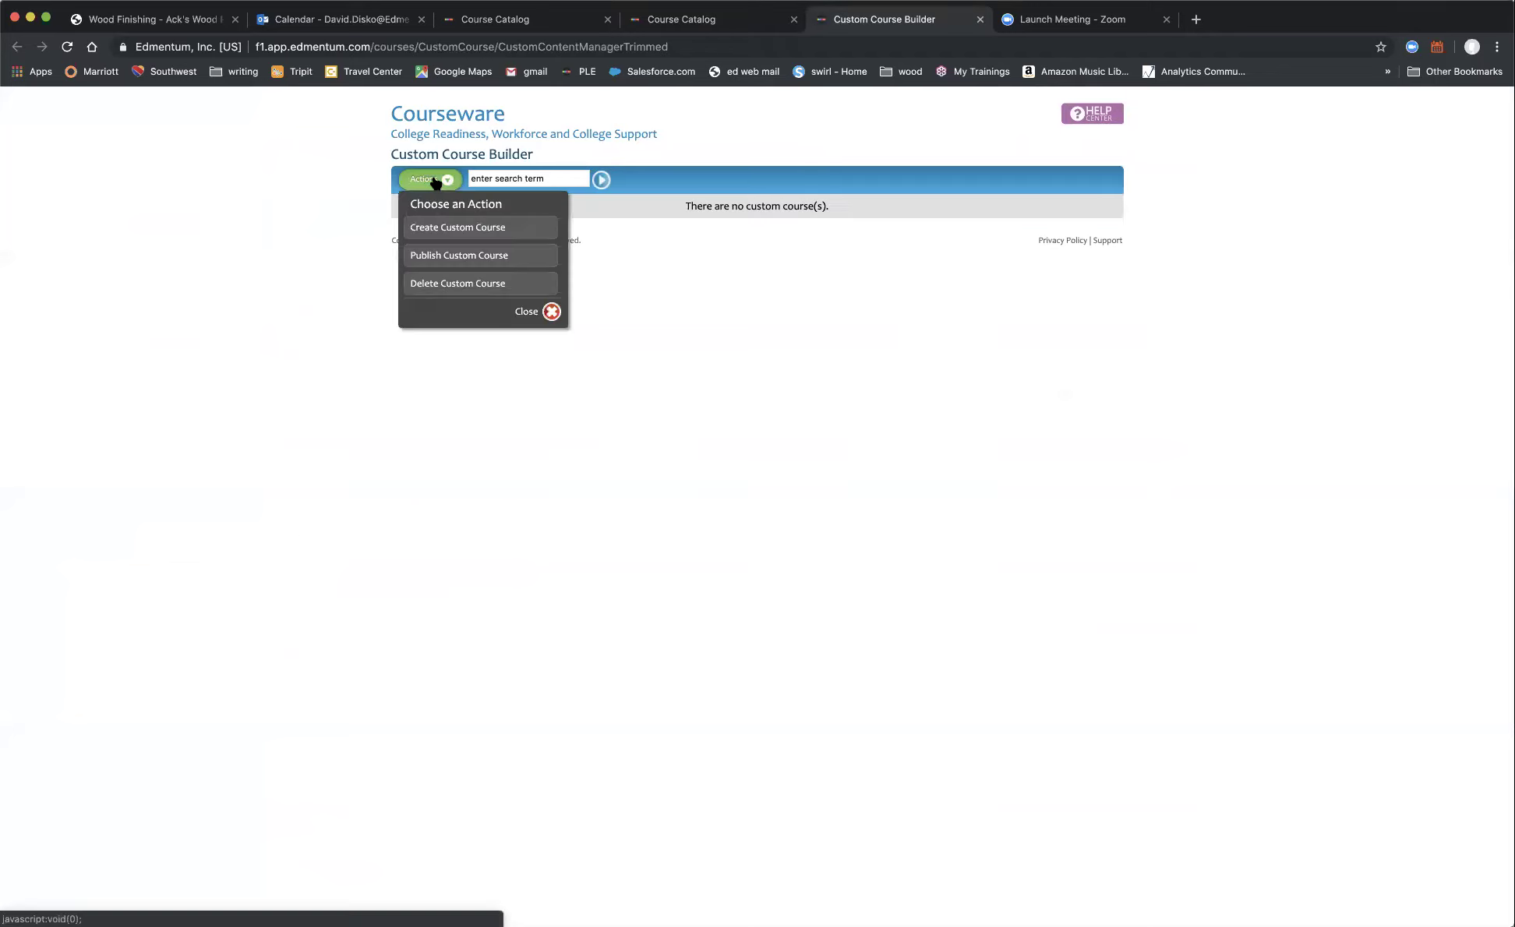
{"action": "left_click", "coordinate": [456, 228]}
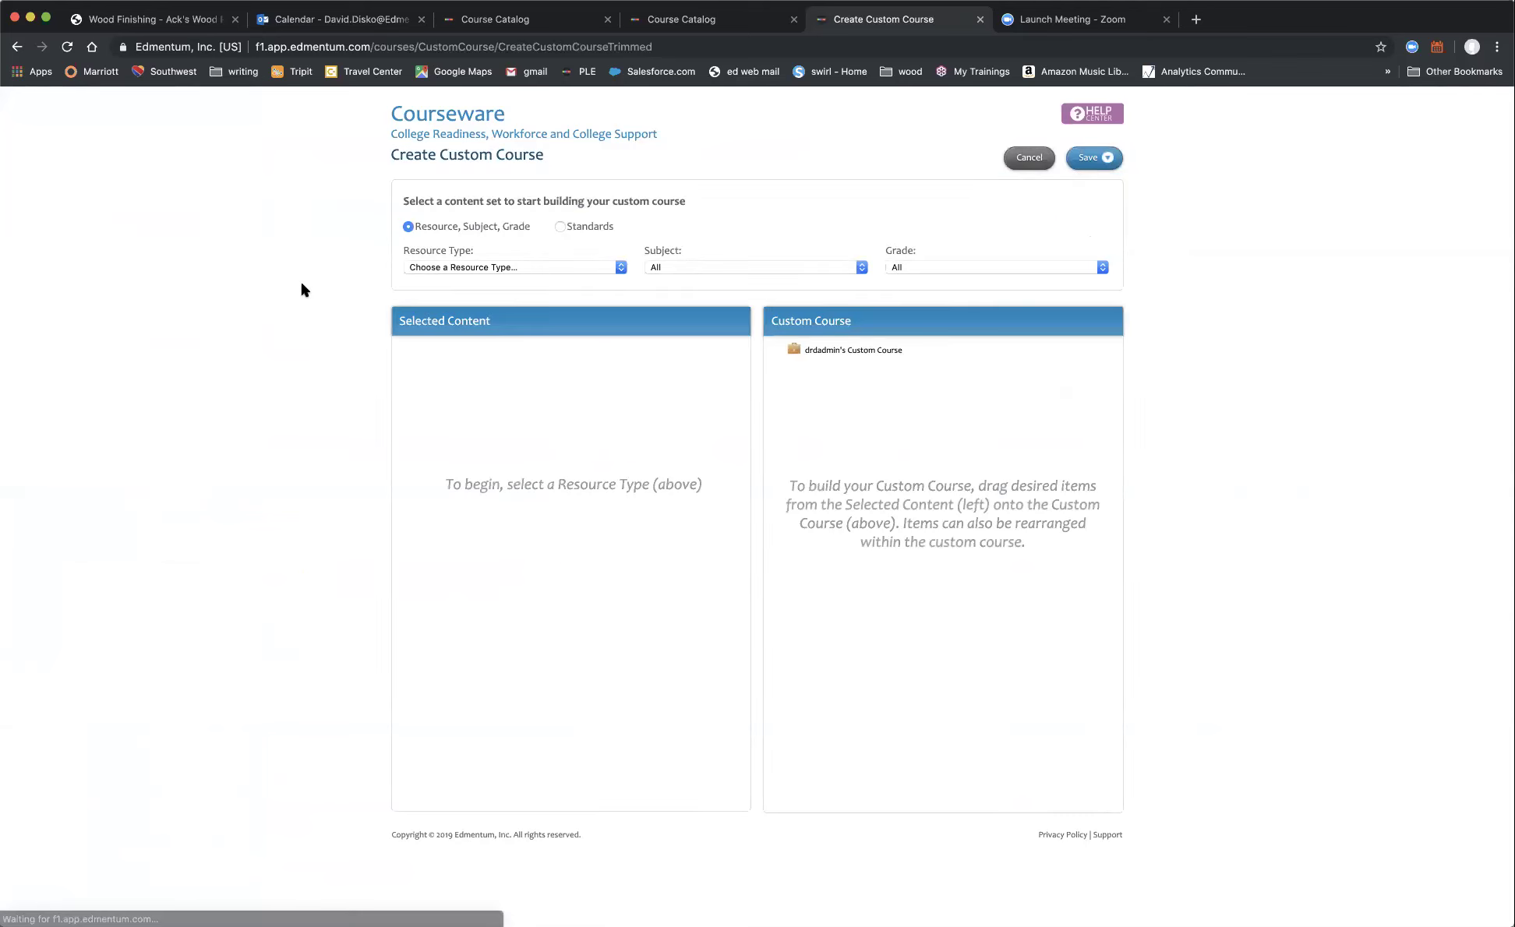
Set the resource type to PLATO Courses and expand the contents of PLATO Course Certified Nurse Aide, Semester A.
{"action": "left_click", "coordinate": [621, 267]}
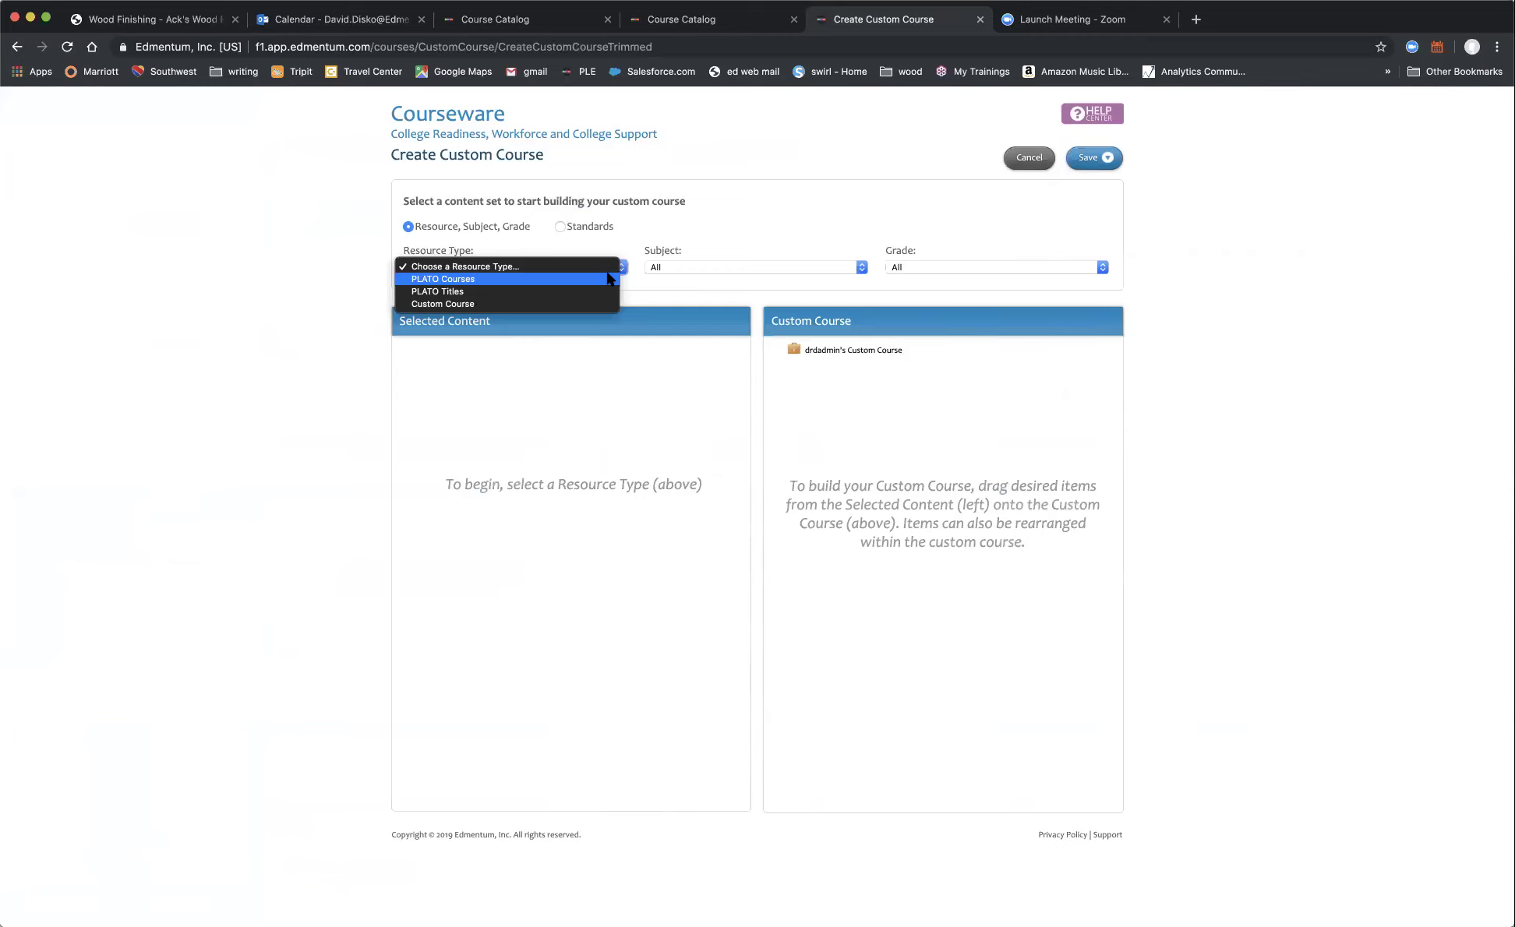
{"action": "left_click", "coordinate": [609, 278]}
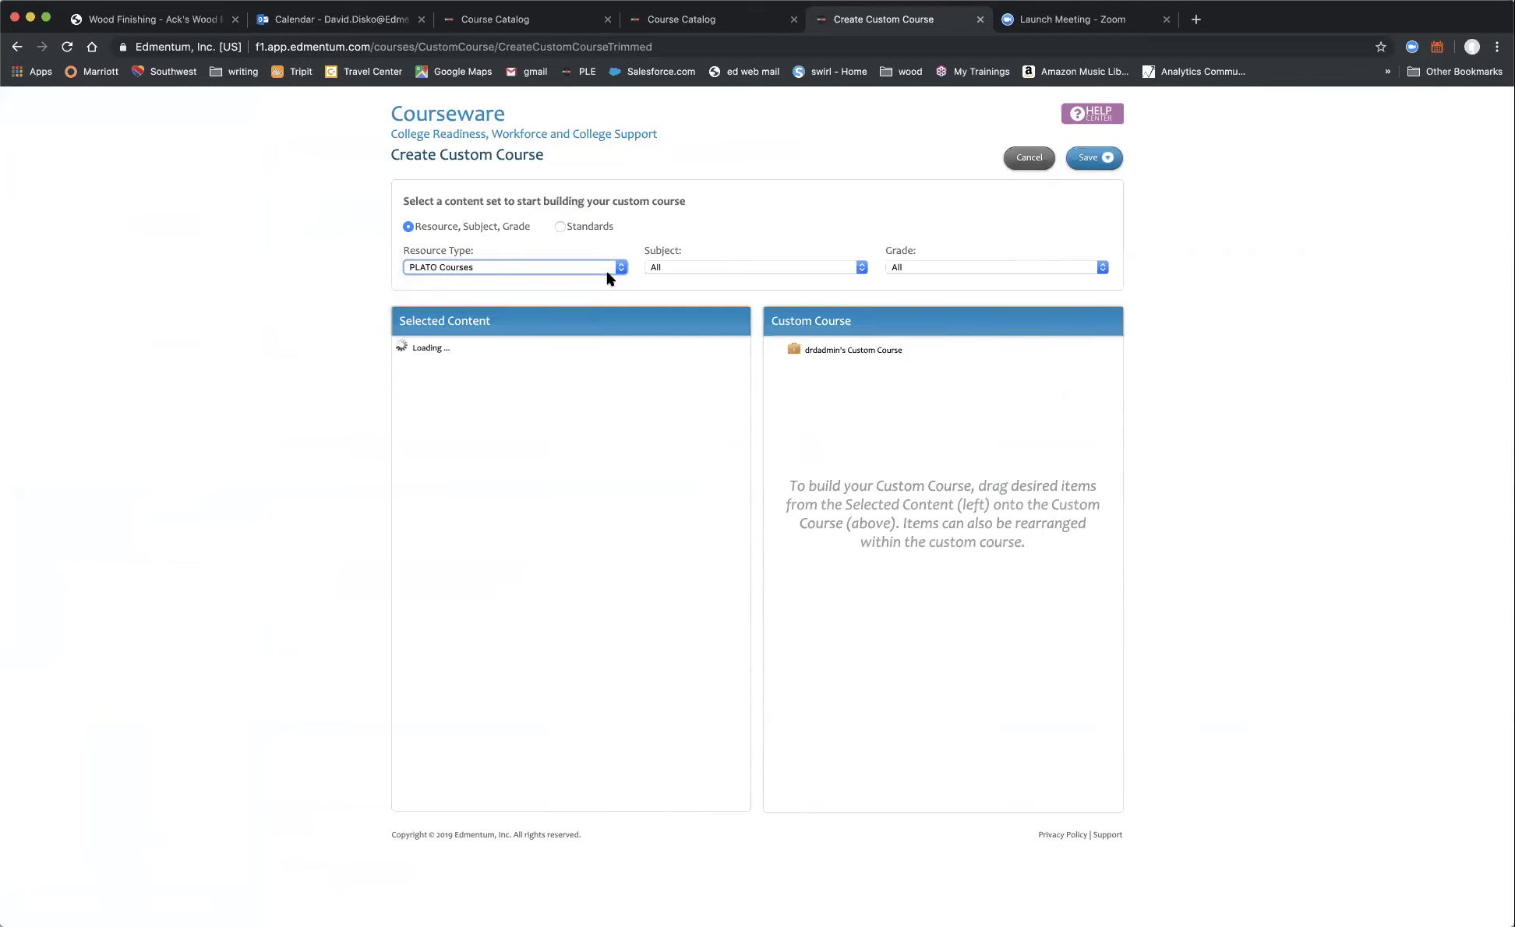
{"action": "scroll", "coordinate": [625, 415], "scroll_direction": "down", "scroll_amount": 15}
{"action": "scroll", "coordinate": [626, 415], "scroll_direction": "down", "scroll_amount": 15}
{"action": "scroll", "coordinate": [626, 415], "scroll_direction": "down", "scroll_amount": 5}
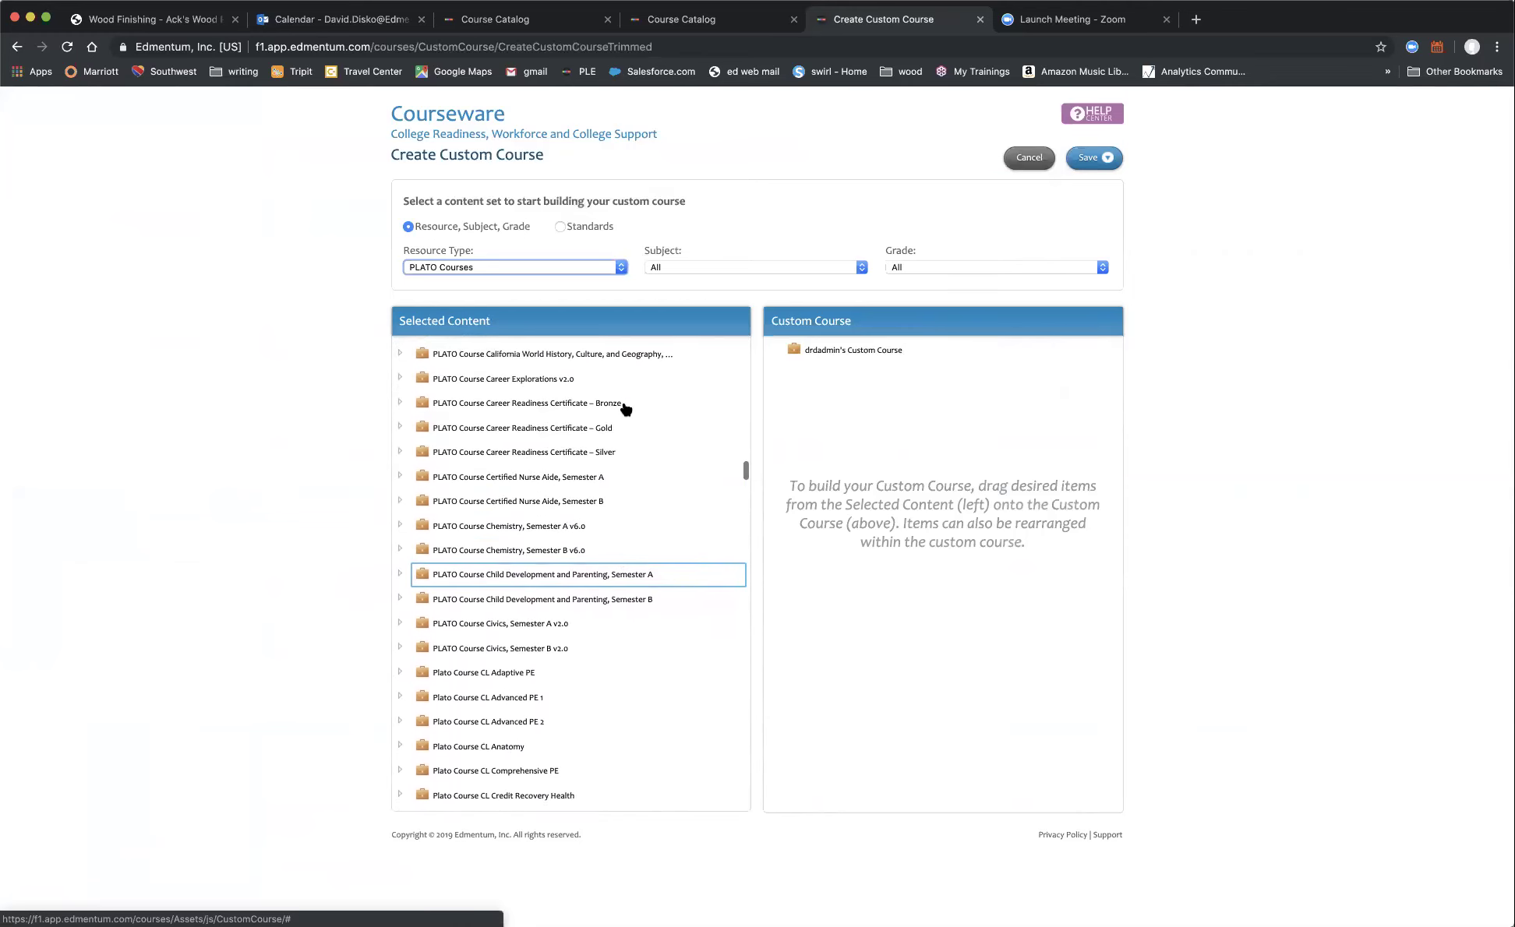
{"action": "scroll", "coordinate": [626, 444], "scroll_direction": "up", "scroll_amount": 2}
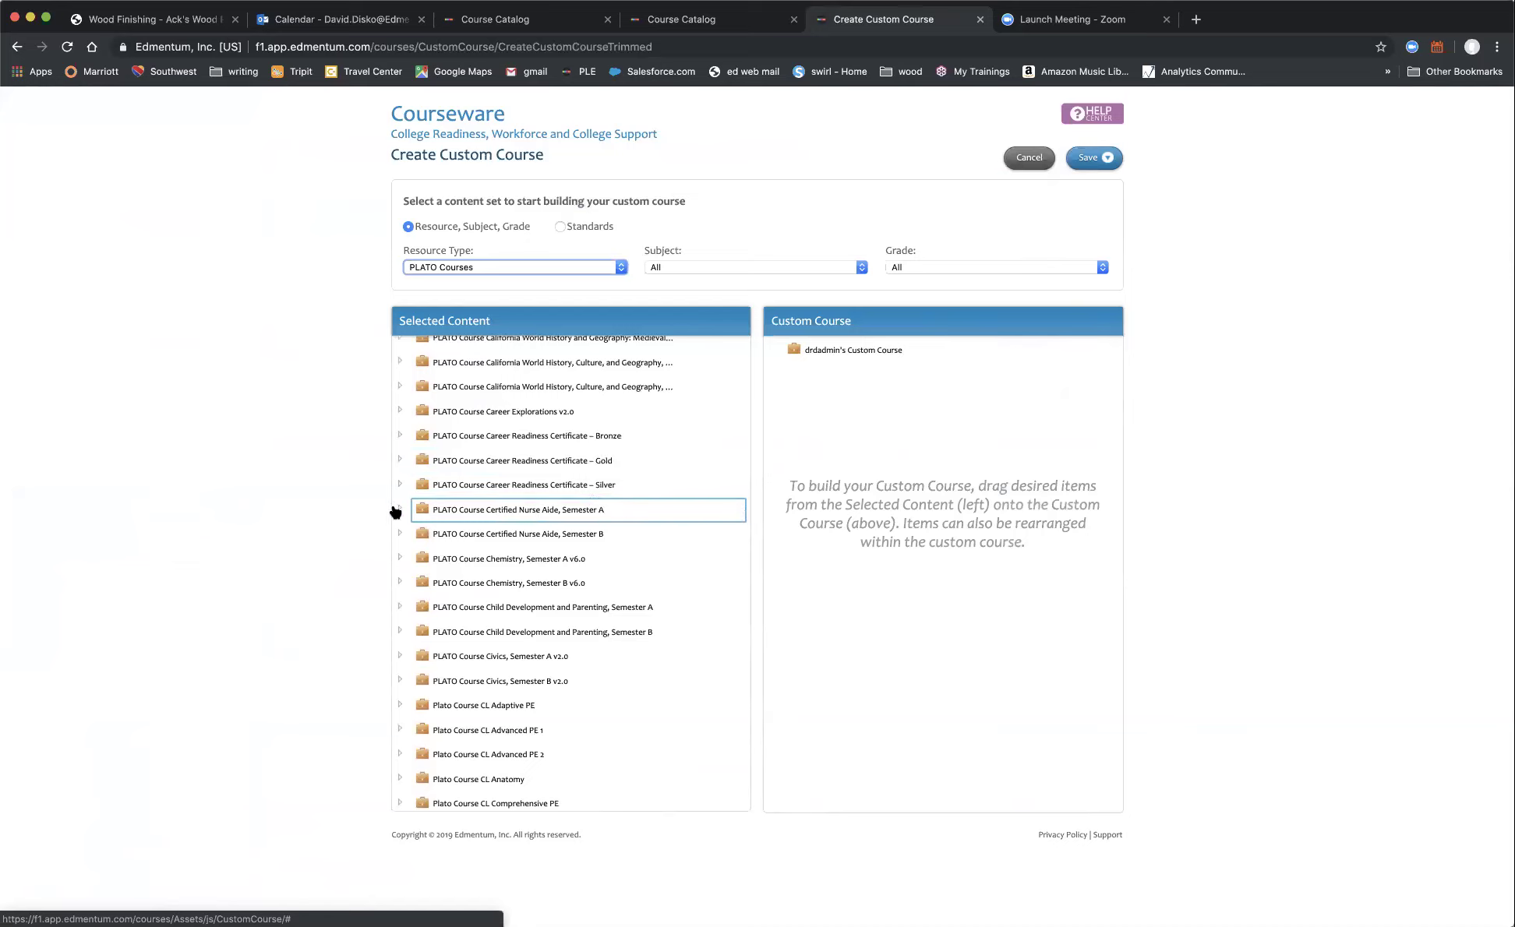
{"action": "left_click", "coordinate": [399, 510]}
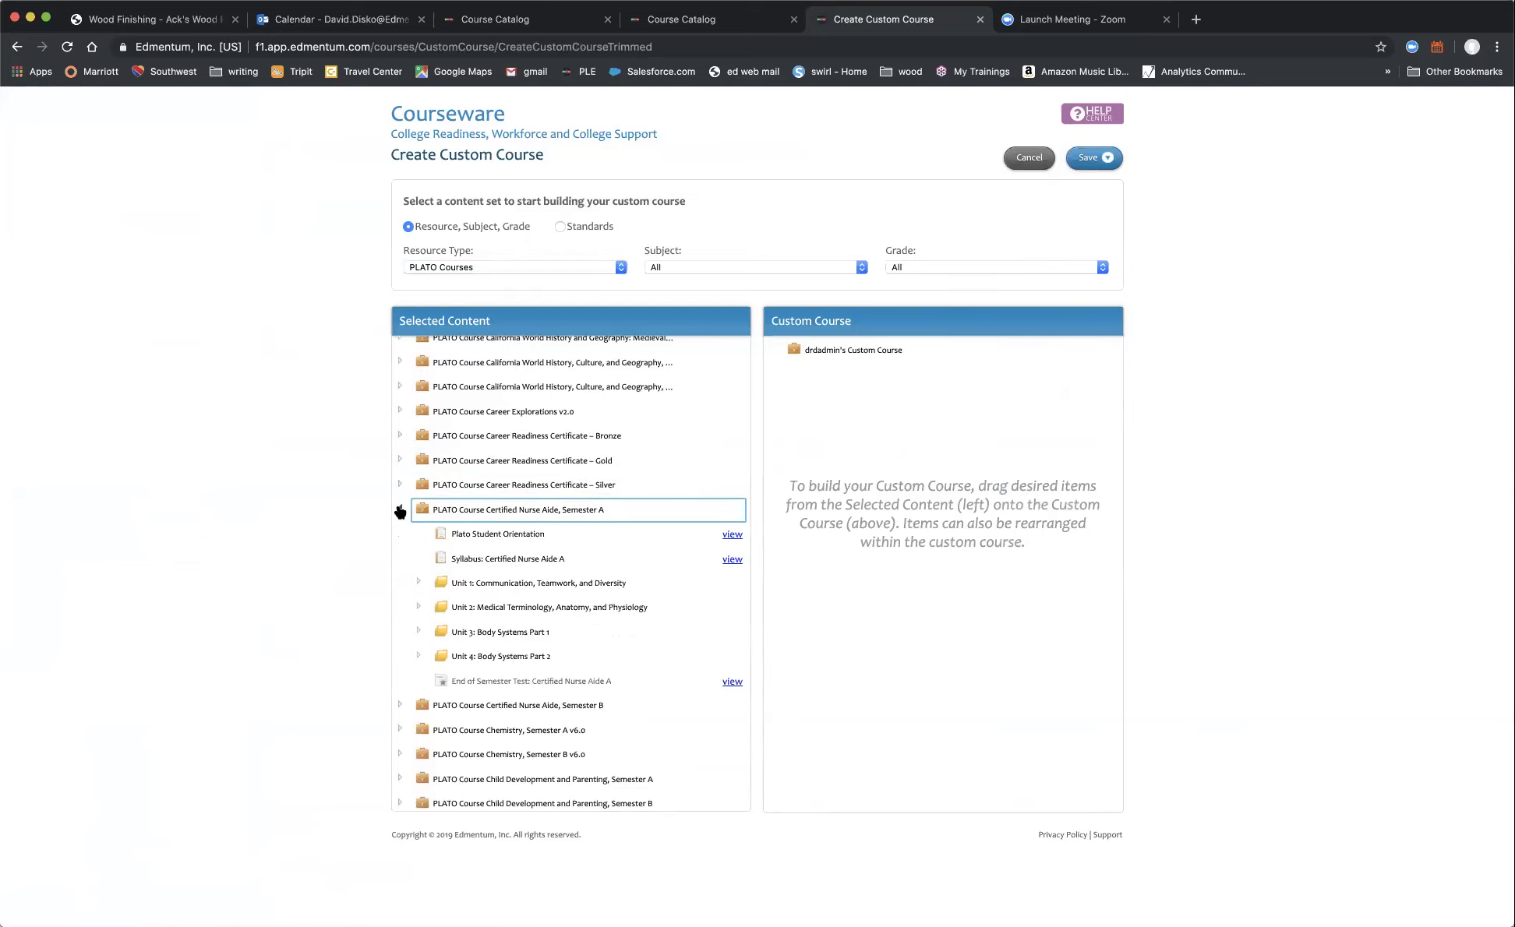
Add Plato Student Orientation and Units 1 through 4 of Certified Nurse Aide, Semester A to the custom course in order.
{"action": "left_click_drag", "start_coordinate": [475, 538], "coordinate": [830, 360]}
{"action": "left_click_drag", "start_coordinate": [606, 593], "coordinate": [821, 393]}
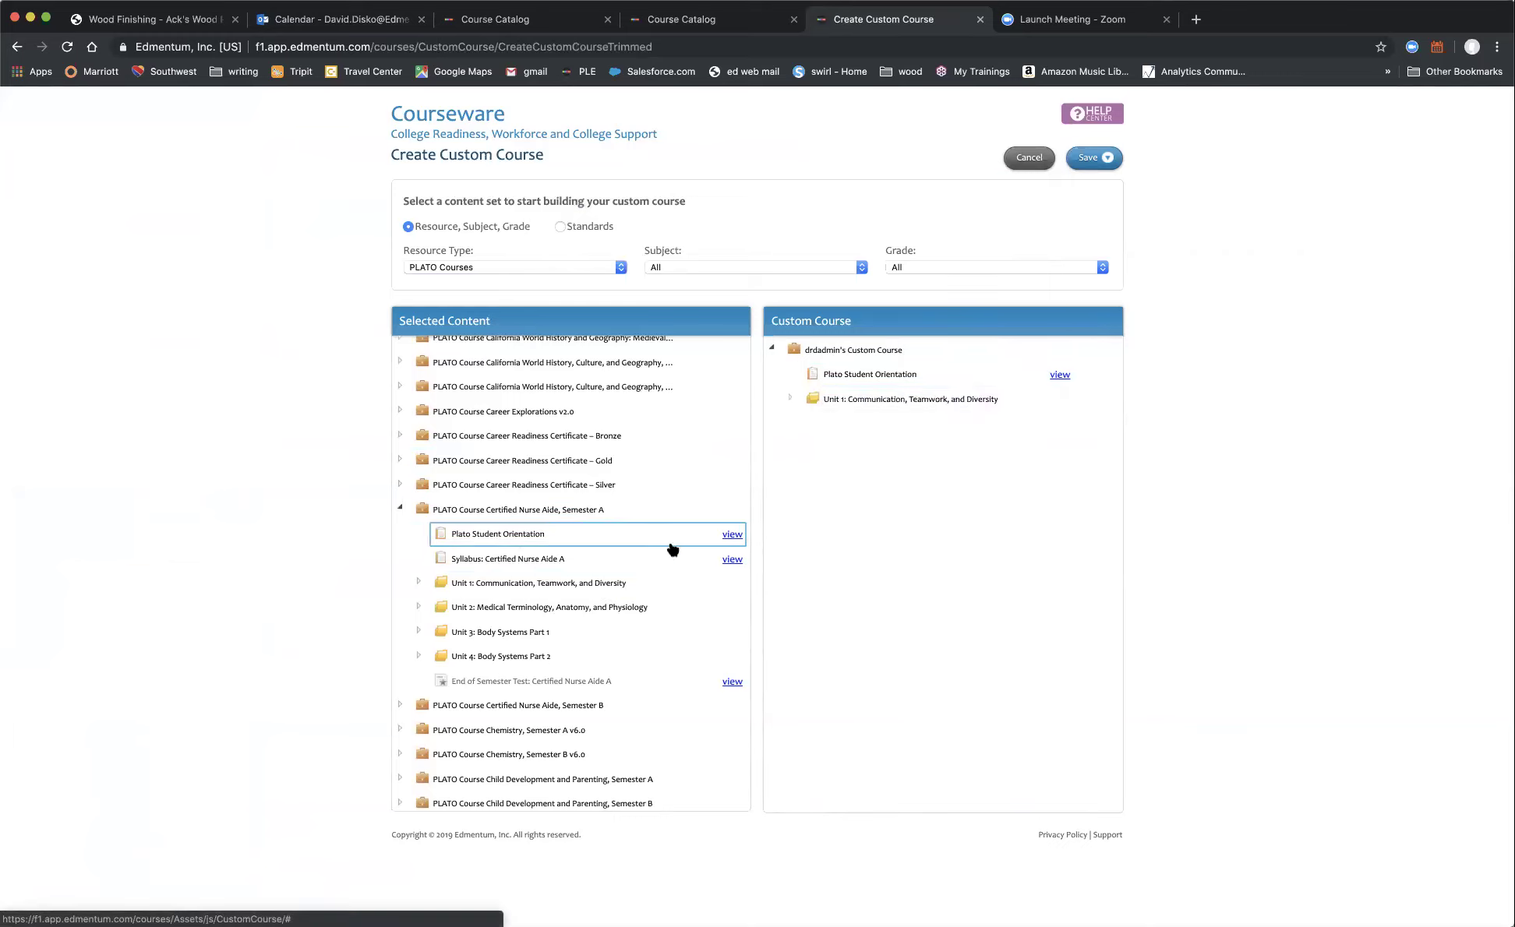
{"action": "left_click_drag", "start_coordinate": [578, 615], "coordinate": [810, 419]}
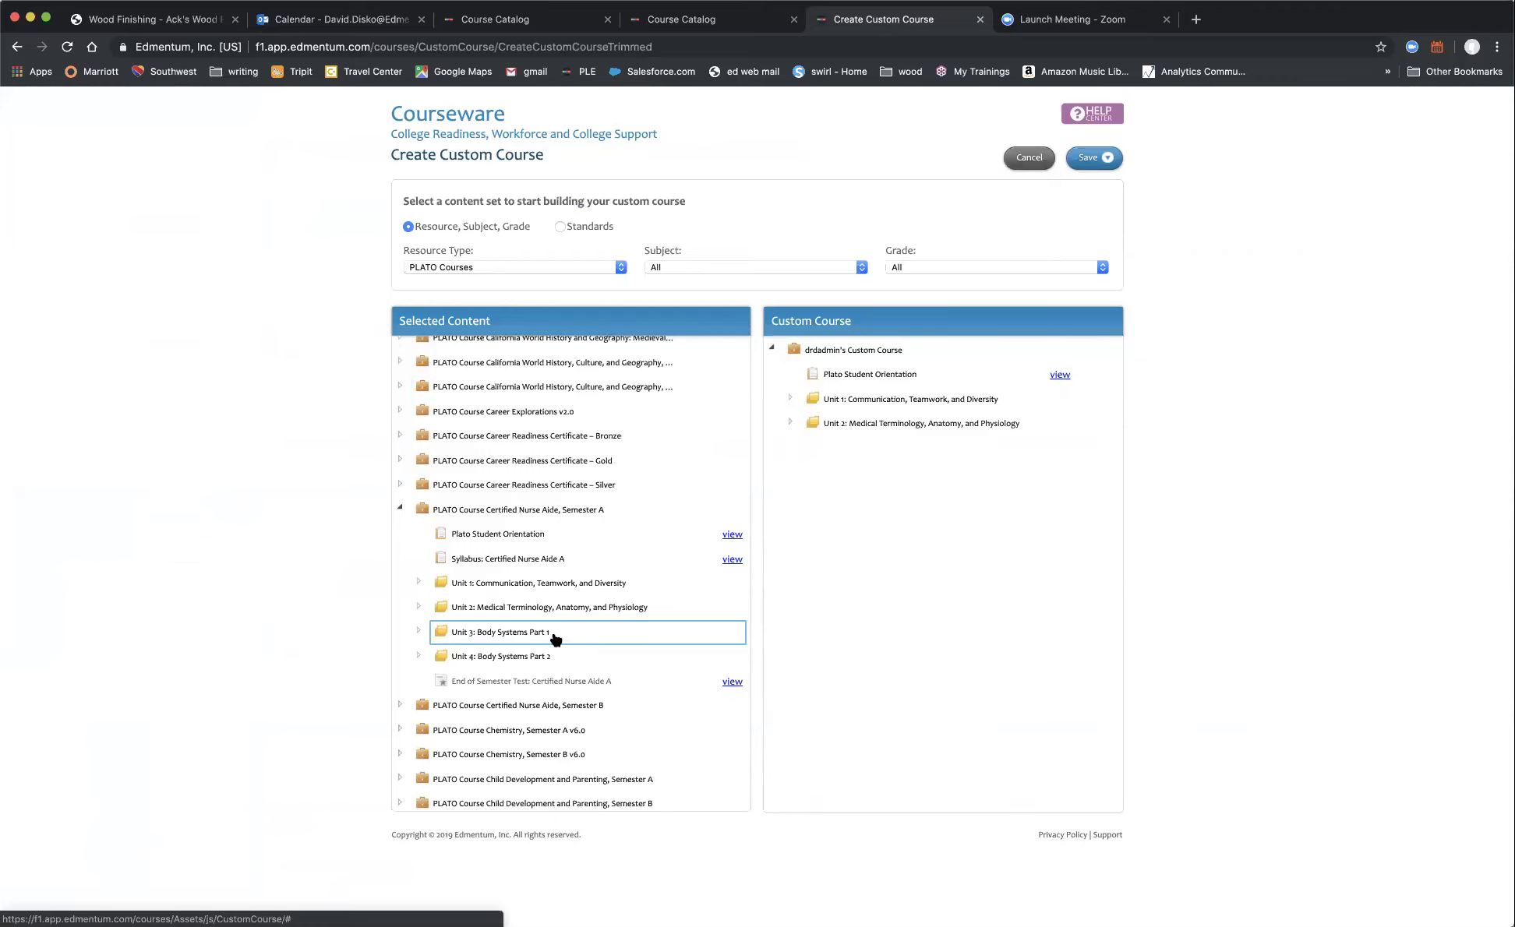
{"action": "left_click_drag", "start_coordinate": [585, 631], "coordinate": [811, 436]}
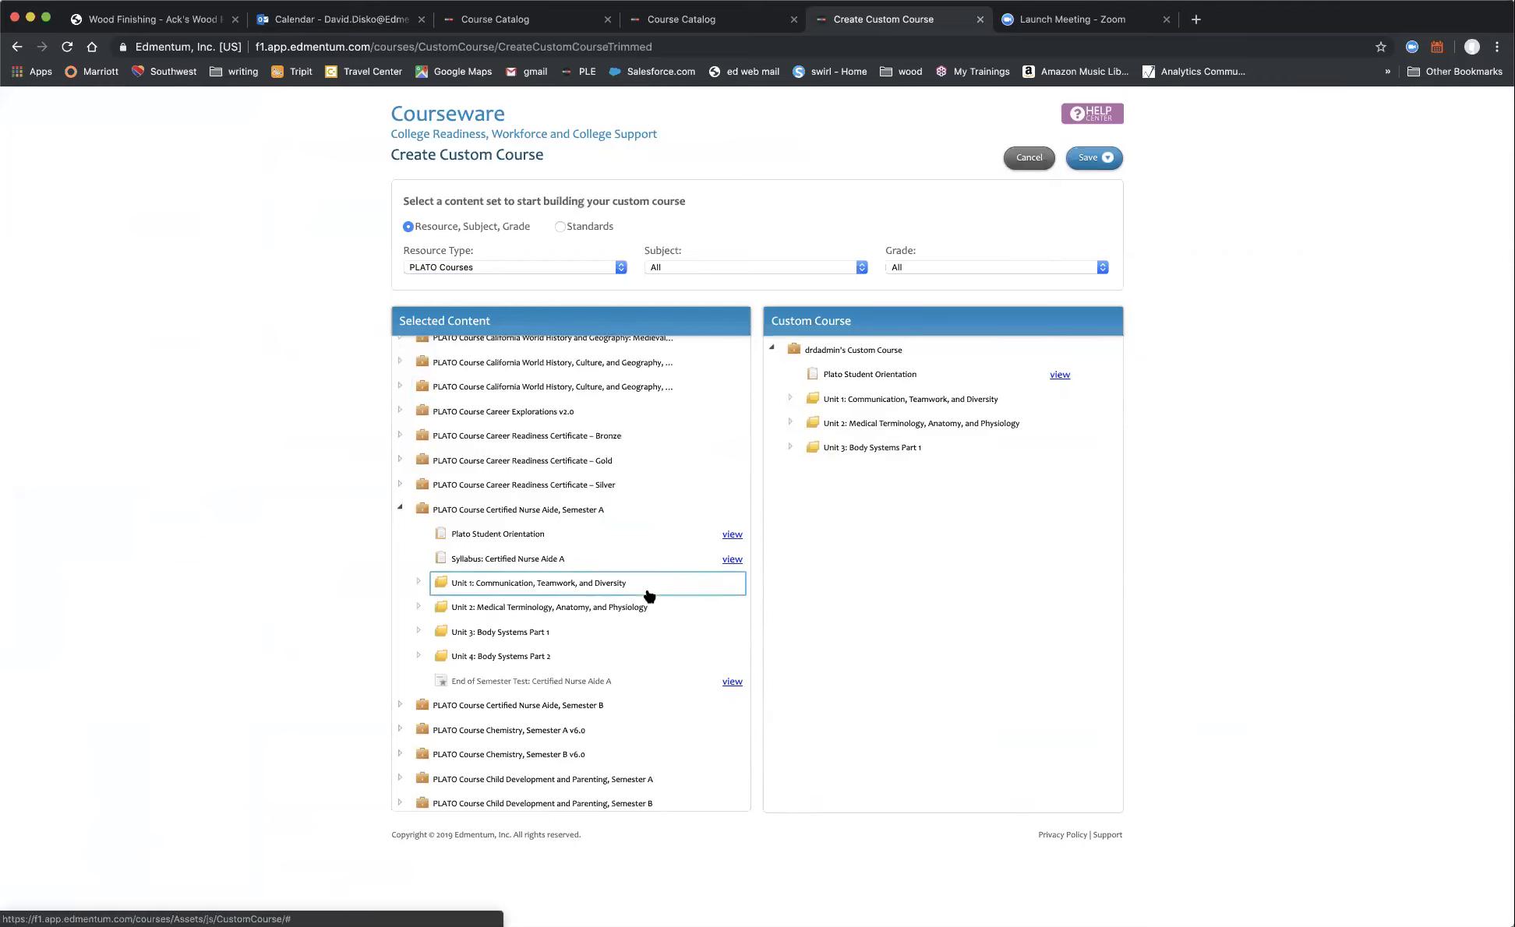
{"action": "left_click_drag", "start_coordinate": [542, 660], "coordinate": [810, 464]}
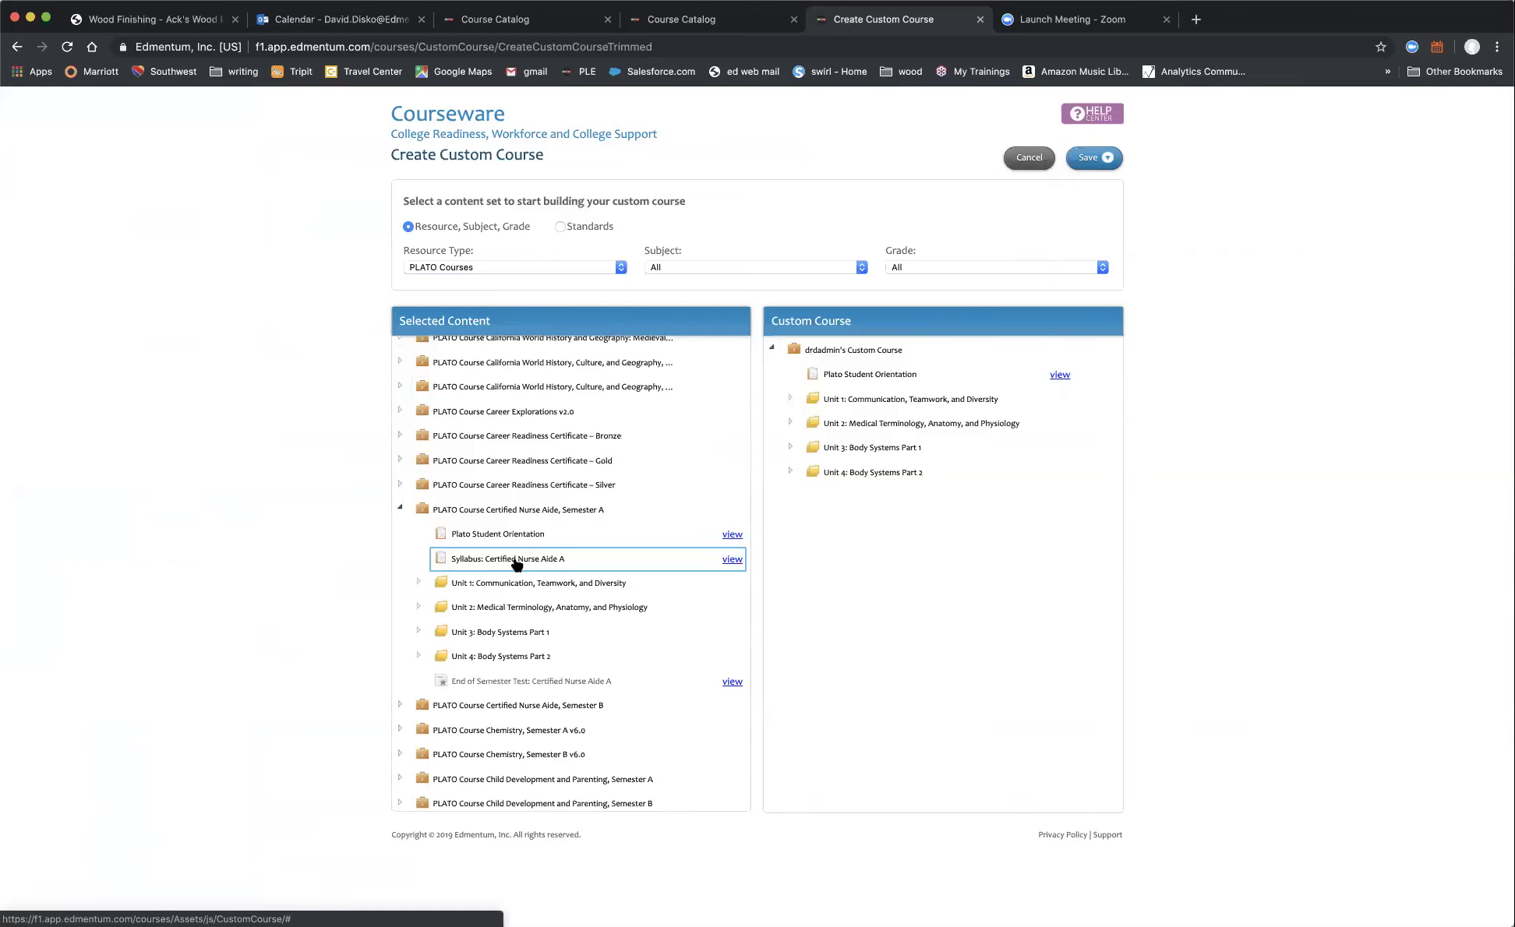
Add a new unit folder to the custom course and move it between Plato Student Orientation and Unit 1.
{"action": "left_click", "coordinate": [839, 350]}
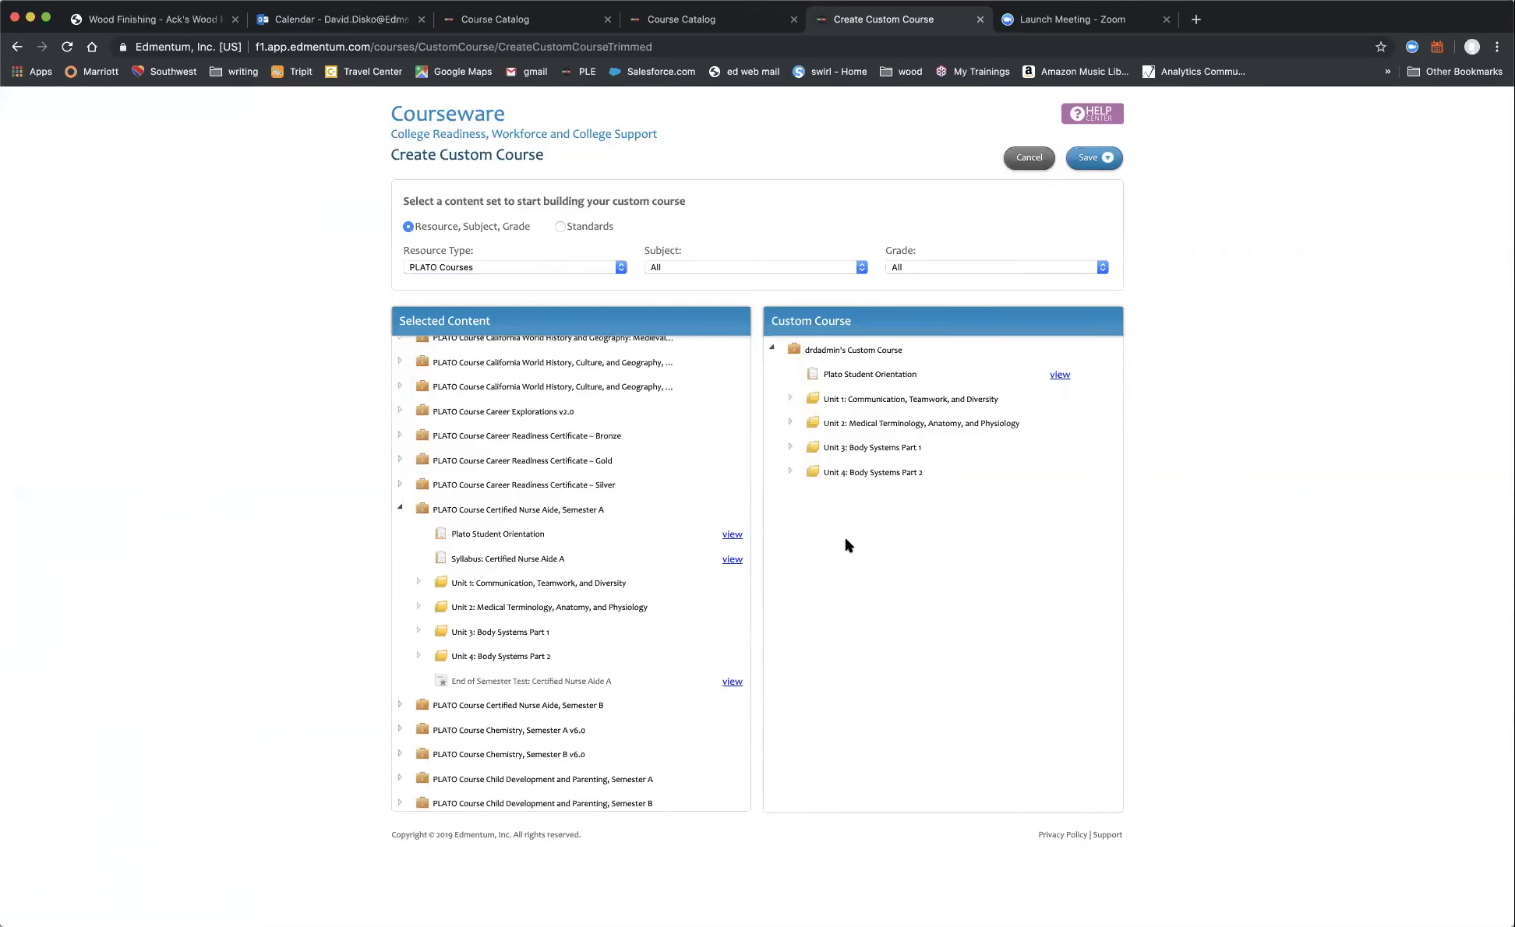
{"action": "mouse_move", "coordinate": [857, 399]}
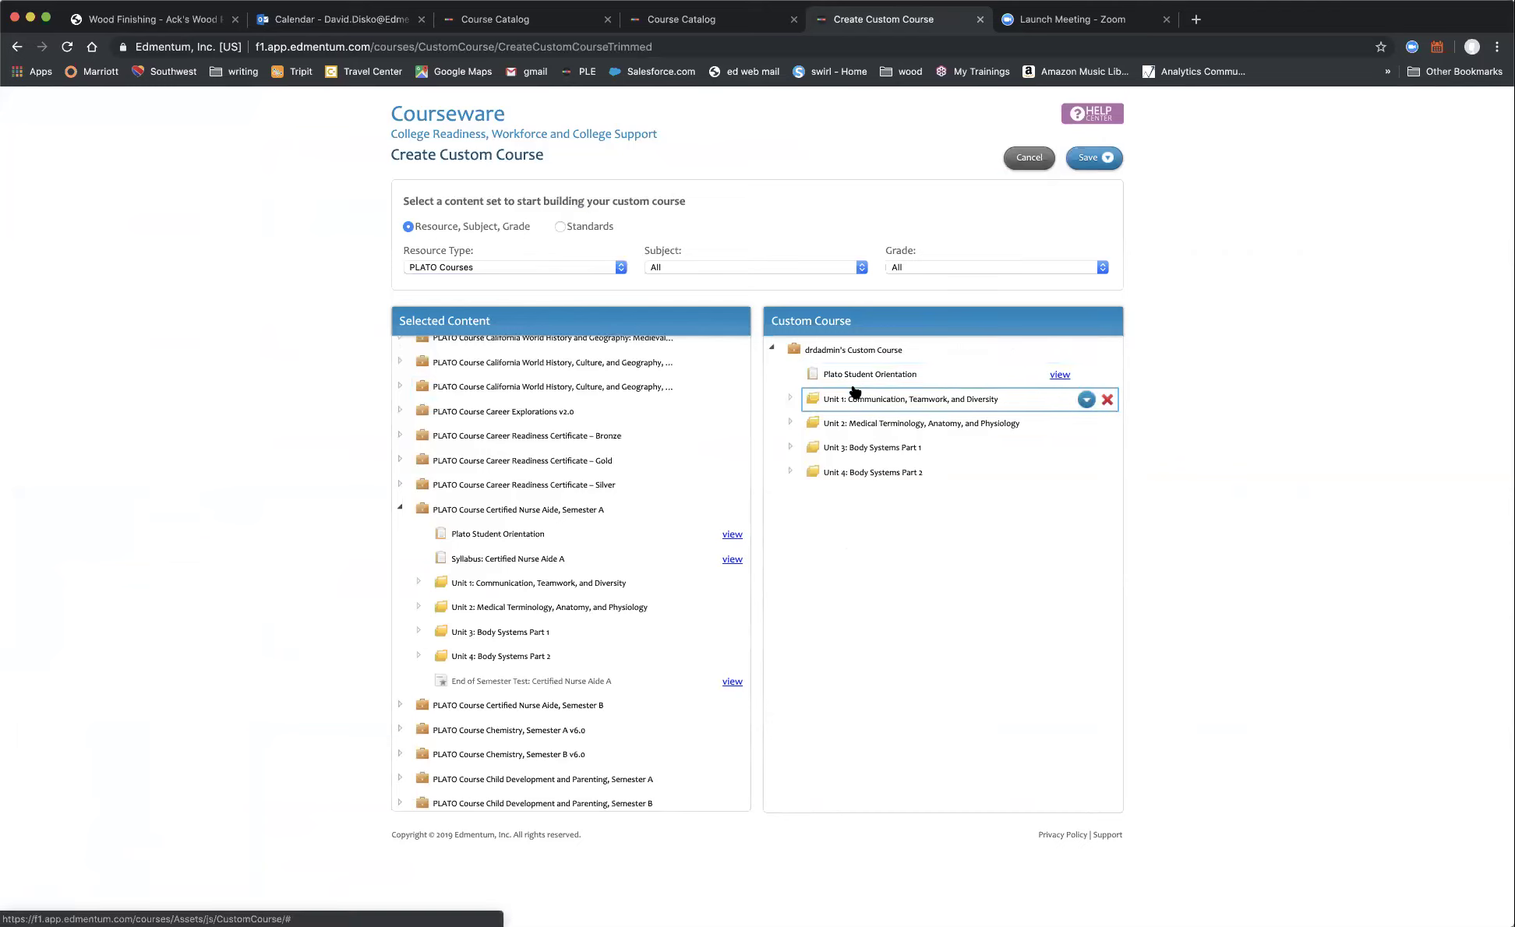
{"action": "mouse_move", "coordinate": [937, 350]}
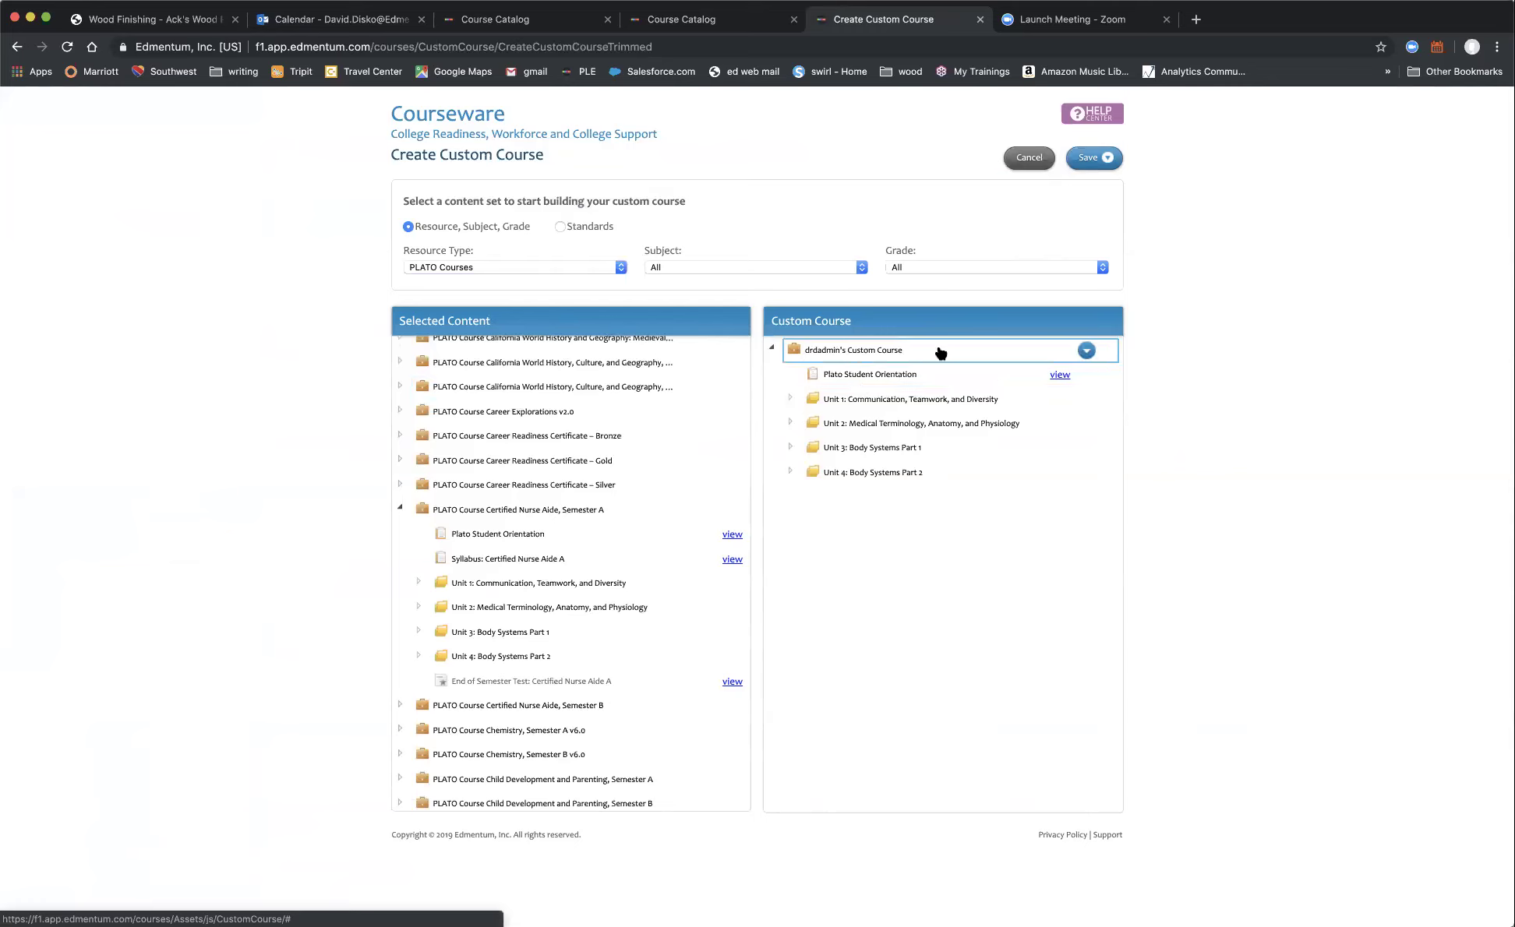
{"action": "left_click", "coordinate": [1087, 354]}
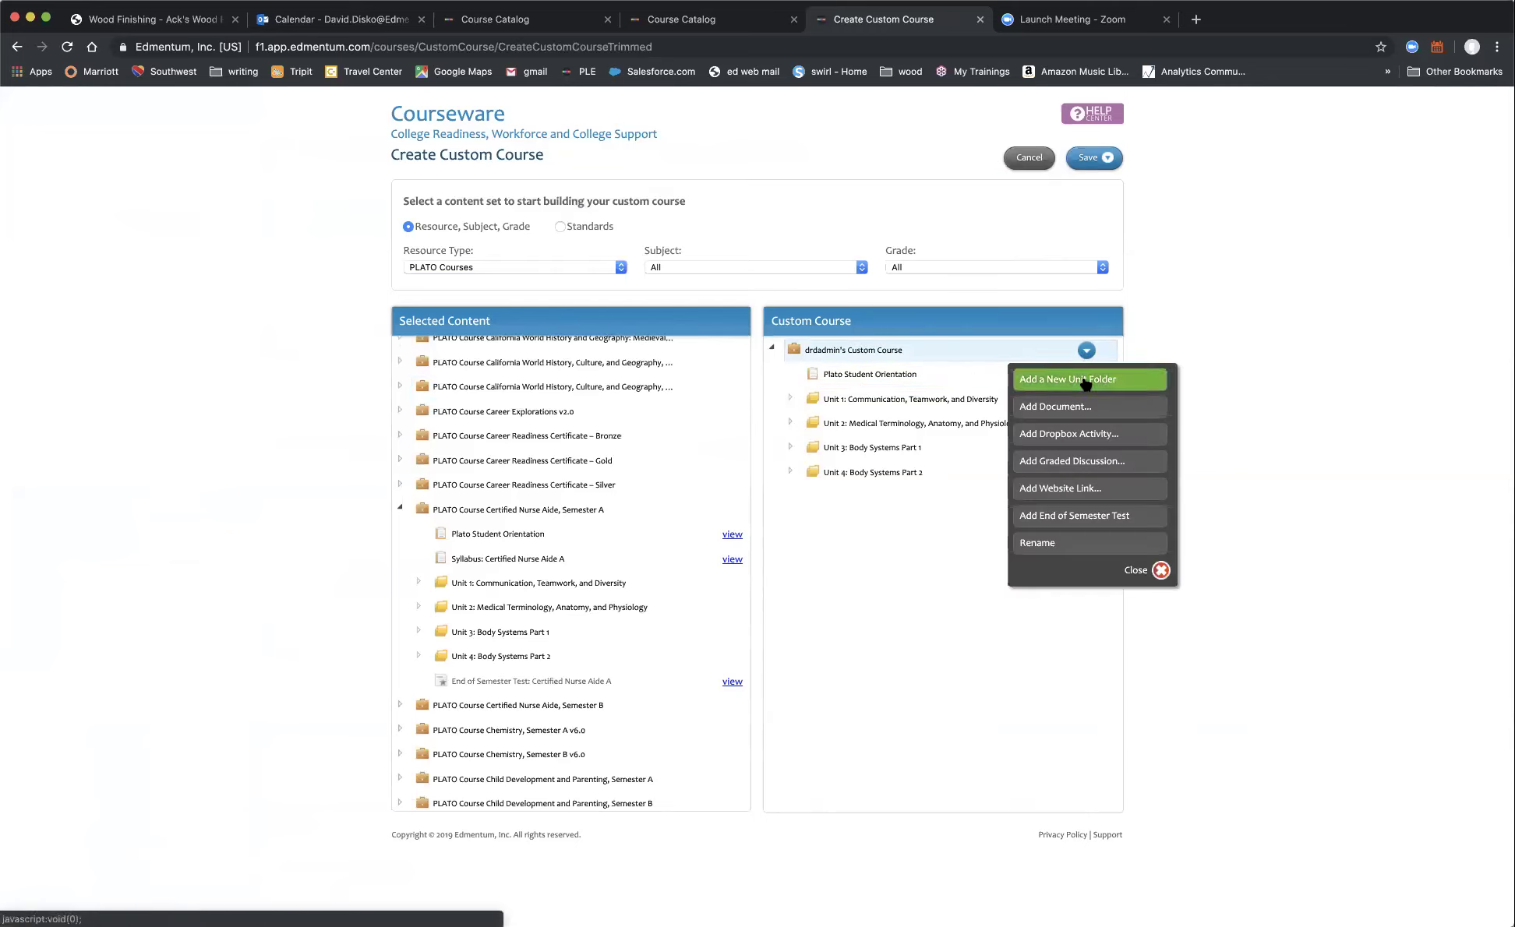
{"action": "left_click", "coordinate": [1085, 380]}
{"action": "mouse_move", "coordinate": [947, 500]}
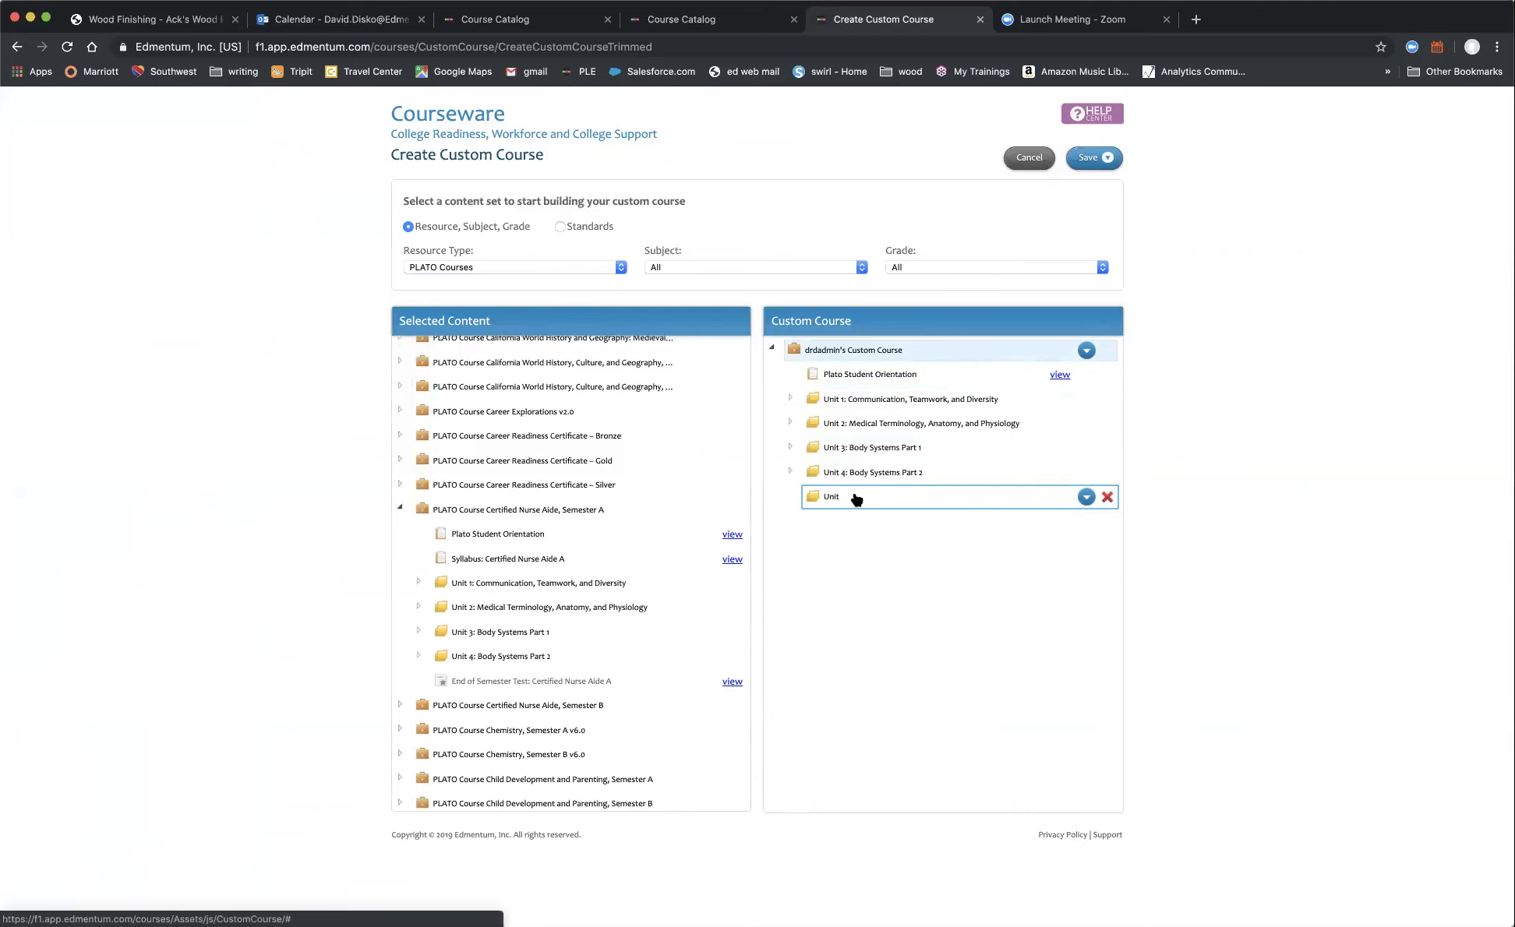
{"action": "left_click_drag", "start_coordinate": [856, 499], "coordinate": [851, 393]}
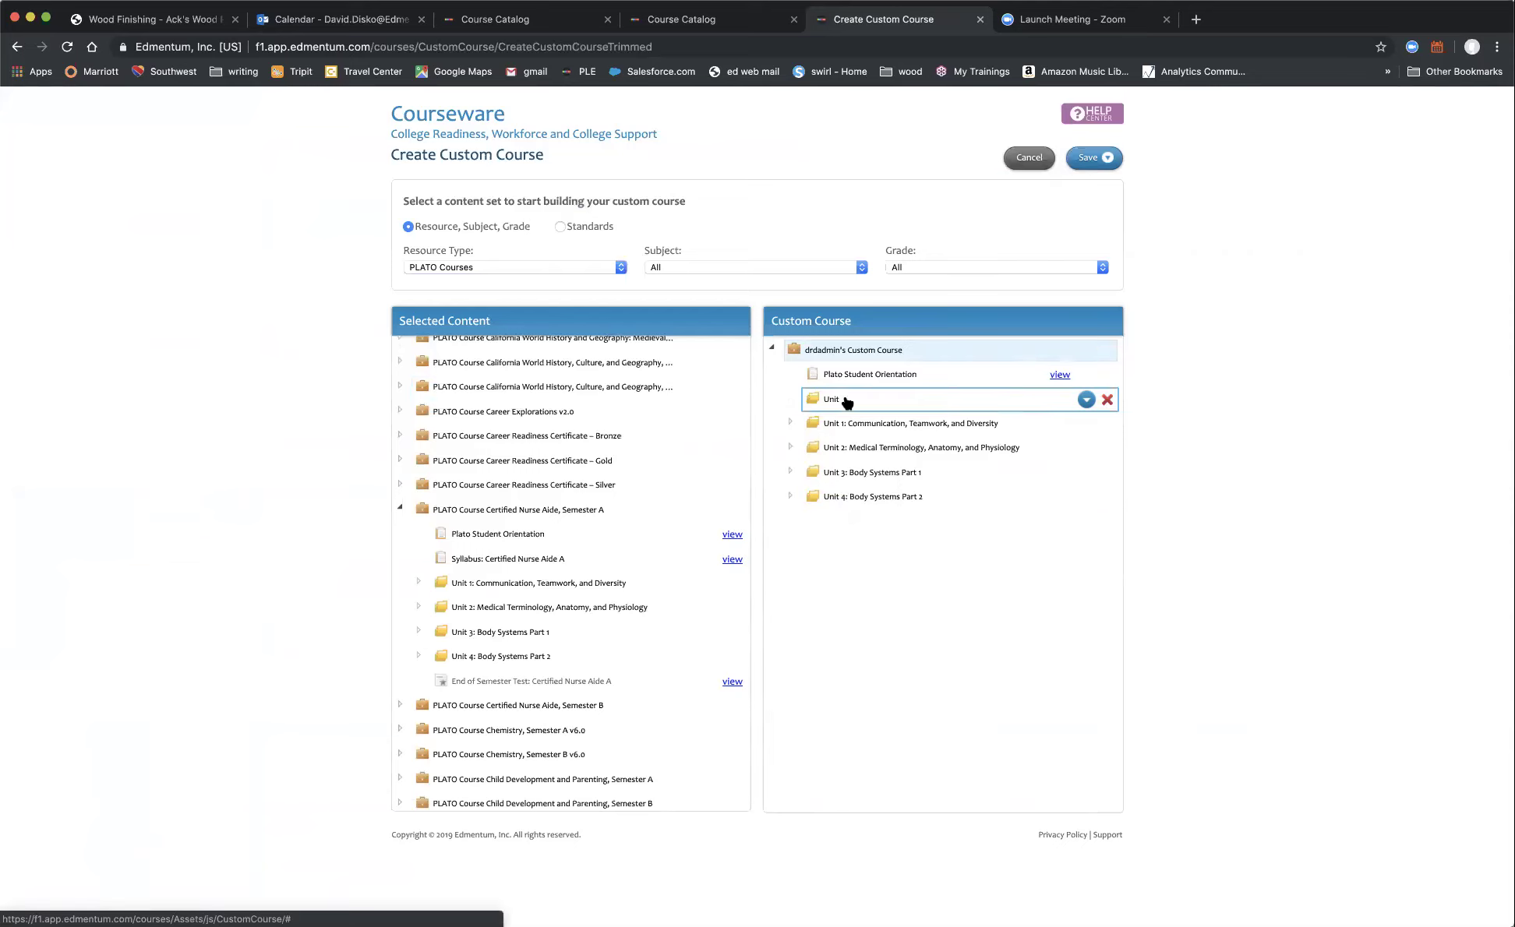
Rename the new unit folder "Unit 0: Reading Readiness 1".
{"action": "left_click", "coordinate": [847, 400]}
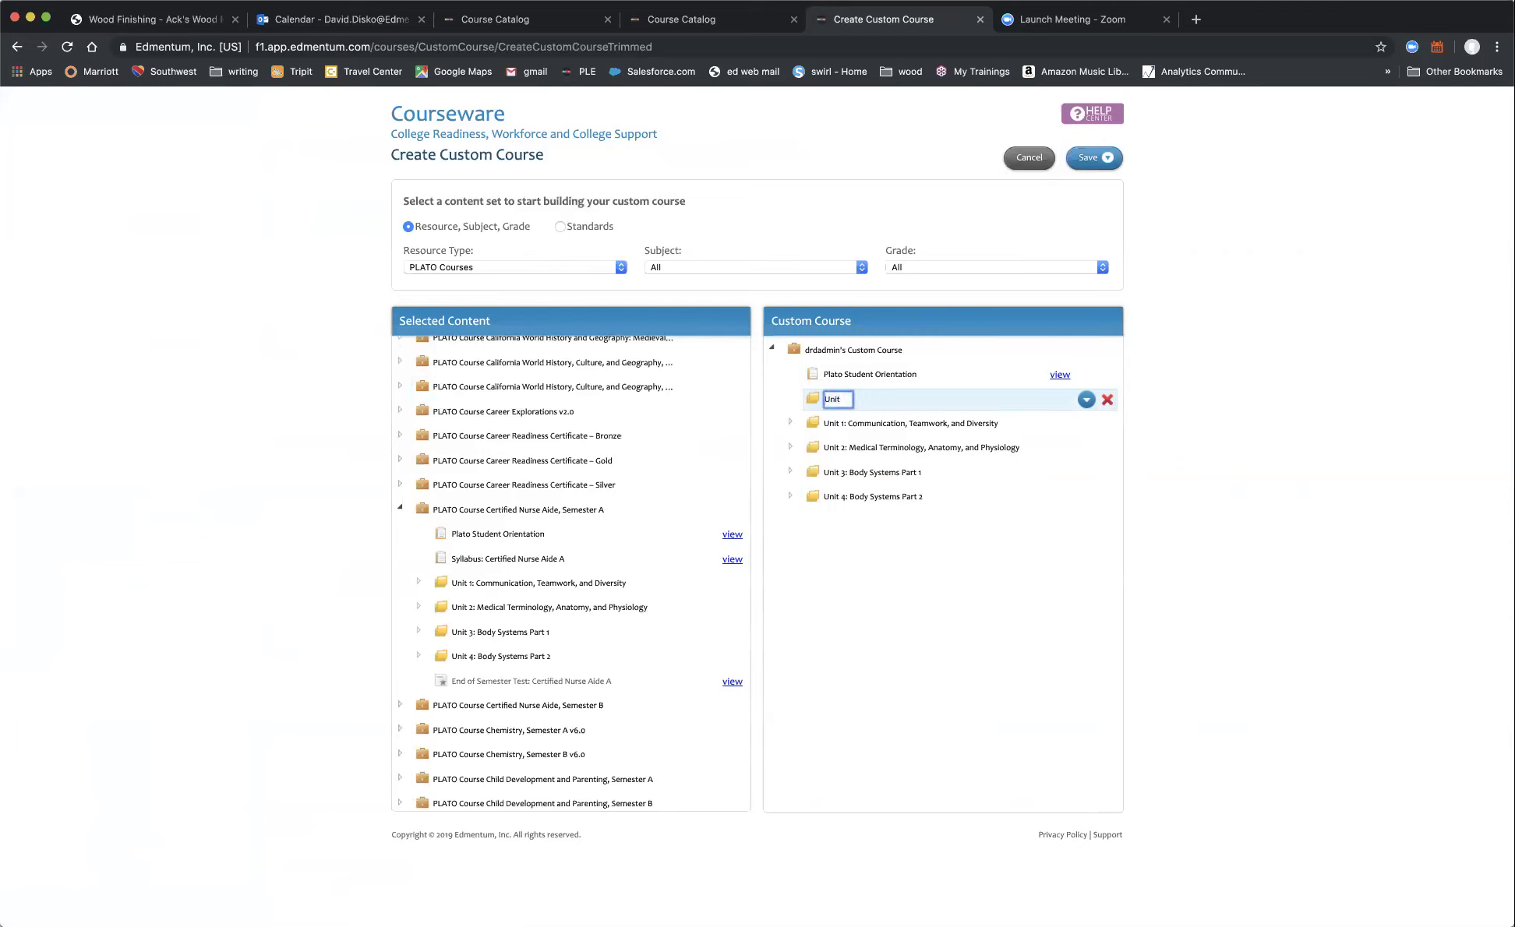
{"action": "type", "text": "0:"}
{"action": "type", "text": "Reading Readiness "}
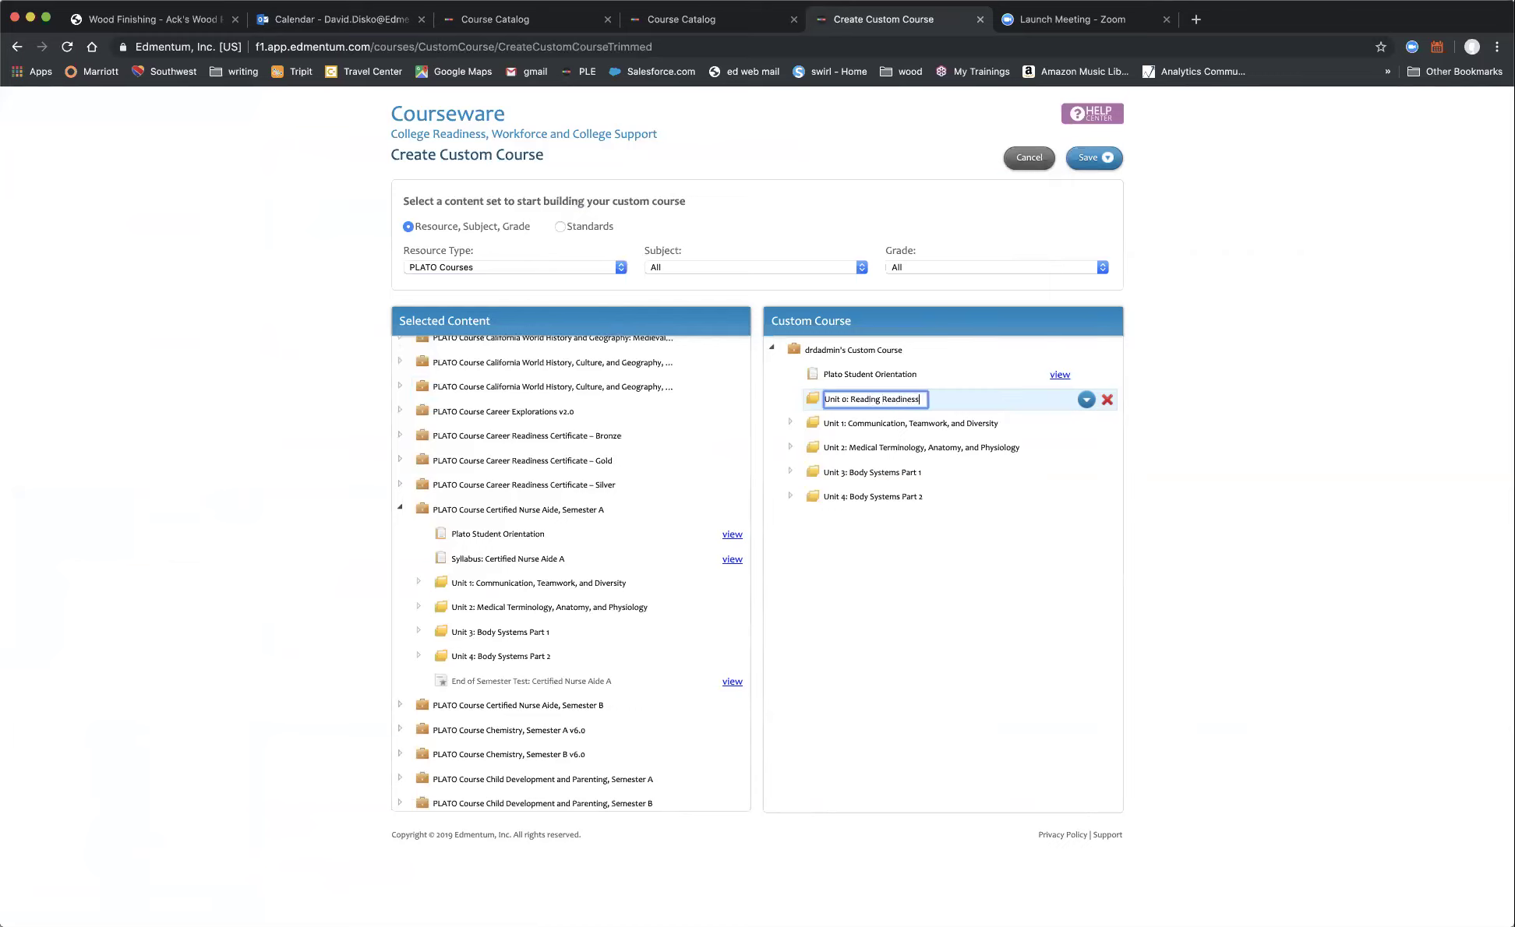
{"action": "type", "text": "1"}
{"action": "left_click", "coordinate": [935, 538]}
{"action": "left_click", "coordinate": [863, 399]}
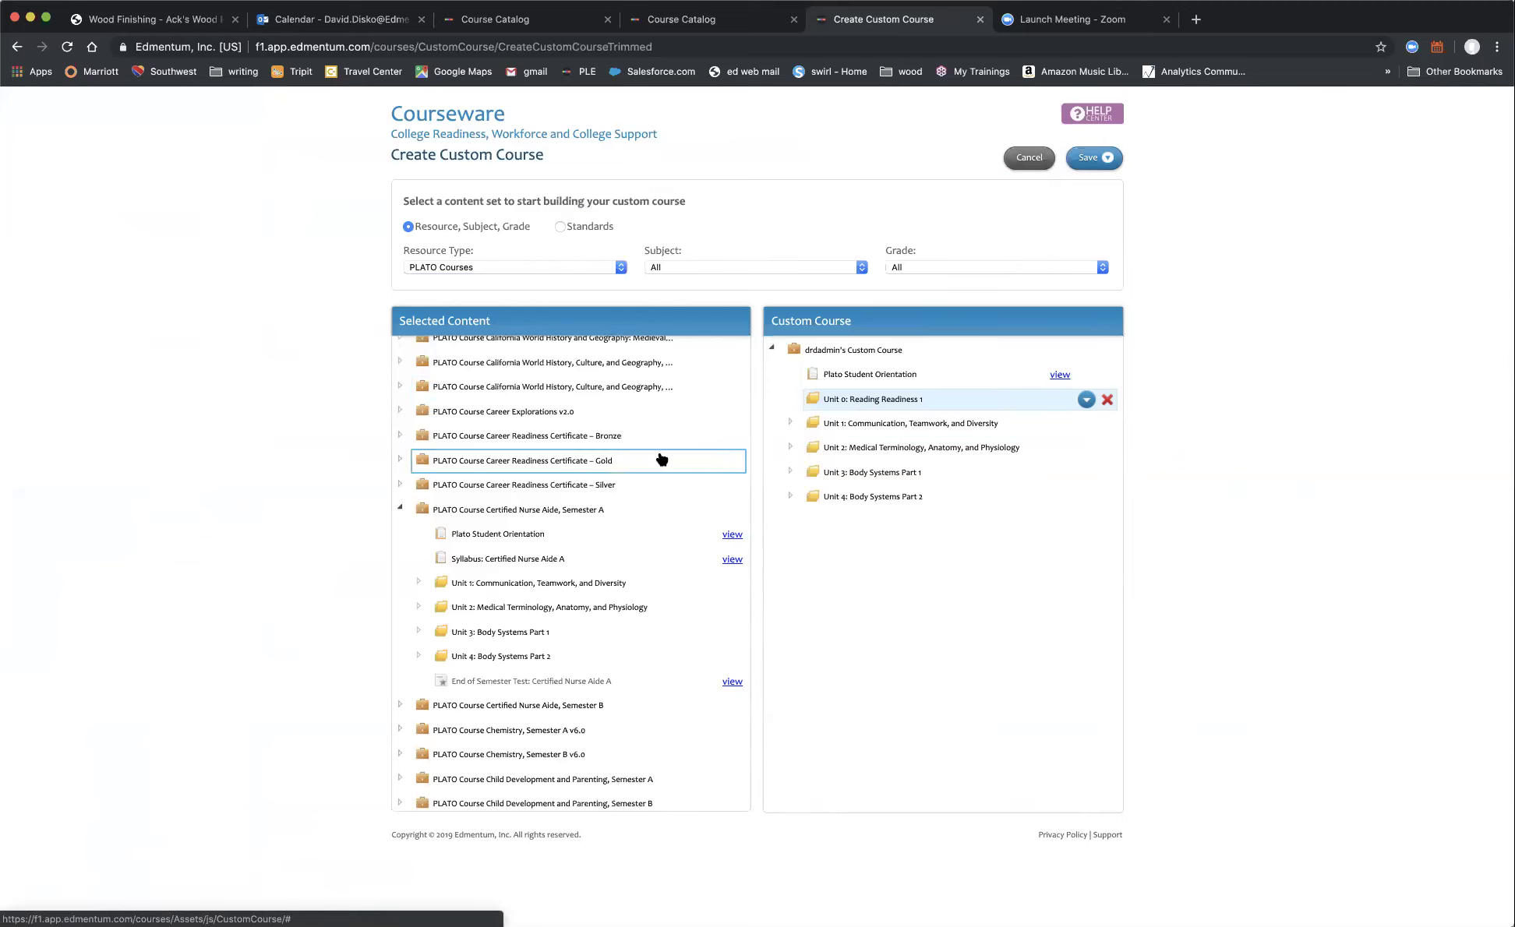
Set the resource type to PLATO Titles and expand Essential Reading Skills down to the lessons of Essential Reading Skills 1.
{"action": "left_click", "coordinate": [620, 268]}
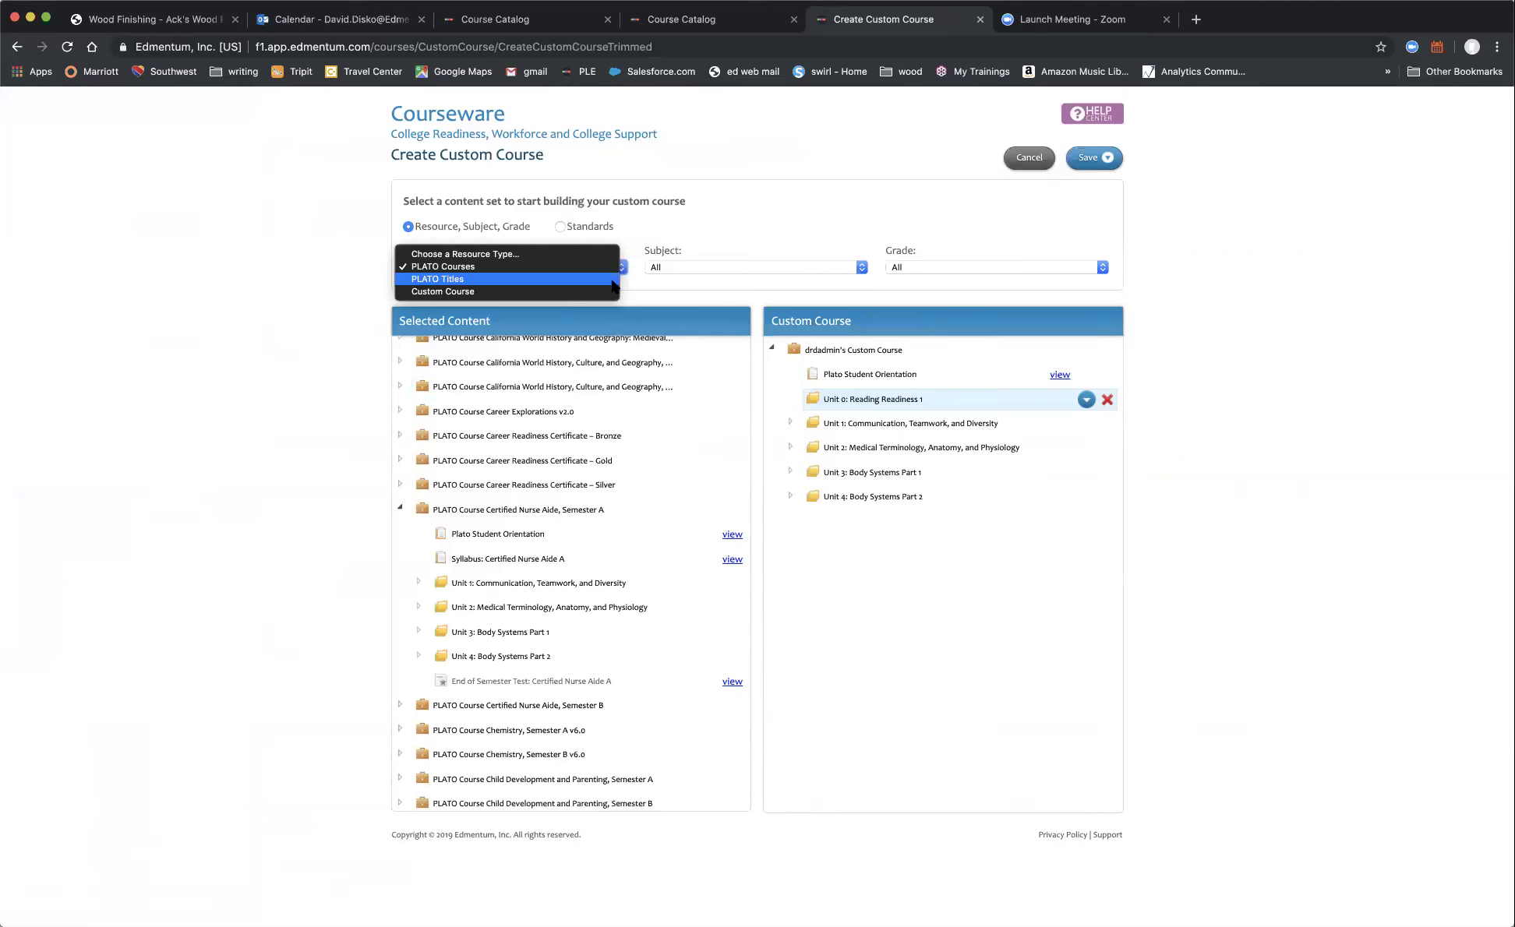
{"action": "left_click", "coordinate": [612, 279]}
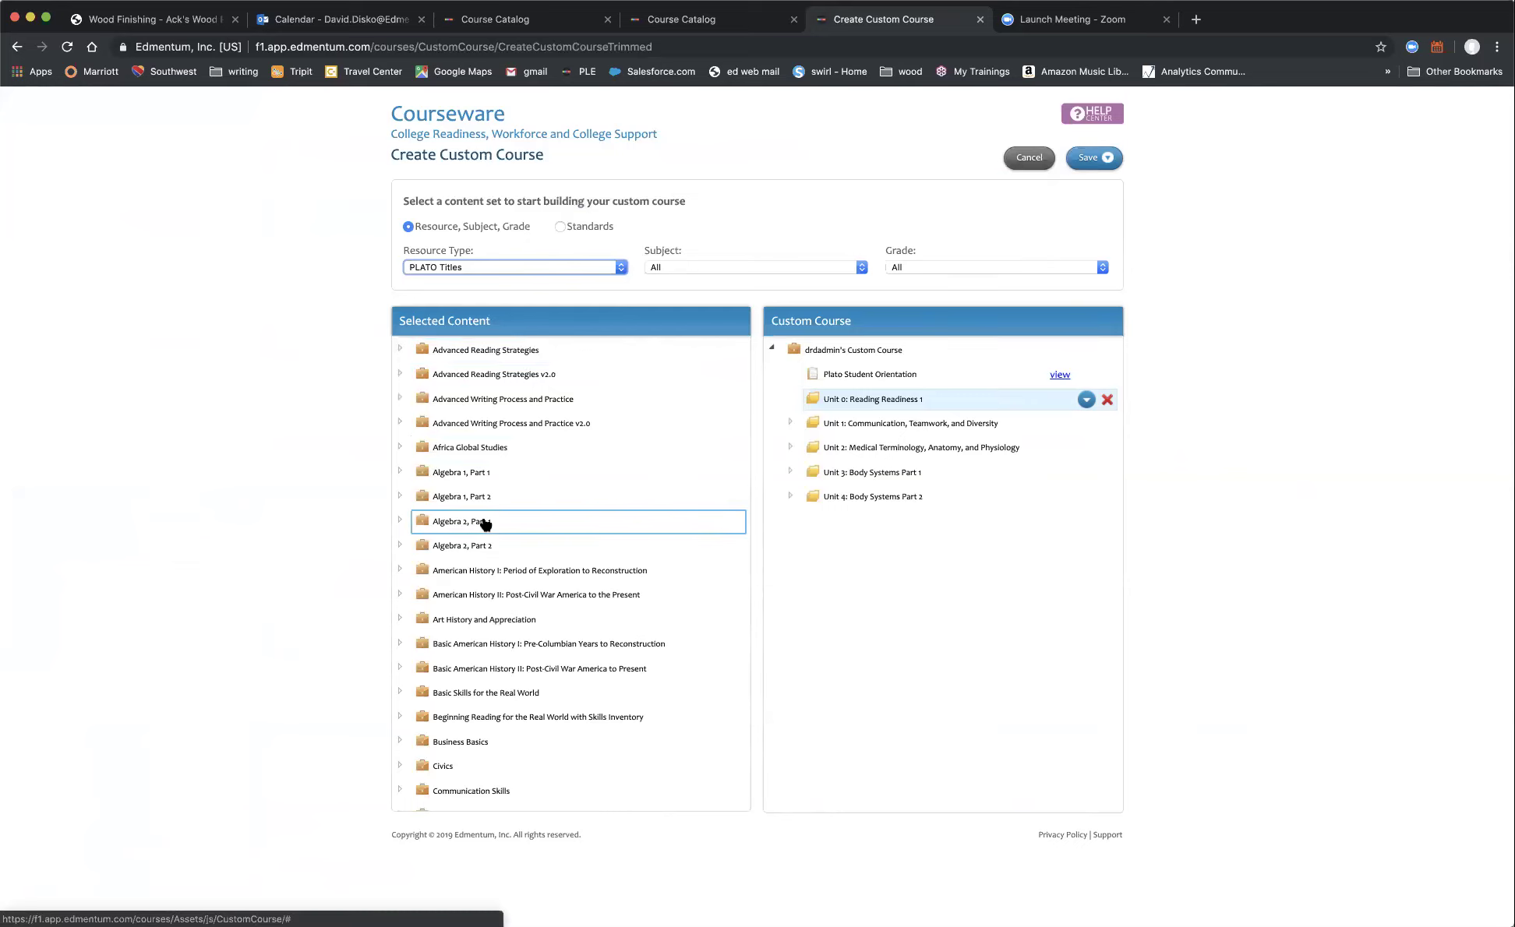
{"action": "scroll", "coordinate": [485, 523], "scroll_direction": "down", "scroll_amount": 10}
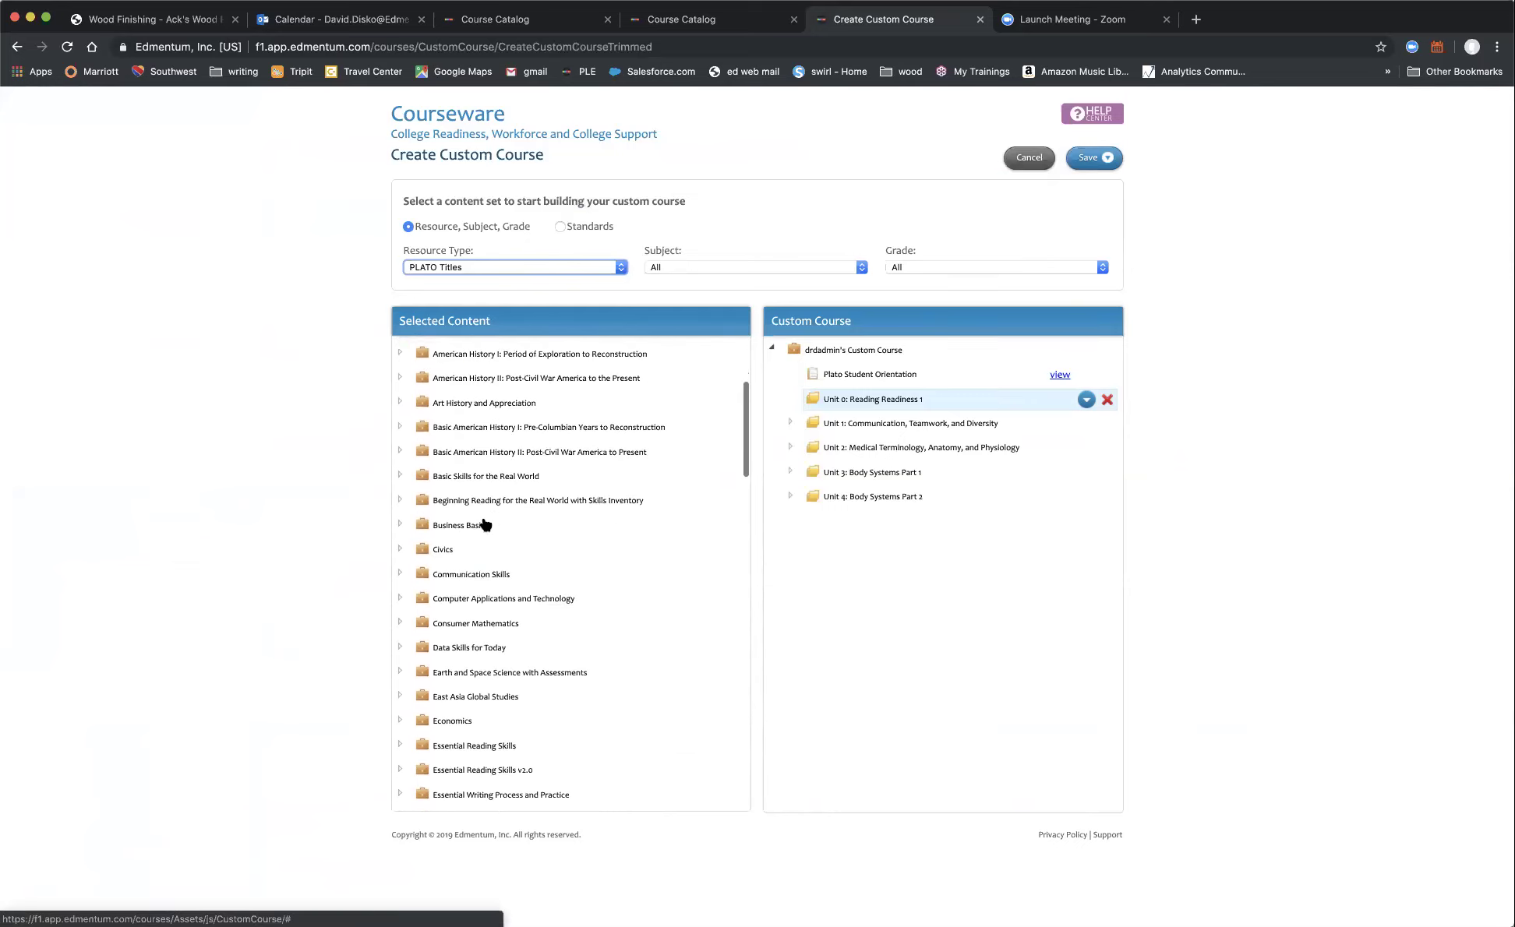
{"action": "scroll", "coordinate": [485, 523], "scroll_direction": "down", "scroll_amount": 2}
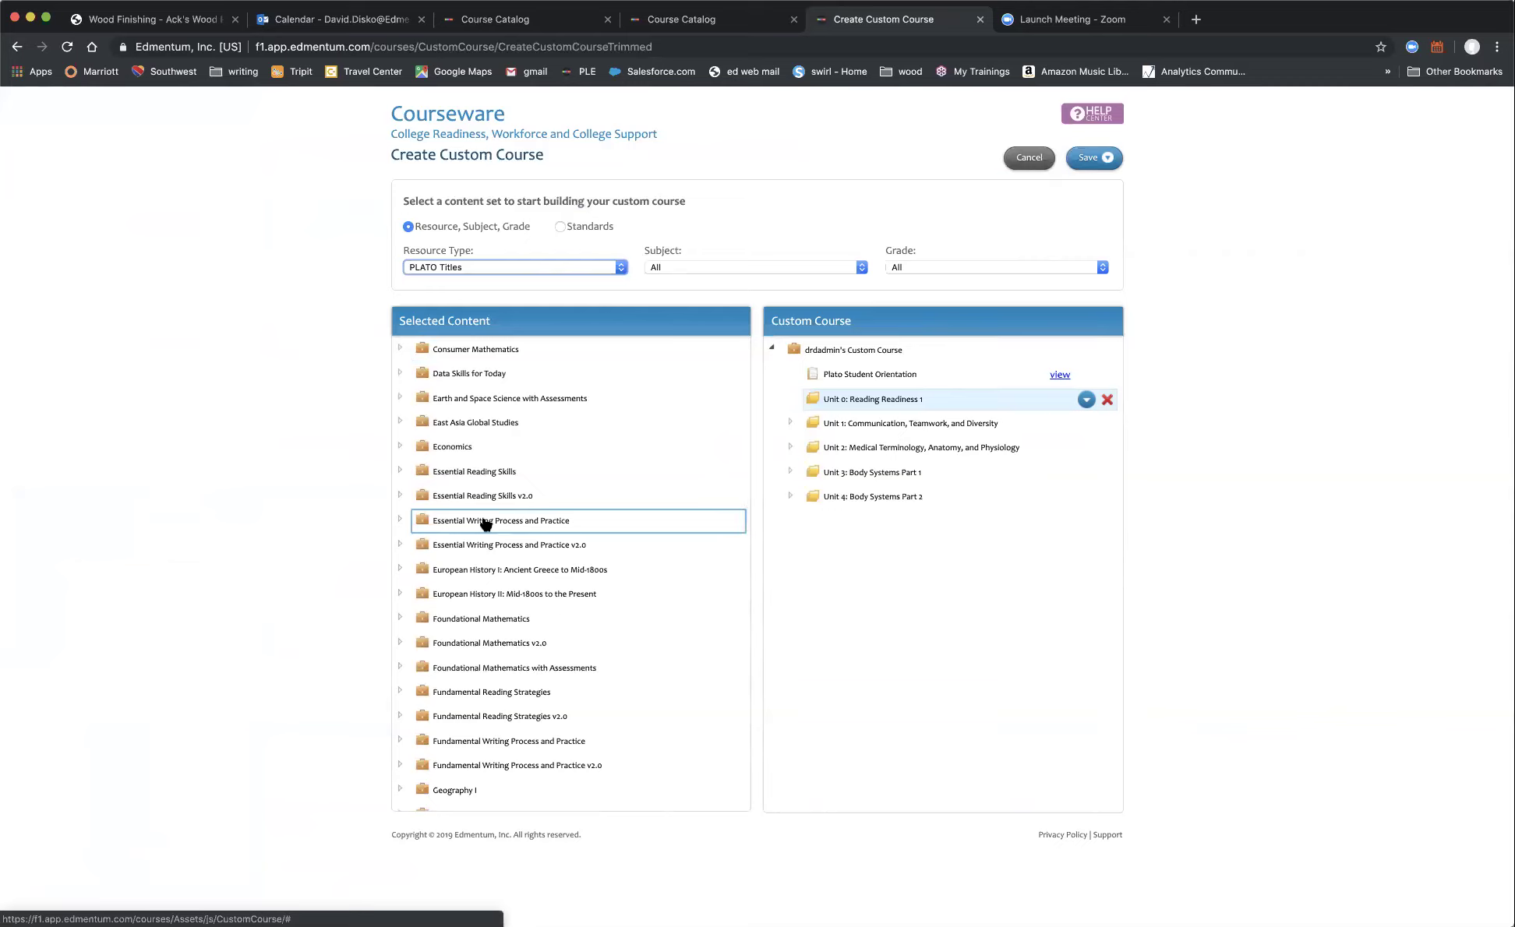
{"action": "scroll", "coordinate": [485, 523], "scroll_direction": "down", "scroll_amount": 1}
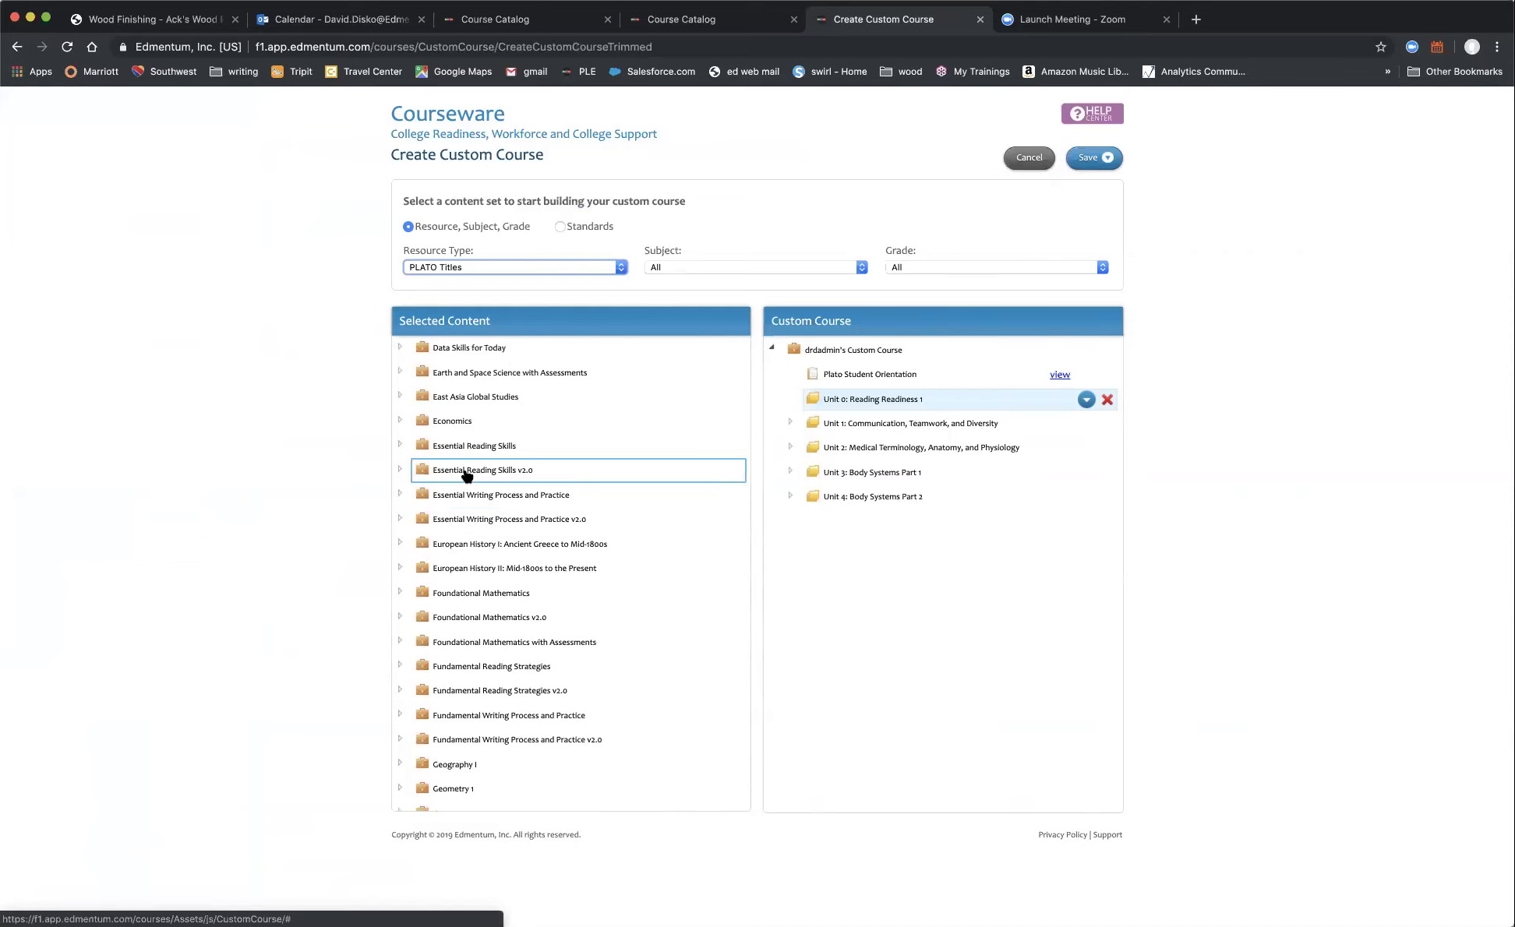
{"action": "left_click", "coordinate": [399, 446]}
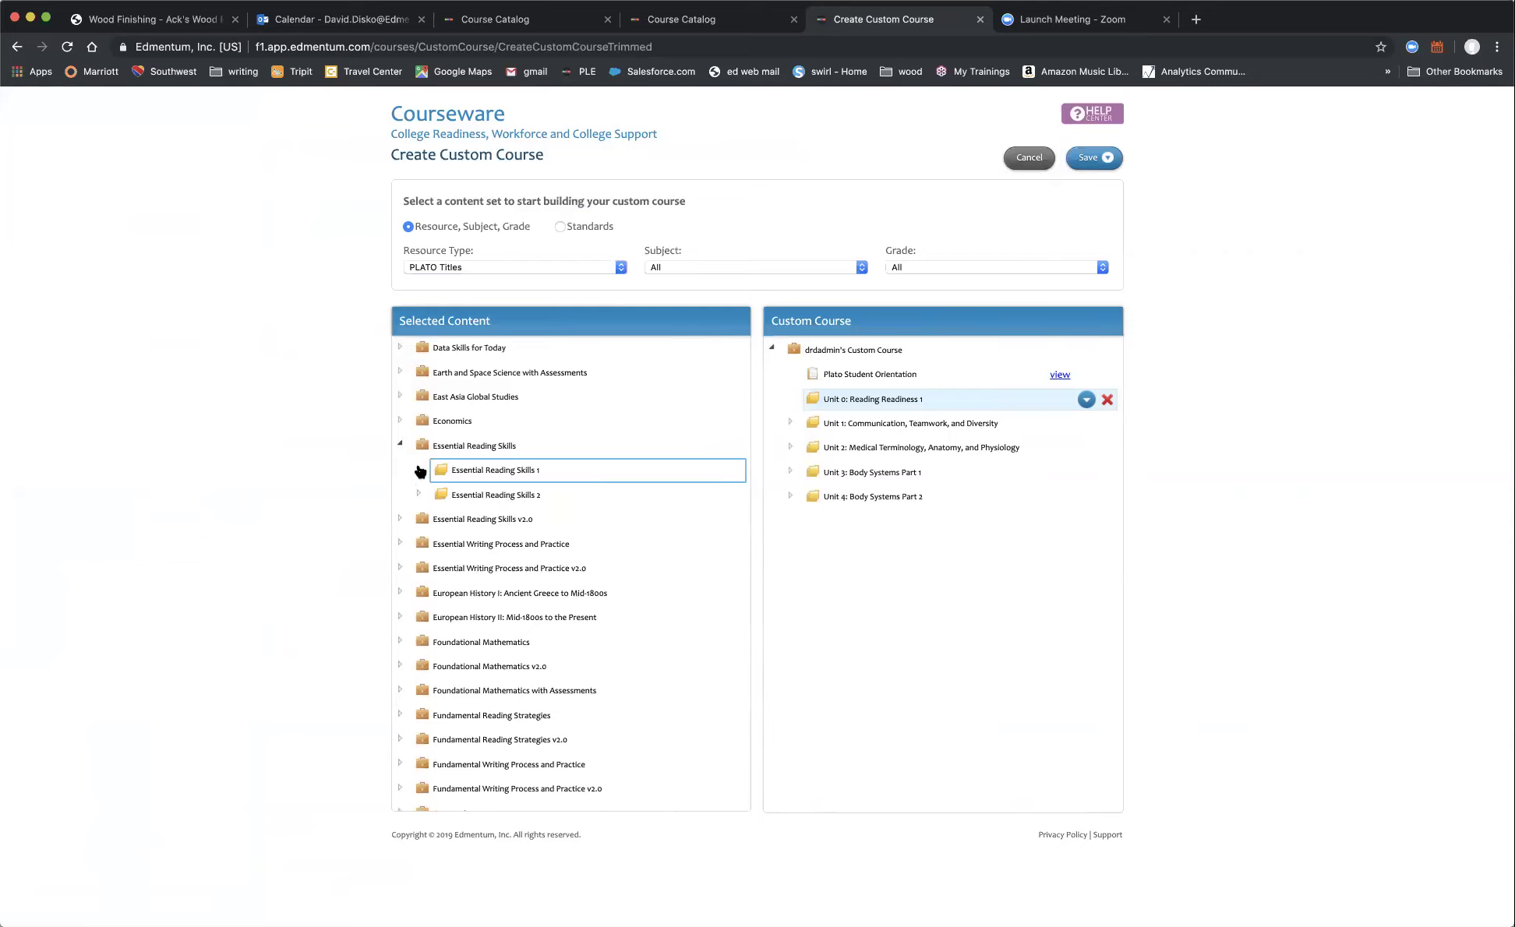
{"action": "left_click", "coordinate": [418, 470]}
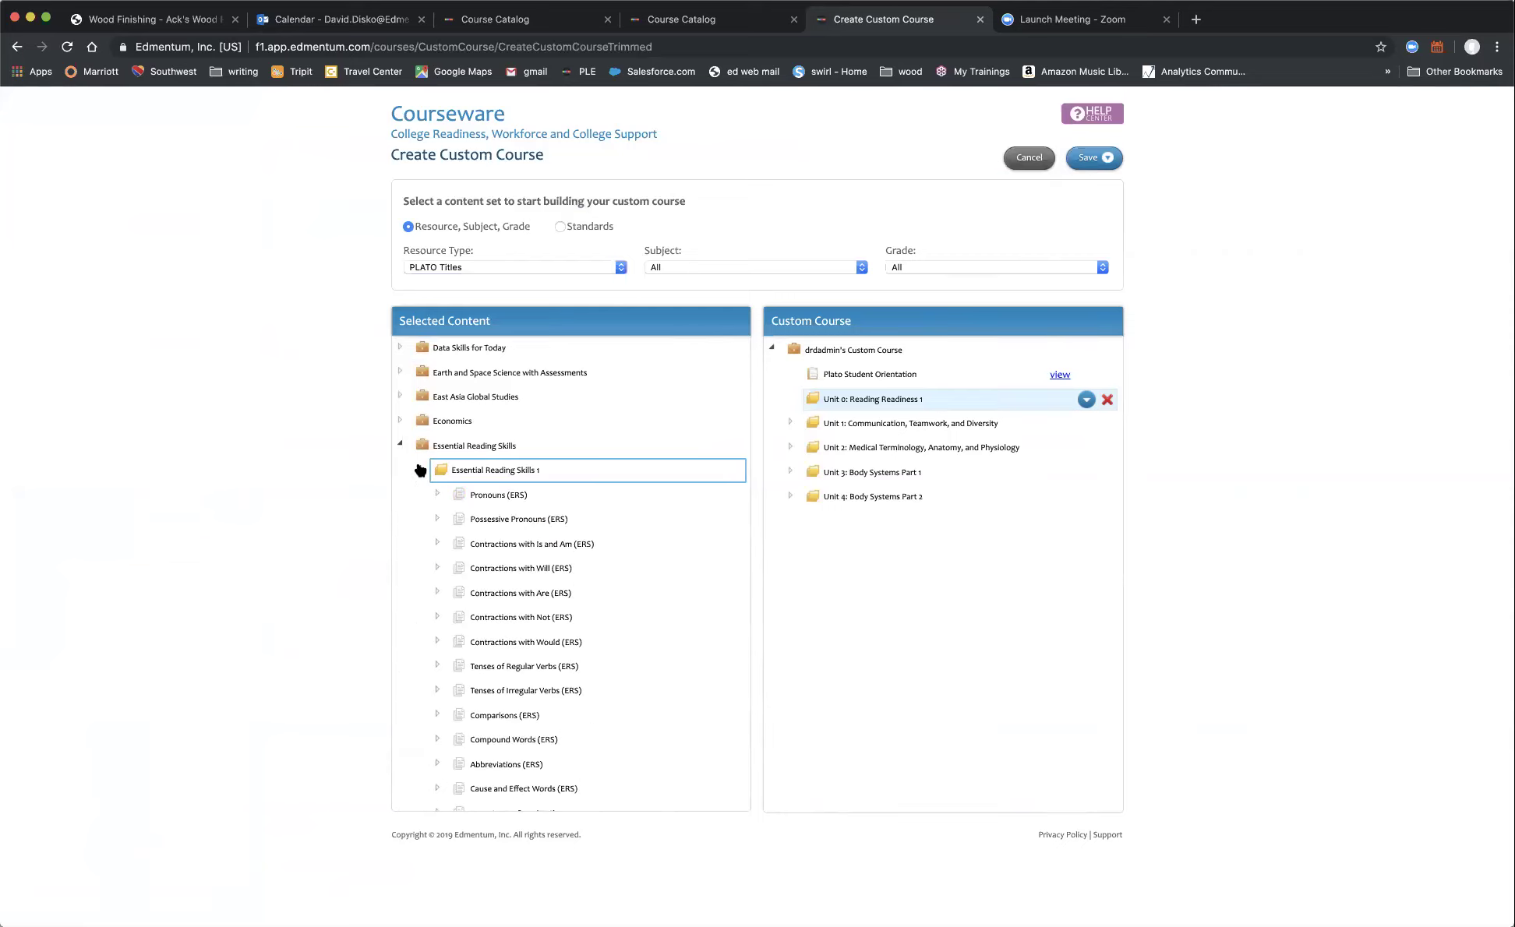
Add the Pronouns, Possessive Pronouns, and Tenses of Regular Verbs (ERS) lessons to the Unit 0: Reading Readiness 1 folder.
{"action": "scroll", "coordinate": [421, 470], "scroll_direction": "down", "scroll_amount": 2}
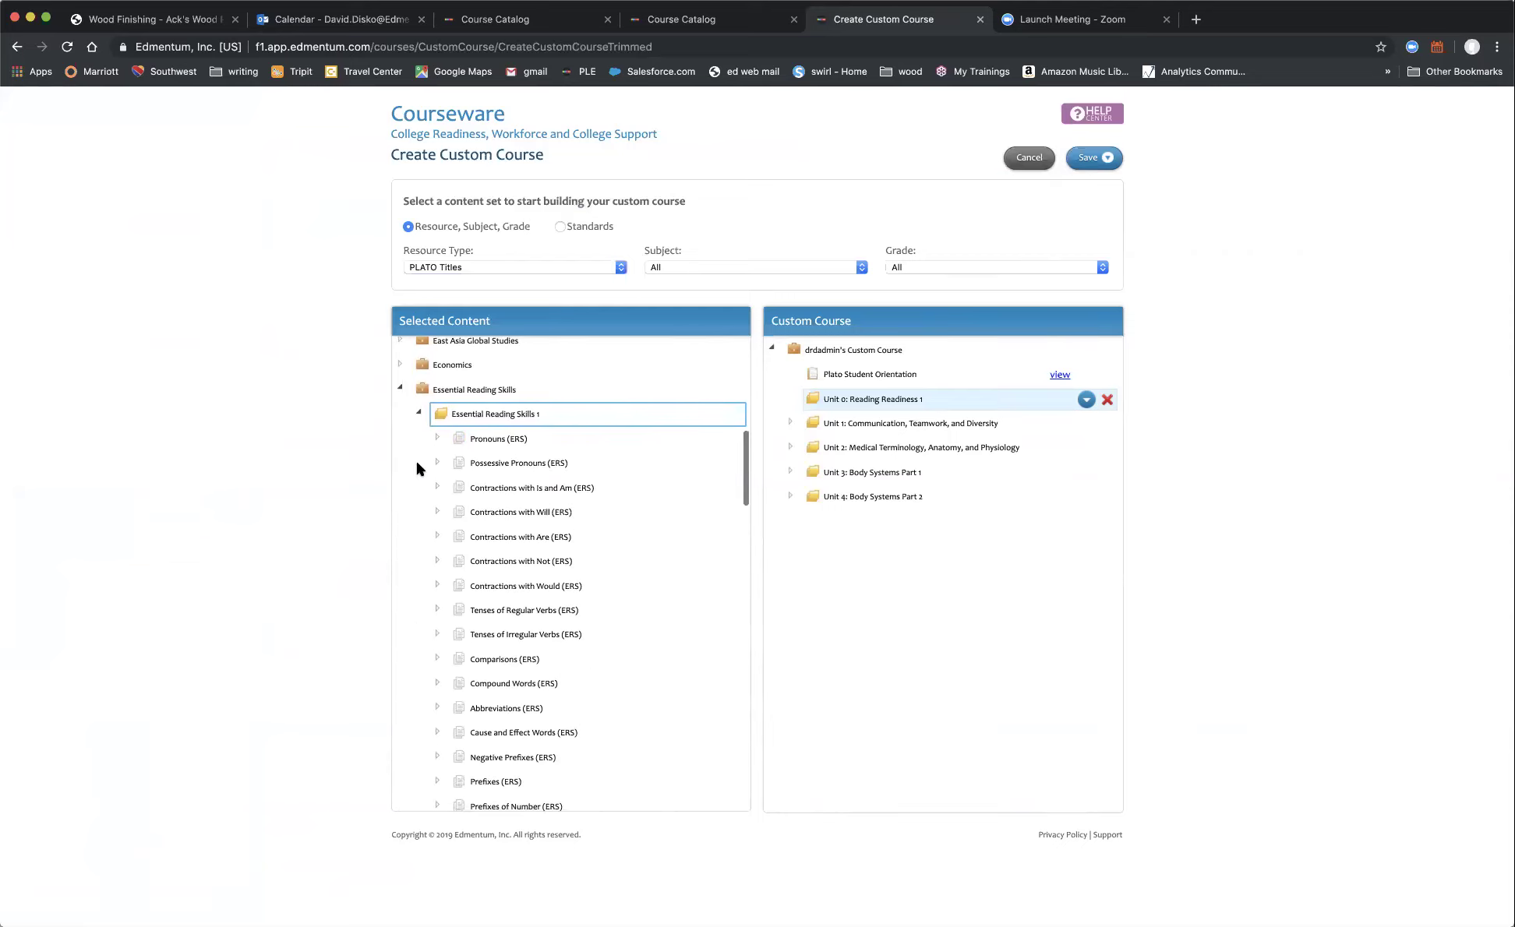
{"action": "scroll", "coordinate": [417, 467], "scroll_direction": "down", "scroll_amount": 3}
{"action": "scroll", "coordinate": [417, 468], "scroll_direction": "up", "scroll_amount": 2}
{"action": "scroll", "coordinate": [416, 469], "scroll_direction": "up", "scroll_amount": 2}
{"action": "left_click", "coordinate": [473, 474]}
{"action": "left_click_drag", "start_coordinate": [473, 475], "coordinate": [841, 402]}
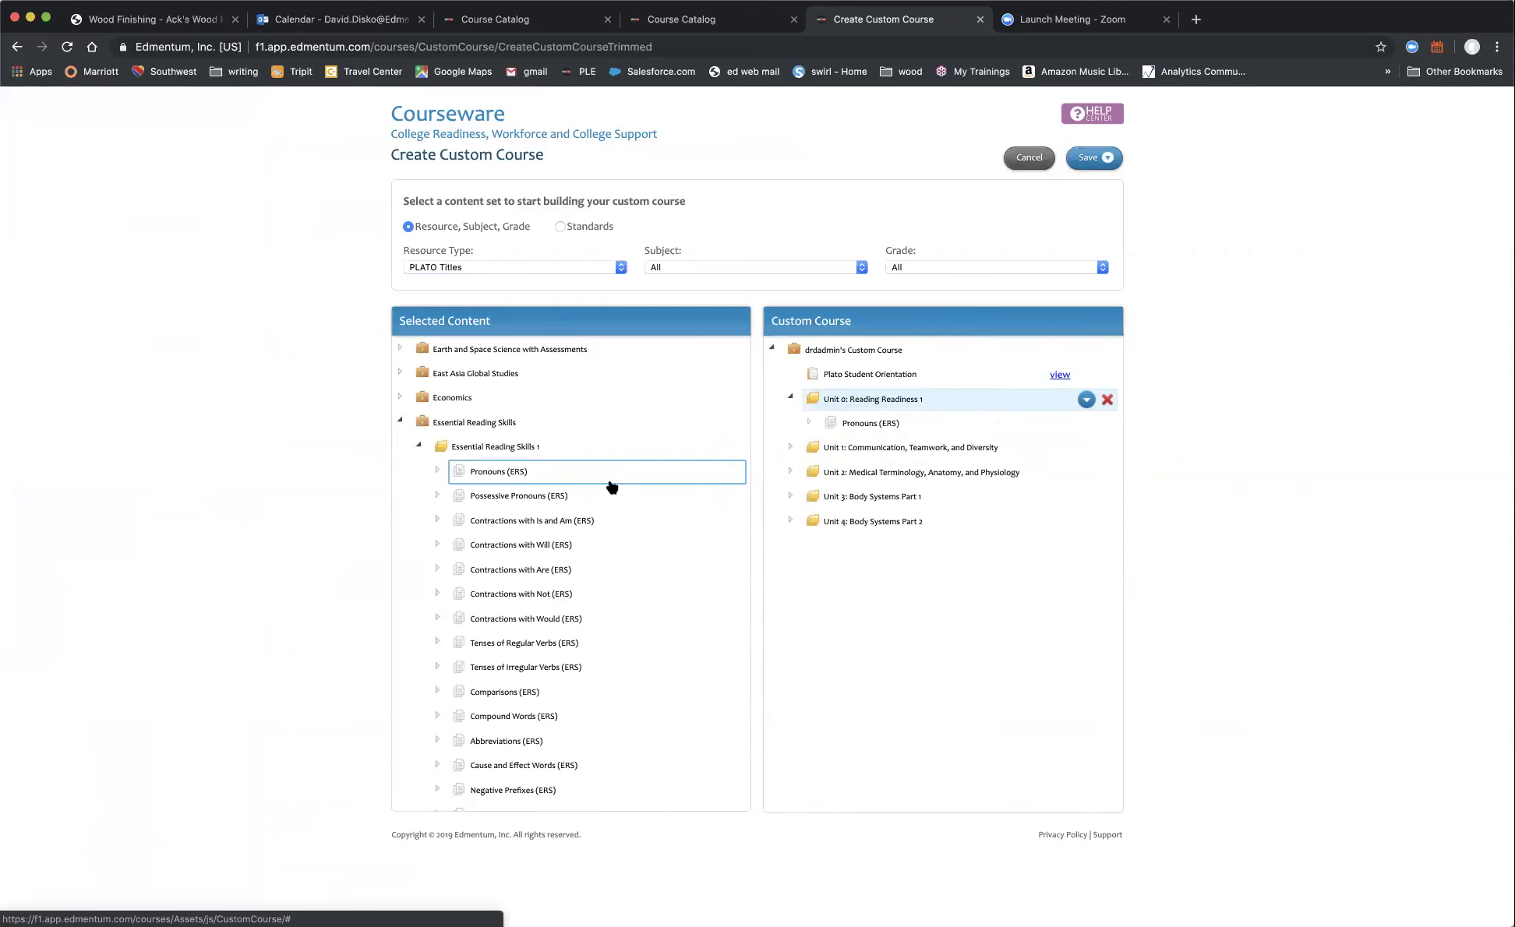
{"action": "left_click_drag", "start_coordinate": [561, 499], "coordinate": [826, 443]}
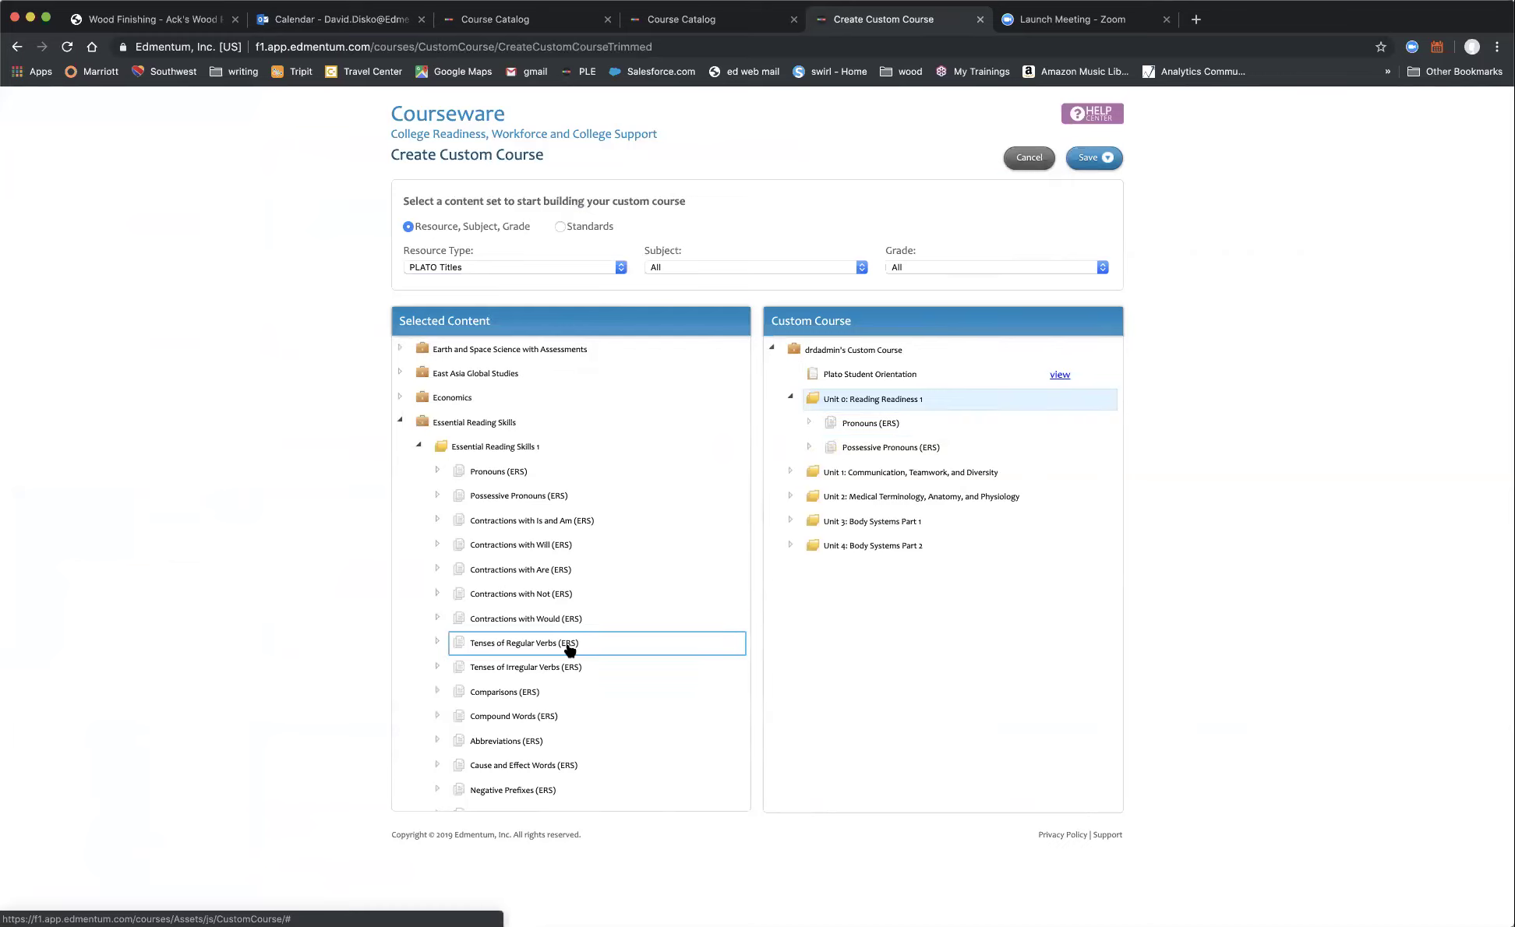
{"action": "left_click_drag", "start_coordinate": [568, 651], "coordinate": [858, 462]}
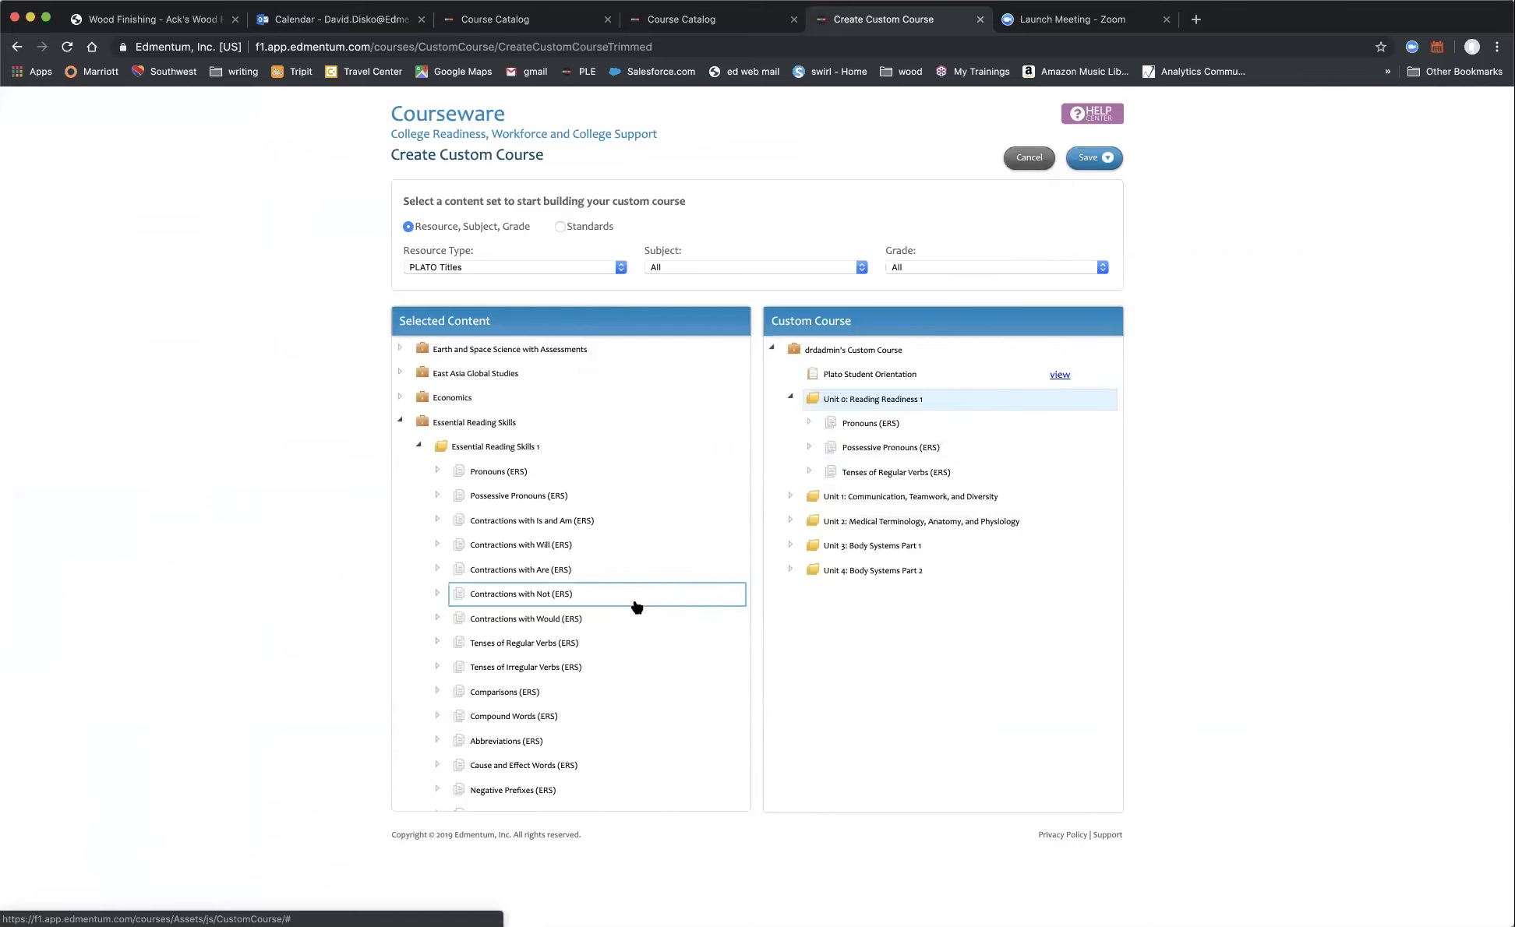
Add Comparisons (ERS) and, from Essential Reading Skills 2, Finding Main Ideas 1 (ERS) to the end of the Unit 0: Reading Readiness 1 folder.
{"action": "left_click_drag", "start_coordinate": [570, 695], "coordinate": [857, 489]}
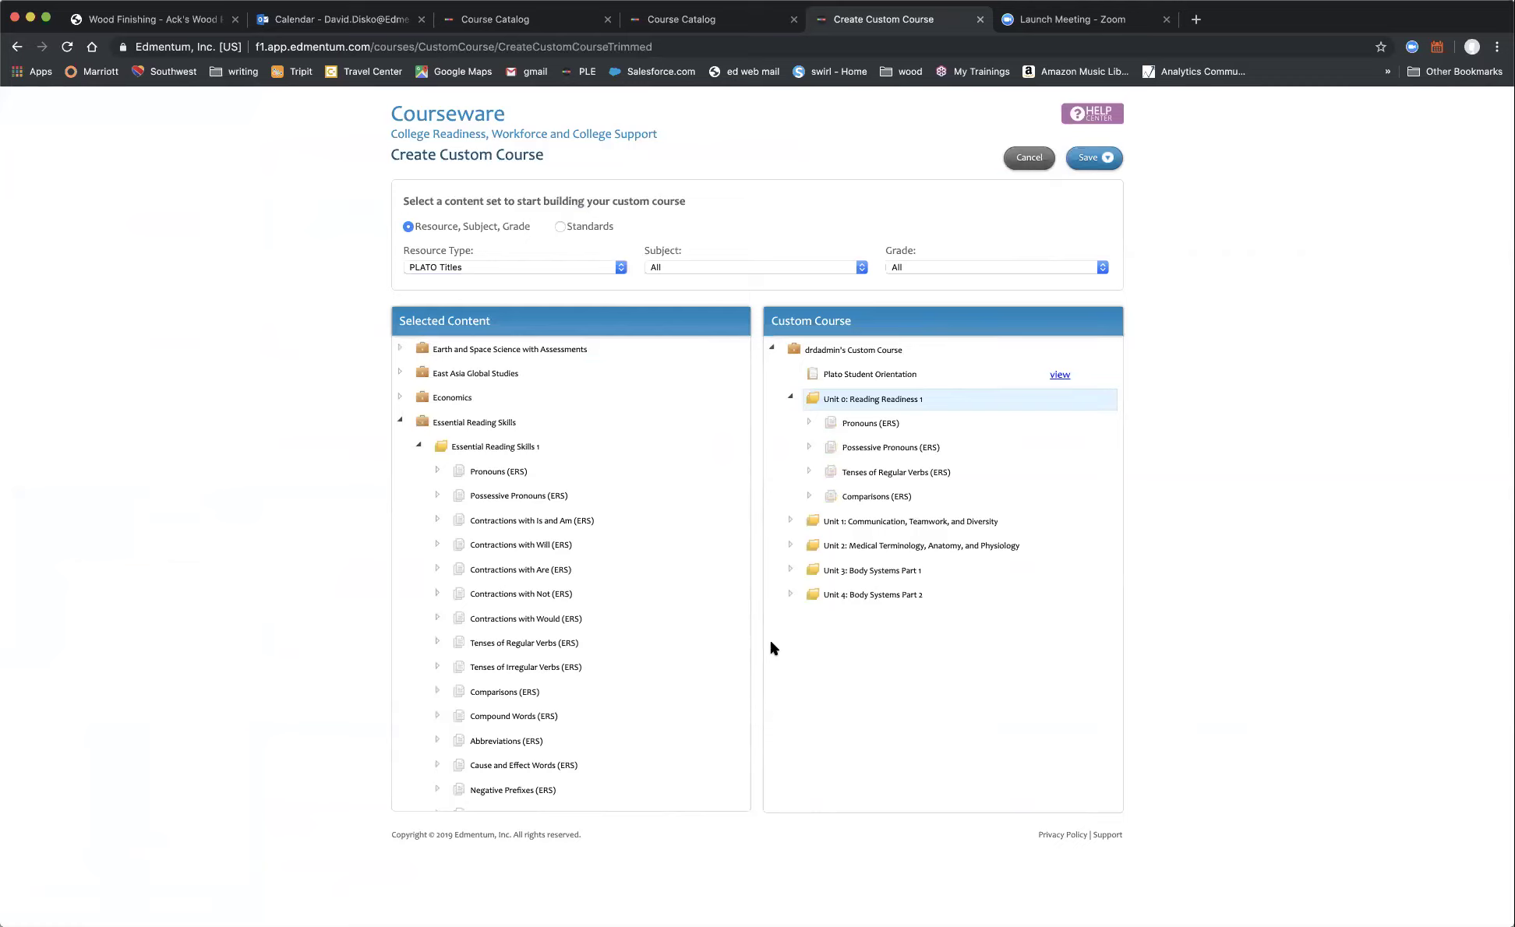
{"action": "left_click", "coordinate": [680, 647]}
{"action": "scroll", "coordinate": [679, 654], "scroll_direction": "down", "scroll_amount": 5}
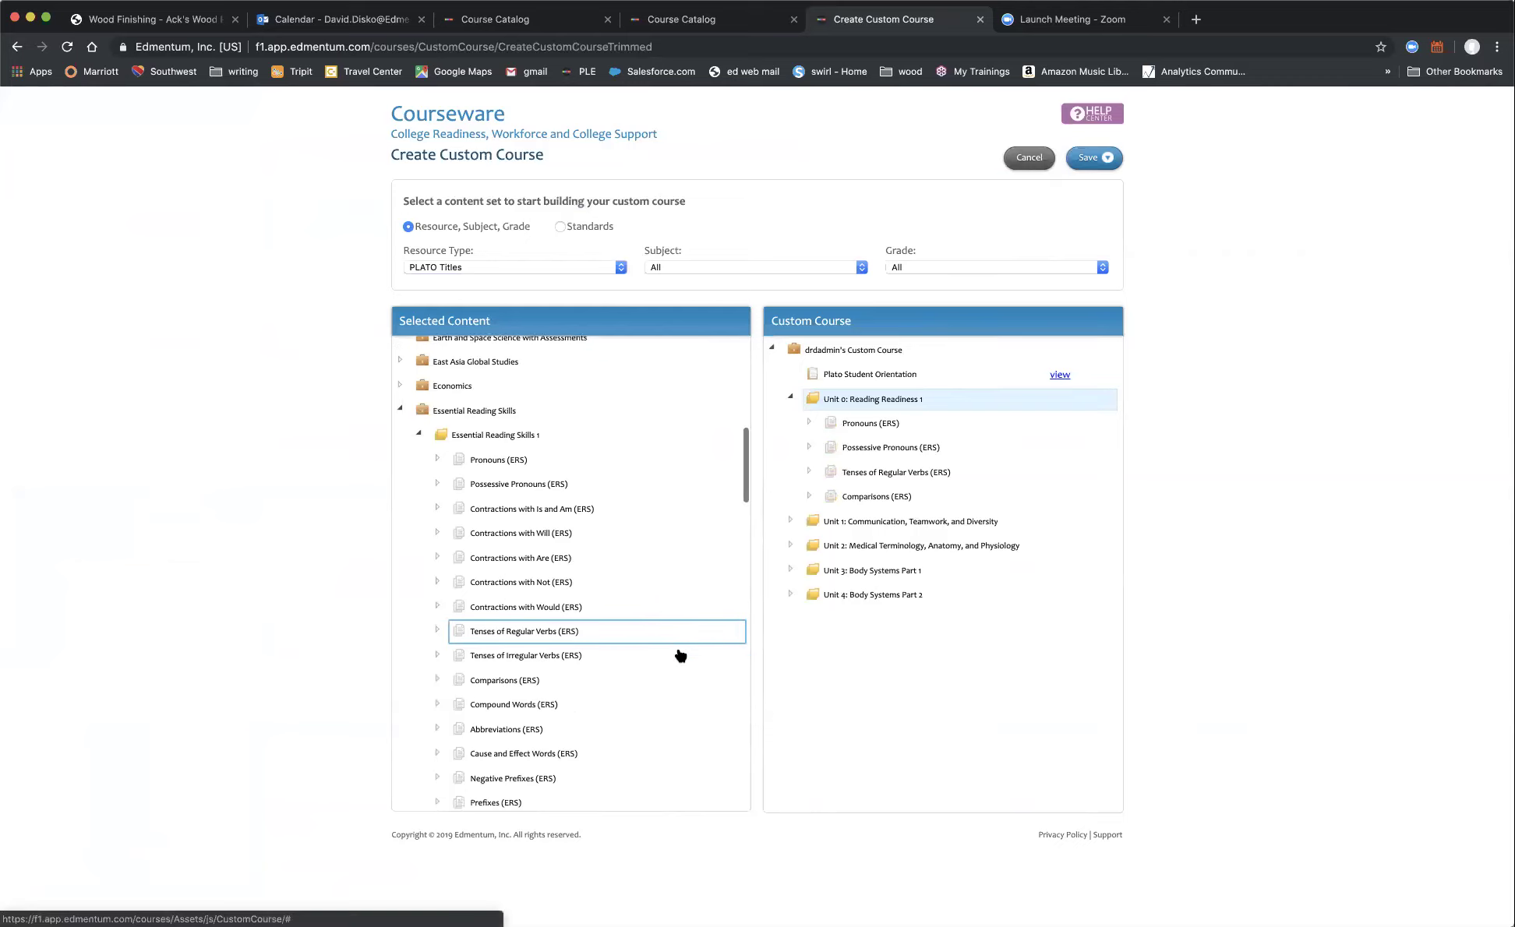
{"action": "scroll", "coordinate": [680, 655], "scroll_direction": "down", "scroll_amount": 2}
{"action": "left_click", "coordinate": [679, 655]}
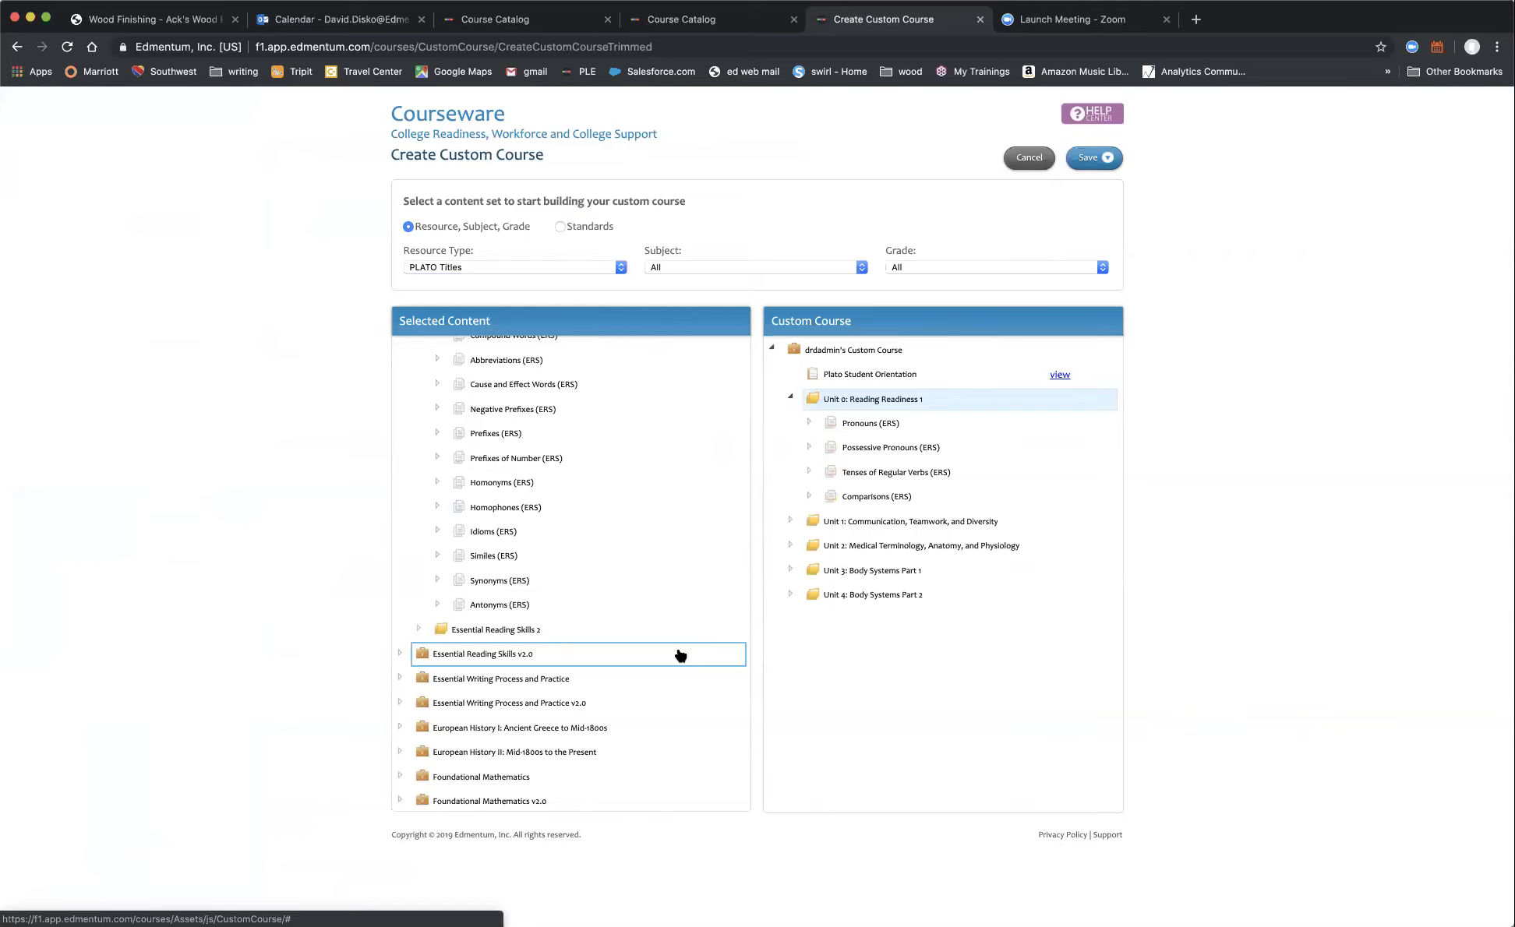
{"action": "scroll", "coordinate": [678, 654], "scroll_direction": "down", "scroll_amount": 1}
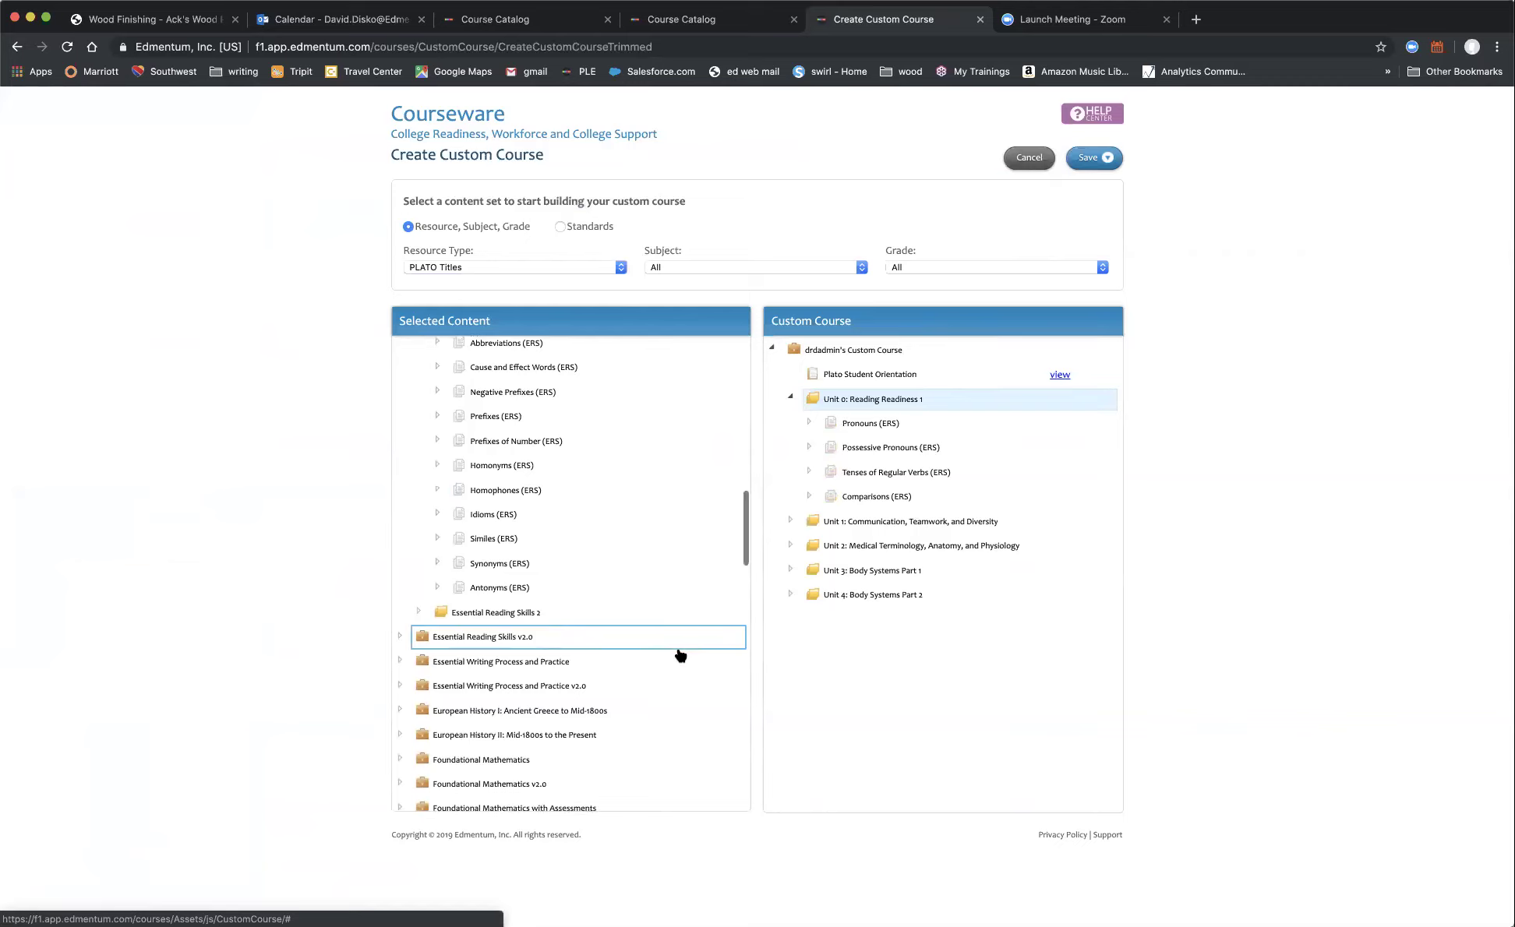
{"action": "left_click", "coordinate": [419, 609]}
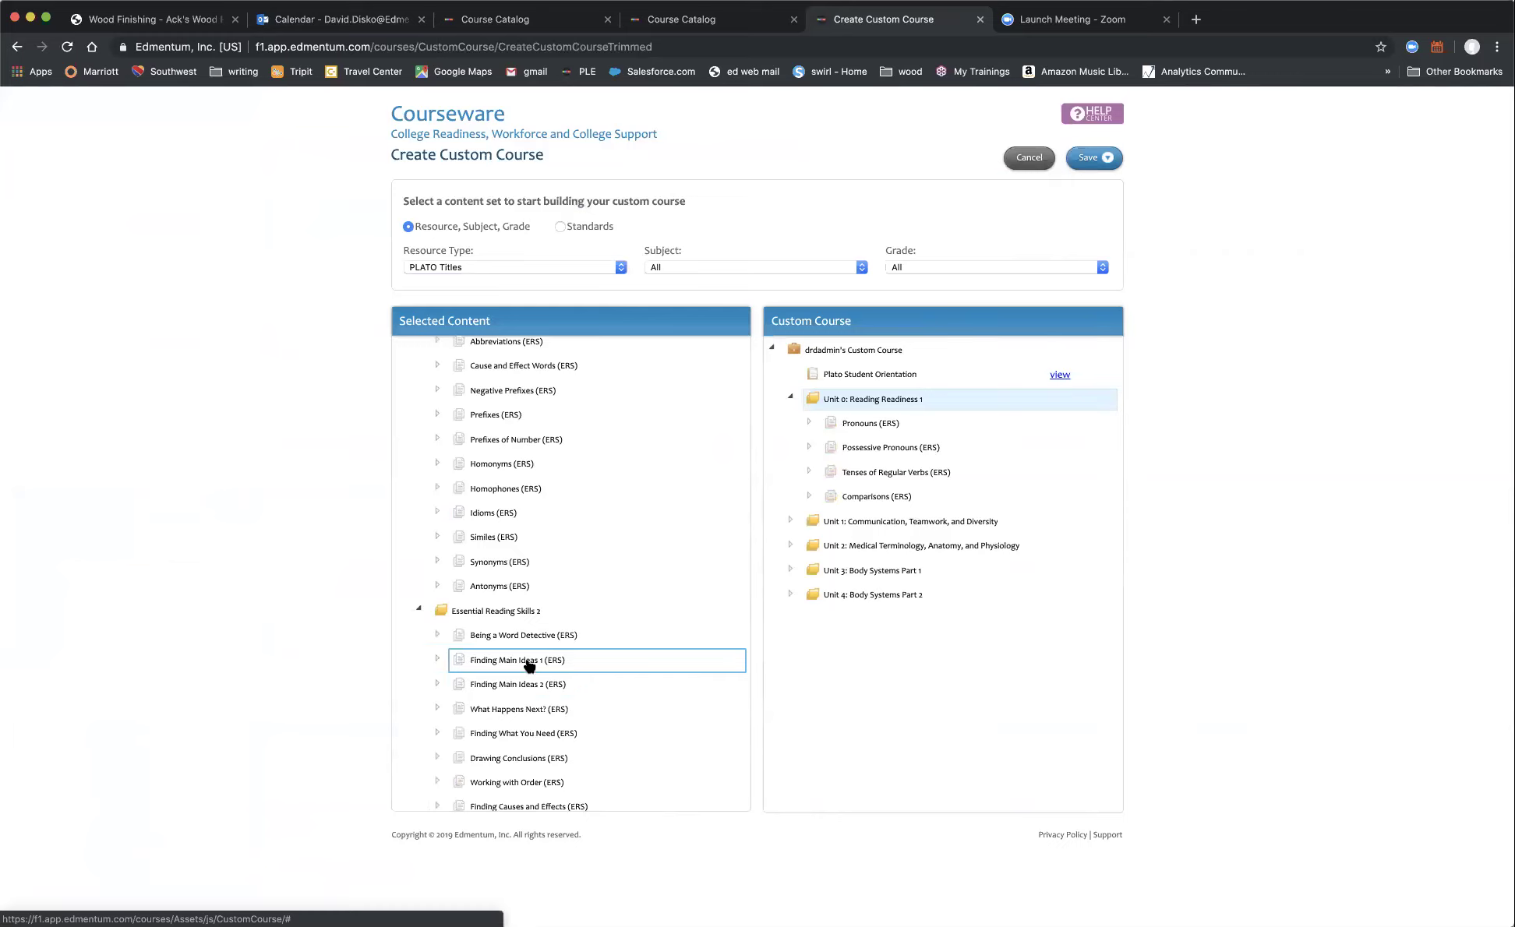
{"action": "left_click_drag", "start_coordinate": [529, 666], "coordinate": [876, 510]}
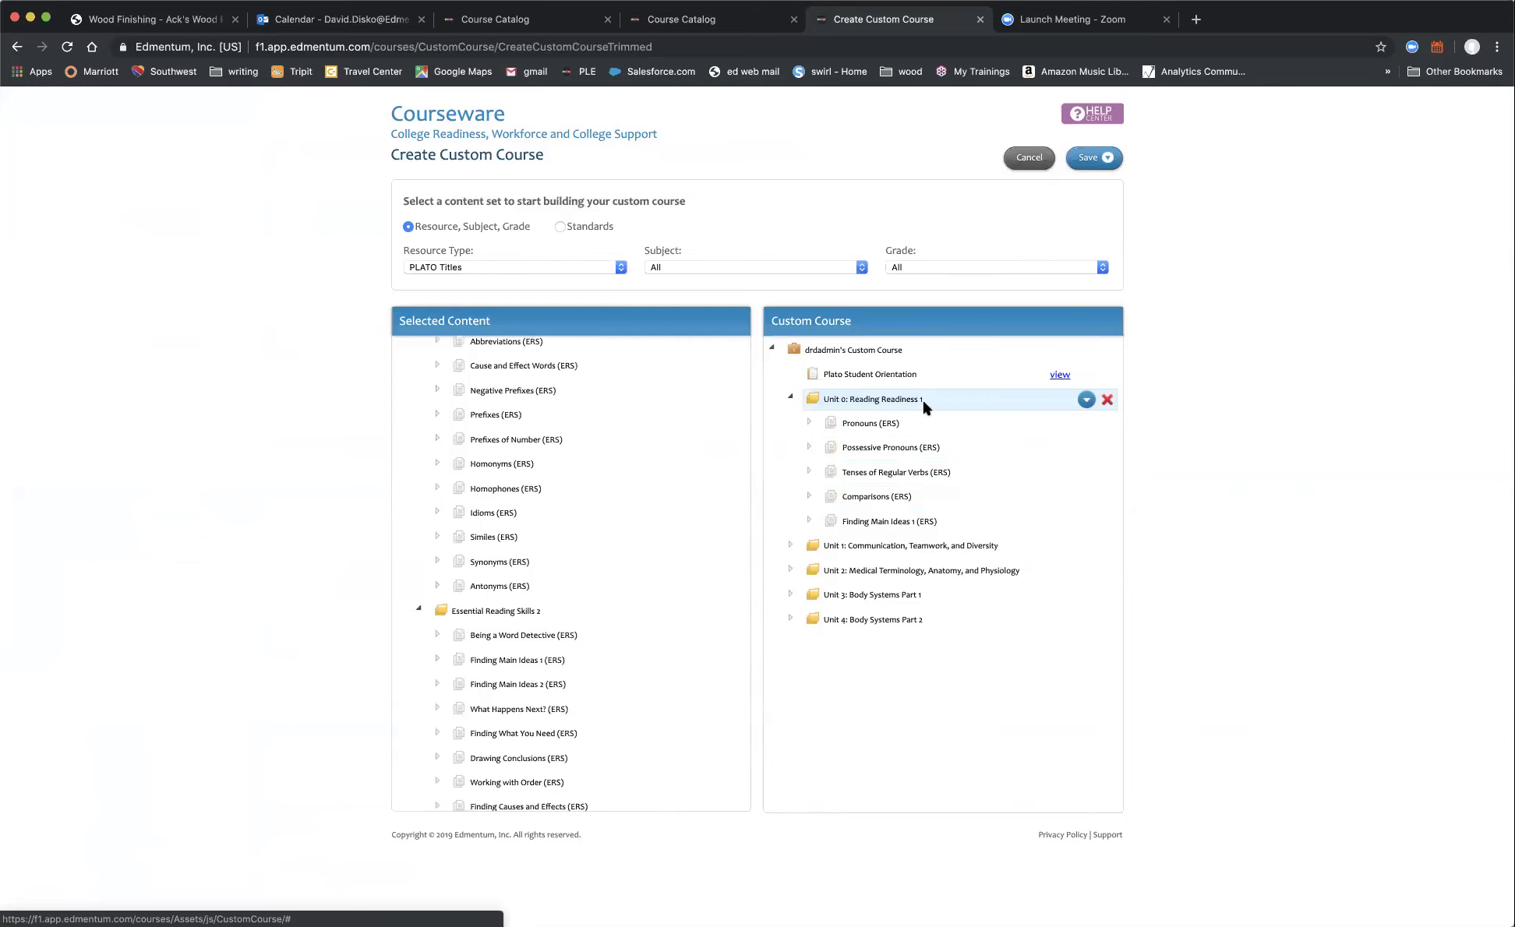
Add a pre-test and a post-test to Unit 0: Reading Readiness 1, and collapse the unit.
{"action": "left_click", "coordinate": [1083, 400]}
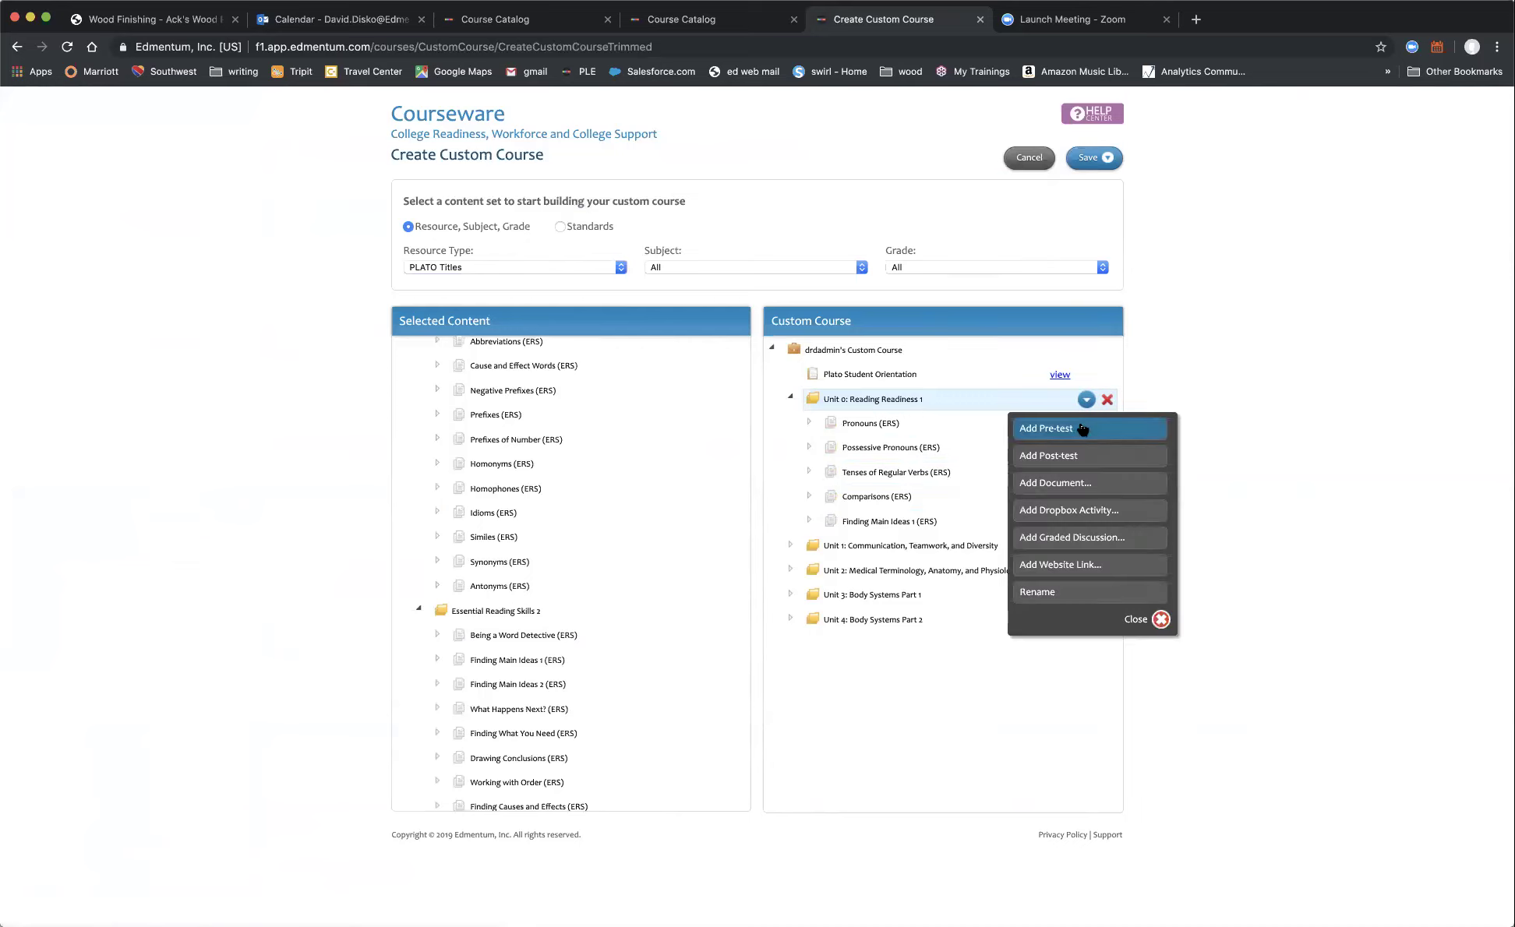
{"action": "left_click", "coordinate": [1083, 430]}
{"action": "left_click", "coordinate": [1086, 401]}
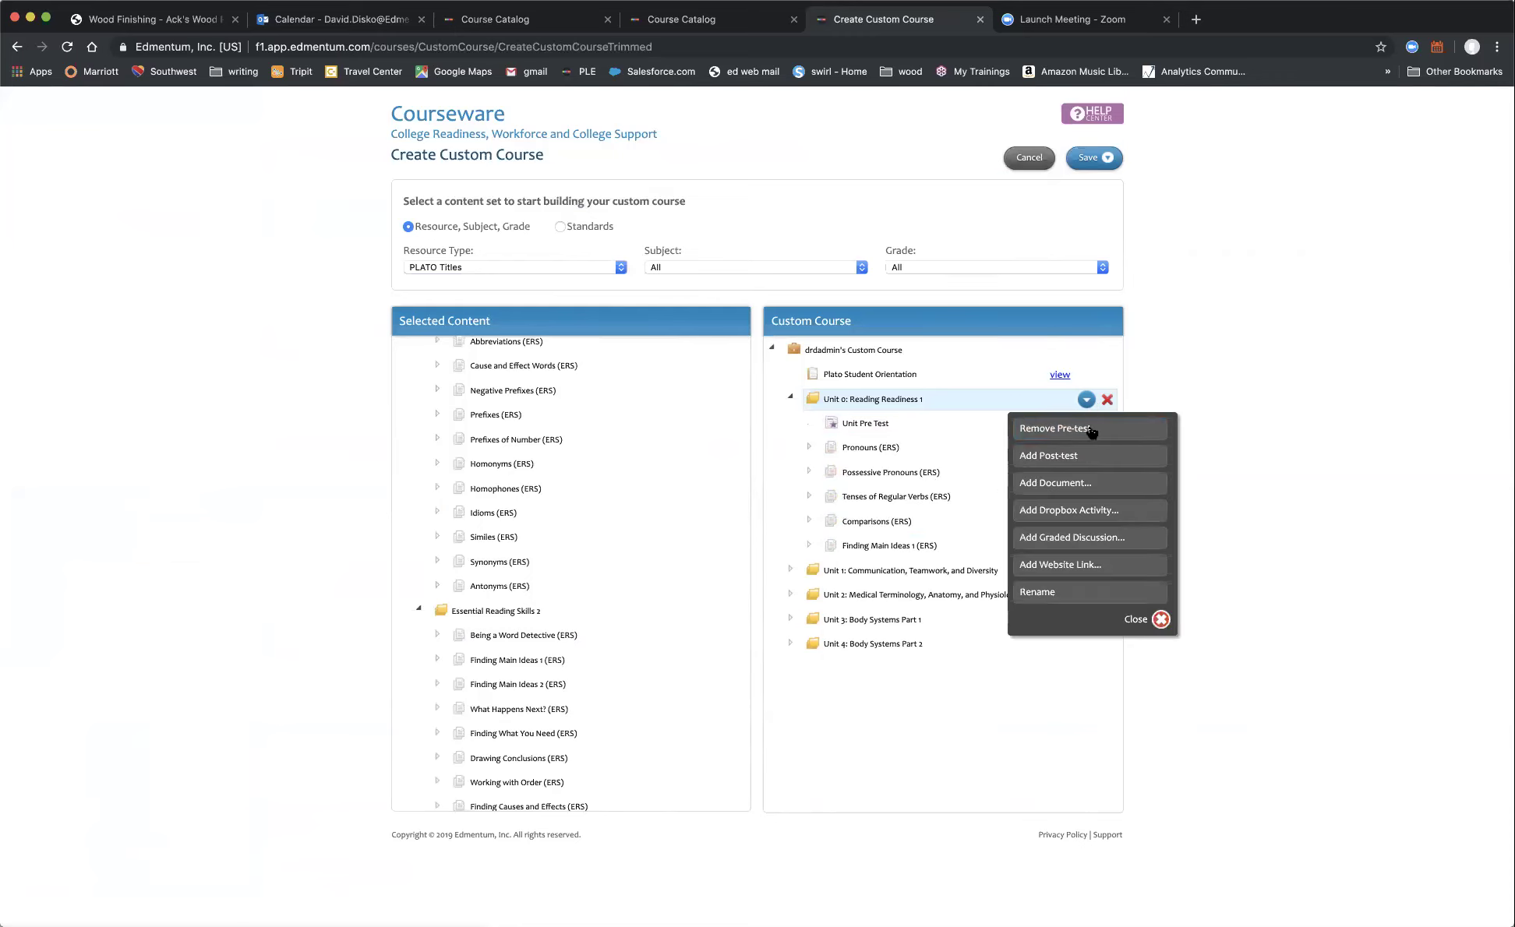
{"action": "left_click", "coordinate": [1087, 456]}
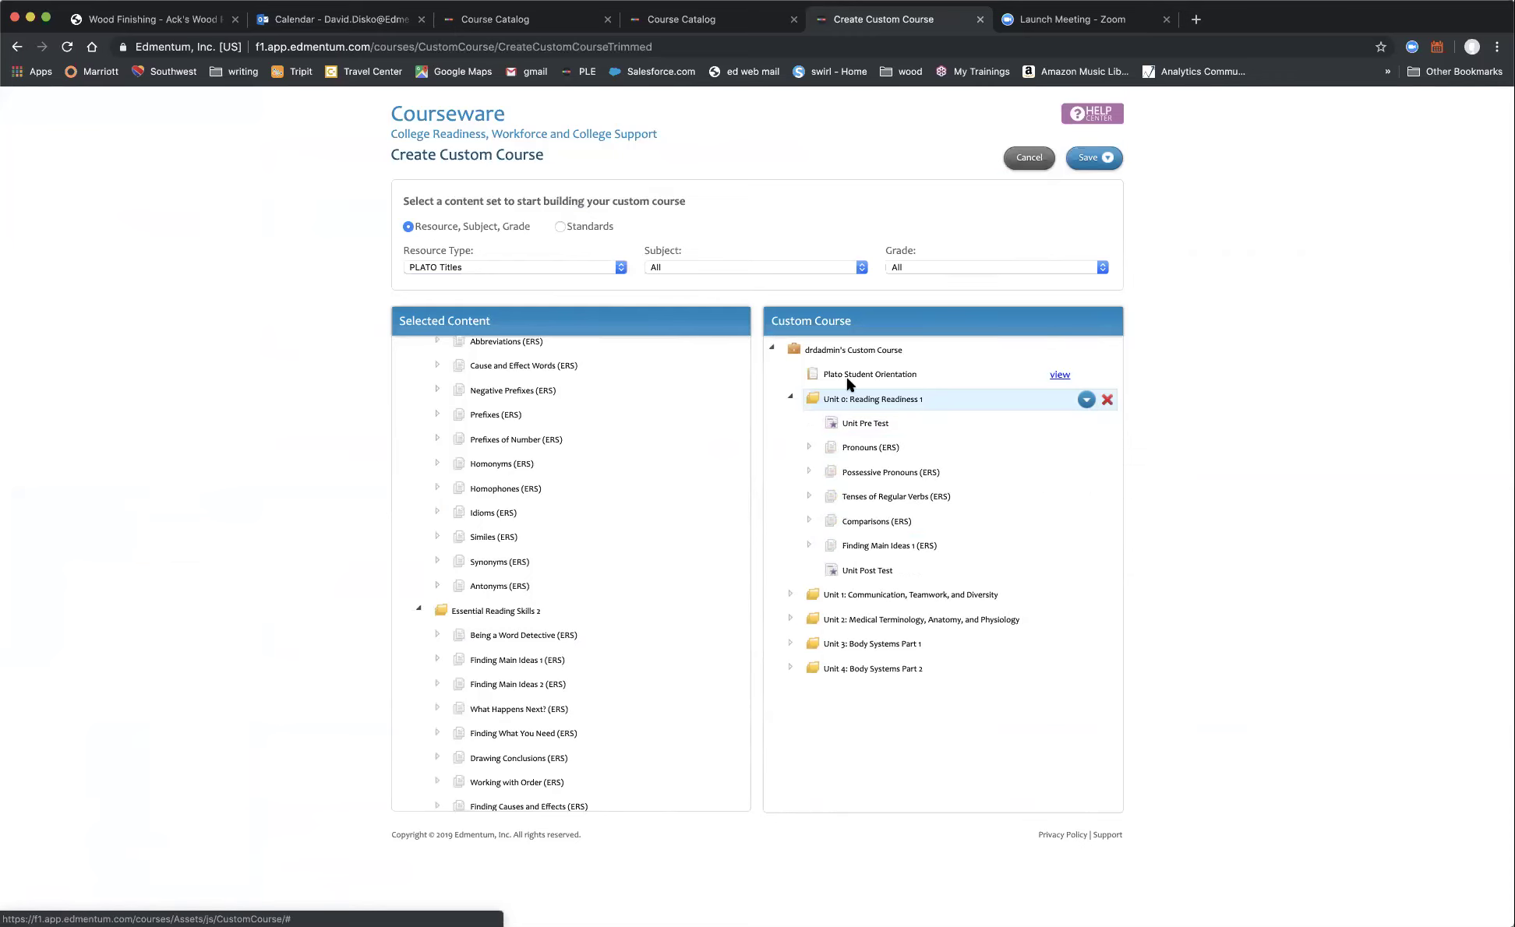
{"action": "left_click", "coordinate": [790, 399]}
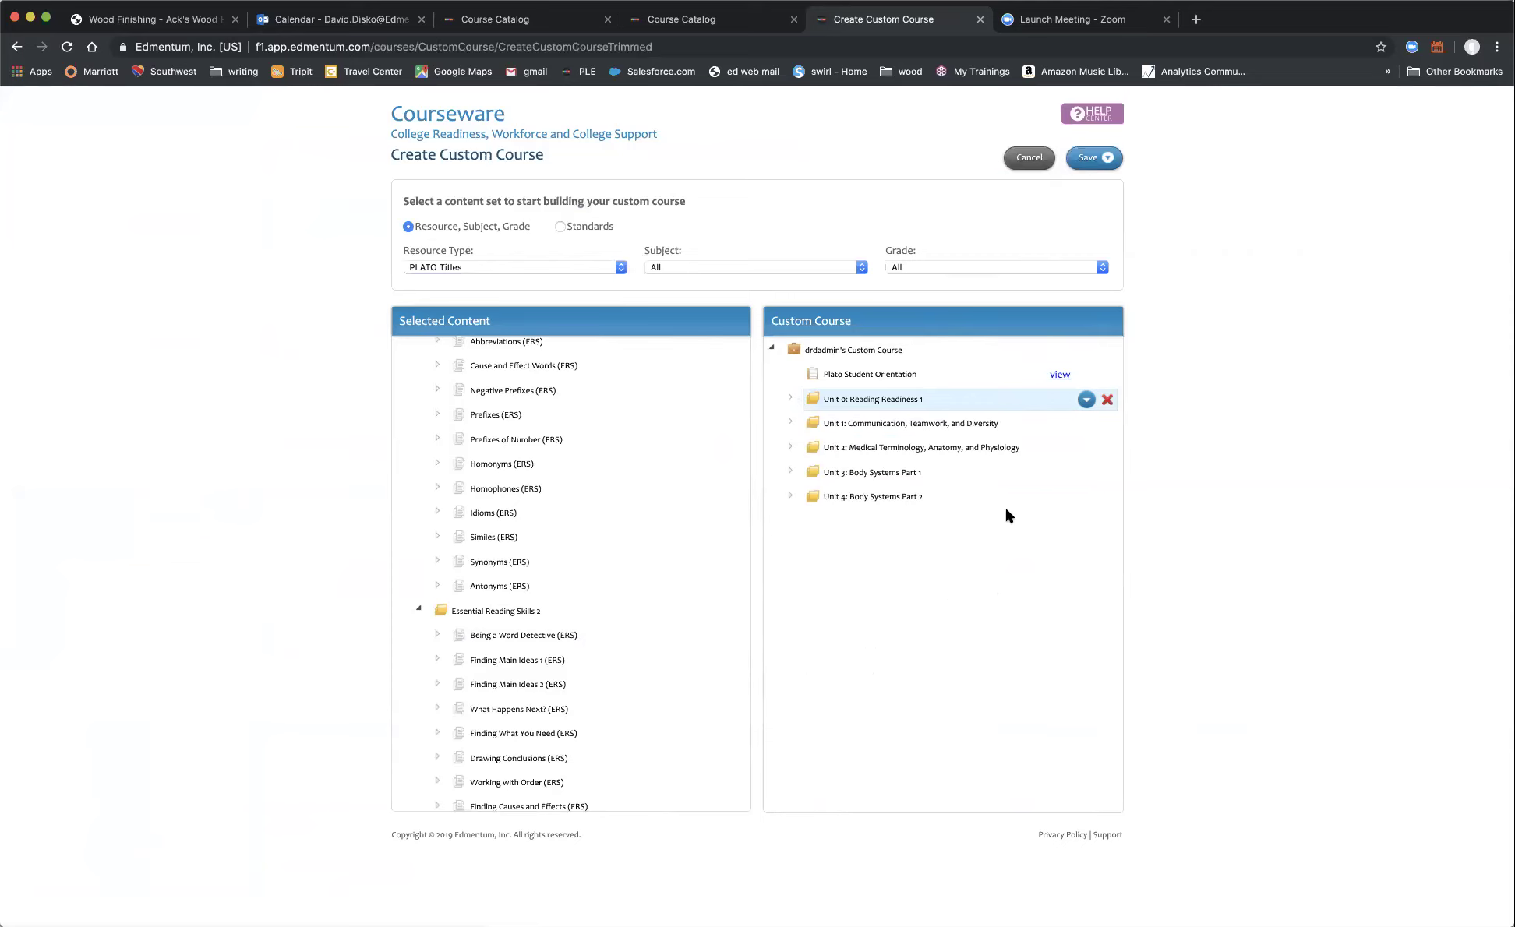
Check the contents of Unit 0: Reading Readiness 1 and Unit 1: Communication, Teamwork, and Diversity one after the other, collapsing each again.
{"action": "left_click", "coordinate": [791, 400]}
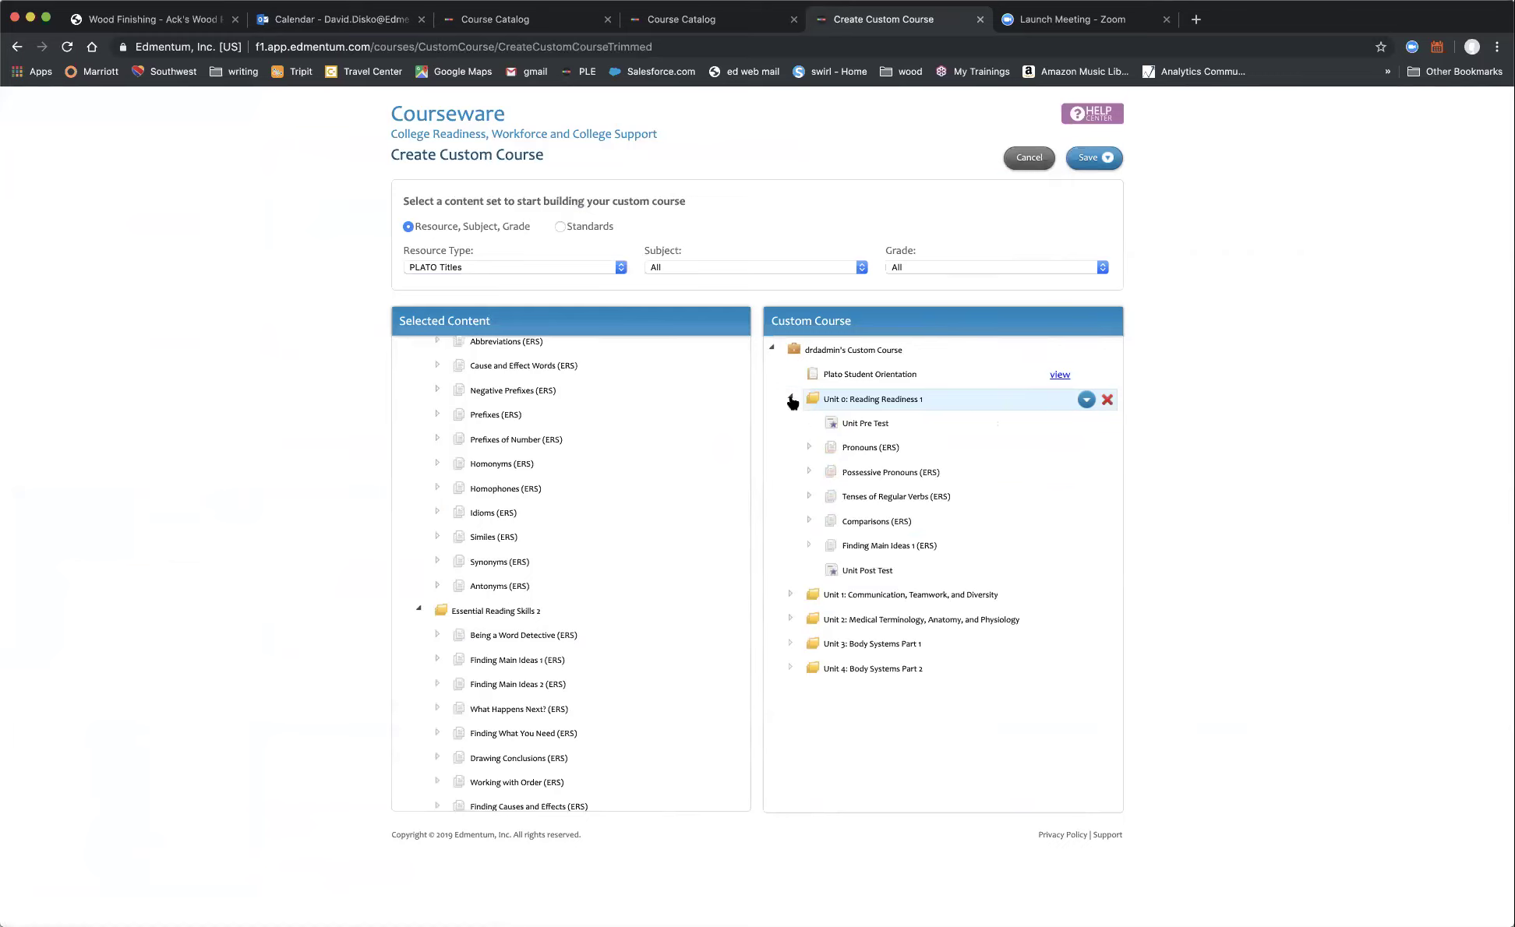
{"action": "left_click", "coordinate": [791, 400]}
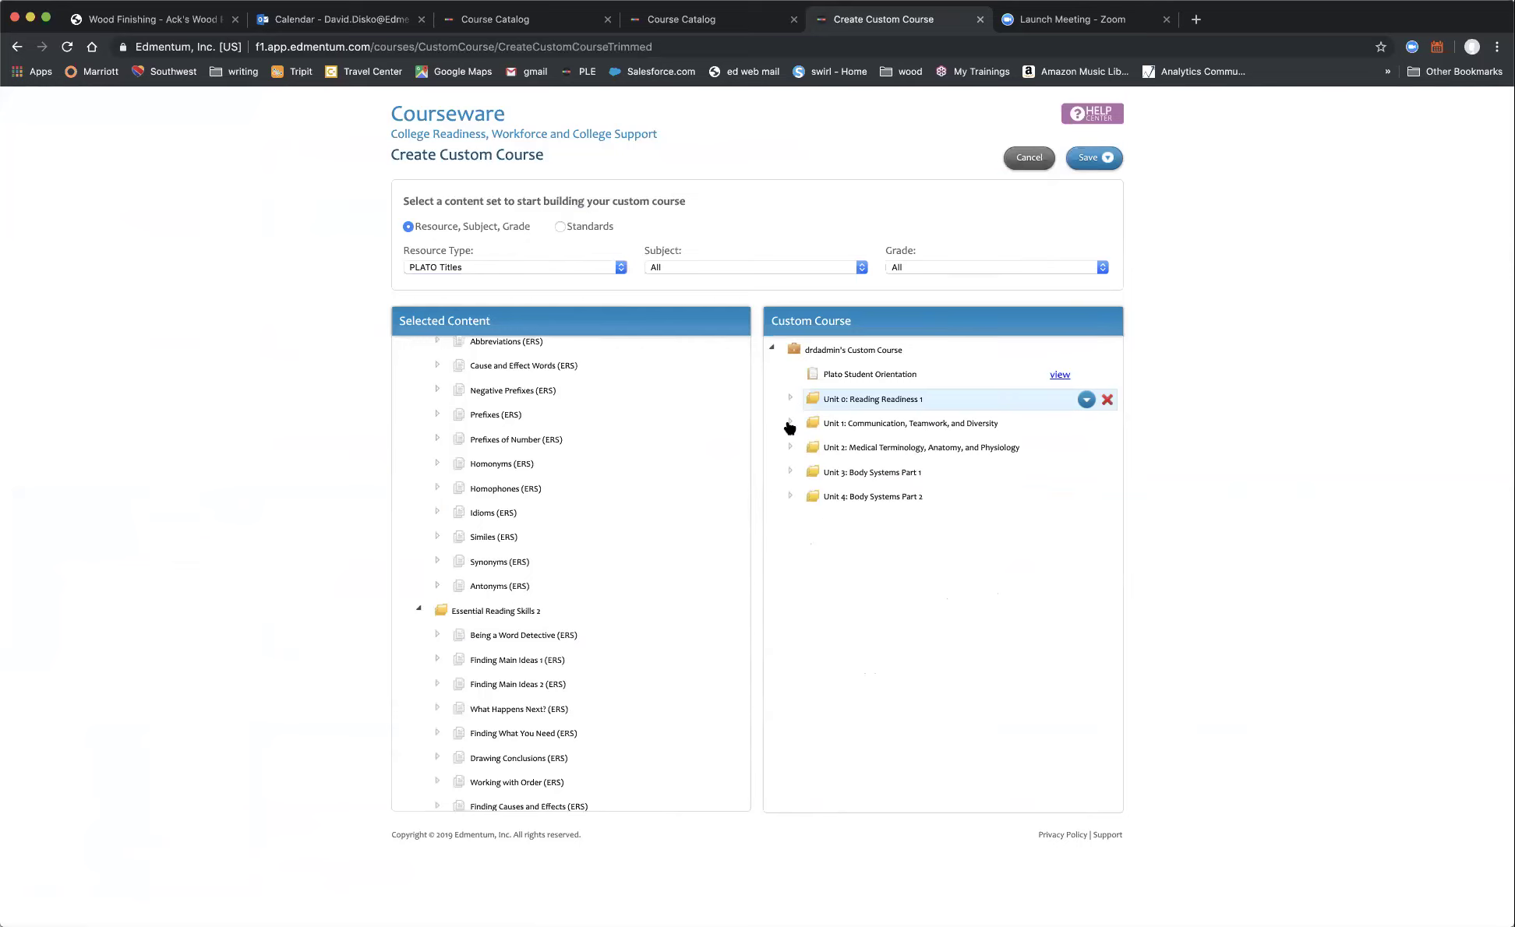
{"action": "left_click", "coordinate": [790, 423]}
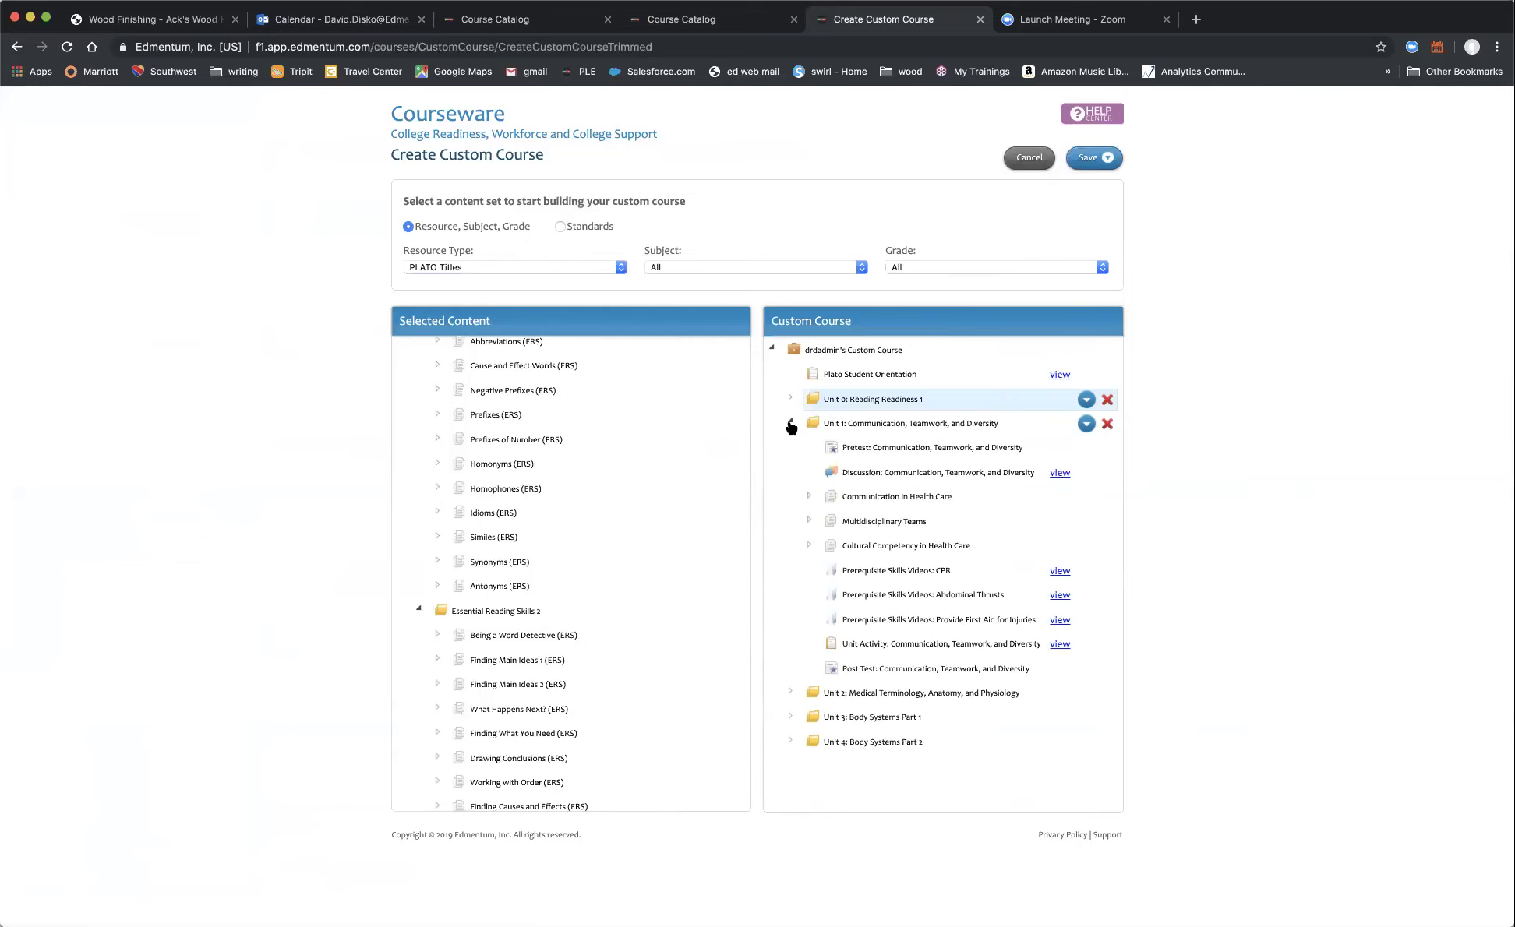
{"action": "left_click", "coordinate": [790, 424]}
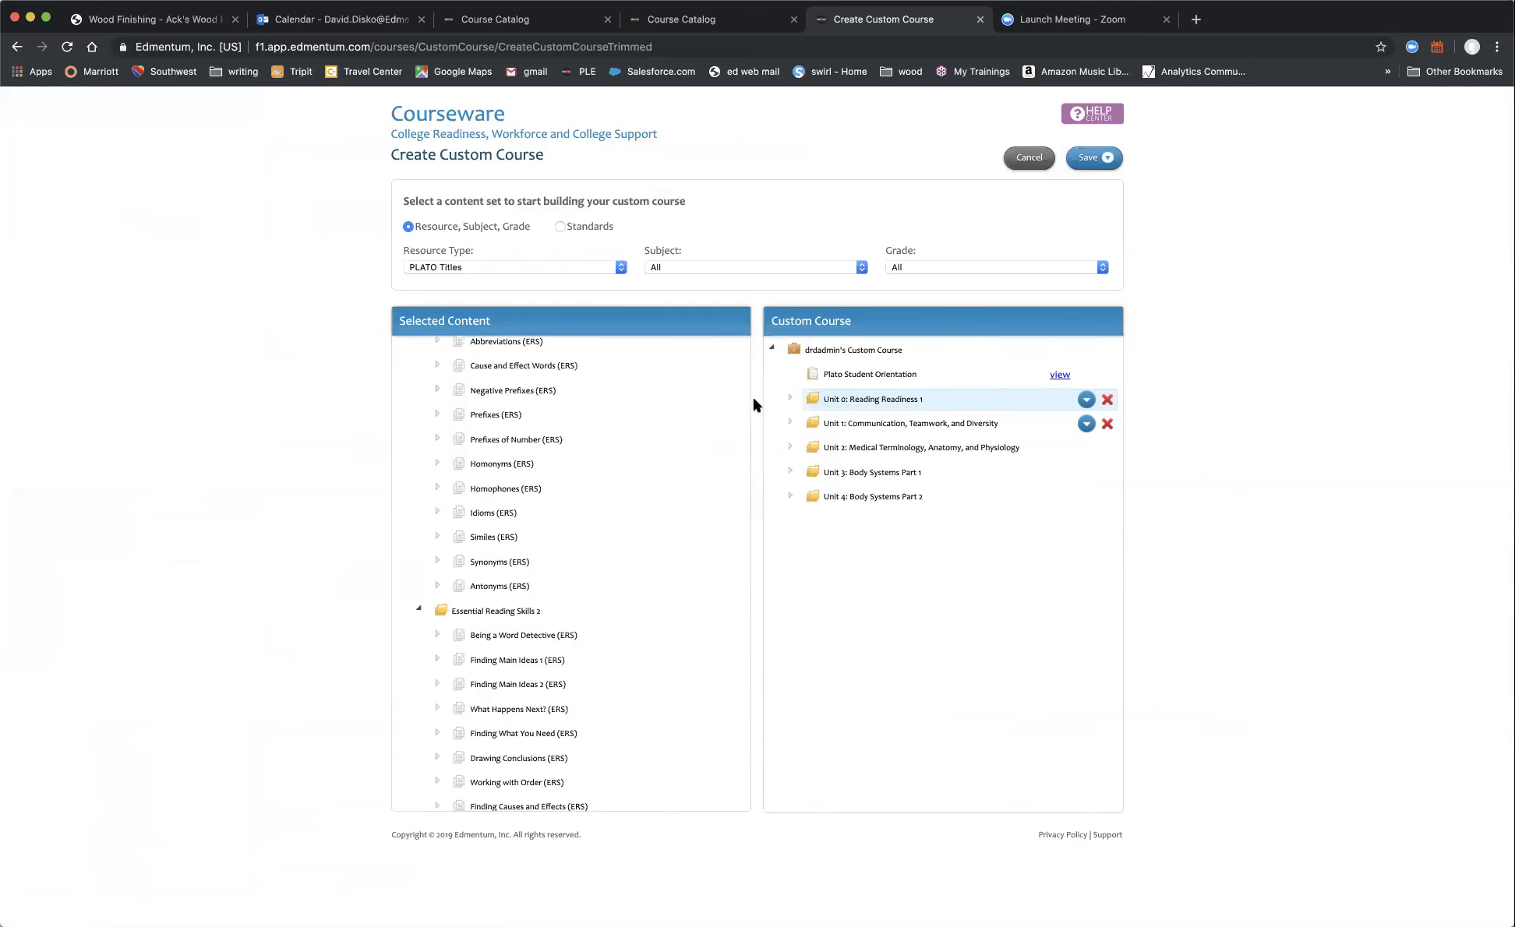
Add an end of semester test to the custom course.
{"action": "mouse_move", "coordinate": [1086, 354]}
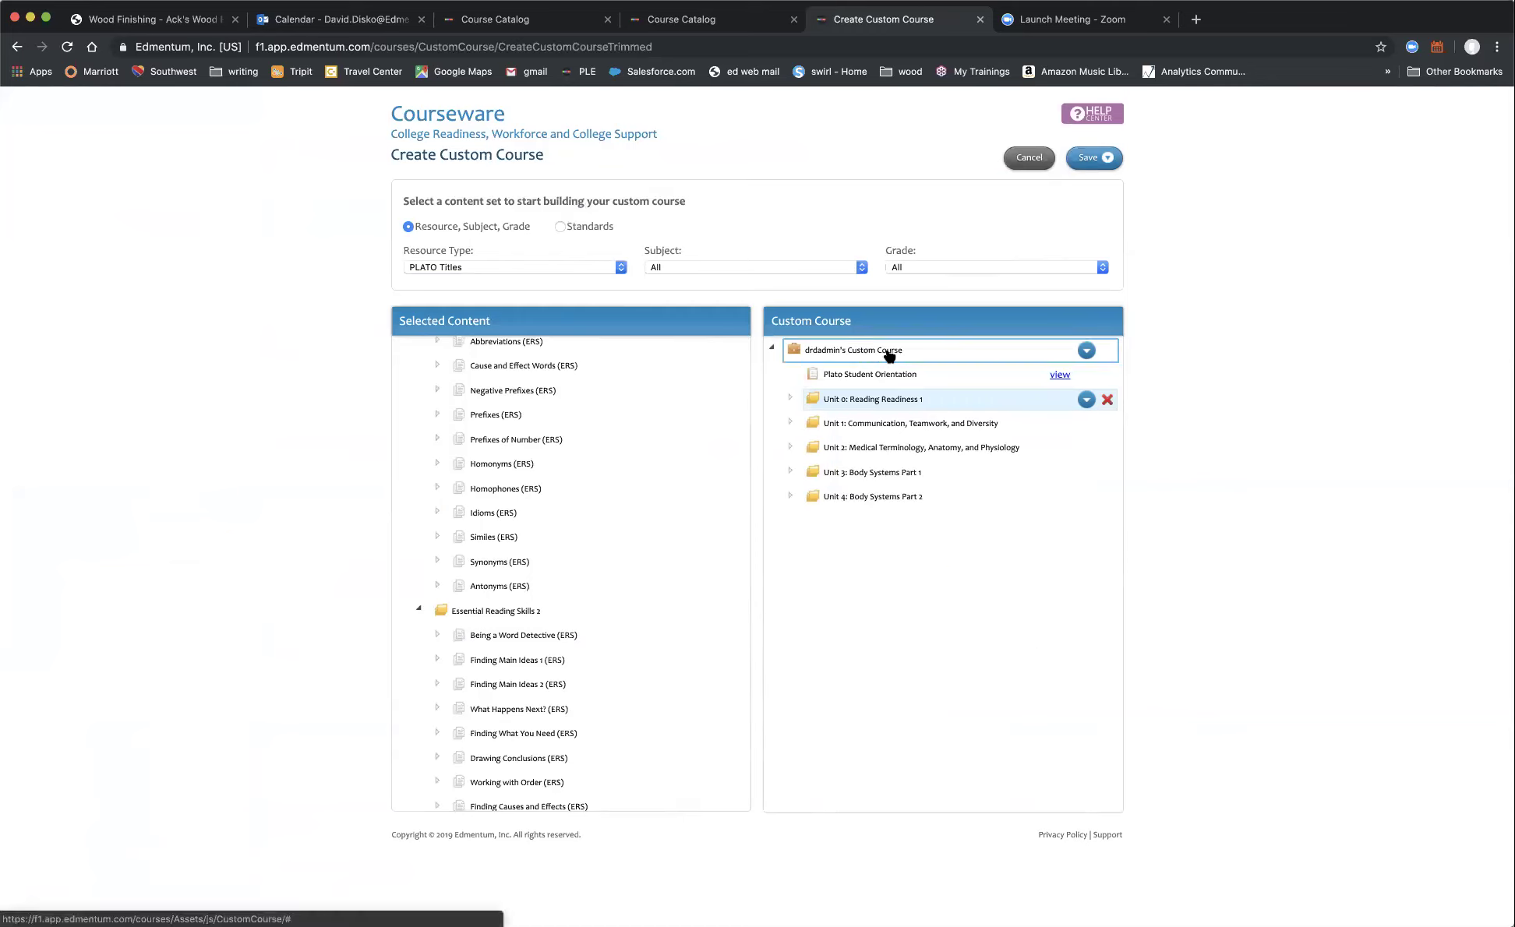
{"action": "left_click", "coordinate": [1085, 352]}
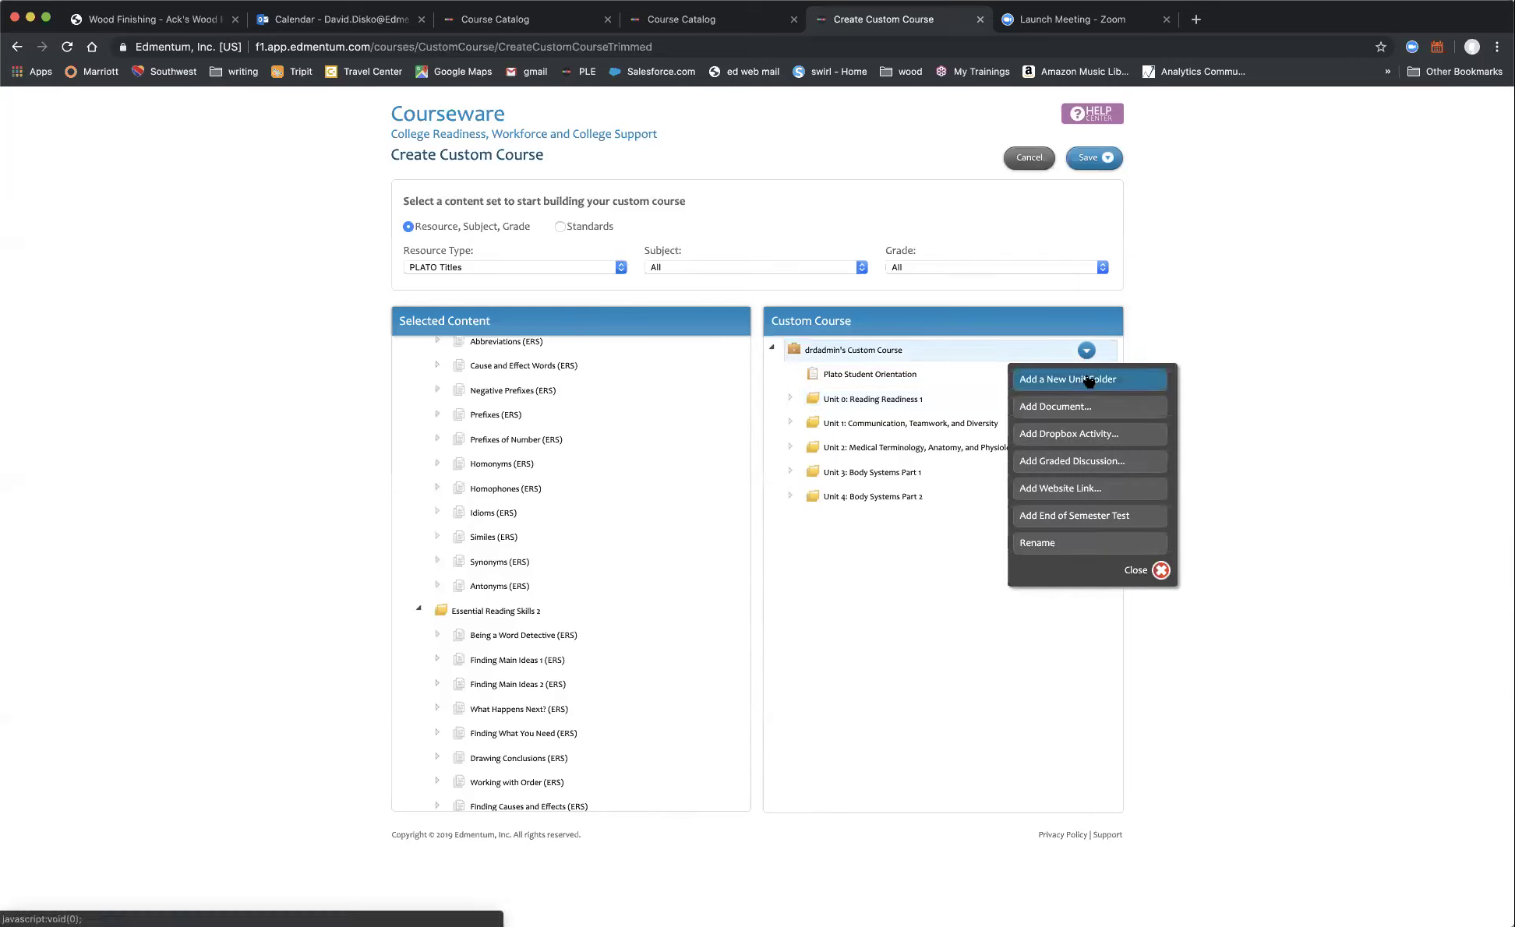
{"action": "left_click", "coordinate": [1102, 517]}
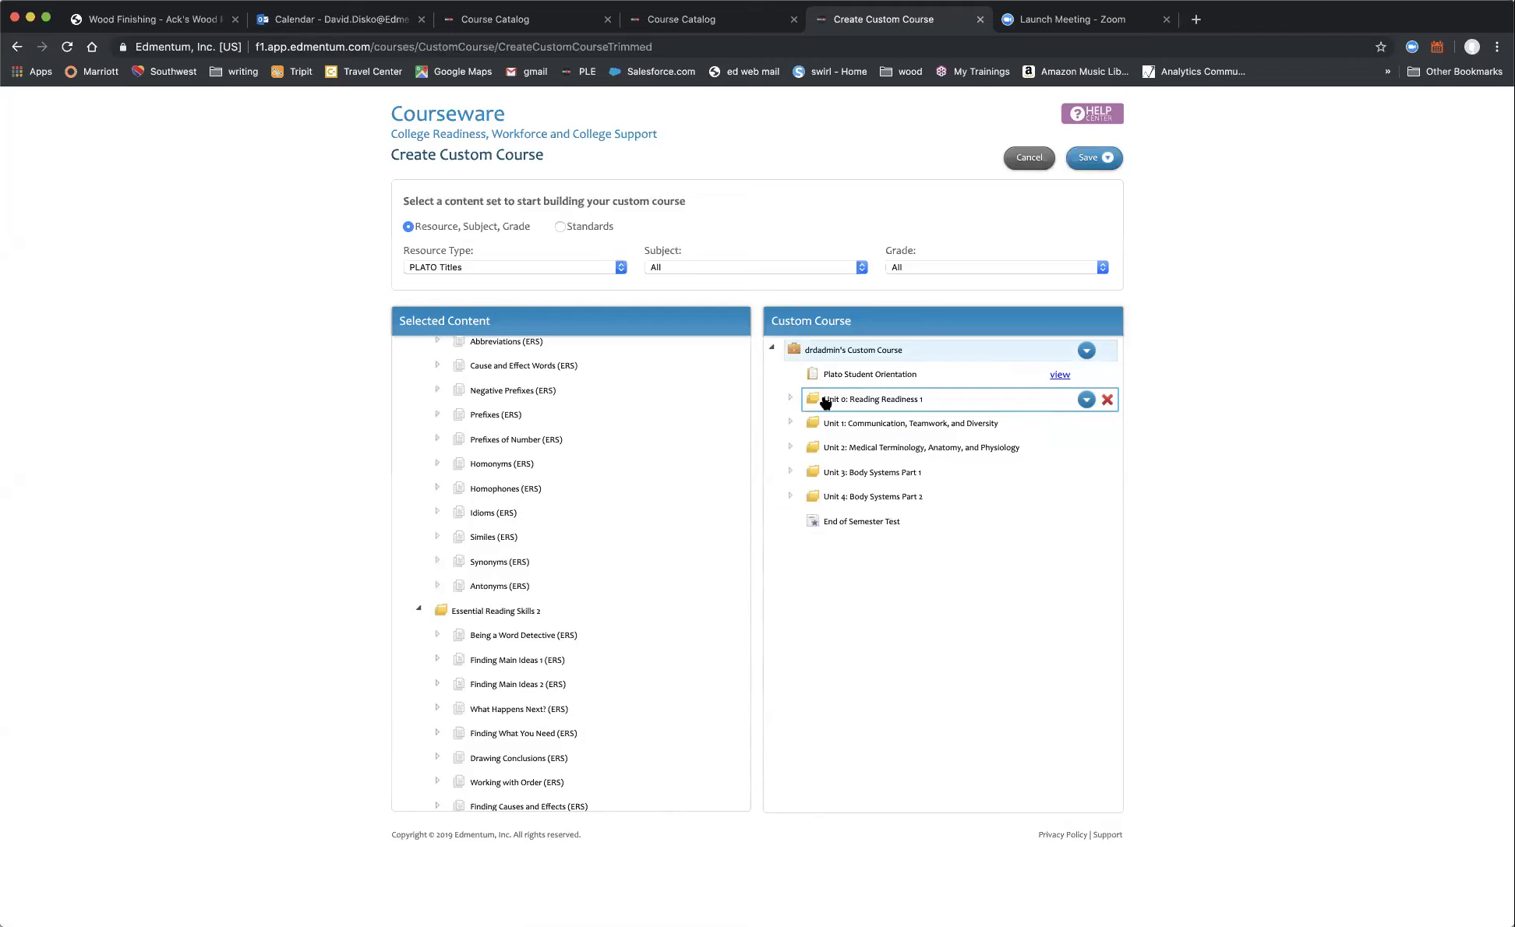
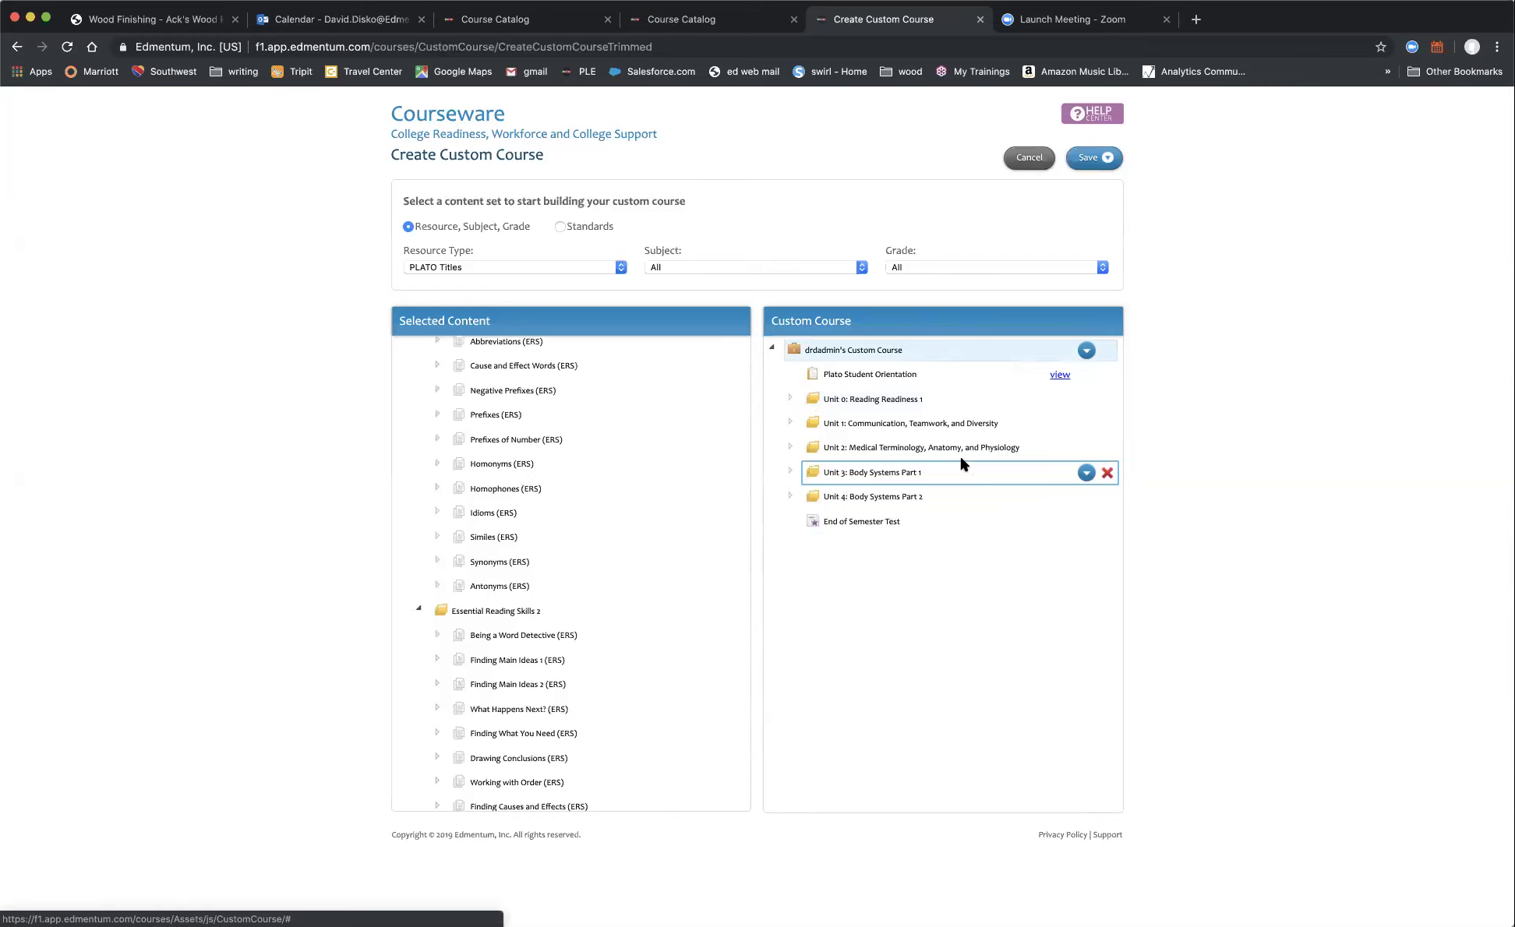
Expand Unit 0 and Unit 1 together and review the sequence of tests, lessons, videos, and activities across both units.
{"action": "left_click", "coordinate": [791, 398]}
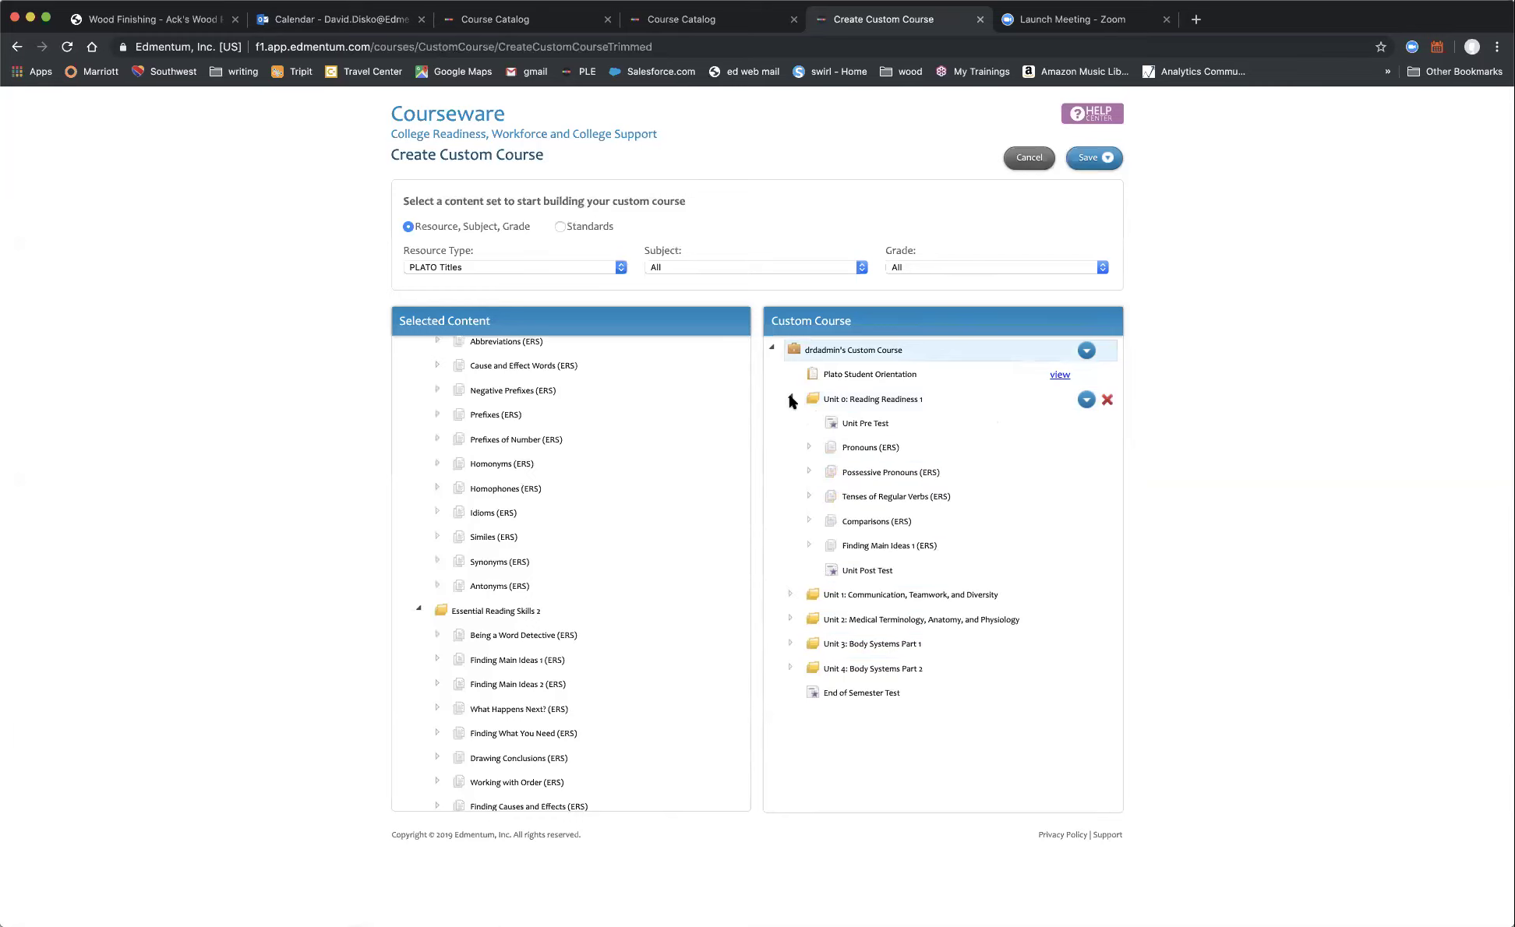
{"action": "left_click", "coordinate": [790, 596]}
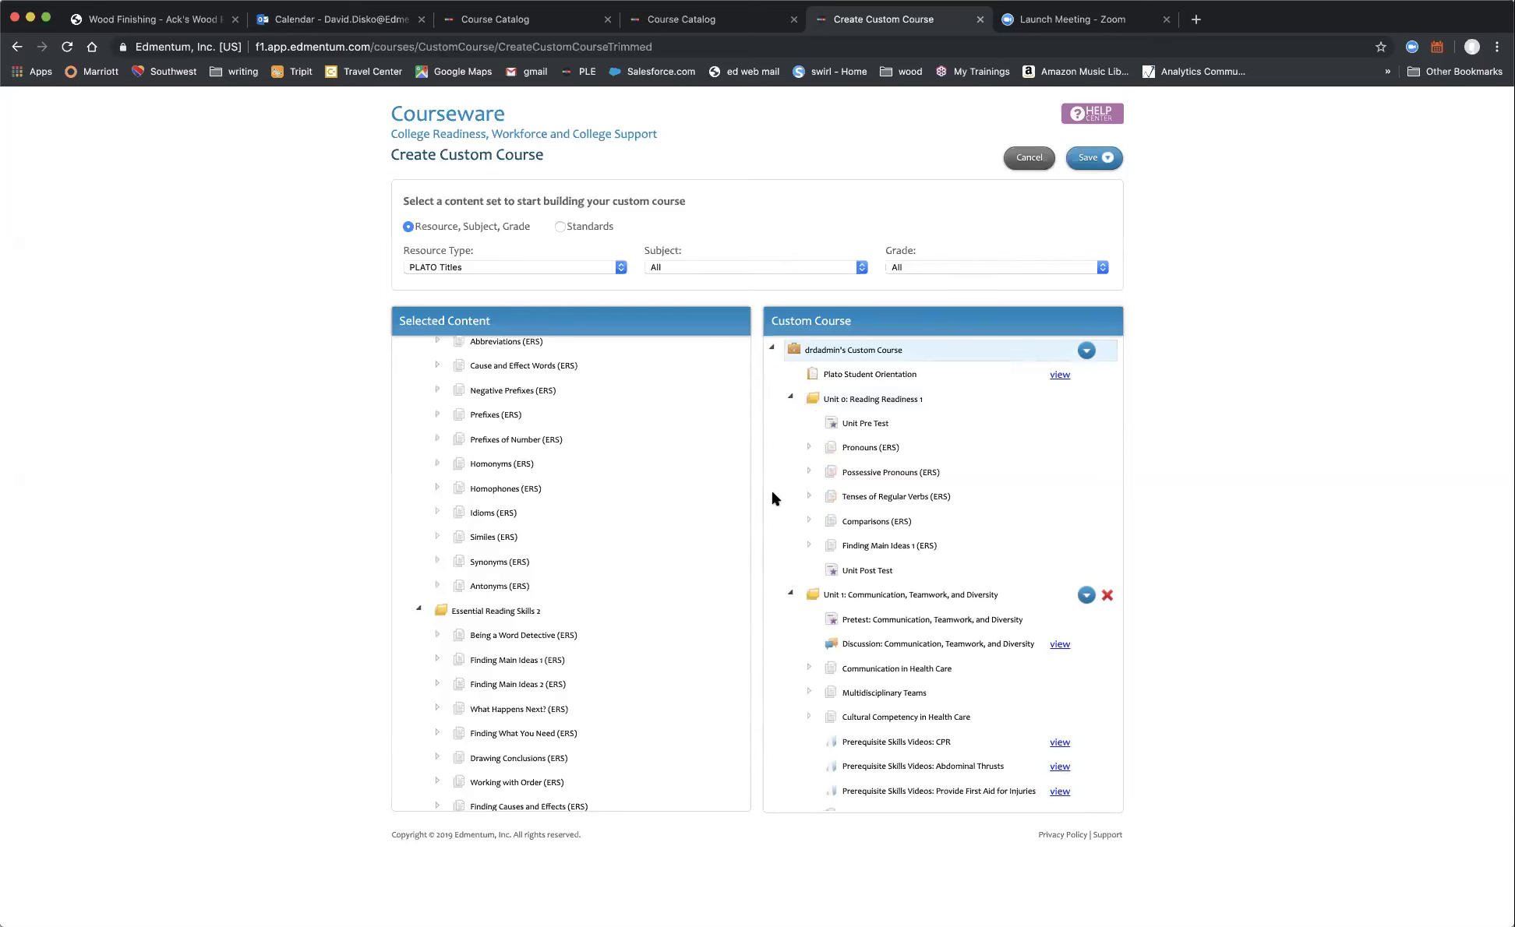
{"action": "scroll", "coordinate": [774, 499], "scroll_direction": "down", "scroll_amount": 1}
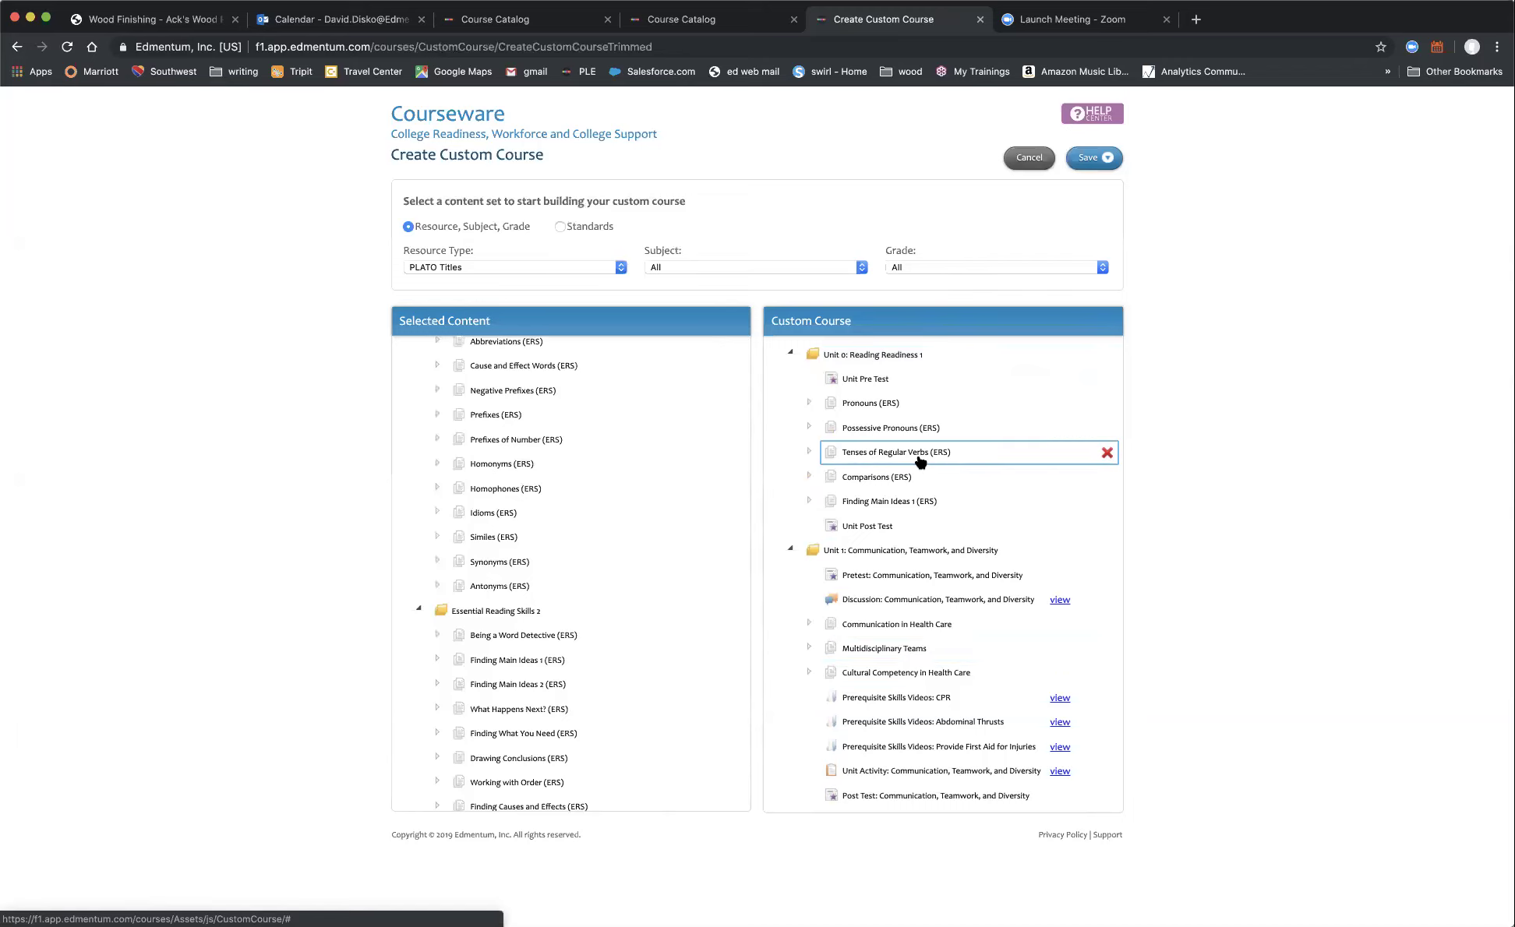
{"action": "scroll", "coordinate": [954, 565], "scroll_direction": "down", "scroll_amount": 2}
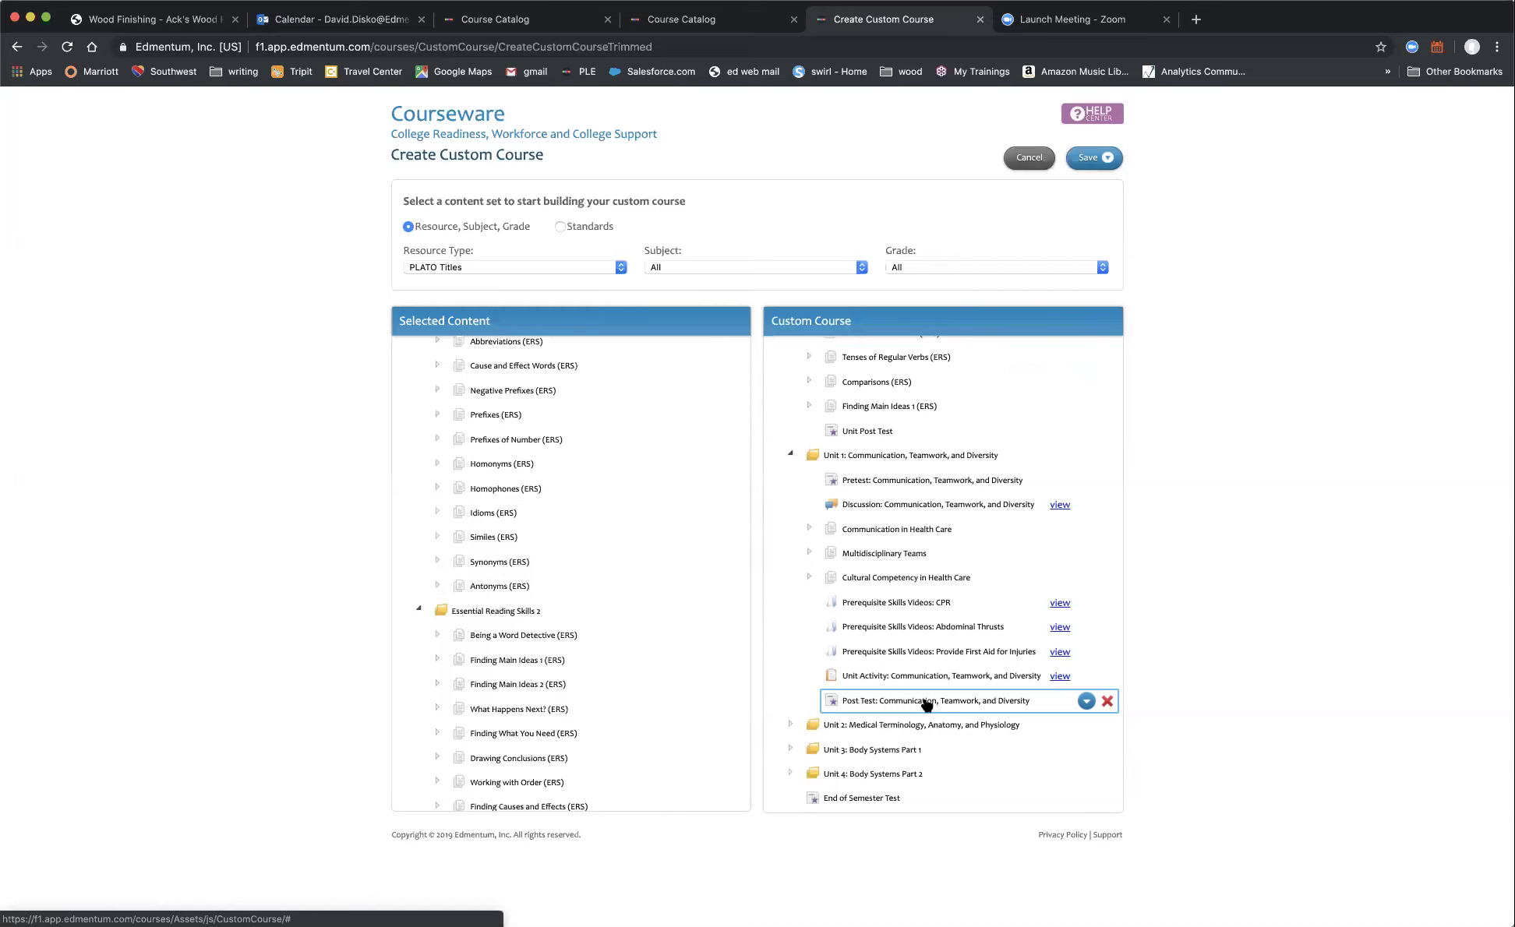
{"action": "scroll", "coordinate": [925, 706], "scroll_direction": "up", "scroll_amount": 3}
{"action": "scroll", "coordinate": [926, 705], "scroll_direction": "up", "scroll_amount": 1}
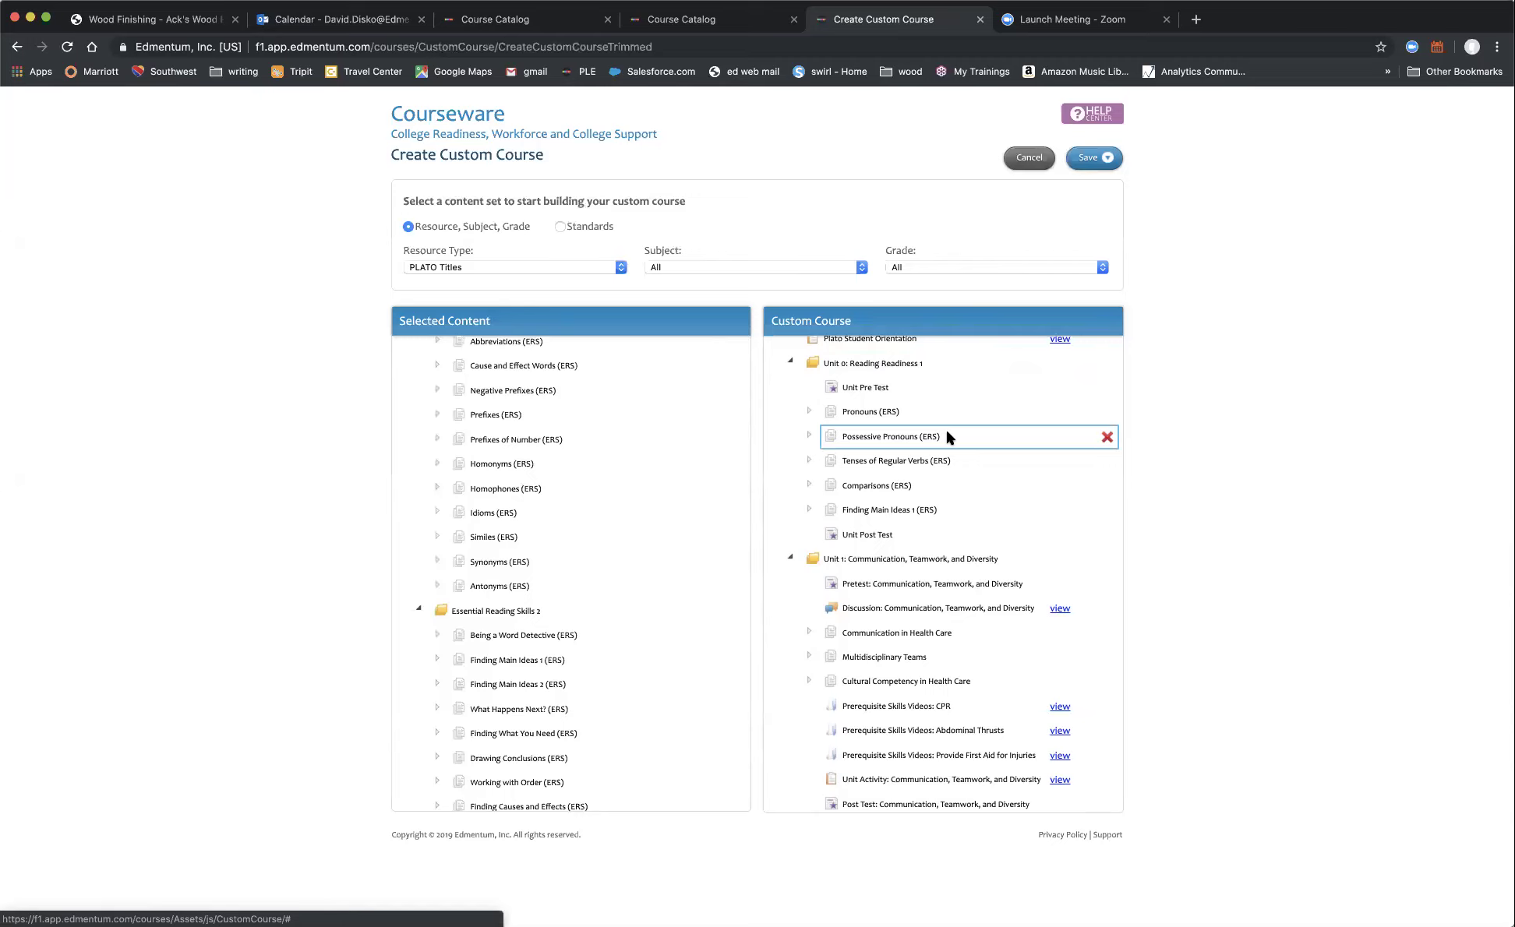
{"action": "scroll", "coordinate": [970, 594], "scroll_direction": "down", "scroll_amount": 3}
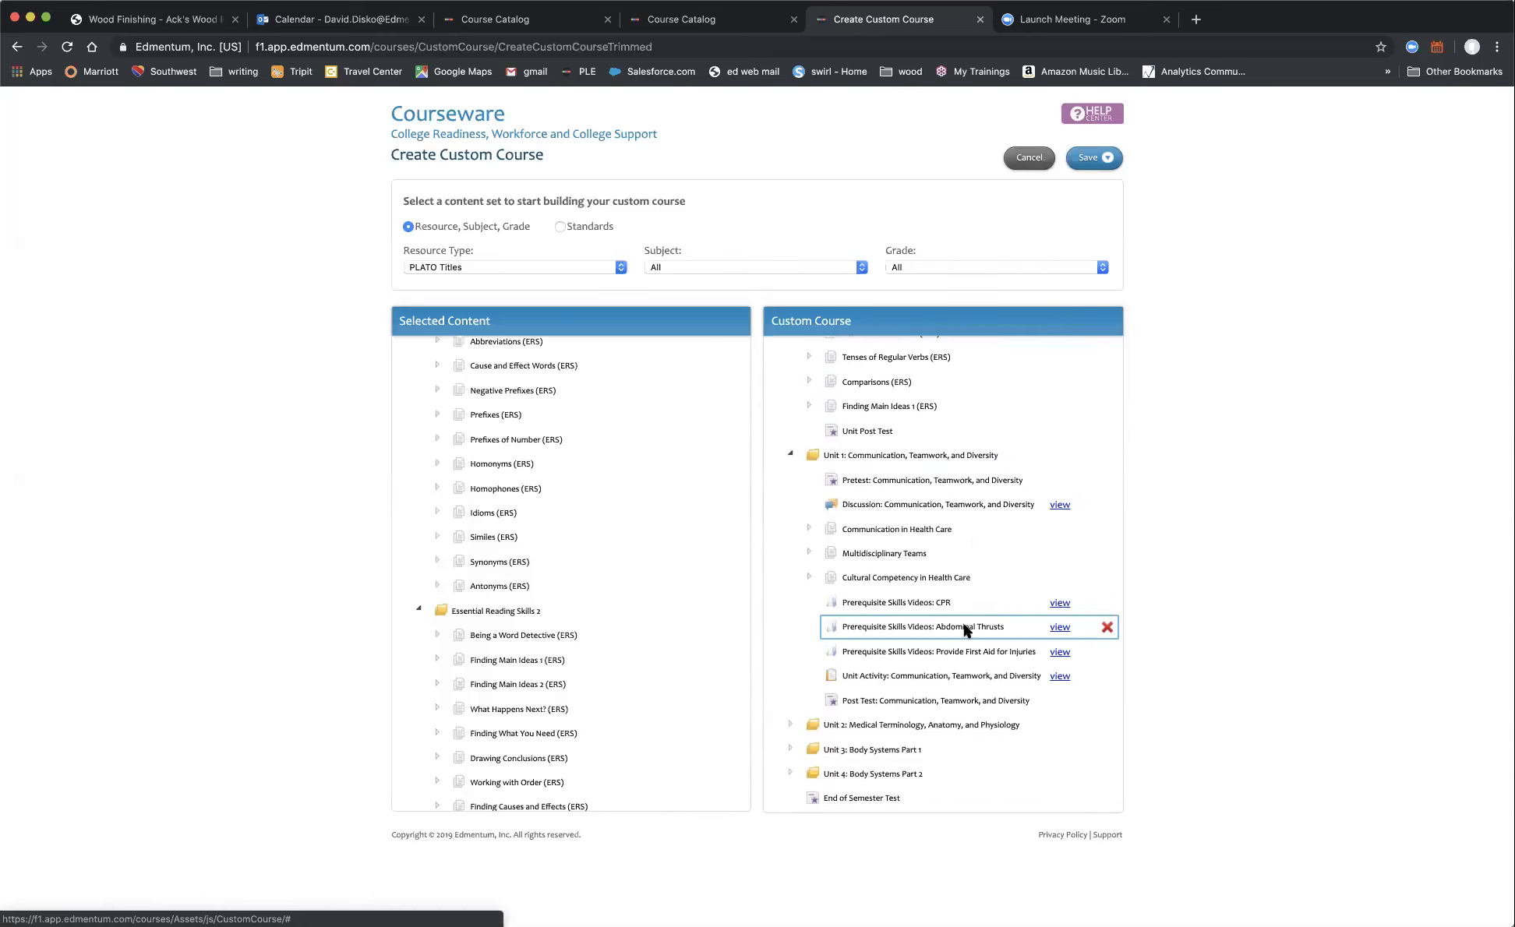
{"action": "scroll", "coordinate": [964, 629], "scroll_direction": "up", "scroll_amount": 4}
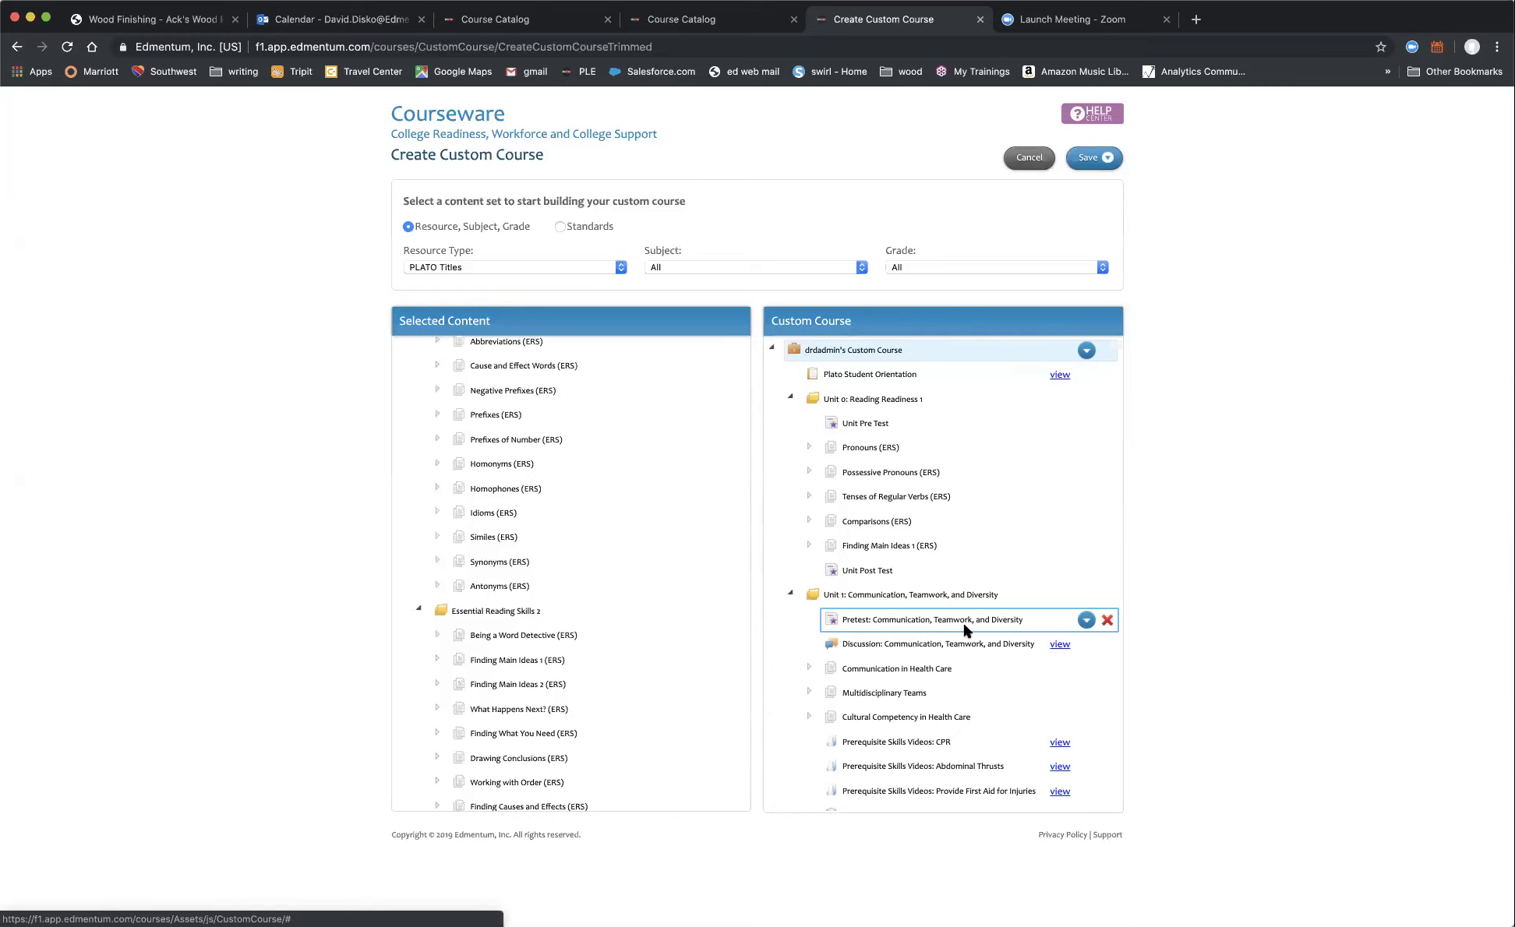
{"action": "scroll", "coordinate": [967, 628], "scroll_direction": "down", "scroll_amount": 3}
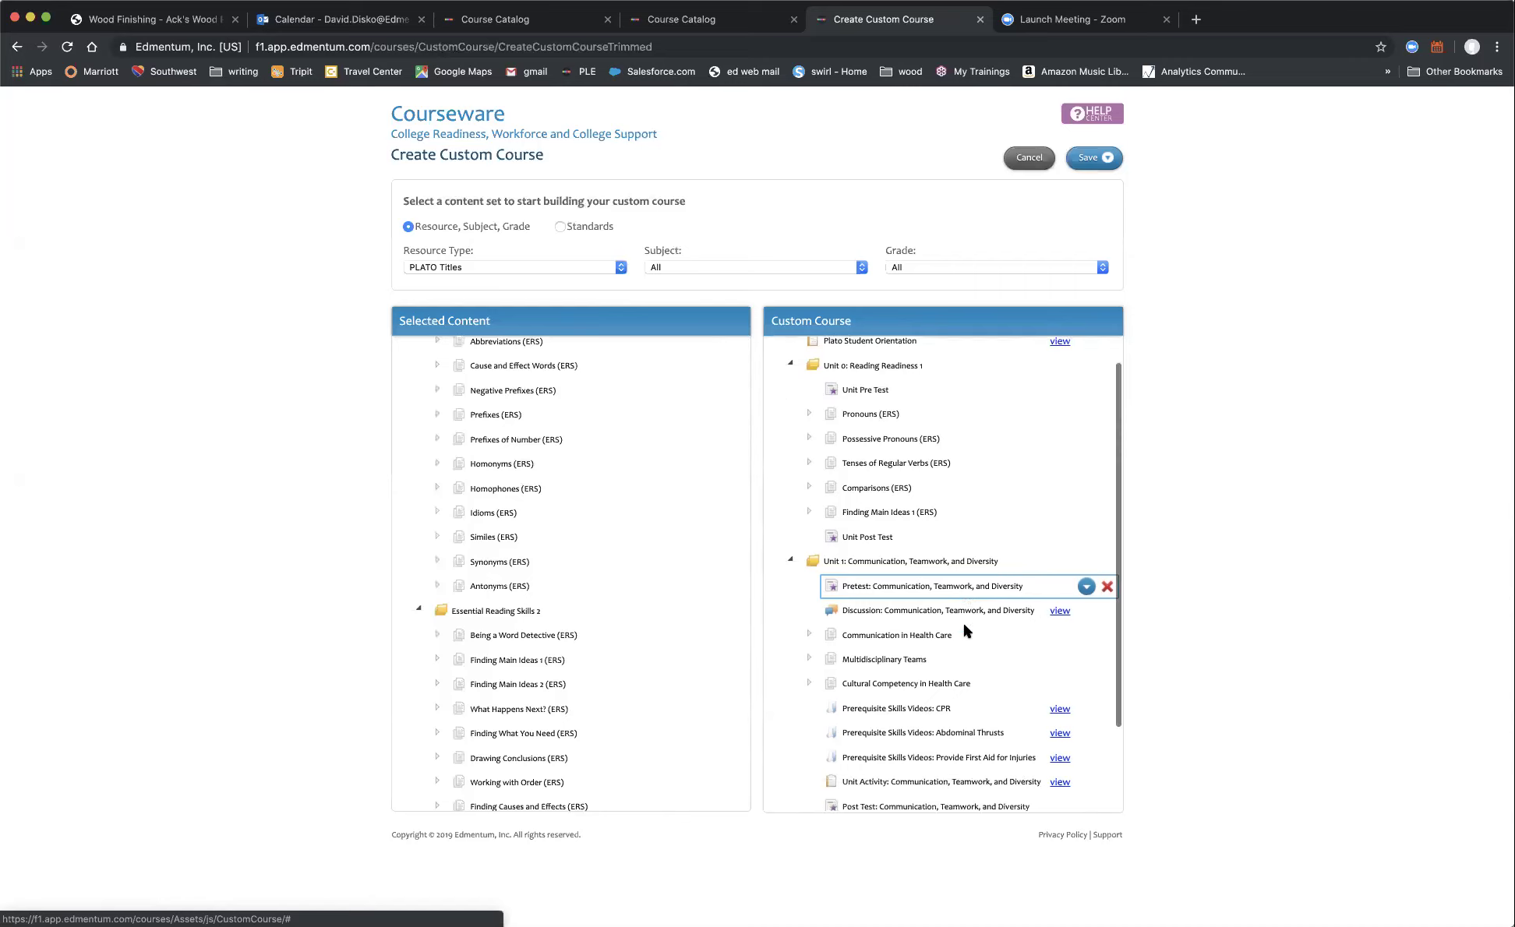